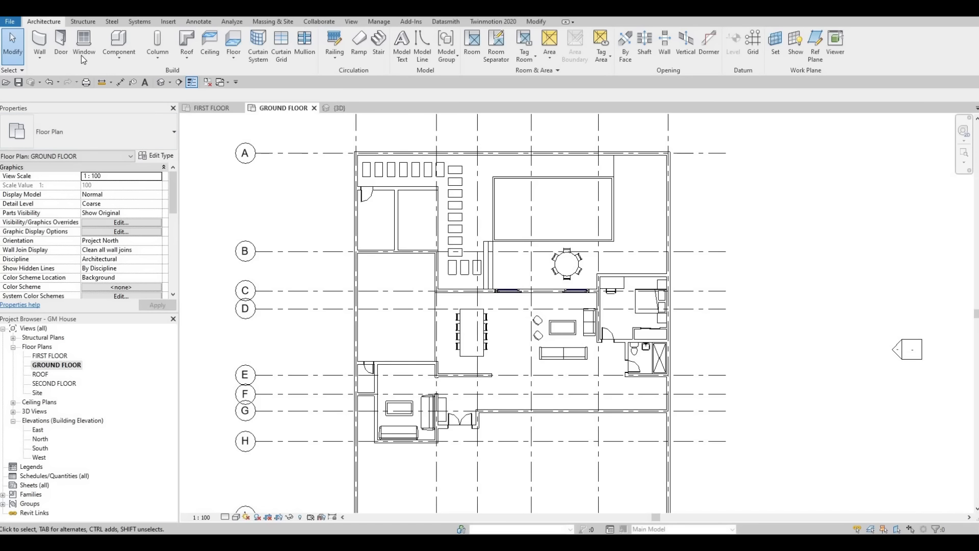
Step: Save the project and start an in-place model in the Generic Models category, named Generic Models 3
{"action": "left_click", "coordinate": [119, 57]}
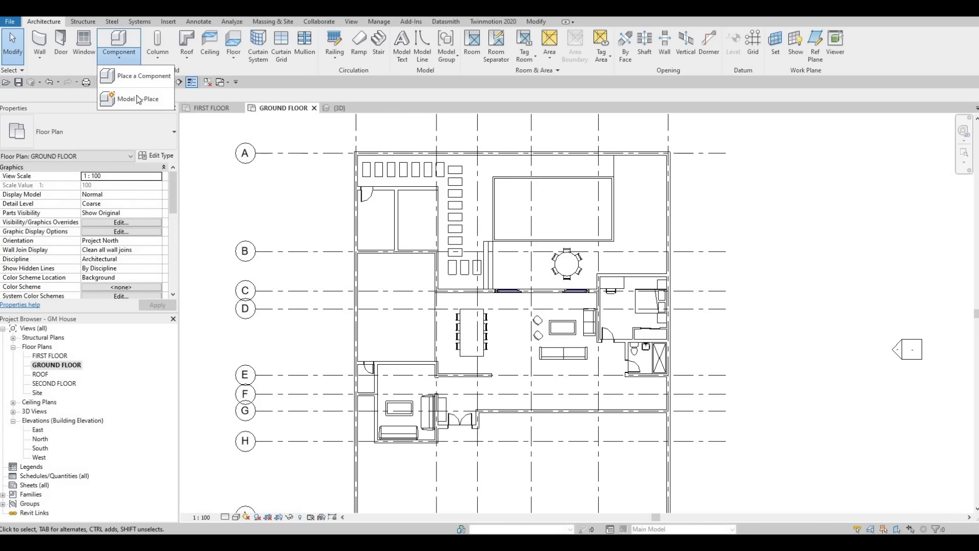
{"action": "left_click", "coordinate": [162, 103]}
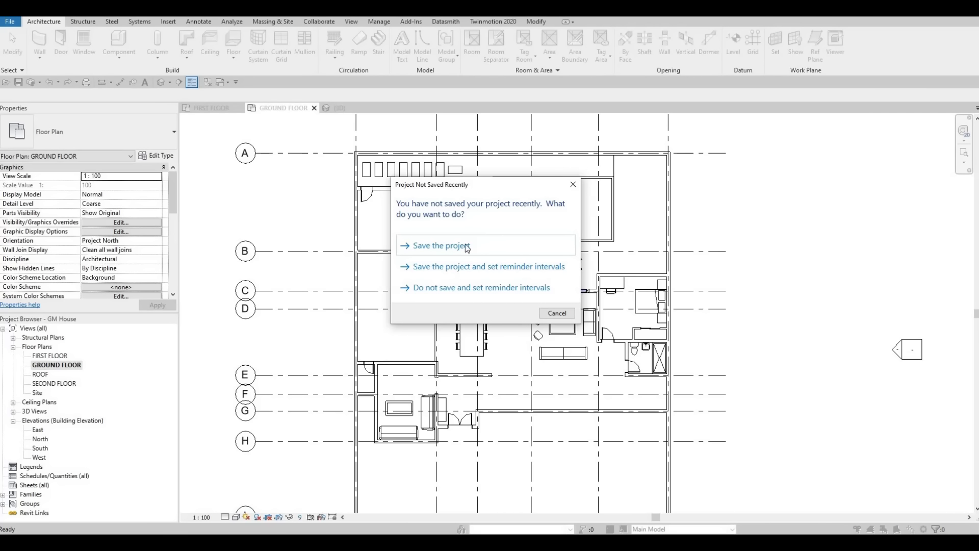
{"action": "left_click", "coordinate": [435, 247]}
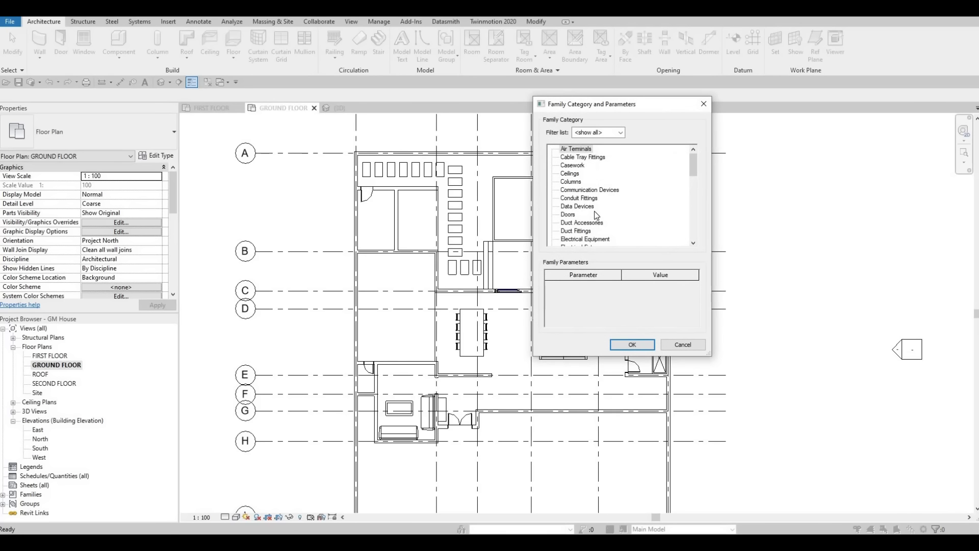
{"action": "scroll", "coordinate": [595, 216], "scroll_direction": "down", "scroll_amount": 3}
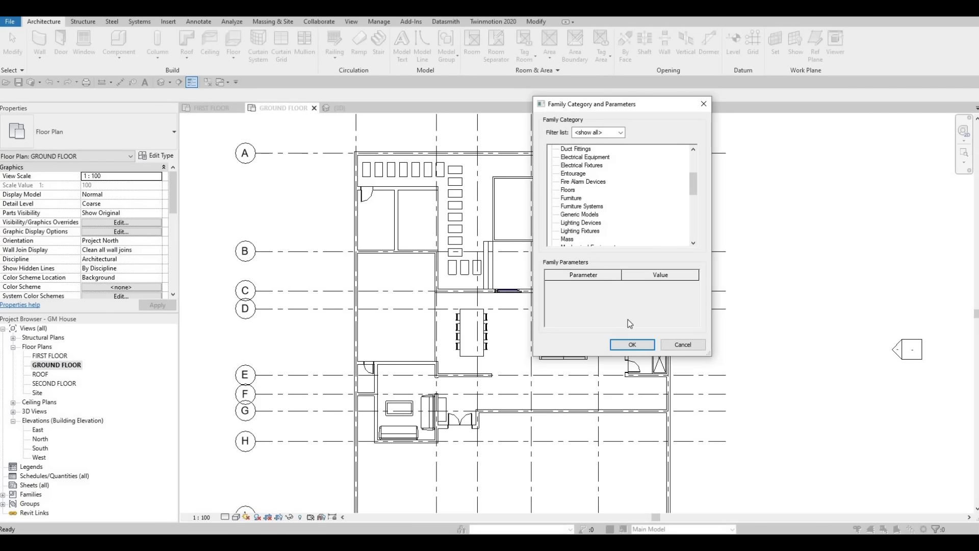
{"action": "left_click", "coordinate": [580, 214]}
{"action": "left_click", "coordinate": [632, 345]}
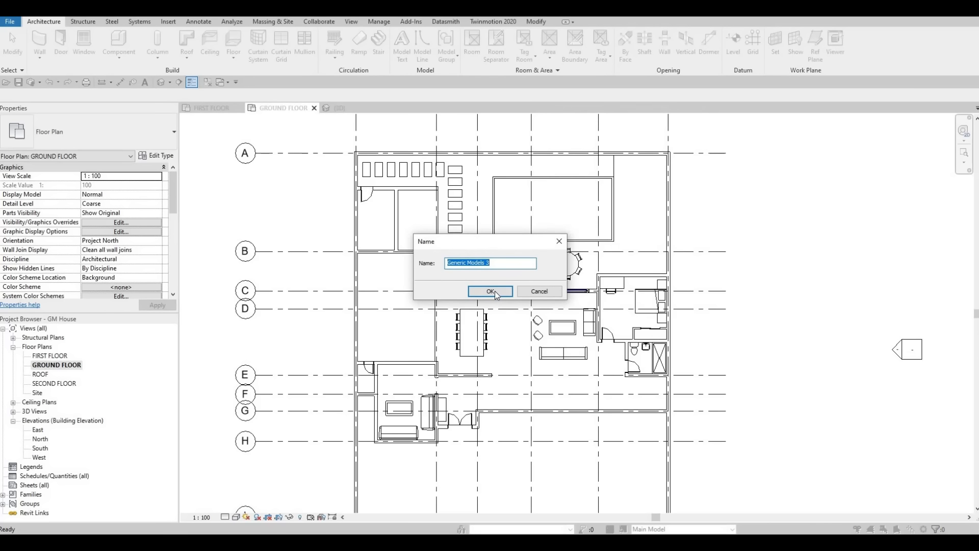
{"action": "left_click", "coordinate": [490, 292]}
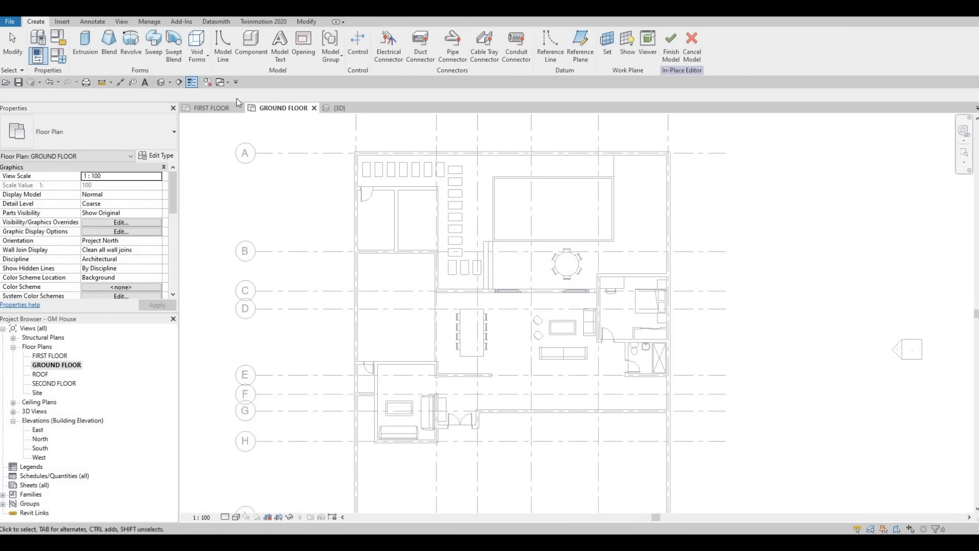
Step: Start an extrusion and assign it Laminated Veneer Lumber from the Wood category of the AEC Materials library
{"action": "left_click", "coordinate": [84, 45]}
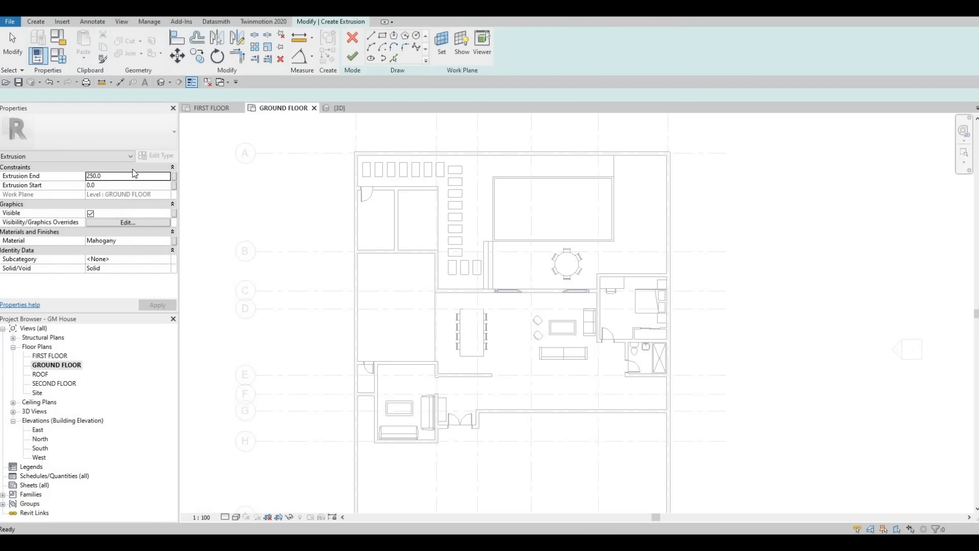
{"action": "left_click", "coordinate": [172, 240]}
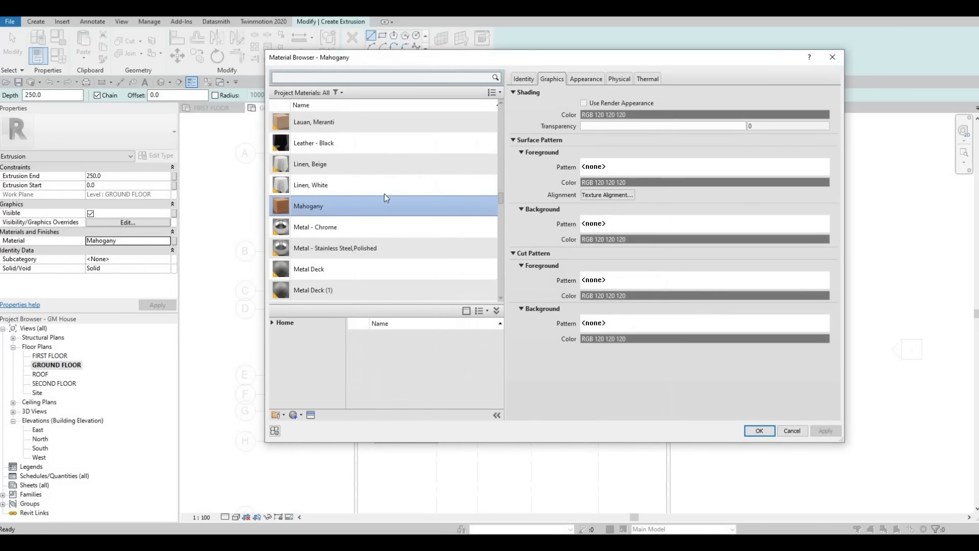
{"action": "scroll", "coordinate": [356, 237], "scroll_direction": "down", "scroll_amount": 8}
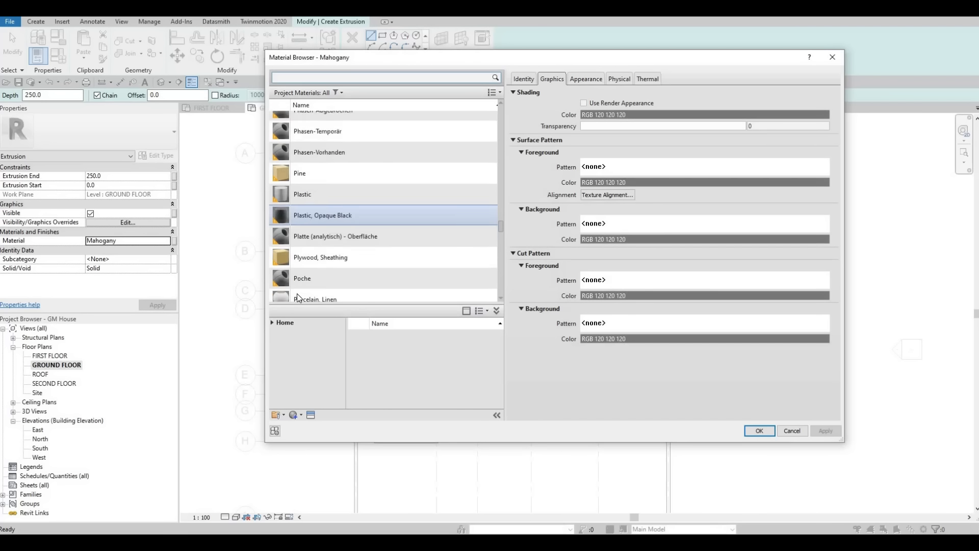
{"action": "left_click", "coordinate": [272, 323]}
{"action": "left_click", "coordinate": [284, 342]}
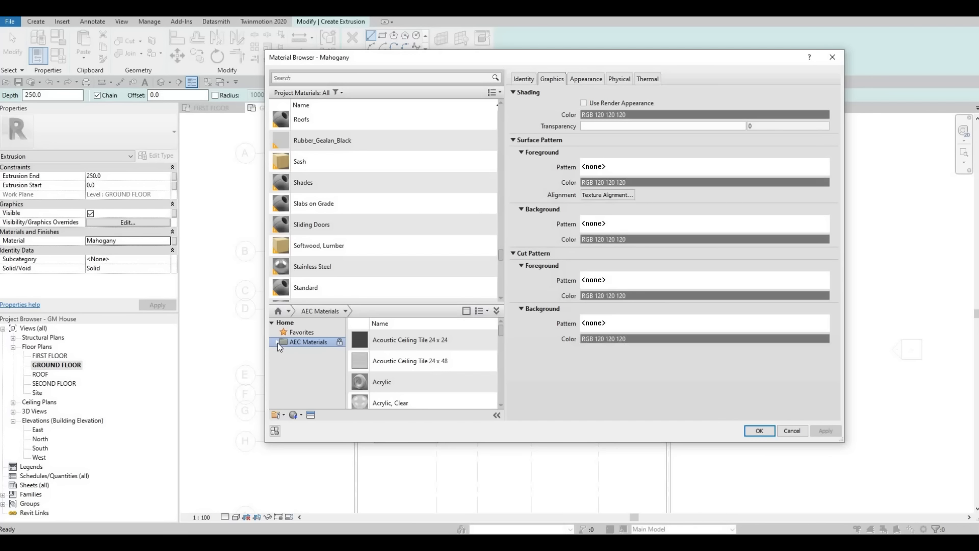
{"action": "left_click", "coordinate": [277, 342]}
{"action": "scroll", "coordinate": [292, 396], "scroll_direction": "down", "scroll_amount": 3}
{"action": "left_click", "coordinate": [303, 400]}
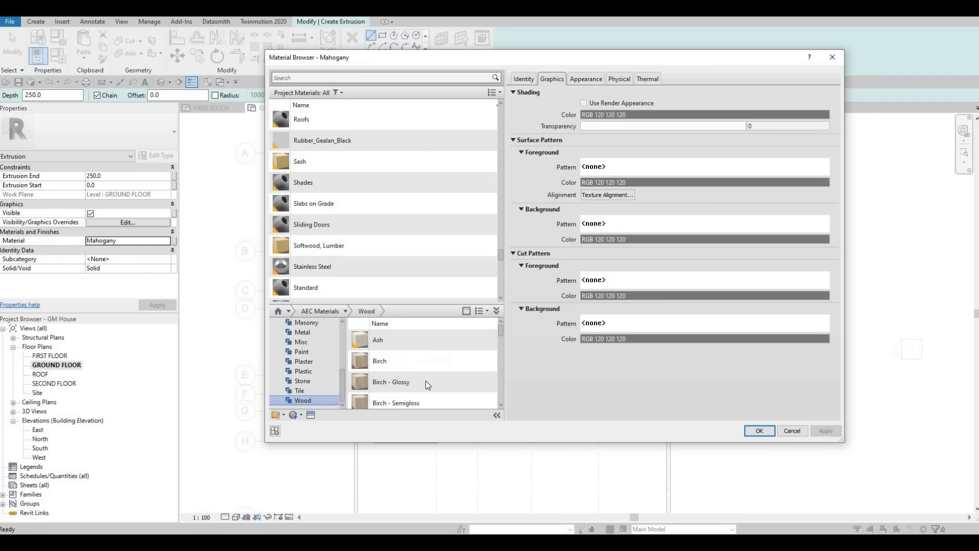
{"action": "scroll", "coordinate": [428, 385], "scroll_direction": "down", "scroll_amount": 5}
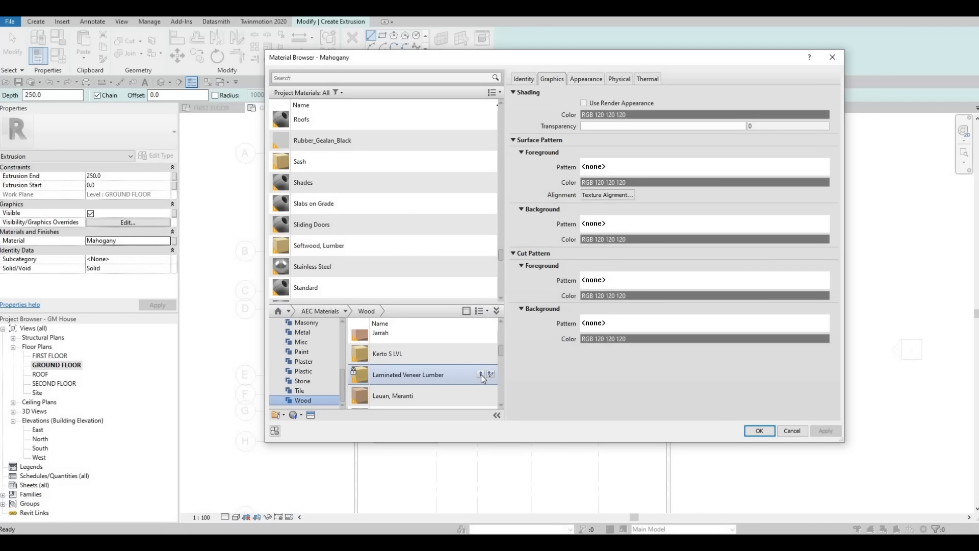
{"action": "left_click", "coordinate": [481, 374]}
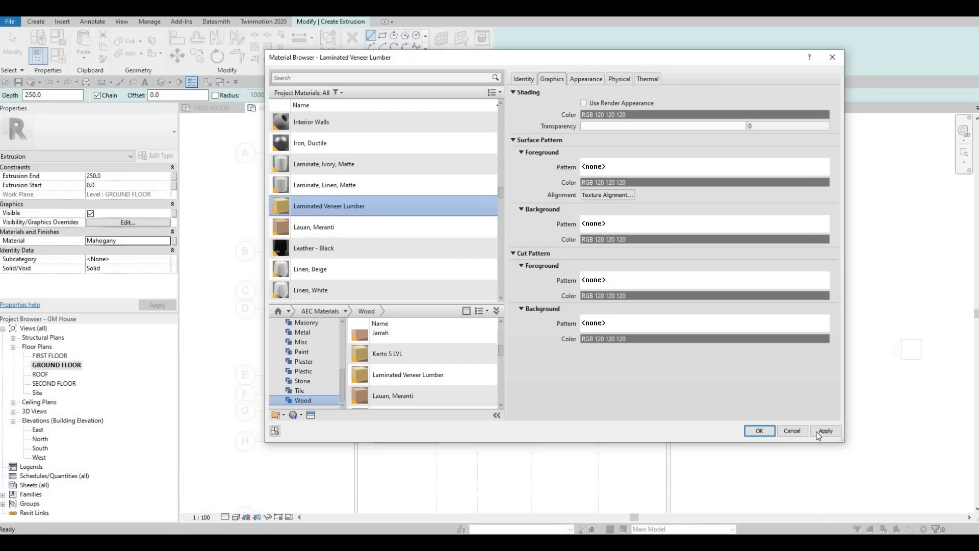
{"action": "left_click", "coordinate": [760, 431]}
Step: Sketch a 200 x 200 mm square post profile on the terrace just inside the pool edge, near the steps
{"action": "left_click", "coordinate": [382, 37]}
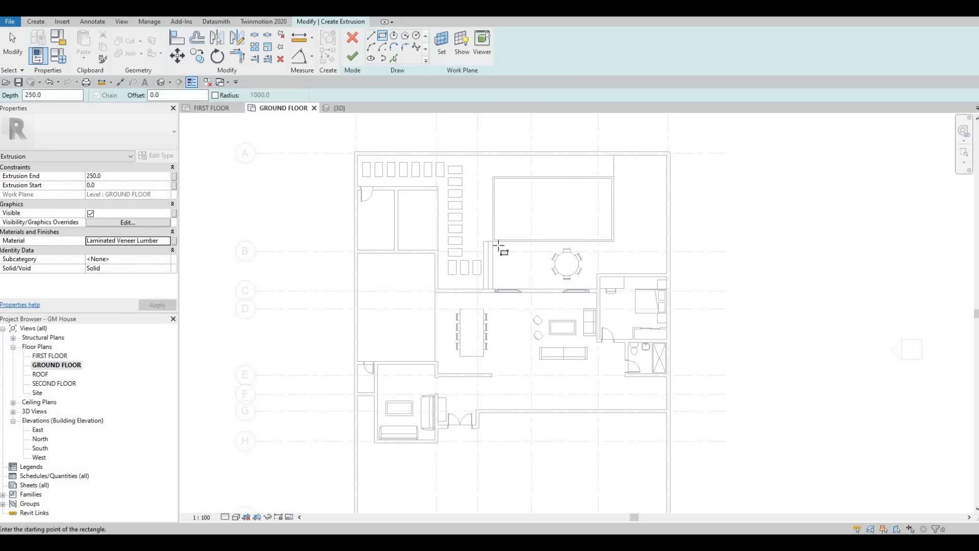
{"action": "scroll", "coordinate": [528, 250], "scroll_direction": "up", "scroll_amount": 2}
{"action": "scroll", "coordinate": [481, 241], "scroll_direction": "up", "scroll_amount": 3}
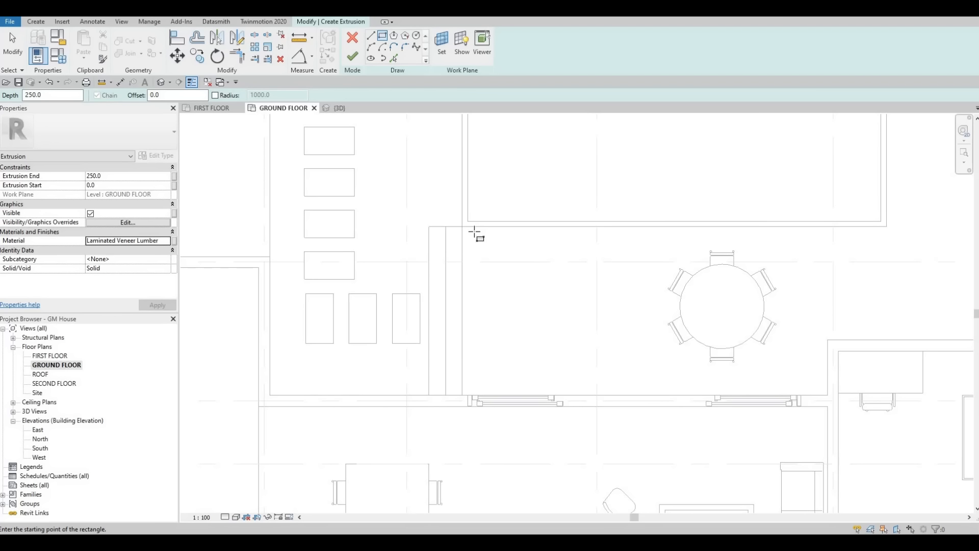
{"action": "left_click", "coordinate": [475, 232]}
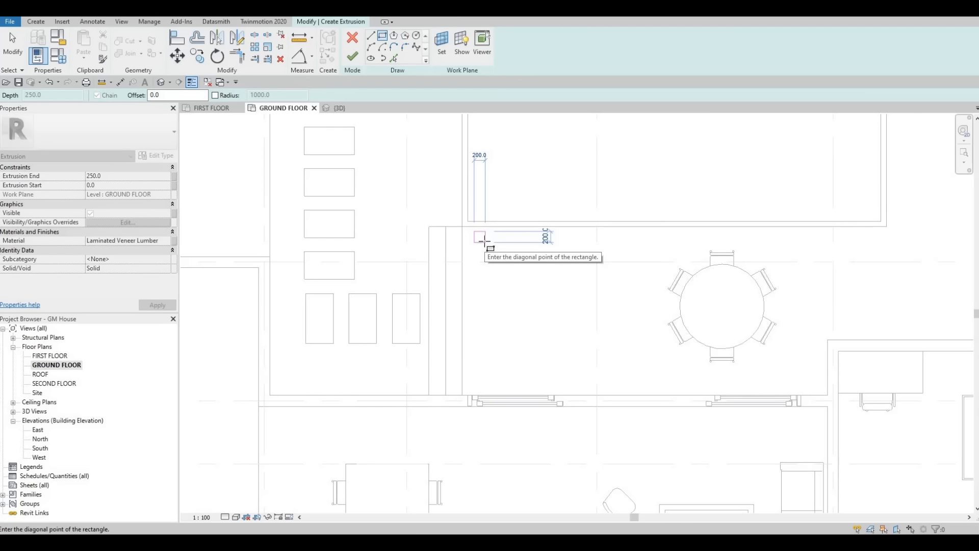
{"action": "left_click", "coordinate": [486, 242]}
{"action": "key", "text": "Escape"}
{"action": "key", "text": "Escape"}
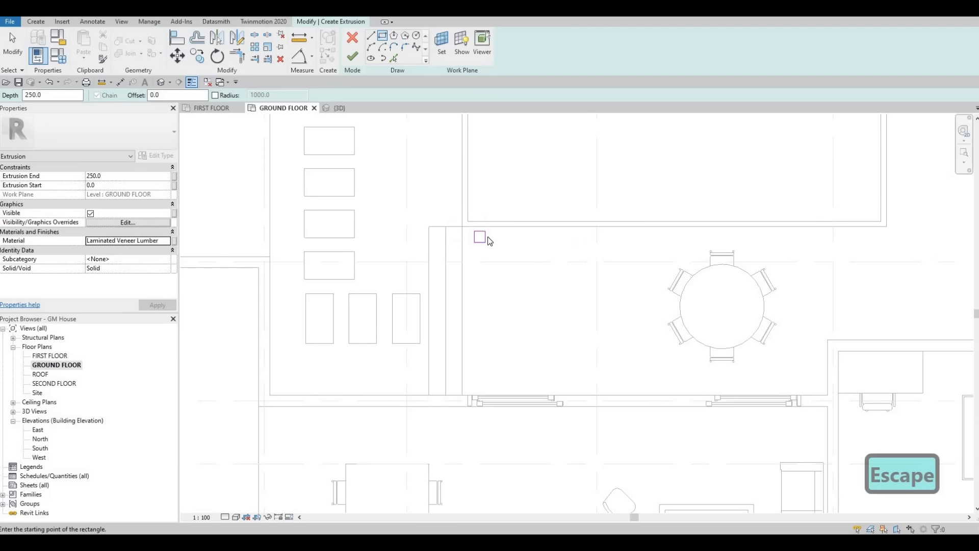
Step: Copy the square post profile about 6 m horizontally along the pool edge, past the round dining table
{"action": "key", "text": "Tab"}
{"action": "left_click", "coordinate": [481, 238]}
{"action": "key", "text": "c"}
{"action": "key", "text": "o"}
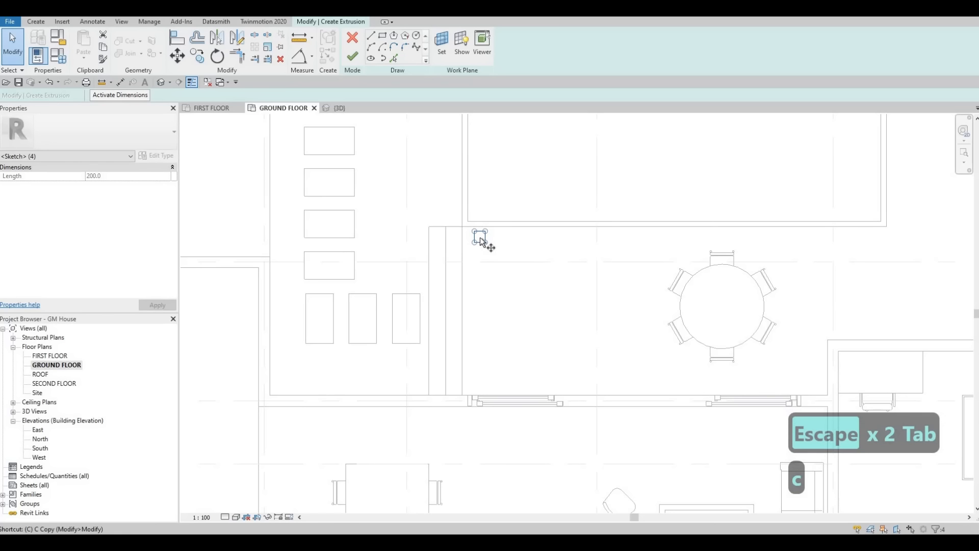
{"action": "left_click", "coordinate": [480, 238]}
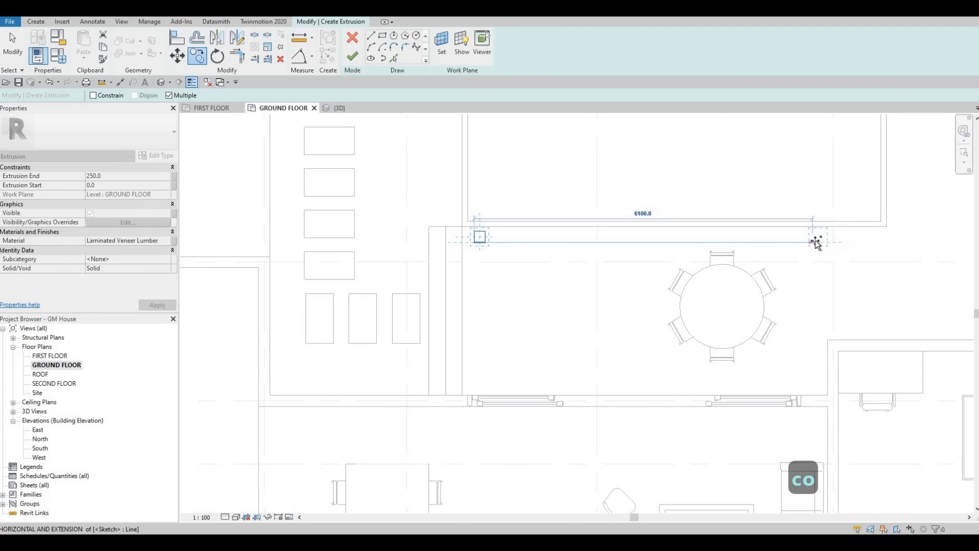
{"action": "left_click", "coordinate": [793, 265]}
{"action": "key", "text": "Escape"}
{"action": "key", "text": "Escape"}
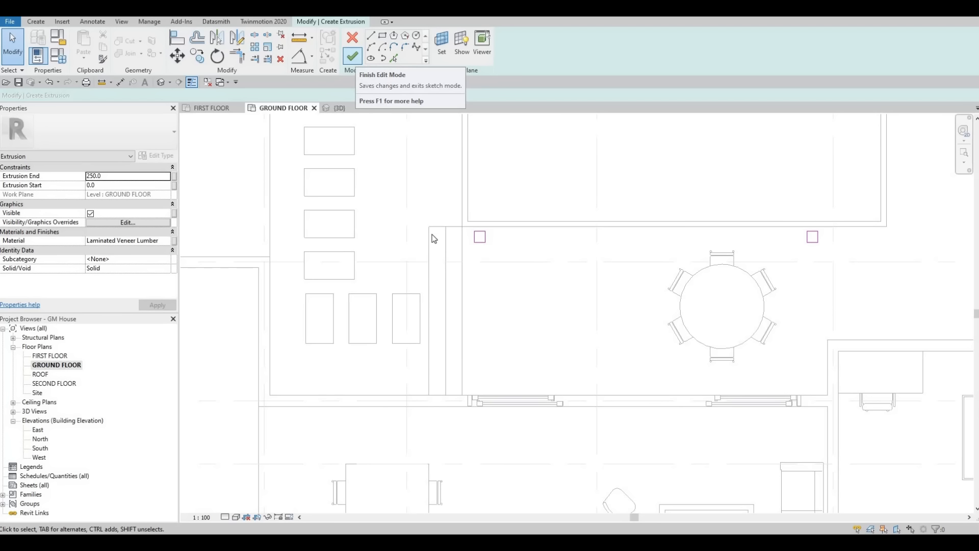
Step: Finish the post sketch and stretch the extrusion upward in the 3D view to about 2567.4 mm
{"action": "left_click", "coordinate": [353, 56]}
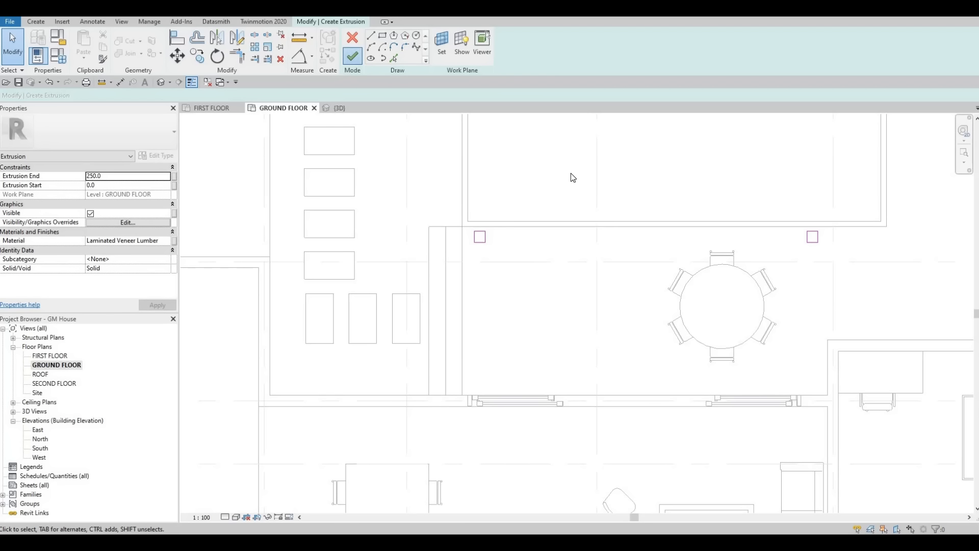
{"action": "left_click", "coordinate": [332, 109]}
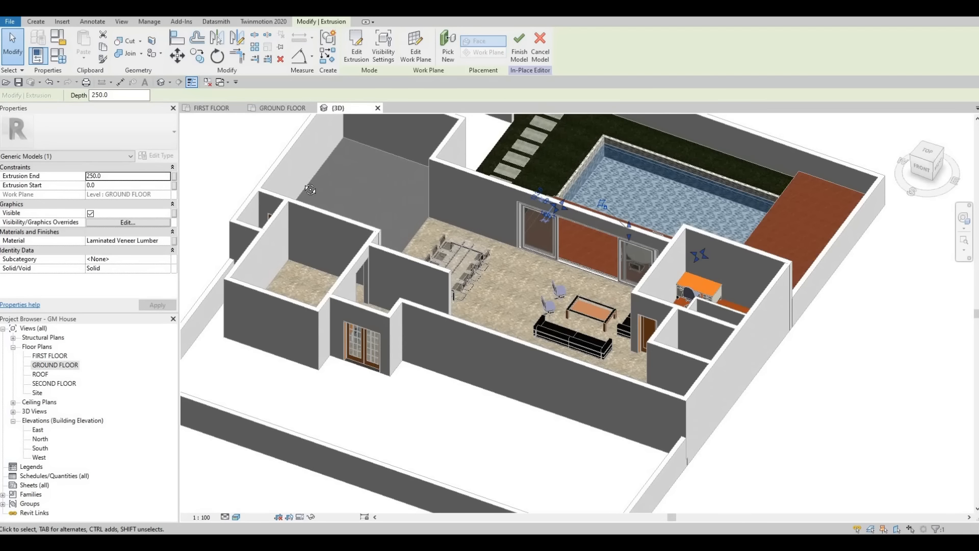
{"action": "middle_click_drag", "start_coordinate": [310, 189], "coordinate": [649, 215], "text": "shift"}
{"action": "scroll", "coordinate": [644, 225], "scroll_direction": "up", "scroll_amount": 3}
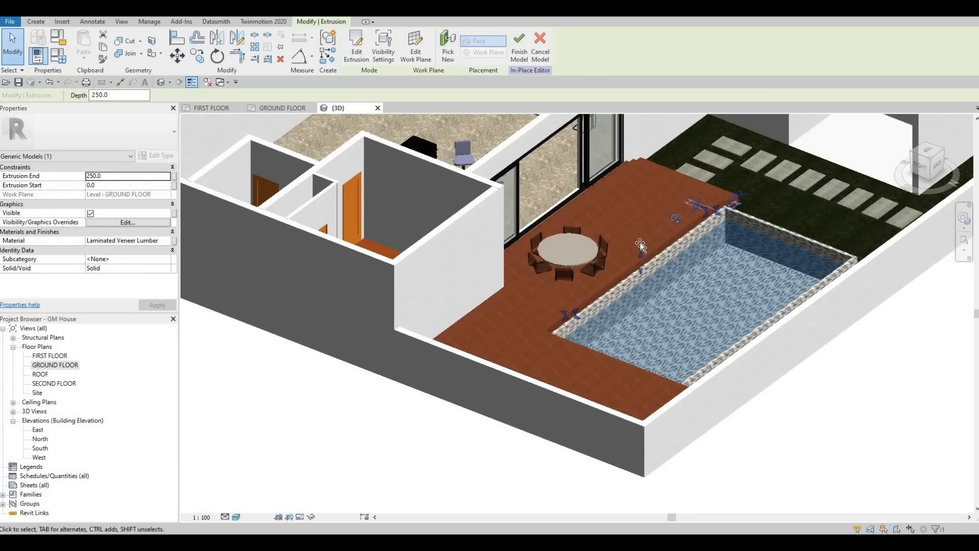
{"action": "left_click_drag", "start_coordinate": [641, 243], "coordinate": [642, 176]}
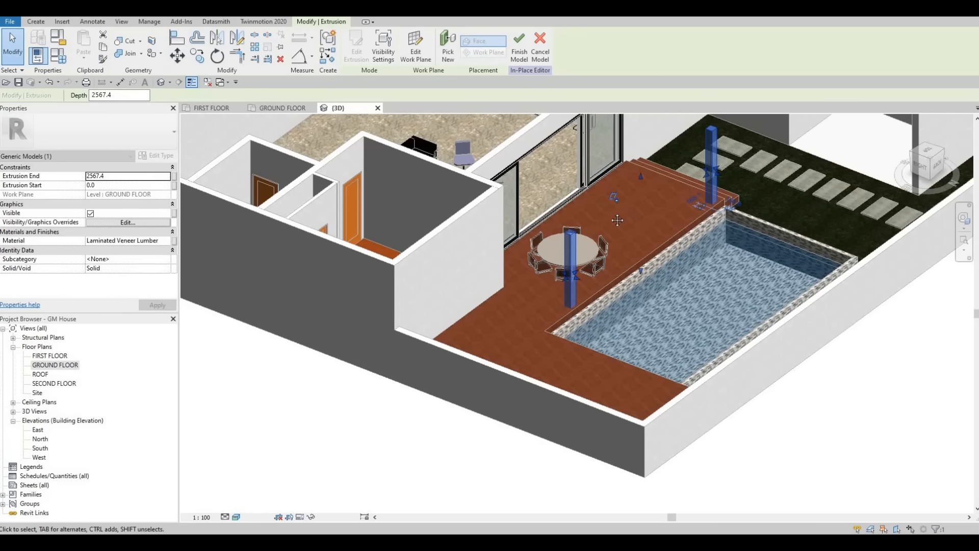
{"action": "middle_click_drag", "start_coordinate": [546, 116], "coordinate": [509, 130]}
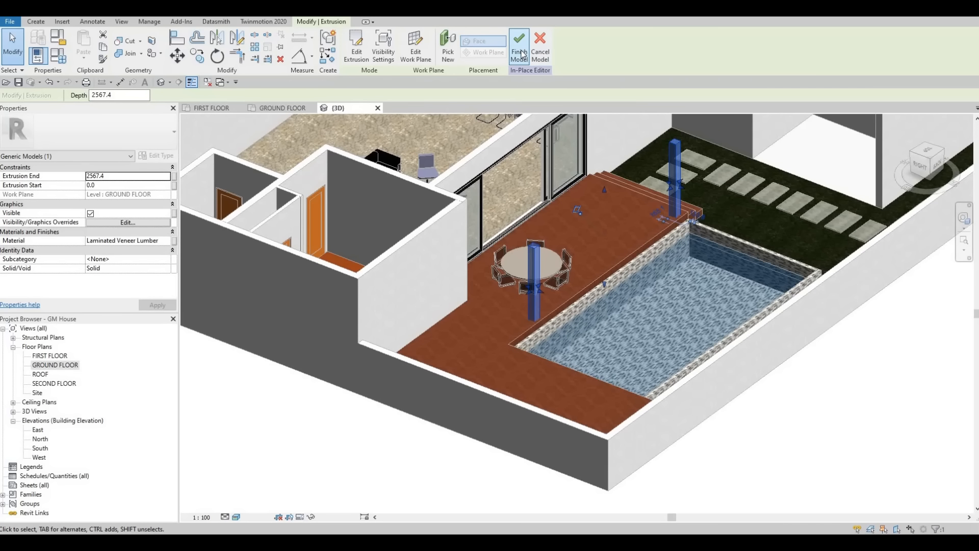
Step: Finish the in-place model and view the terrace posts from the back of the house in 3D
{"action": "left_click", "coordinate": [522, 54]}
{"action": "middle_click_drag", "start_coordinate": [630, 198], "coordinate": [568, 237]}
{"action": "scroll", "coordinate": [568, 238], "scroll_direction": "down", "scroll_amount": 1}
{"action": "middle_click_drag", "start_coordinate": [411, 172], "coordinate": [334, 193], "text": "shift"}
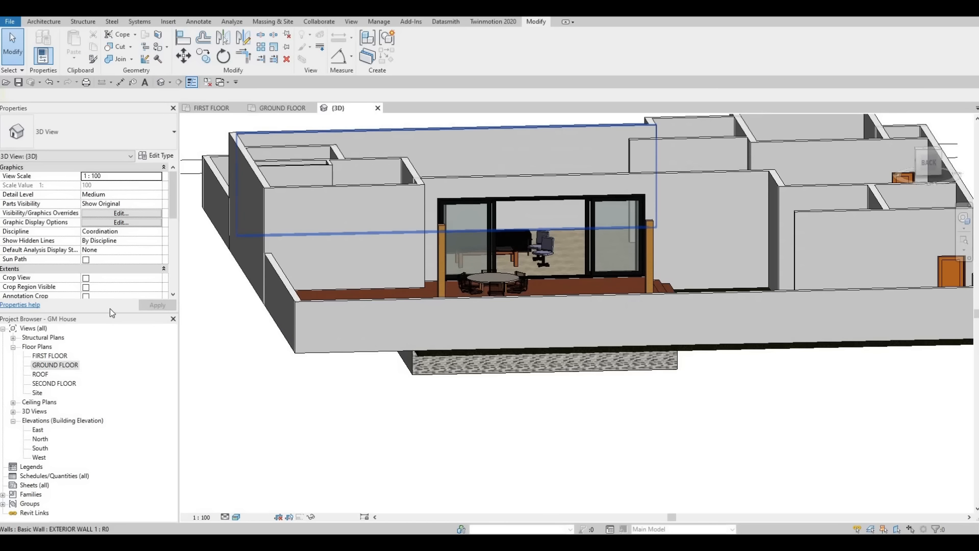
{"action": "double_click", "coordinate": [43, 450]}
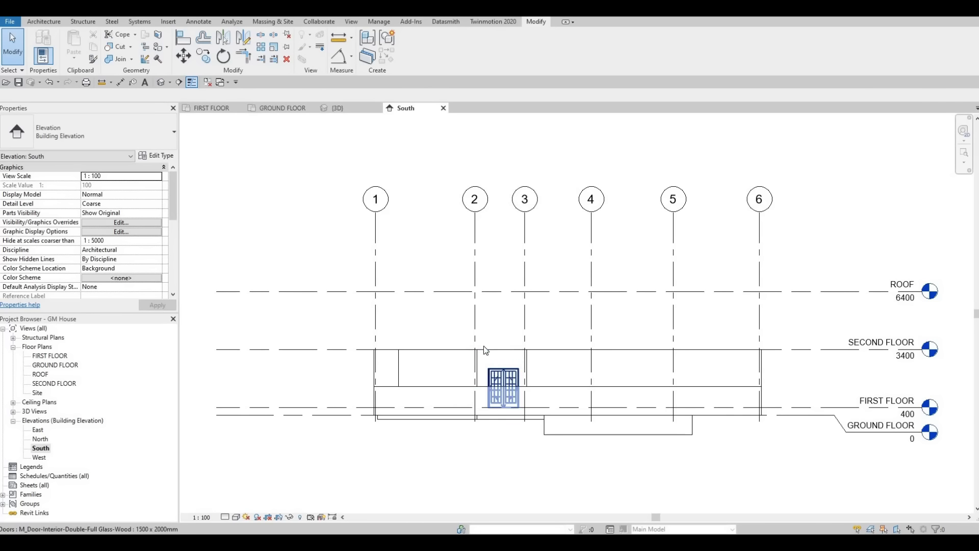
{"action": "scroll", "coordinate": [505, 393], "scroll_direction": "up", "scroll_amount": 3}
{"action": "left_click", "coordinate": [38, 440]}
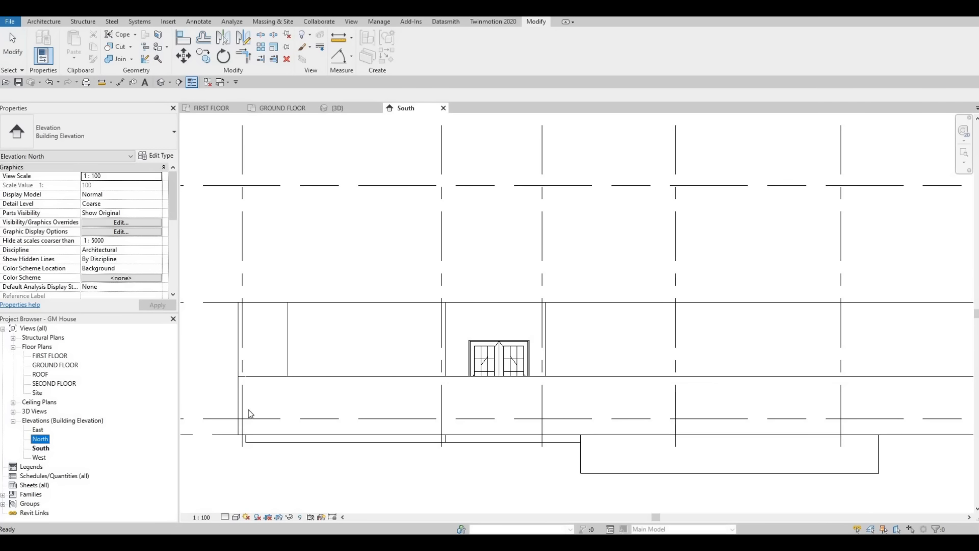
{"action": "key", "text": "F2"}
{"action": "left_click", "coordinate": [42, 448]}
Step: In the North elevation, stretch the tops of the two timber posts to slightly above the sliding door frame
{"action": "double_click", "coordinate": [42, 440]}
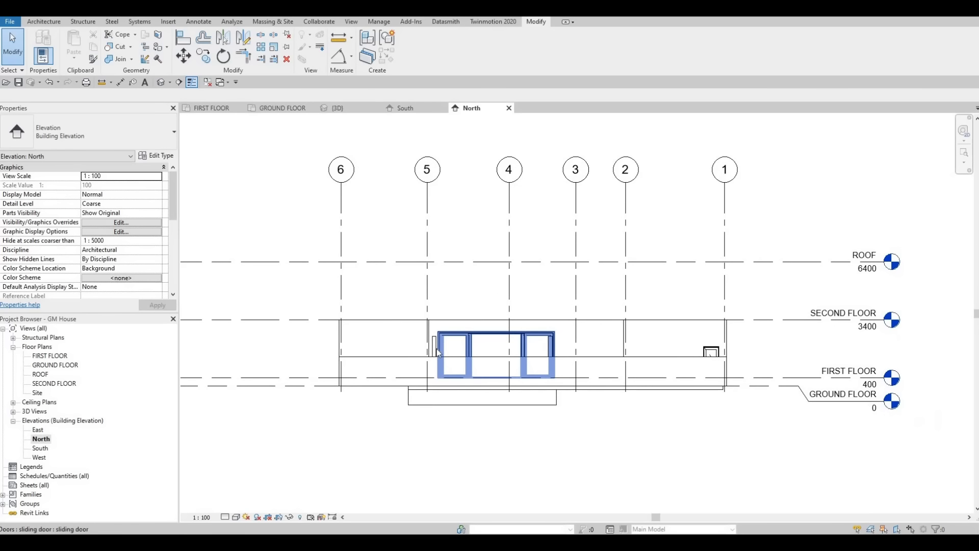
{"action": "scroll", "coordinate": [546, 431], "scroll_direction": "up", "scroll_amount": 2}
{"action": "left_click", "coordinate": [458, 332]}
{"action": "left_click", "coordinate": [458, 332]}
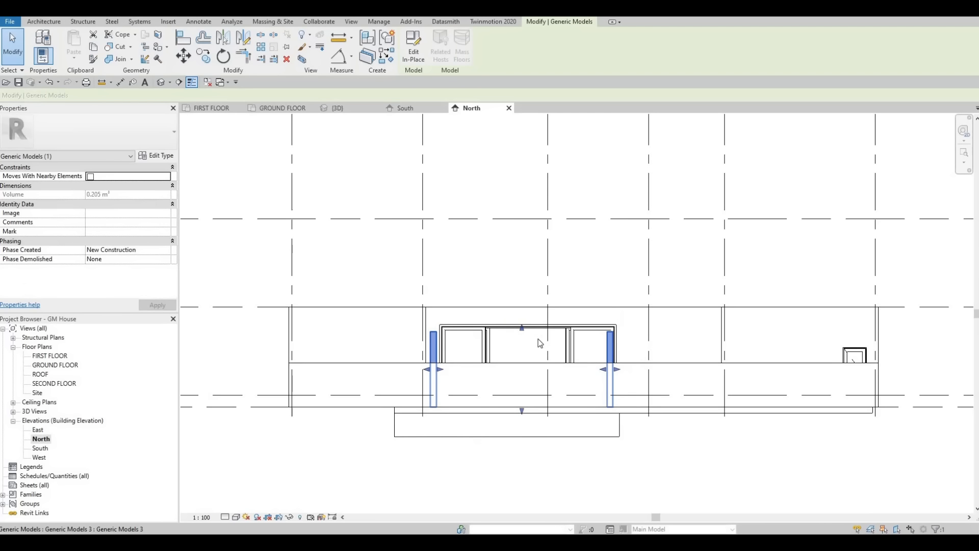
{"action": "left_click_drag", "start_coordinate": [523, 329], "coordinate": [530, 315]}
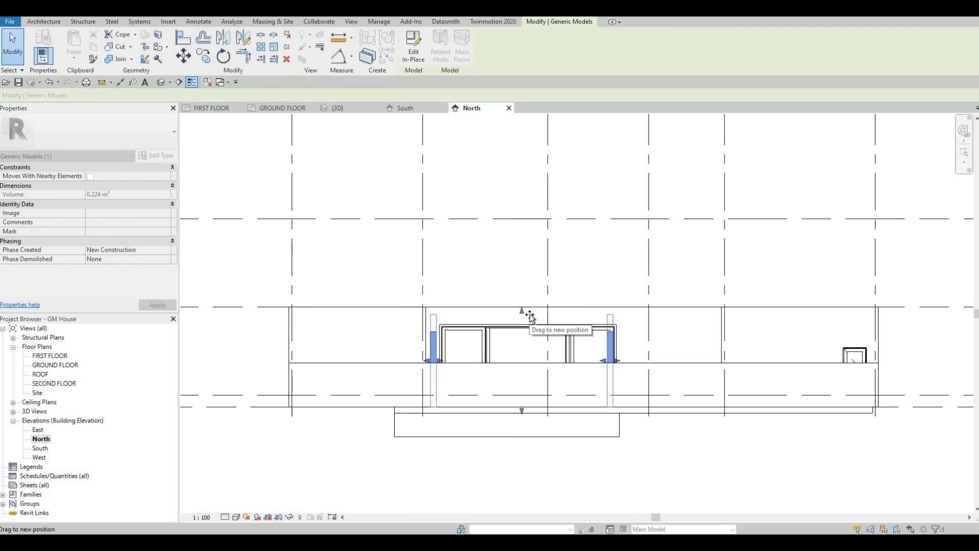
{"action": "left_click_drag", "start_coordinate": [433, 319], "coordinate": [434, 319]}
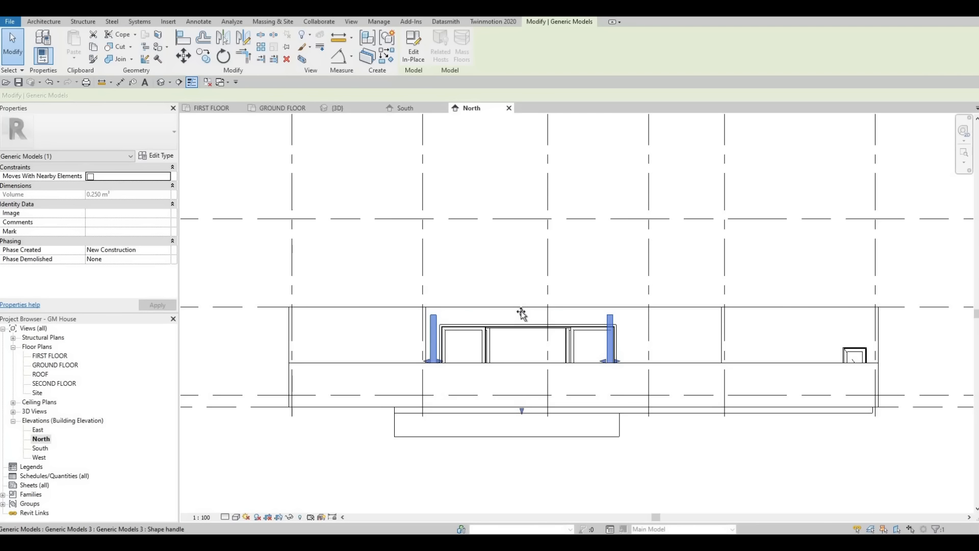
{"action": "left_click_drag", "start_coordinate": [521, 310], "coordinate": [522, 320]}
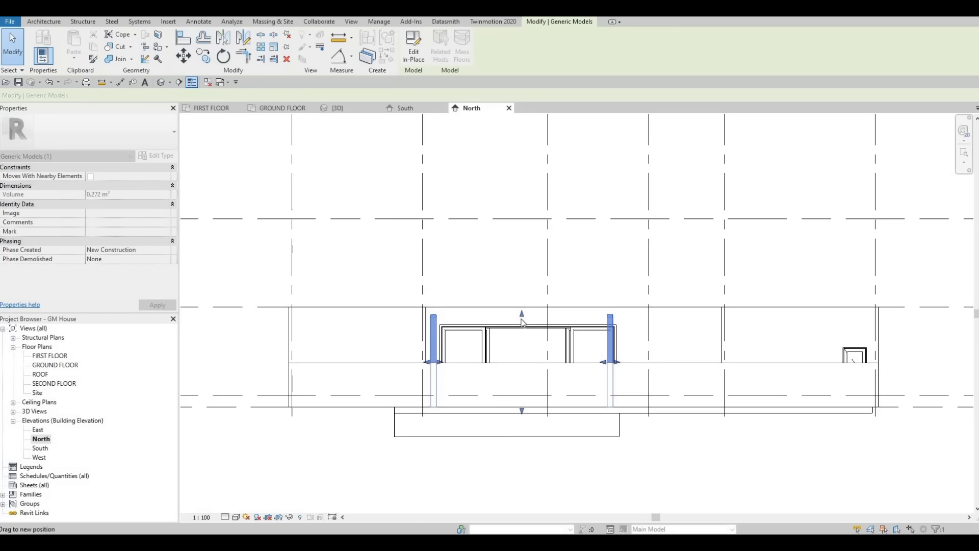
{"action": "left_click_drag", "start_coordinate": [445, 314], "coordinate": [431, 311]}
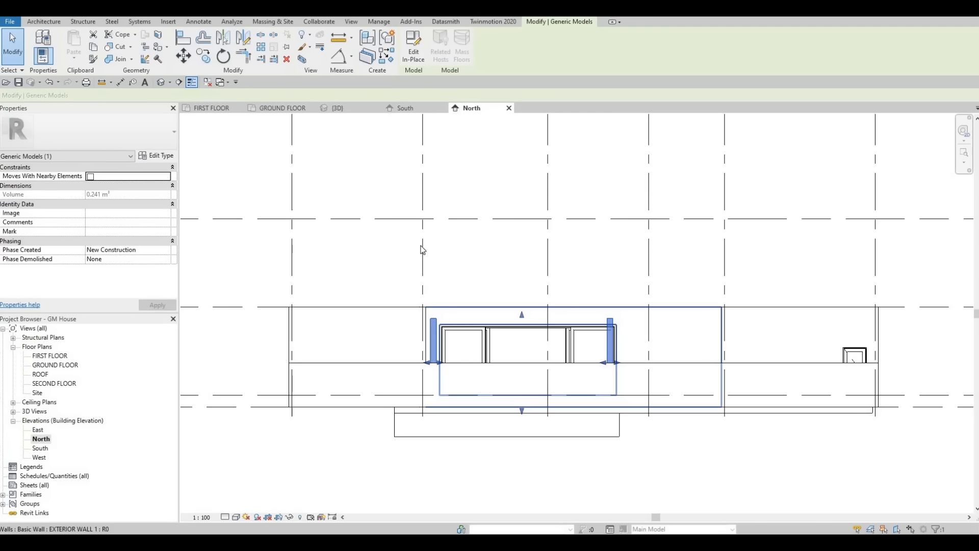
Step: Open the GROUND FLOOR plan and edit the posts' generic model in place, starting a new extrusion at the post beside the steps
{"action": "double_click", "coordinate": [40, 441]}
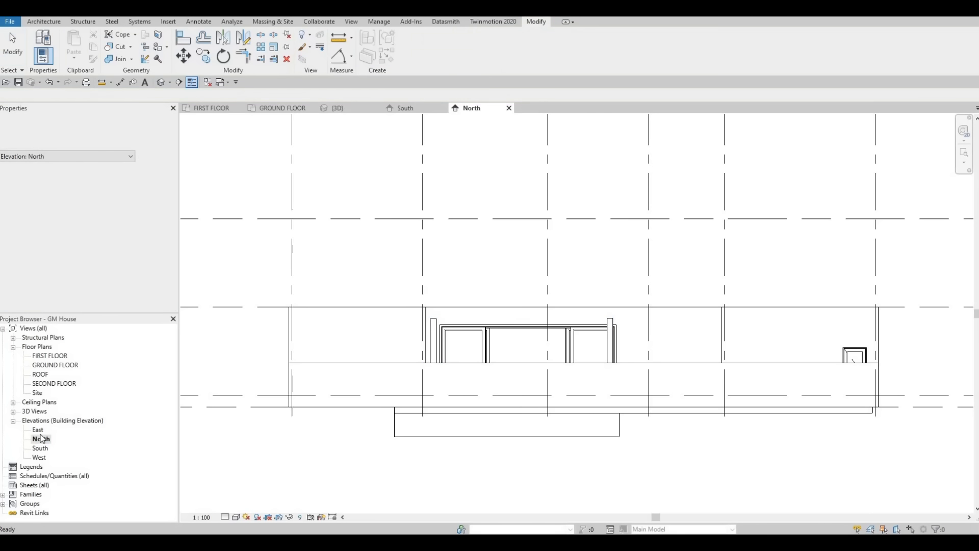
{"action": "double_click", "coordinate": [43, 365]}
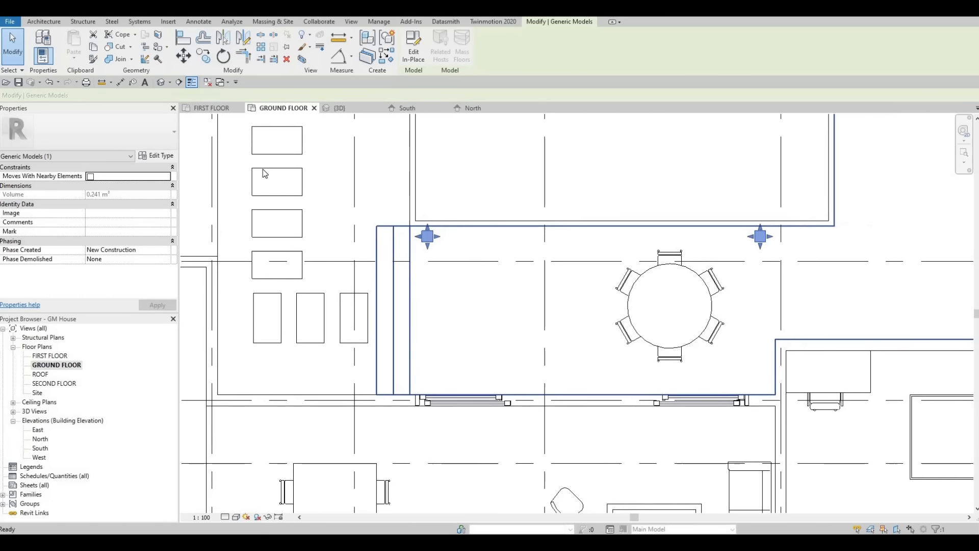
{"action": "key", "text": "Escape"}
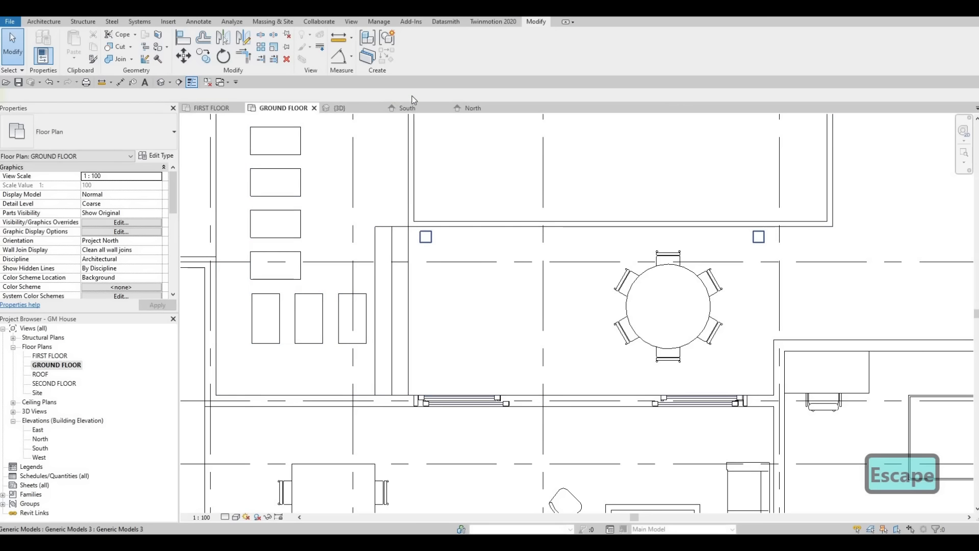
{"action": "left_click", "coordinate": [412, 51]}
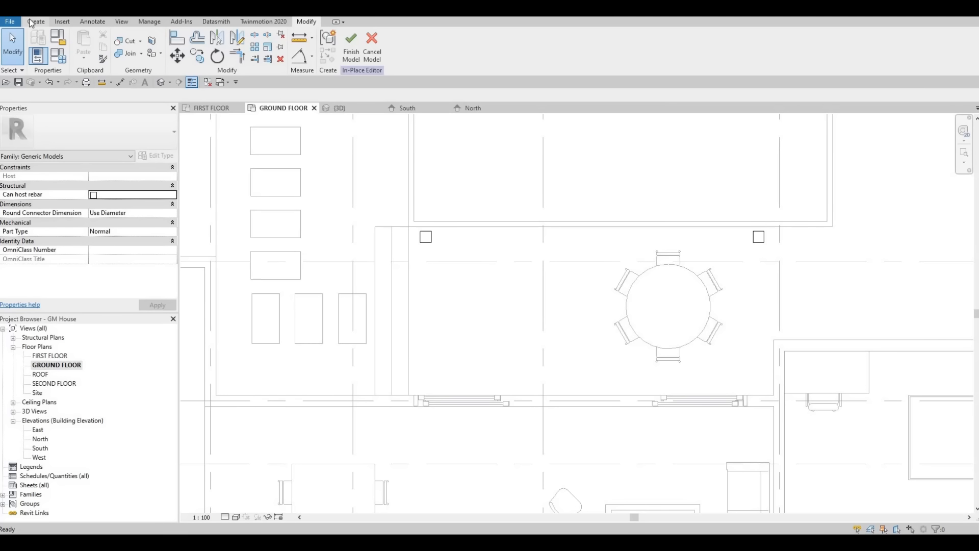
{"action": "left_click", "coordinate": [35, 23]}
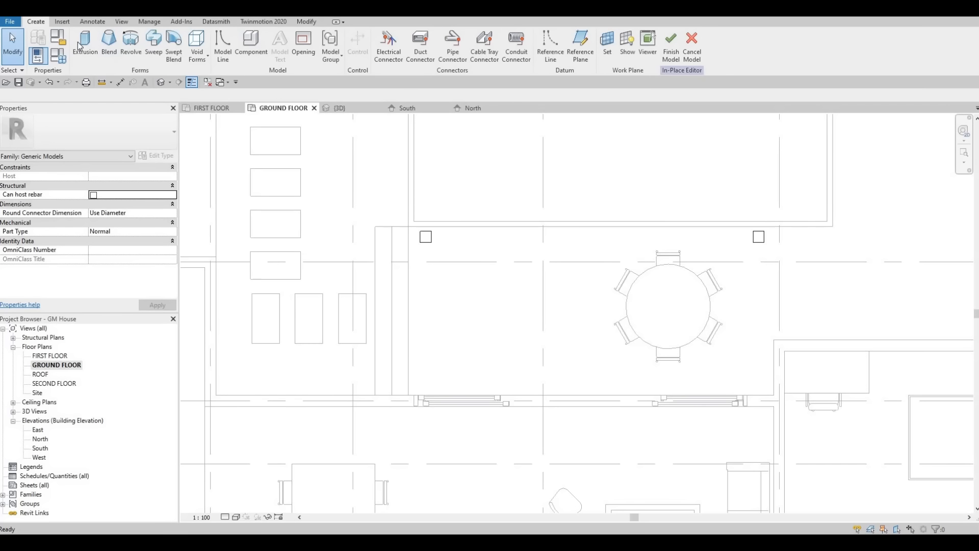
{"action": "scroll", "coordinate": [413, 225], "scroll_direction": "up", "scroll_amount": 3}
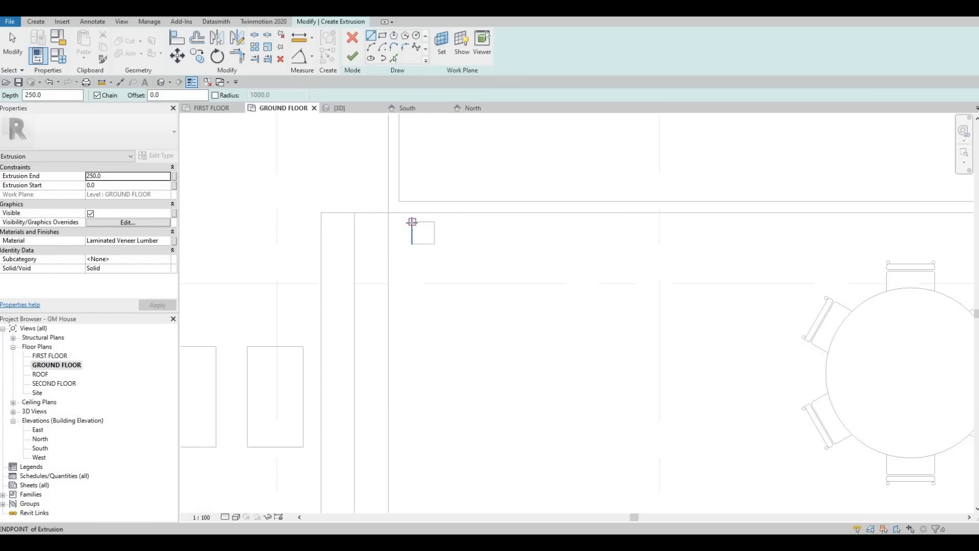
{"action": "left_click", "coordinate": [412, 222]}
{"action": "key", "text": "Escape"}
{"action": "key", "text": "Escape"}
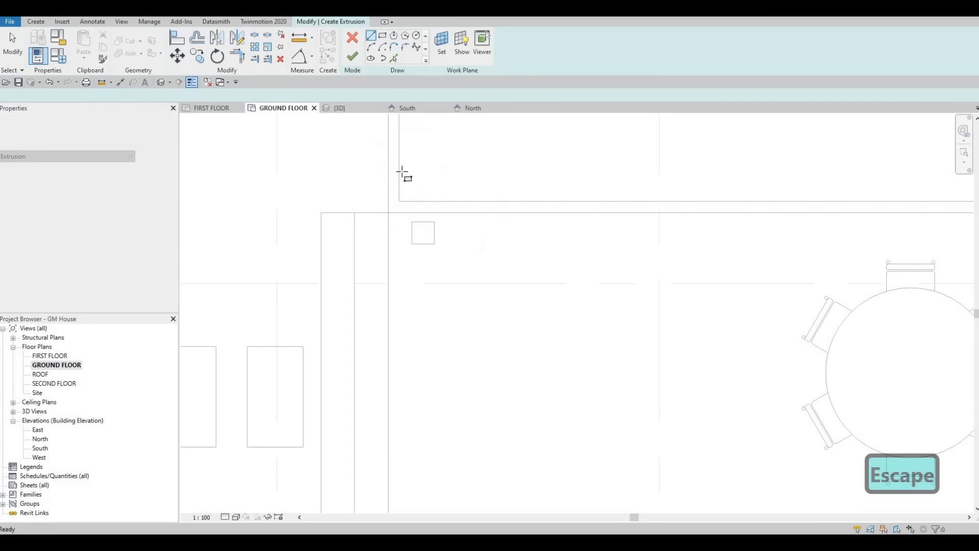
Step: Sketch a 6200 by 200 mm rectangle spanning both posts, from the outer corner of one to the outer edge of the other
{"action": "left_click", "coordinate": [413, 222]}
{"action": "middle_click_drag", "start_coordinate": [663, 239], "coordinate": [540, 243]}
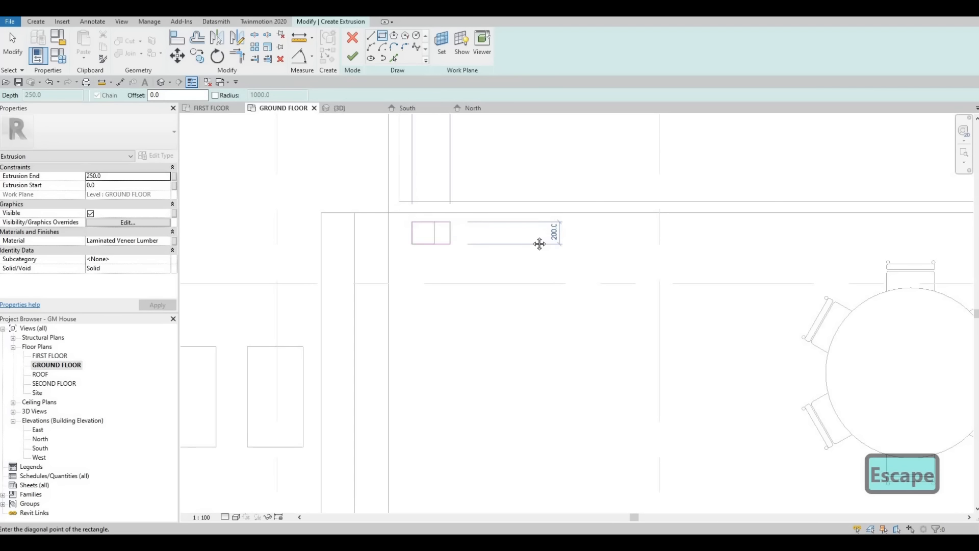
{"action": "scroll", "coordinate": [811, 240], "scroll_direction": "down", "scroll_amount": 1}
{"action": "middle_click_drag", "start_coordinate": [943, 246], "coordinate": [850, 242]}
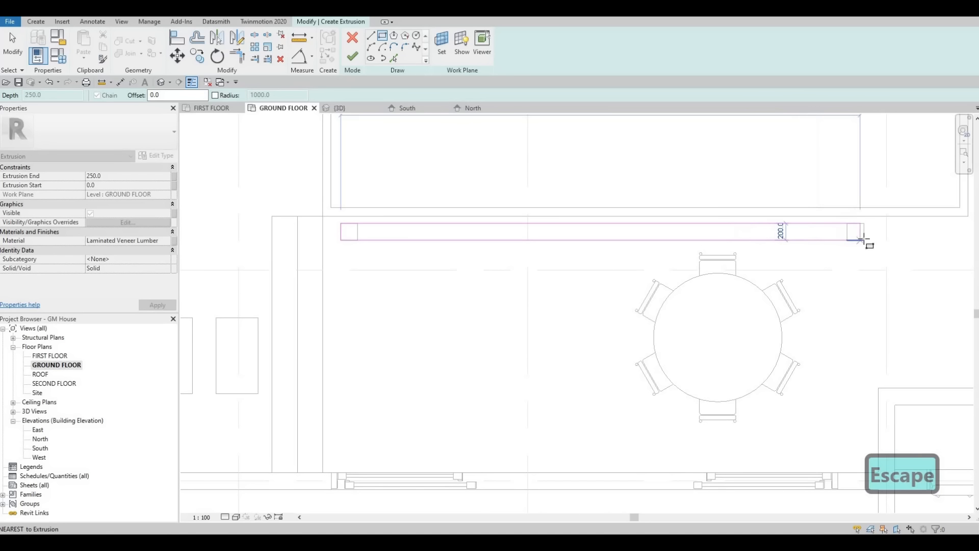
{"action": "left_click", "coordinate": [864, 232]}
{"action": "key", "text": "Escape"}
Step: Nudge the rectangle's short end past the post by the dining table outward, making the sketch 6340 mm long
{"action": "left_click", "coordinate": [864, 231]}
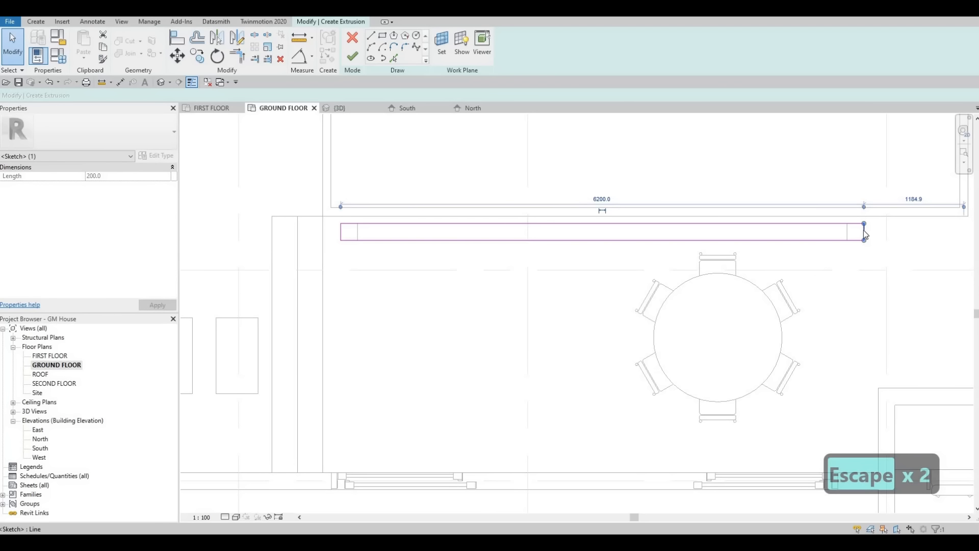
{"action": "key", "text": "Right"}
{"action": "key", "text": "Right"}
{"action": "key", "text": "Right"}
{"action": "key", "text": "Right"}
{"action": "key", "text": "Right"}
{"action": "key", "text": "Right"}
{"action": "key", "text": "Right"}
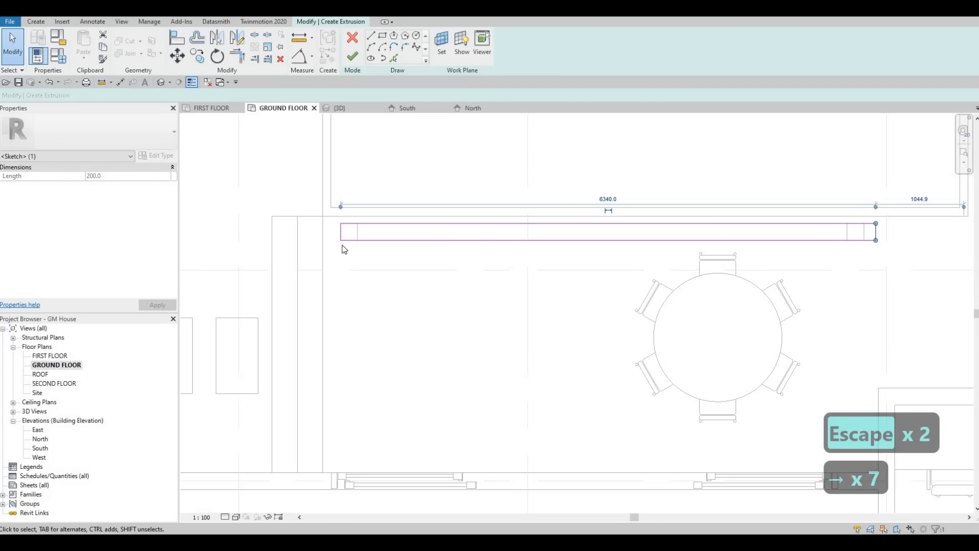
Step: Nudge the rectangle's other short end outward past the post beside the steps until the sketch is 6500 mm long
{"action": "left_click", "coordinate": [341, 232]}
{"action": "key", "text": "Left"}
{"action": "key", "text": "Left"}
{"action": "key", "text": "Left"}
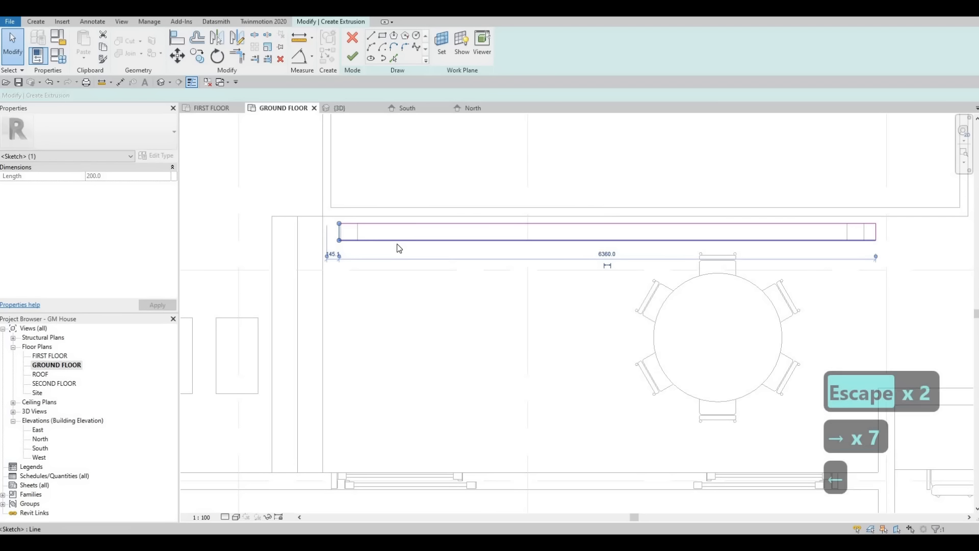
{"action": "key", "text": "Left"}
{"action": "key", "text": "Left"}
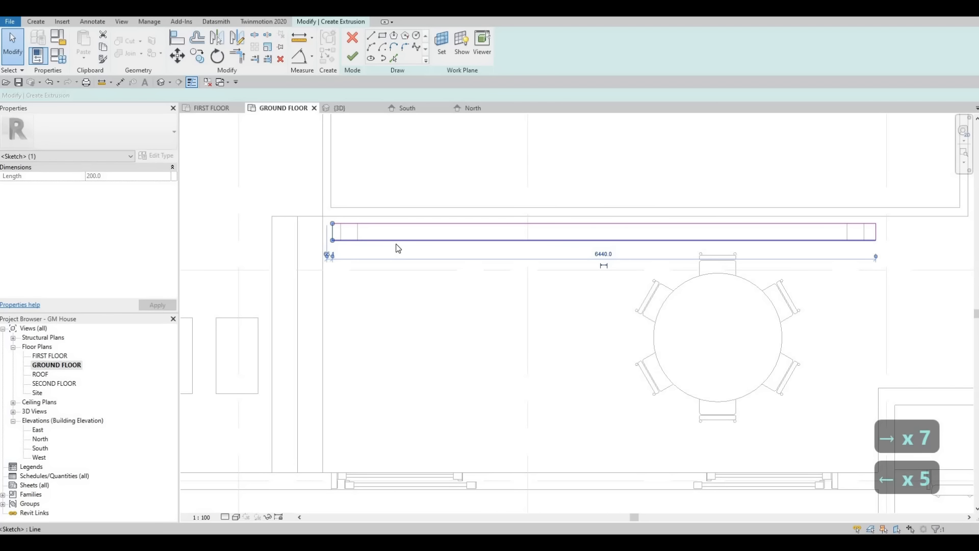
{"action": "key", "text": "Left"}
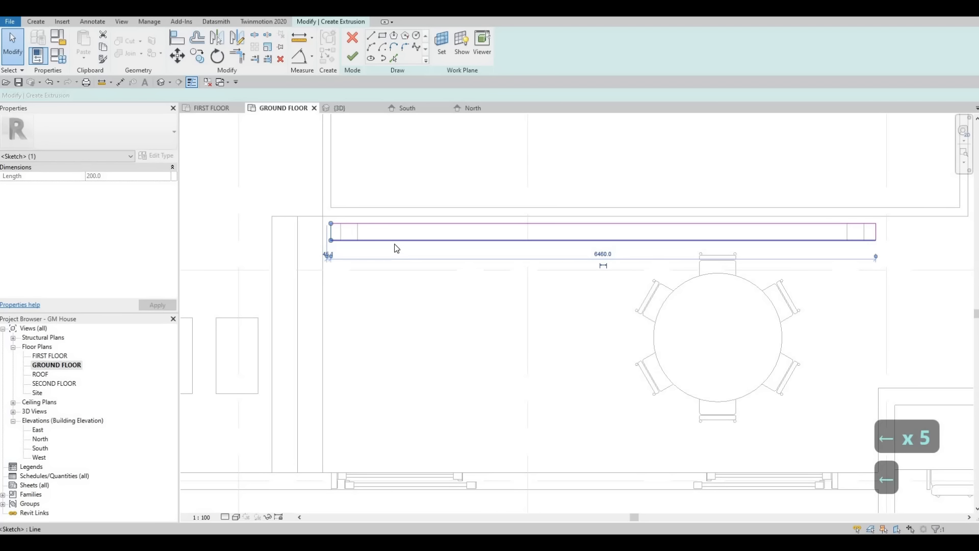
{"action": "key", "text": "Left"}
{"action": "key", "text": "Left"}
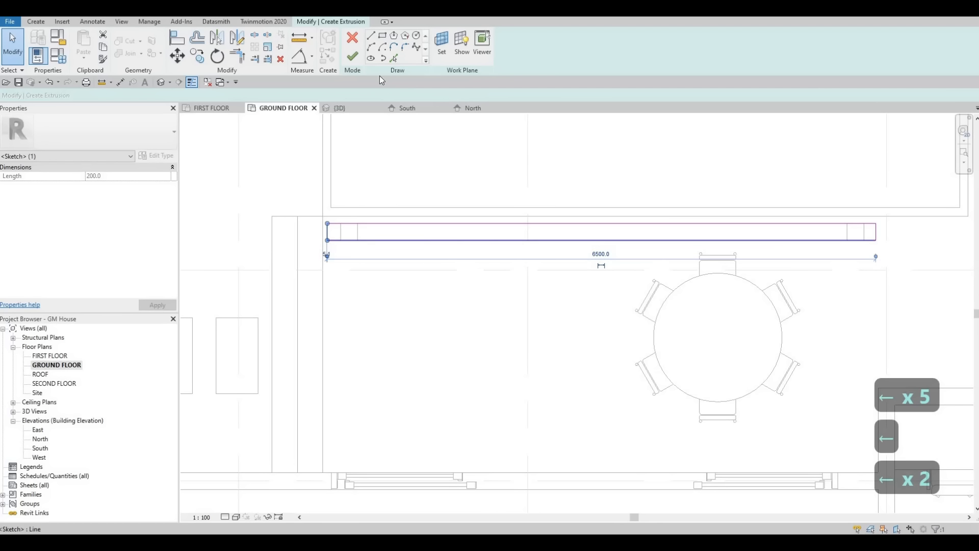
Step: Finish the beam sketch and stretch the extrusion's top upward in the 3D view to 3400 mm
{"action": "left_click", "coordinate": [353, 56]}
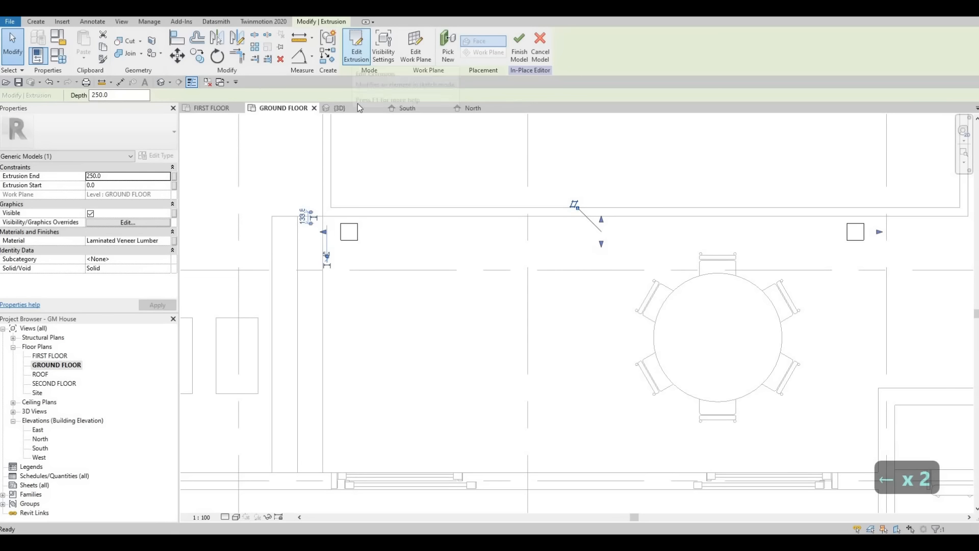
{"action": "left_click", "coordinate": [338, 107]}
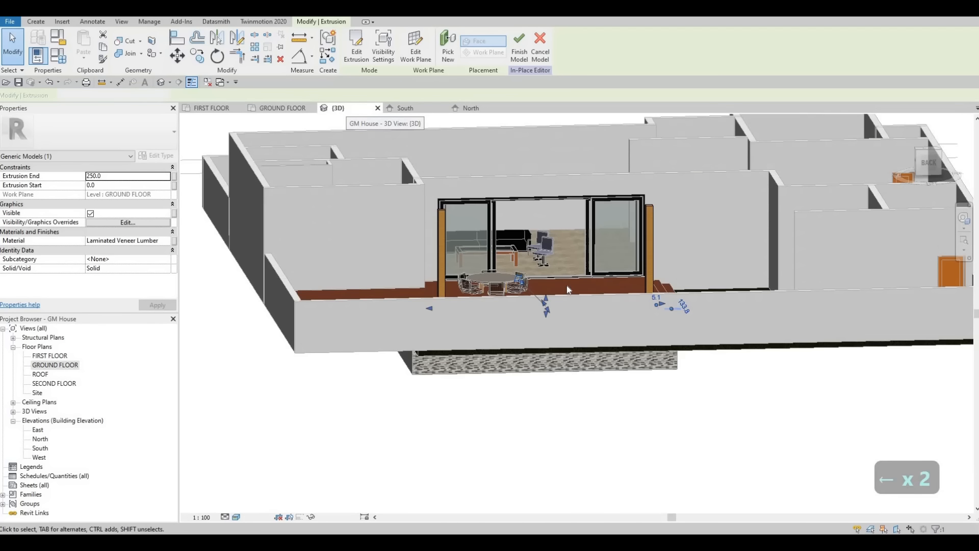
{"action": "left_click_drag", "start_coordinate": [547, 292], "coordinate": [541, 194]}
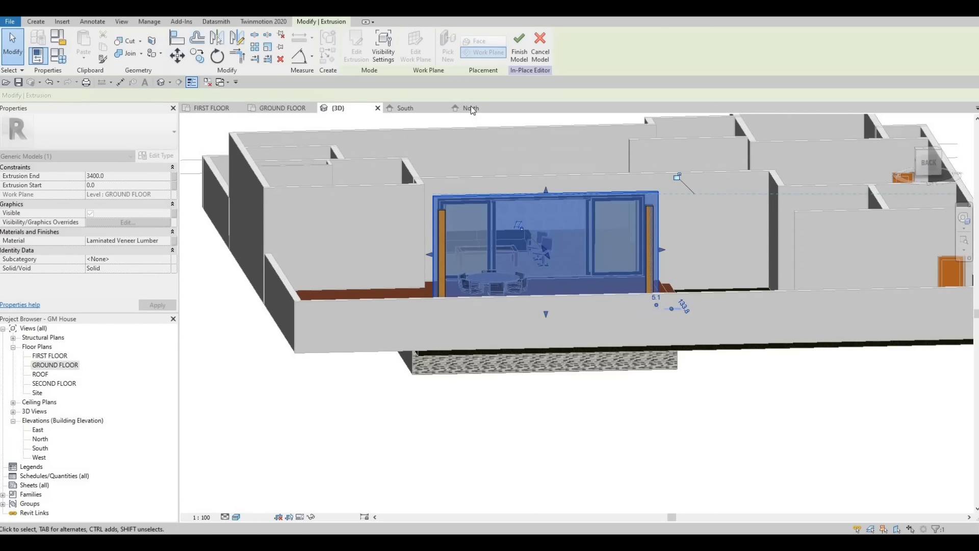
Step: In the North elevation, reshape the extrusion into a beam on the post tops, running from 3006.4 to 3228.9 mm
{"action": "left_click", "coordinate": [470, 105]}
{"action": "scroll", "coordinate": [521, 433], "scroll_direction": "up", "scroll_amount": 3}
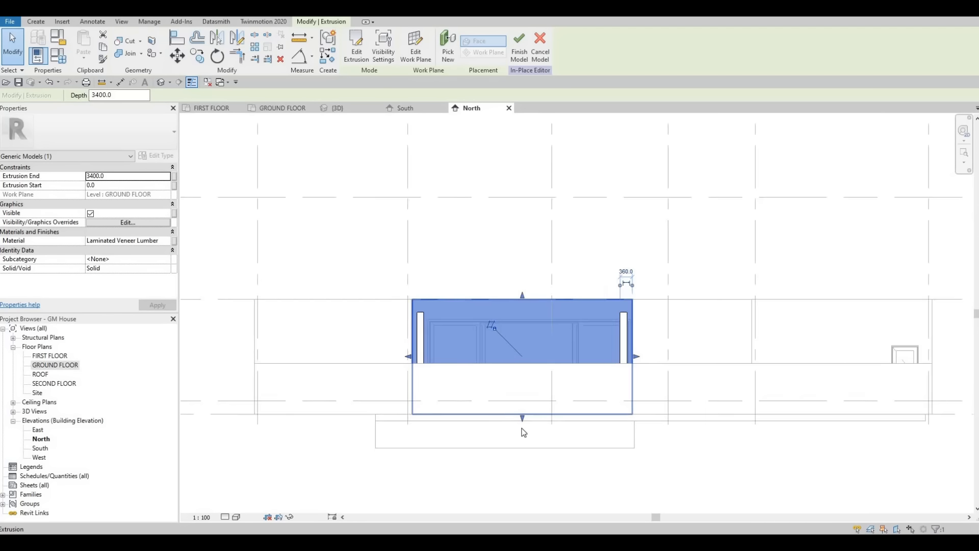
{"action": "left_click_drag", "start_coordinate": [520, 347], "coordinate": [520, 297]}
{"action": "scroll", "coordinate": [522, 280], "scroll_direction": "up", "scroll_amount": 2}
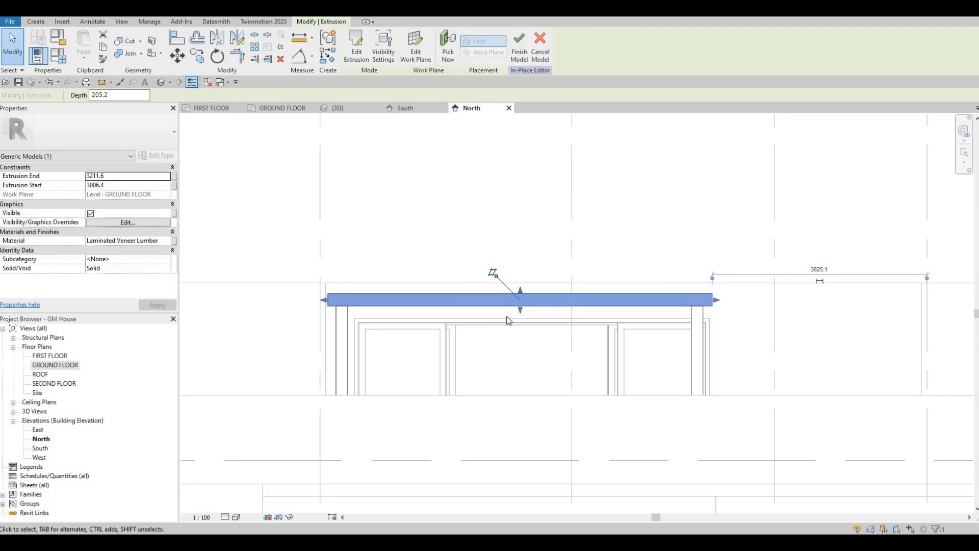
{"action": "left_click_drag", "start_coordinate": [520, 292], "coordinate": [520, 289]}
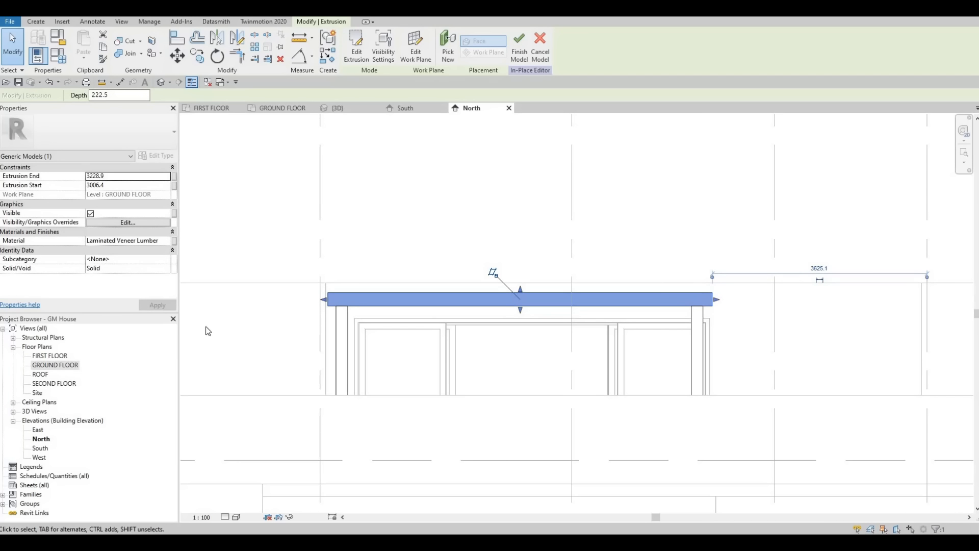
Step: Return to the GROUND FLOOR plan and finish the in-place model
{"action": "double_click", "coordinate": [55, 365]}
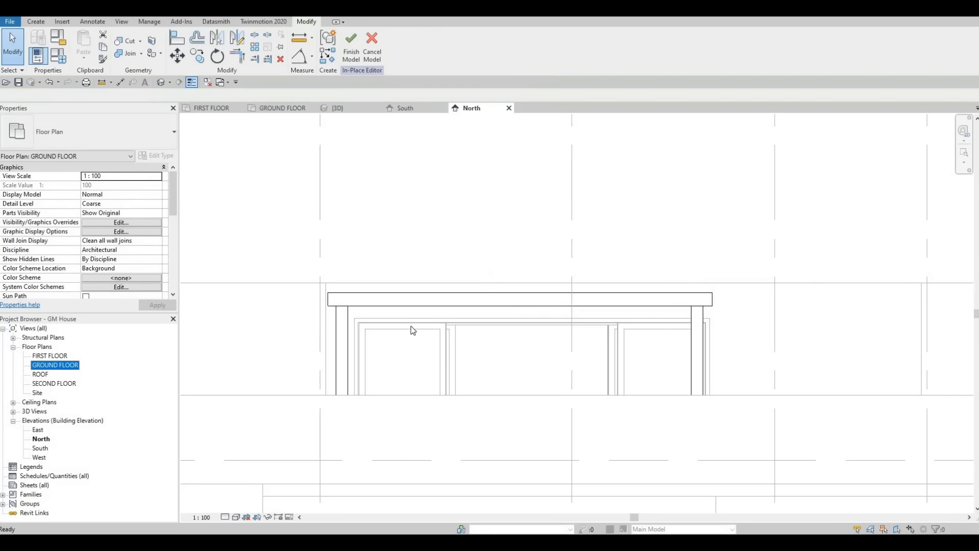
{"action": "scroll", "coordinate": [370, 297], "scroll_direction": "down", "scroll_amount": 2}
{"action": "scroll", "coordinate": [367, 281], "scroll_direction": "down", "scroll_amount": 2}
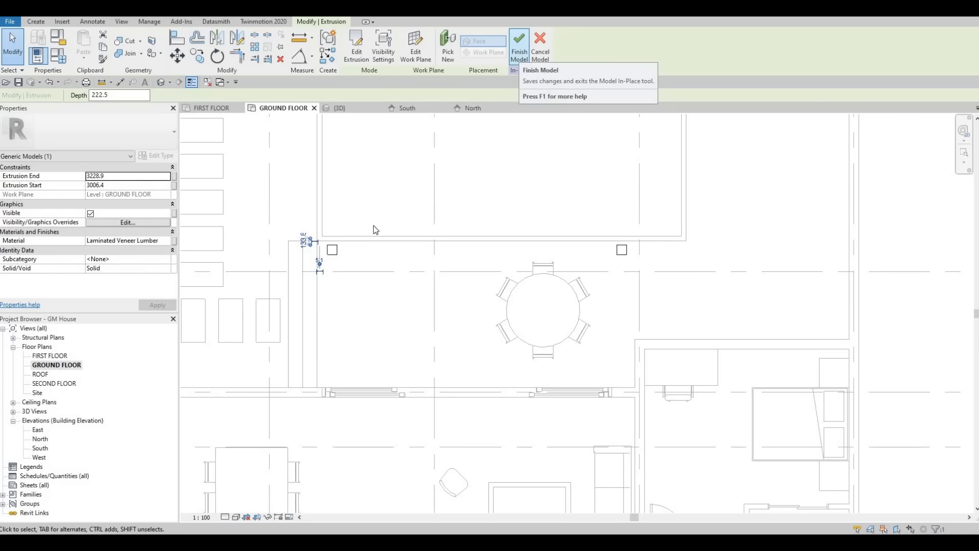
{"action": "left_click", "coordinate": [521, 53]}
Step: Set the ground floor plan's View Range top offset to 5000 and apply it
{"action": "scroll", "coordinate": [123, 245], "scroll_direction": "down", "scroll_amount": 5}
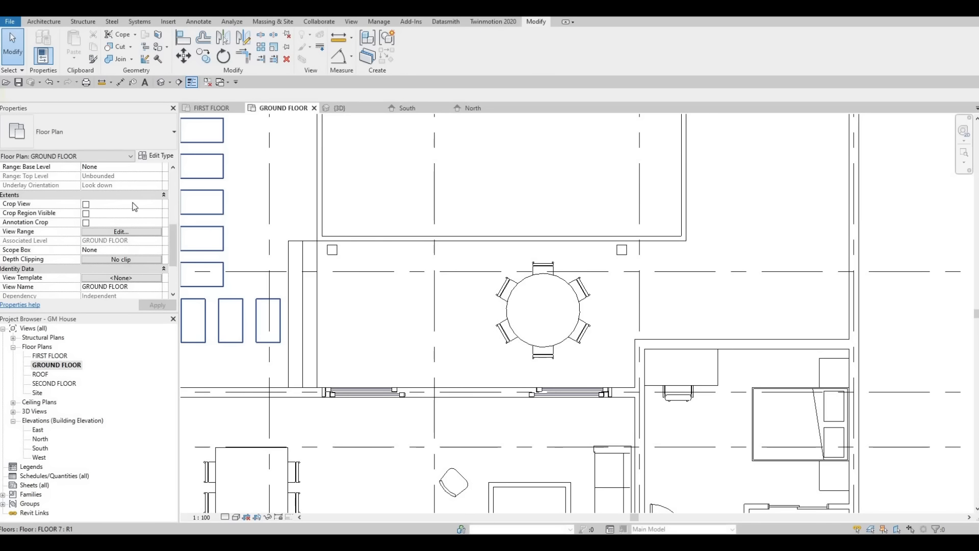
{"action": "left_click", "coordinate": [121, 194]}
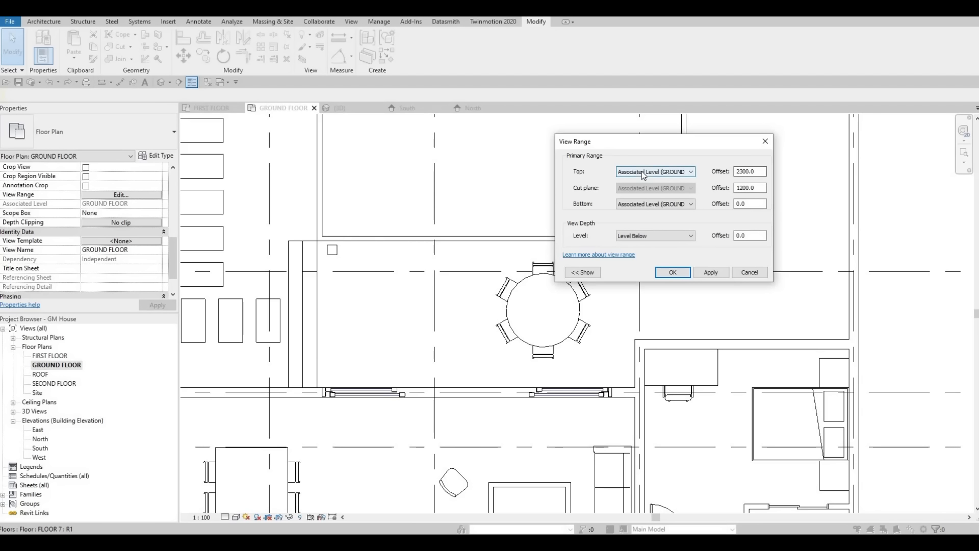
{"action": "left_click", "coordinate": [758, 170]}
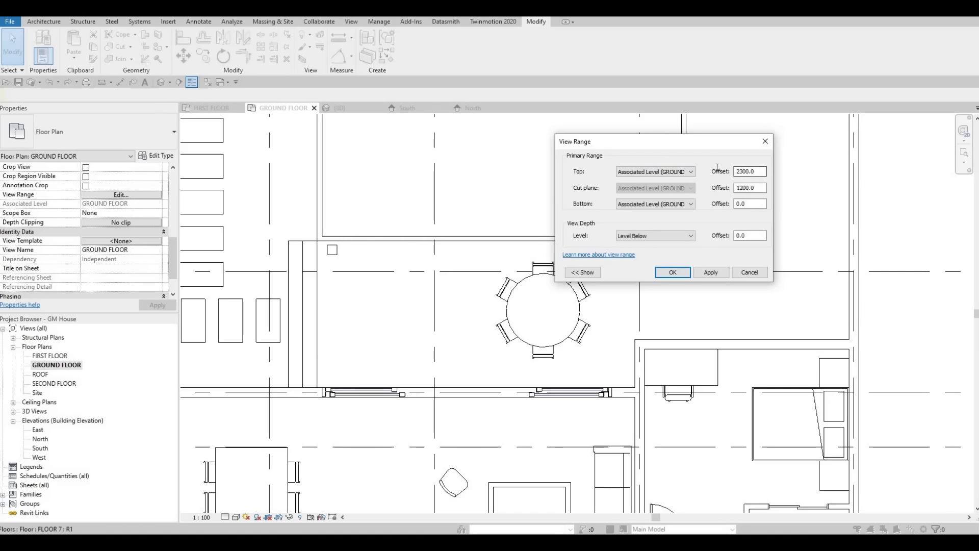
{"action": "left_click_drag", "start_coordinate": [758, 172], "coordinate": [695, 171]}
{"action": "type", "text": "5000"}
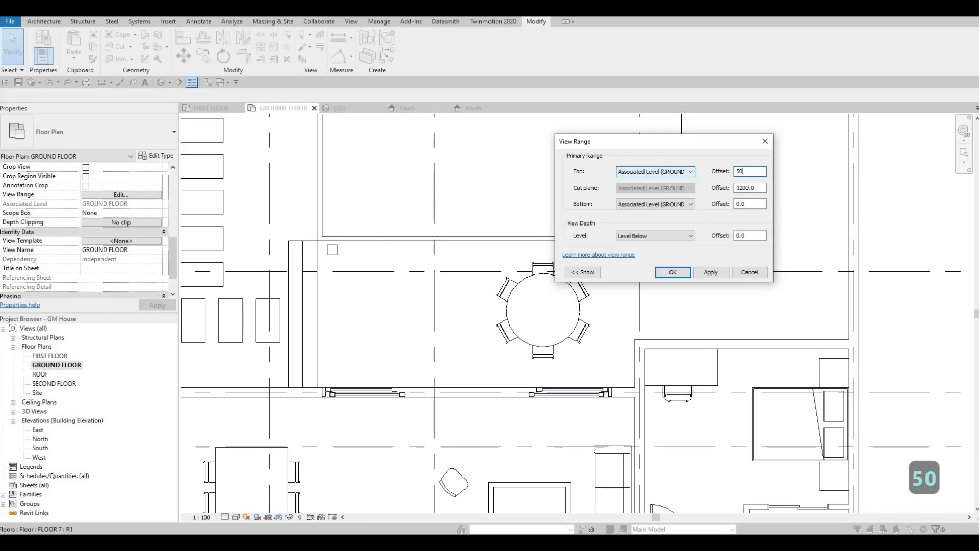
{"action": "left_click", "coordinate": [713, 274]}
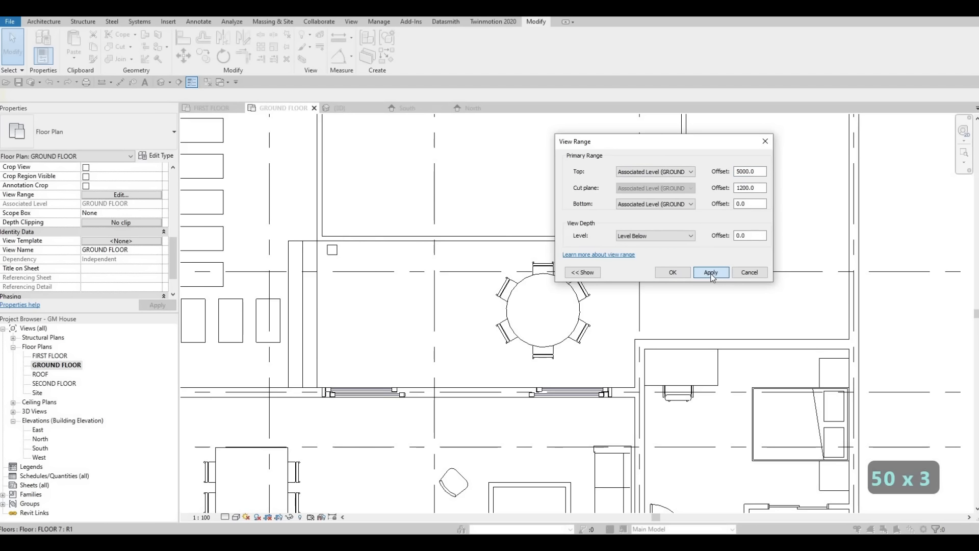
{"action": "left_click", "coordinate": [676, 274]}
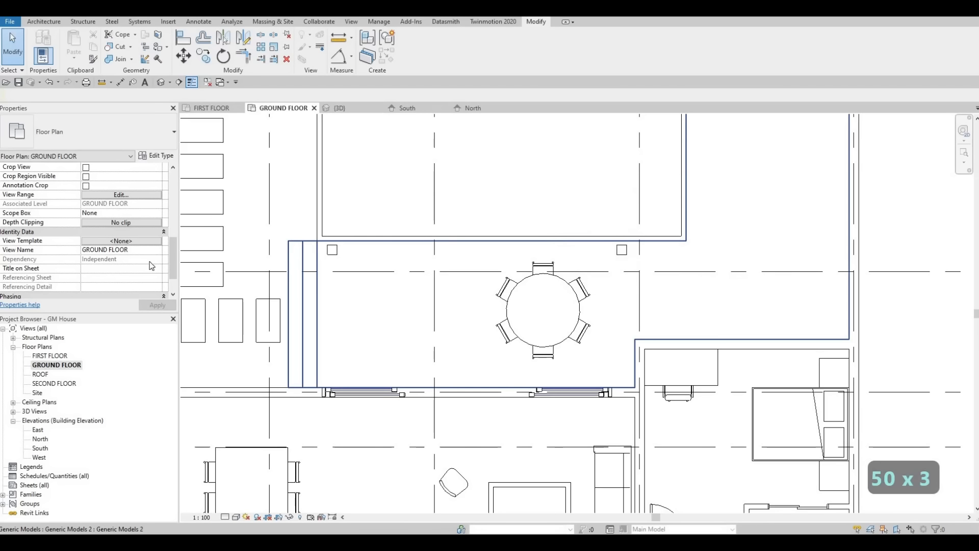
Step: Set the ground floor plan's View Range top level to SECOND FLOOR and apply it
{"action": "left_click", "coordinate": [134, 195]}
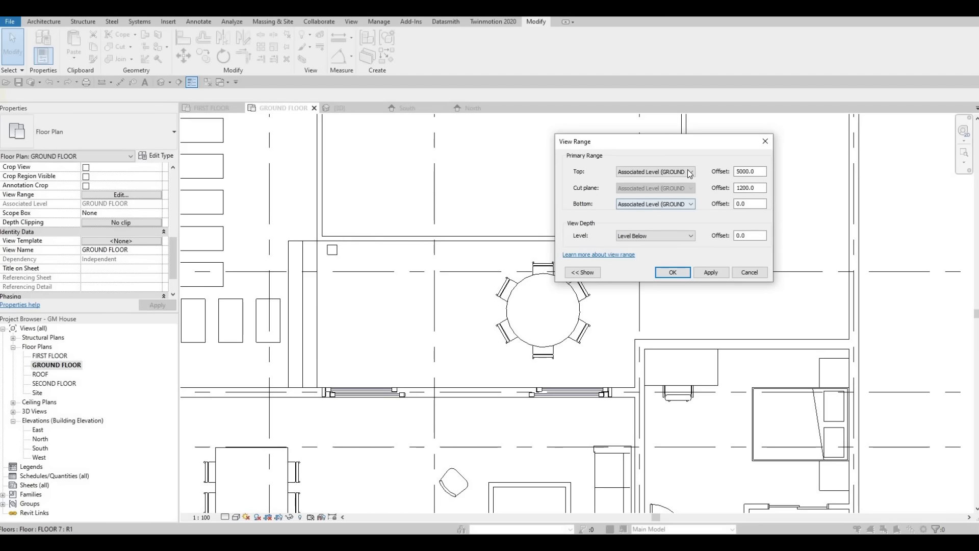
{"action": "left_click", "coordinate": [683, 176]}
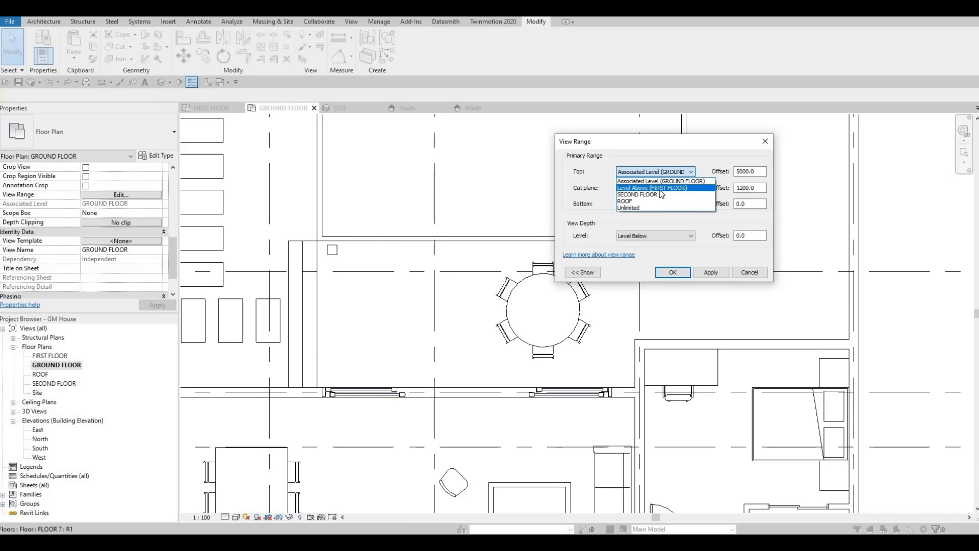
{"action": "left_click", "coordinate": [673, 194]}
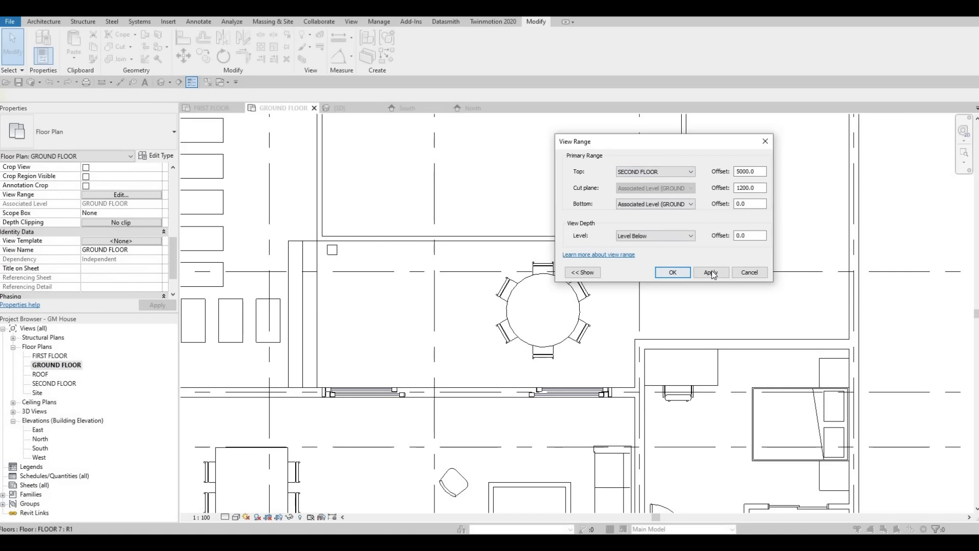
{"action": "left_click", "coordinate": [713, 272]}
{"action": "left_click", "coordinate": [672, 271]}
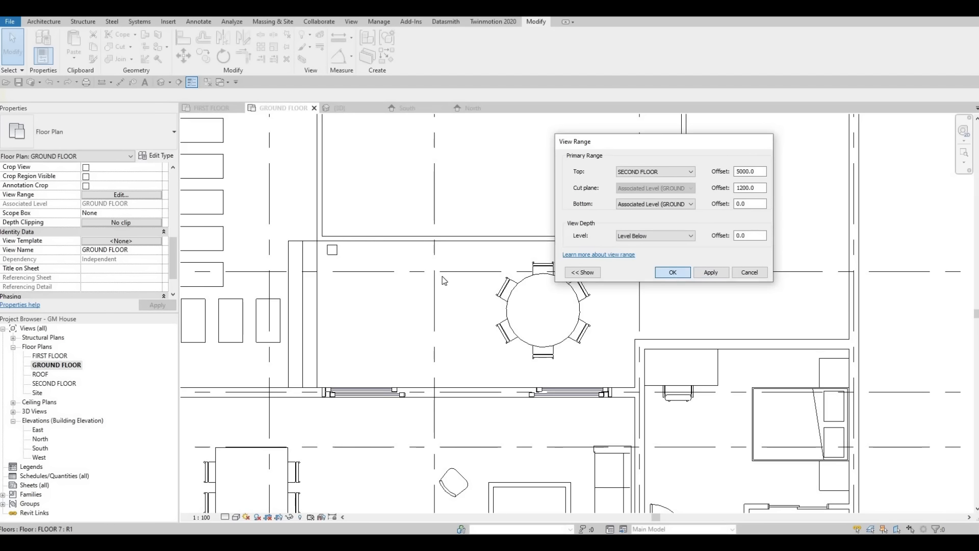
Step: Set the ground floor plan's View Range top level to Unlimited and apply it
{"action": "left_click", "coordinate": [134, 196]}
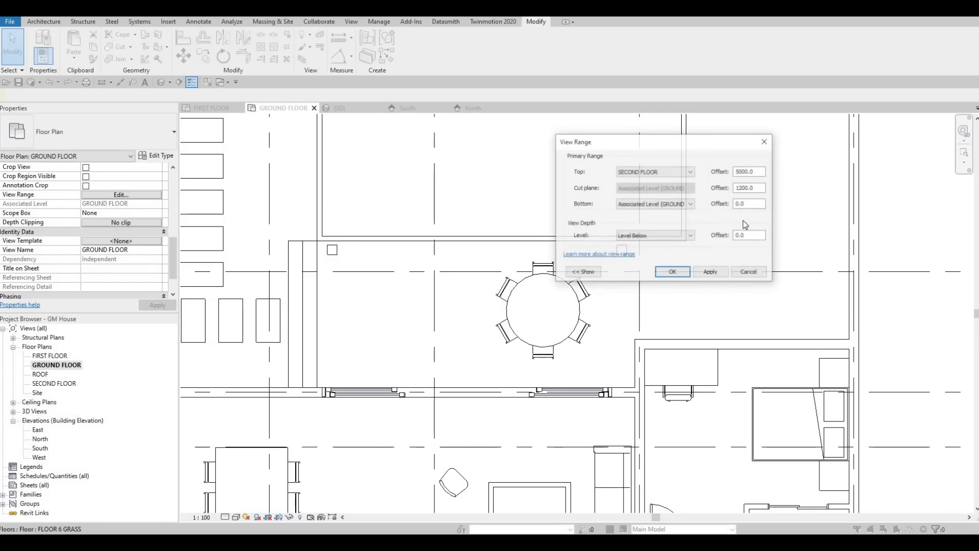
{"action": "left_click", "coordinate": [682, 172]}
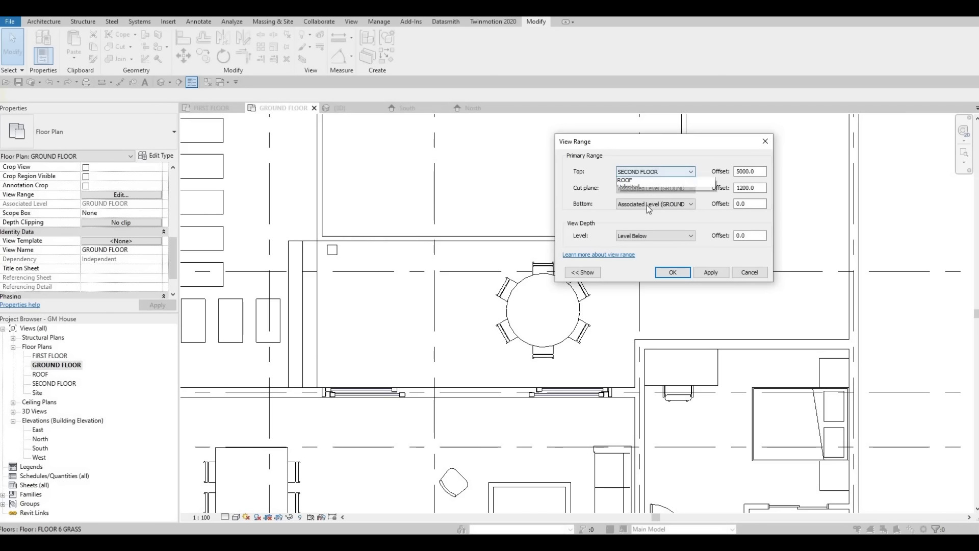
{"action": "left_click", "coordinate": [647, 207]}
{"action": "left_click", "coordinate": [701, 276]}
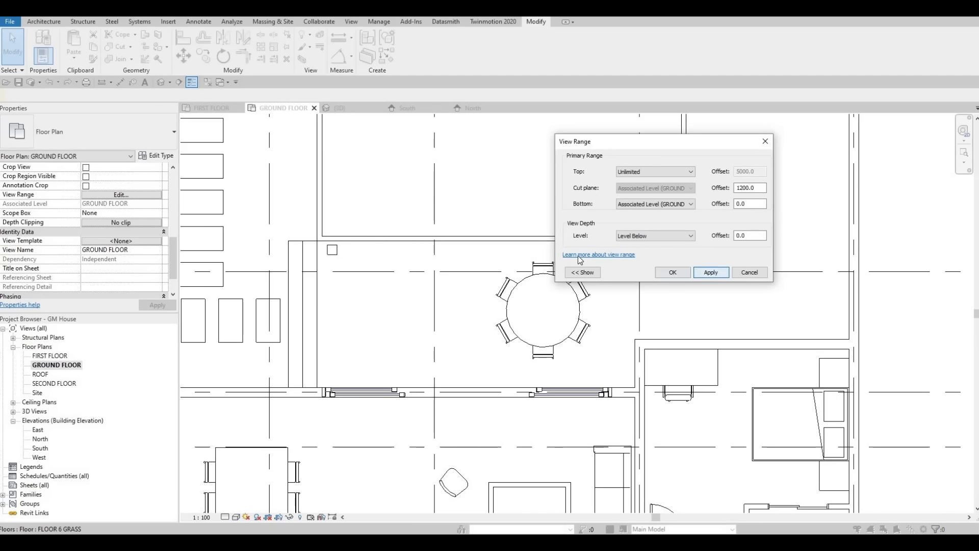
{"action": "left_click", "coordinate": [672, 272]}
{"action": "scroll", "coordinate": [556, 321], "scroll_direction": "down", "scroll_amount": 3}
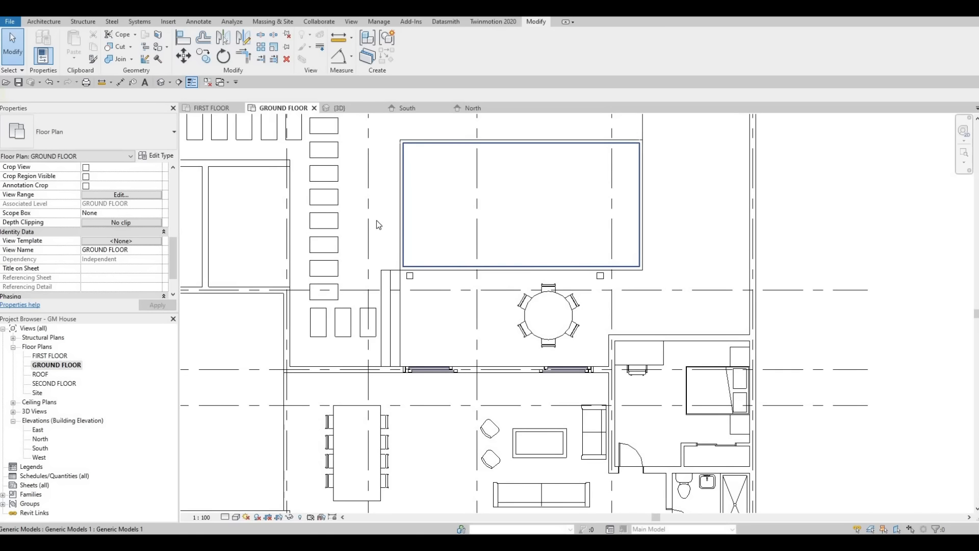
Step: Check the FIRST FLOOR and SECOND FLOOR plans for the beam, and edit the pergola model in place in the SECOND FLOOR plan
{"action": "left_click", "coordinate": [212, 108]}
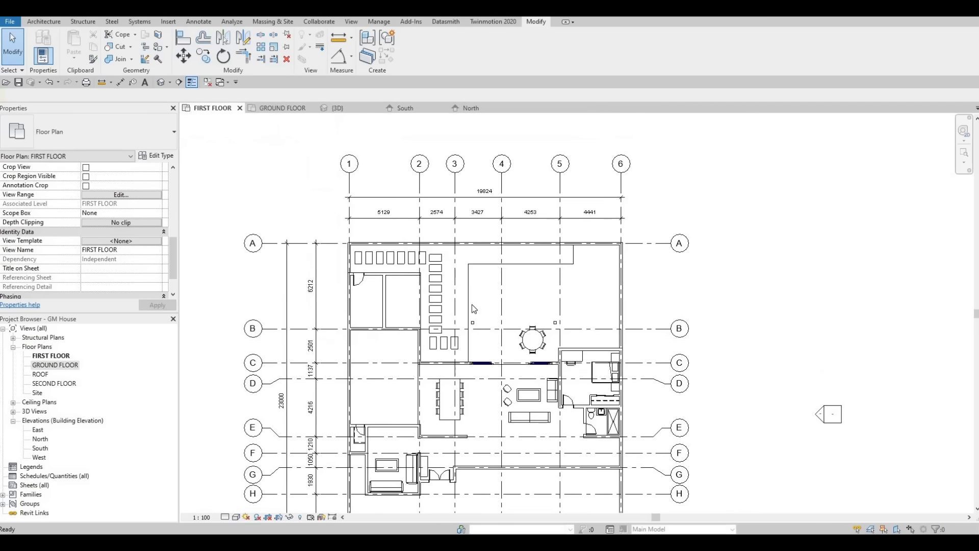
{"action": "left_click", "coordinate": [287, 111]}
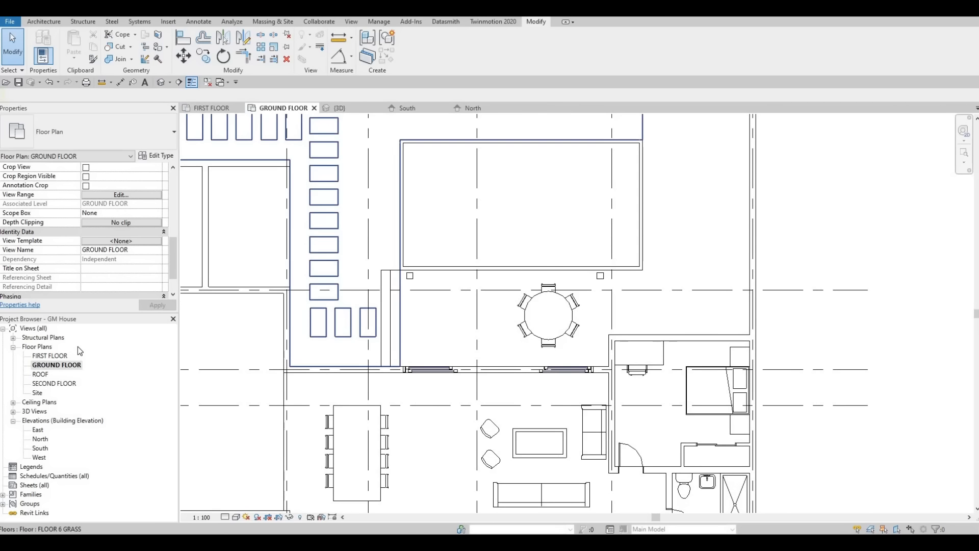
{"action": "double_click", "coordinate": [51, 383]}
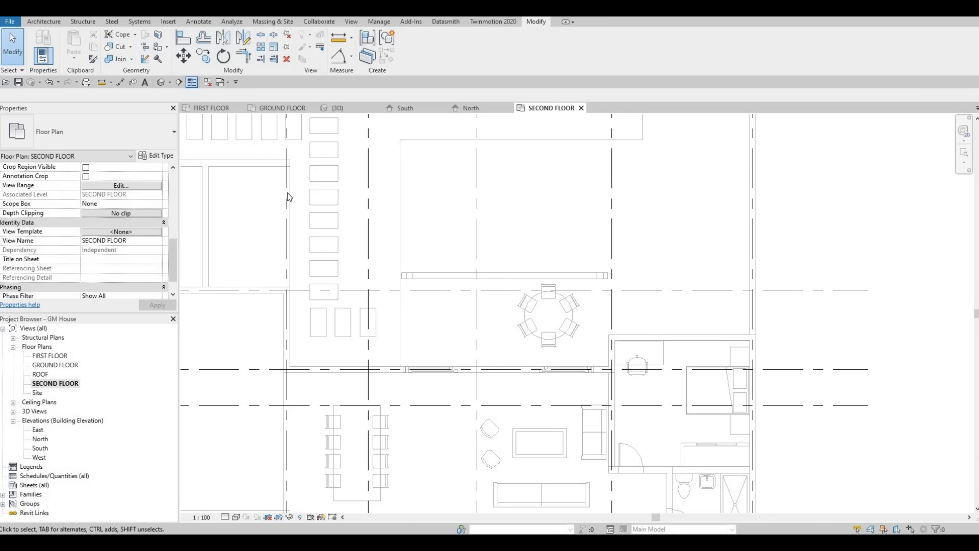
{"action": "left_click", "coordinate": [280, 109]}
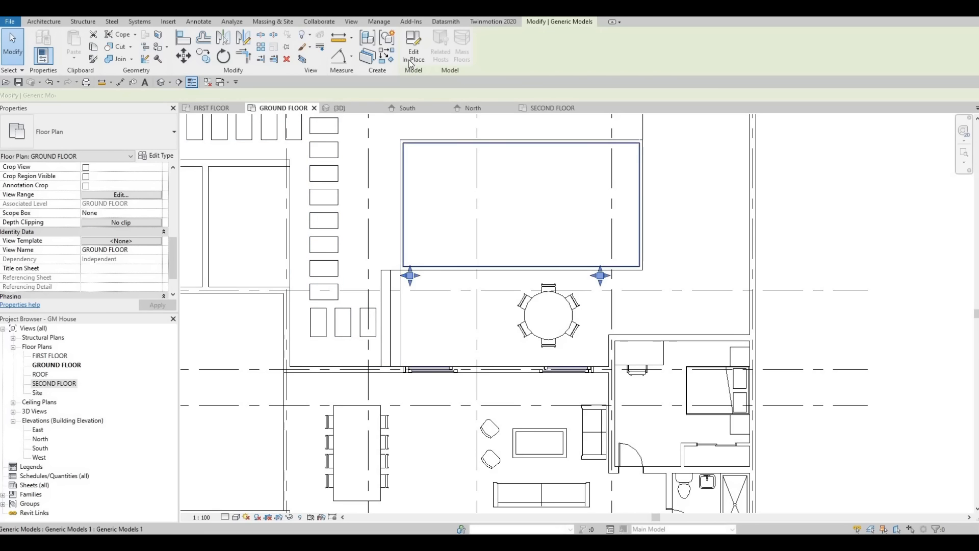
{"action": "left_click", "coordinate": [411, 60]}
{"action": "left_click", "coordinate": [552, 108]}
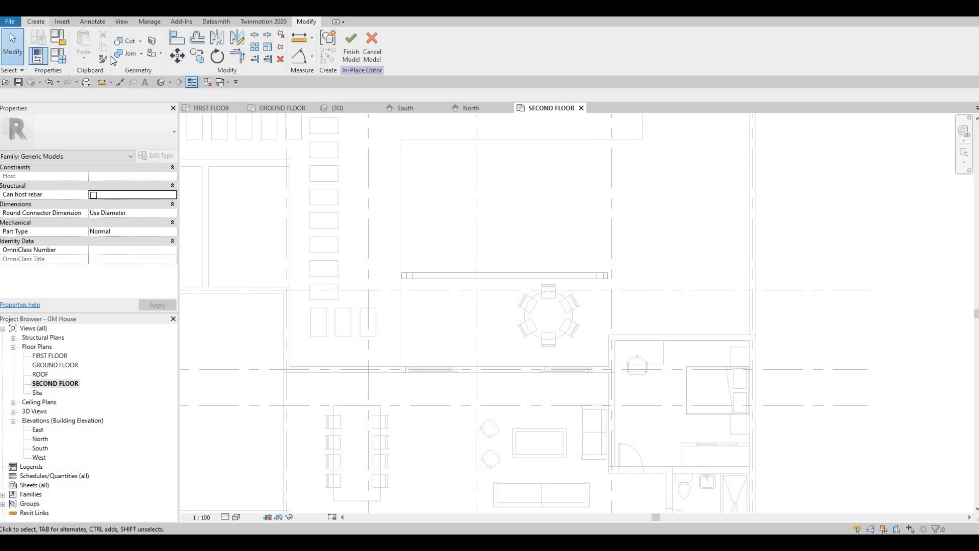
Step: Start a solid extrusion with the beam's face picked as its work plane
{"action": "left_click", "coordinate": [41, 21]}
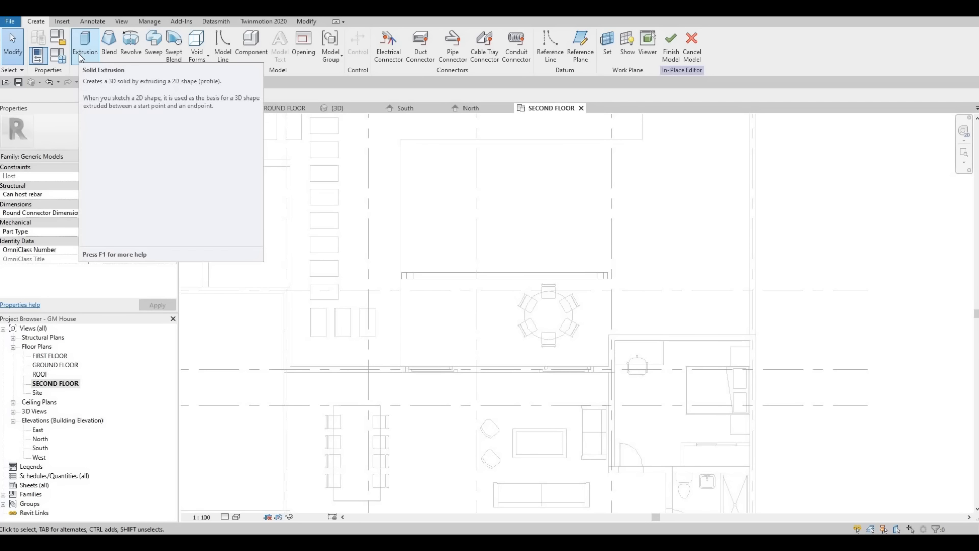
{"action": "left_click", "coordinate": [82, 51]}
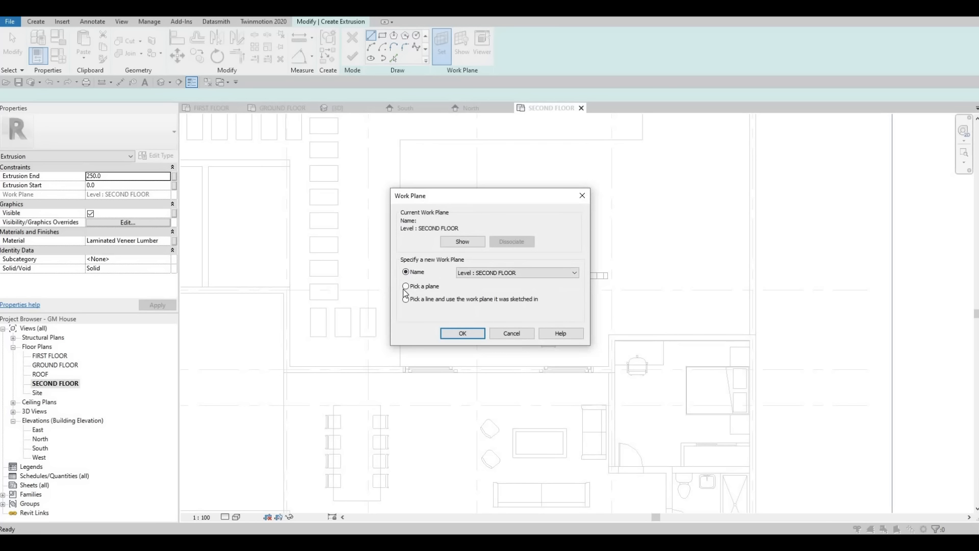
{"action": "left_click", "coordinate": [462, 333]}
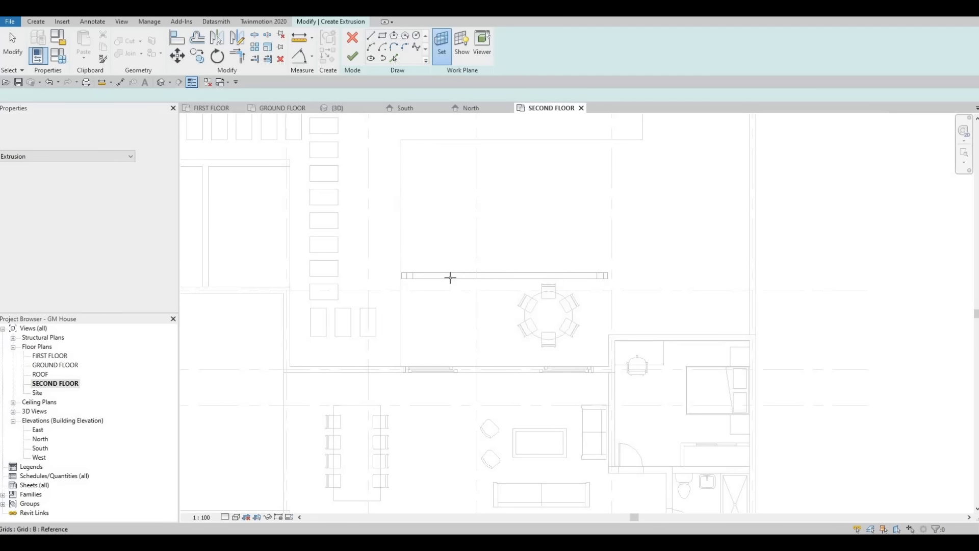
{"action": "left_click", "coordinate": [421, 276]}
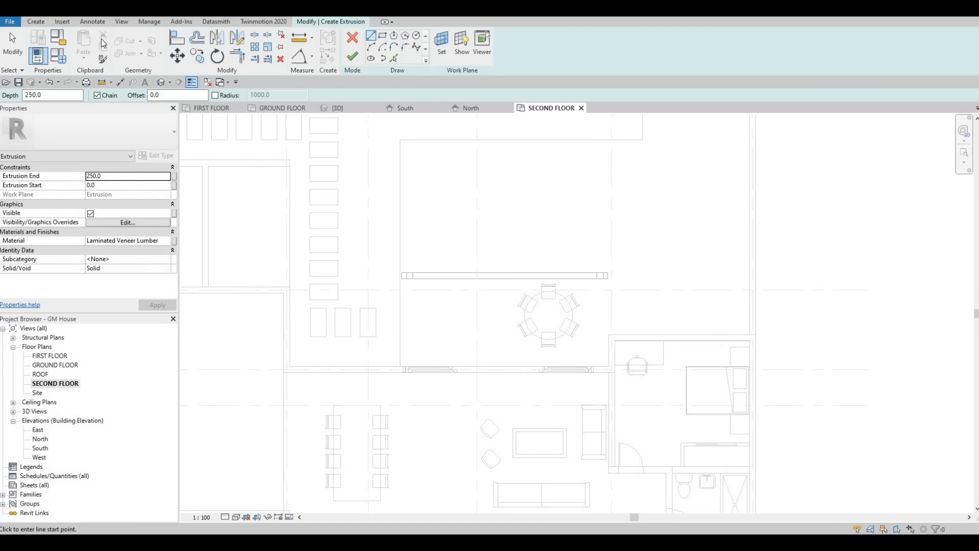
Step: Sketch a rectangular rafter profile about 100 by 3400 mm from the house wall beside the sliding door across the beam
{"action": "left_click", "coordinate": [383, 35]}
{"action": "scroll", "coordinate": [401, 375], "scroll_direction": "up", "scroll_amount": 4}
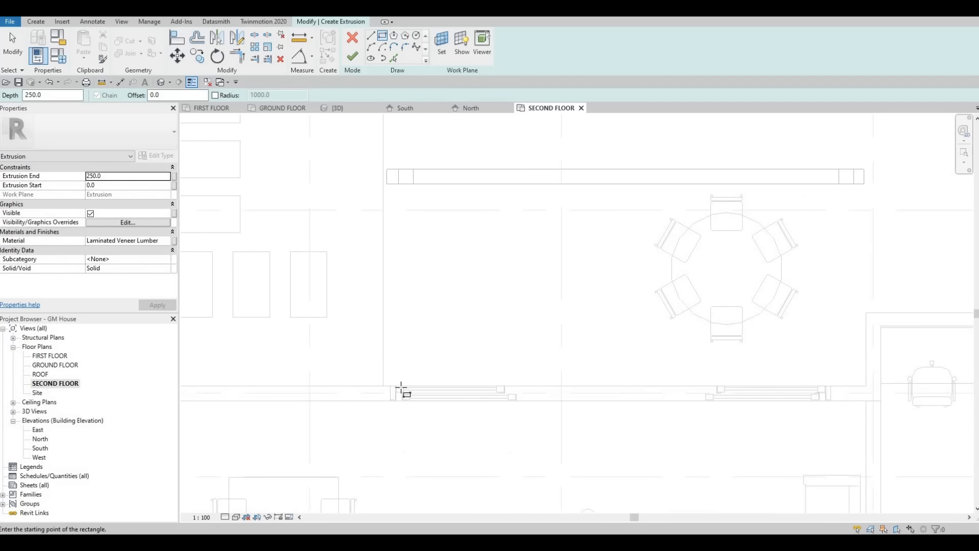
{"action": "scroll", "coordinate": [385, 387], "scroll_direction": "up", "scroll_amount": 3}
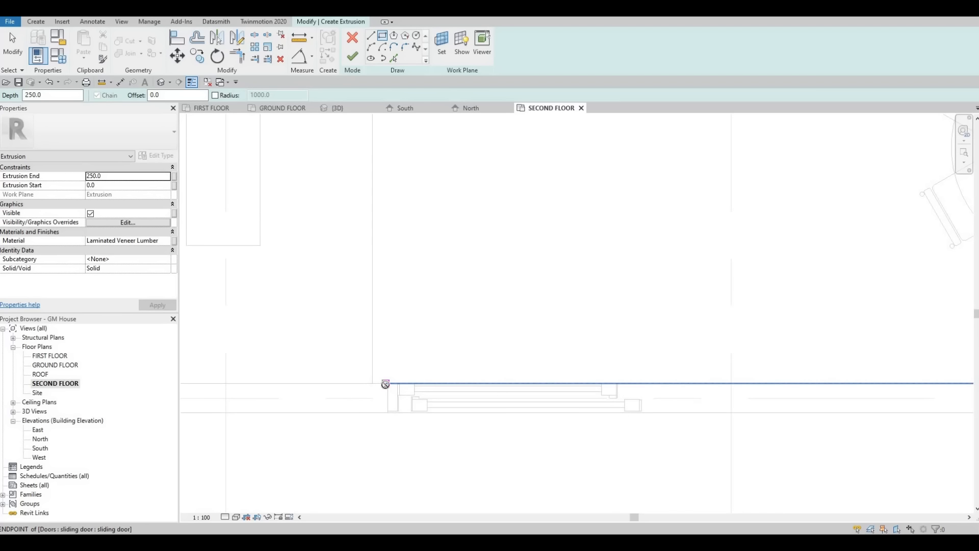
{"action": "left_click", "coordinate": [385, 383]}
{"action": "scroll", "coordinate": [409, 285], "scroll_direction": "down", "scroll_amount": 5}
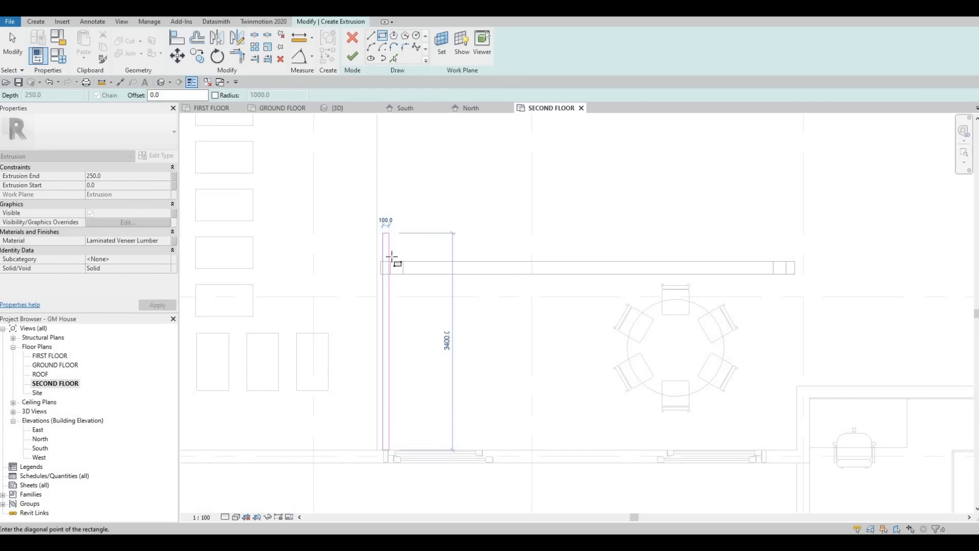
{"action": "left_click", "coordinate": [390, 258]}
Step: Select the whole rafter rectangle and nudge it to the right so it sits over the post
{"action": "scroll", "coordinate": [389, 295], "scroll_direction": "up", "scroll_amount": 1}
{"action": "key", "text": "Escape"}
{"action": "key", "text": "Escape"}
{"action": "key", "text": "Tab"}
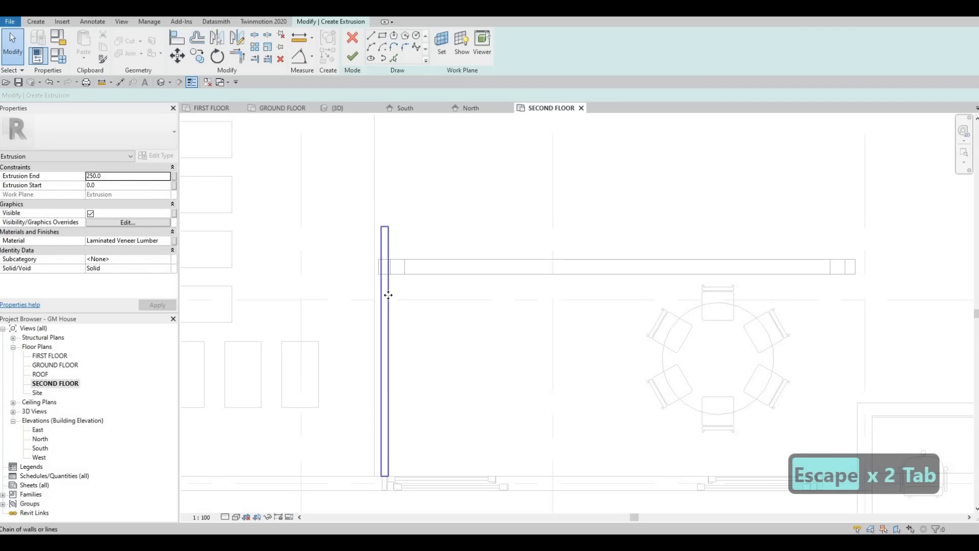
{"action": "left_click", "coordinate": [388, 294]}
{"action": "key", "text": "Right"}
{"action": "key", "text": "Right"}
{"action": "key", "text": "Right"}
{"action": "key", "text": "Right"}
{"action": "key", "text": "Right"}
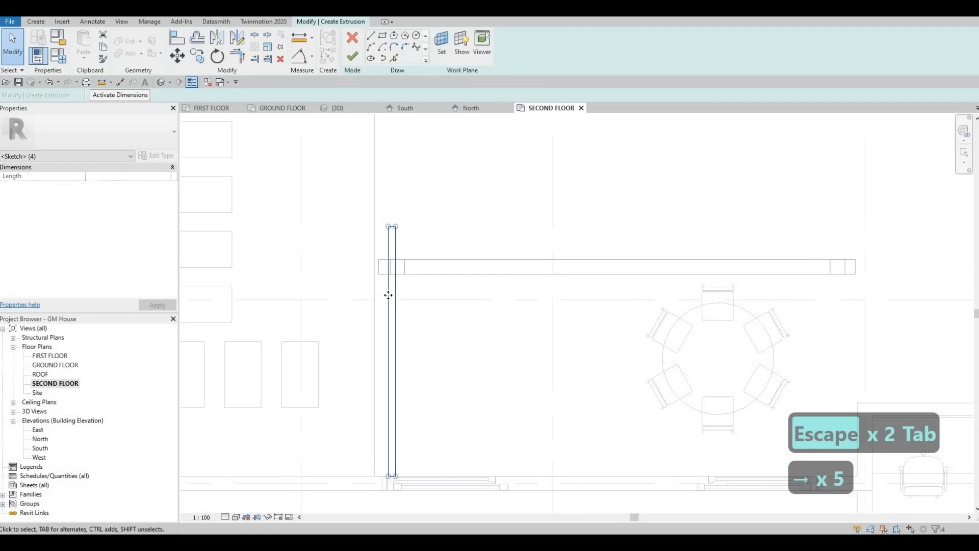
{"action": "key", "text": "Right"}
{"action": "key", "text": "Right"}
{"action": "key", "text": "Right"}
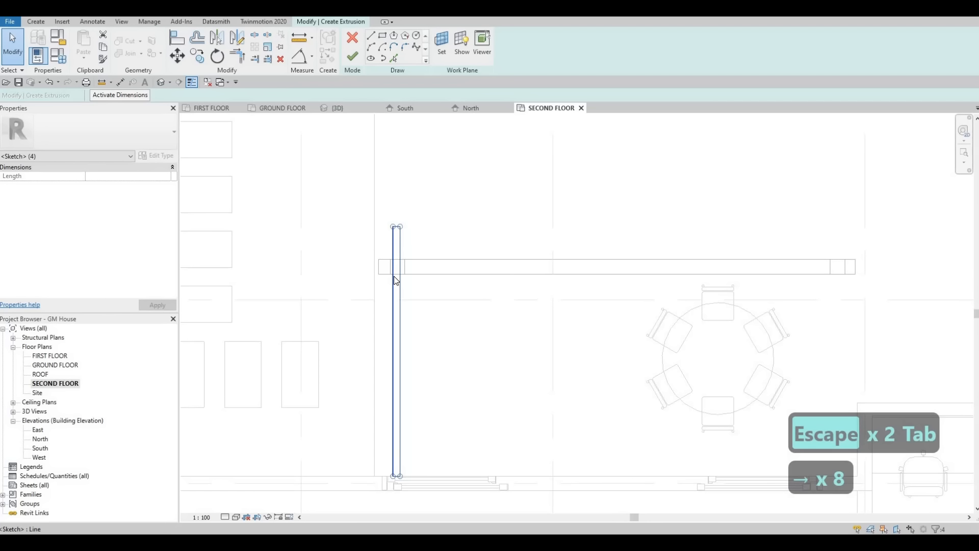
Step: Align the left edge of the rafter rectangle with the left face of the post
{"action": "scroll", "coordinate": [394, 276], "scroll_direction": "up", "scroll_amount": 2}
{"action": "key", "text": "Escape"}
{"action": "key", "text": "Escape"}
{"action": "key", "text": "a"}
{"action": "key", "text": "l"}
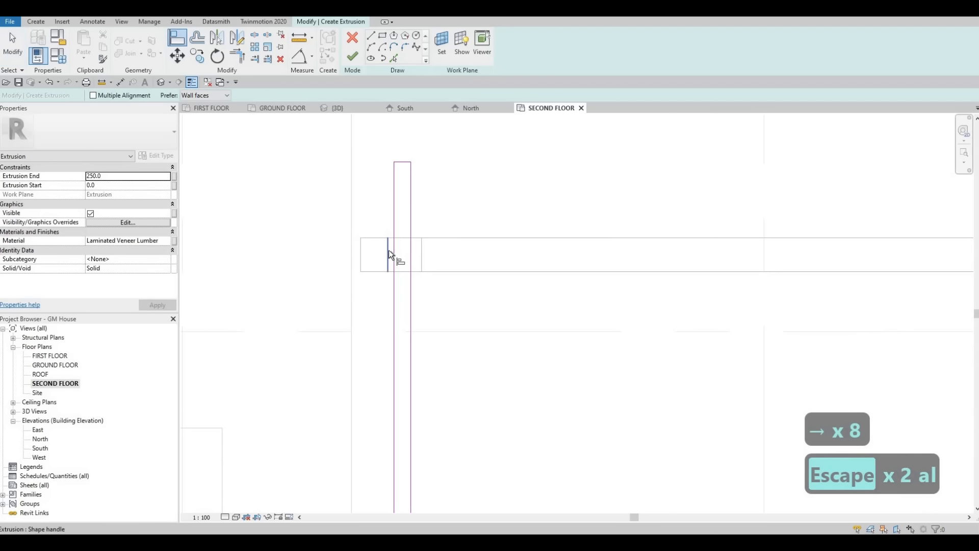
{"action": "left_click", "coordinate": [388, 250]}
{"action": "left_click", "coordinate": [394, 250]}
{"action": "key", "text": "Escape"}
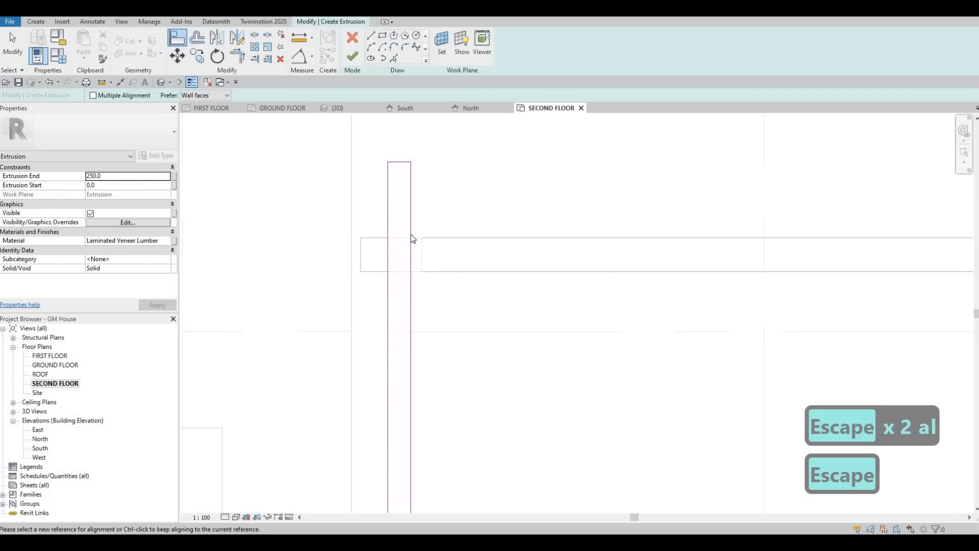
{"action": "key", "text": "Escape"}
Step: Narrow the rafter rectangle by nudging its right edge inward, and finish the extrusion sketch
{"action": "left_click", "coordinate": [411, 236]}
{"action": "key", "text": "Right"}
{"action": "key", "text": "Right"}
{"action": "key", "text": "Right"}
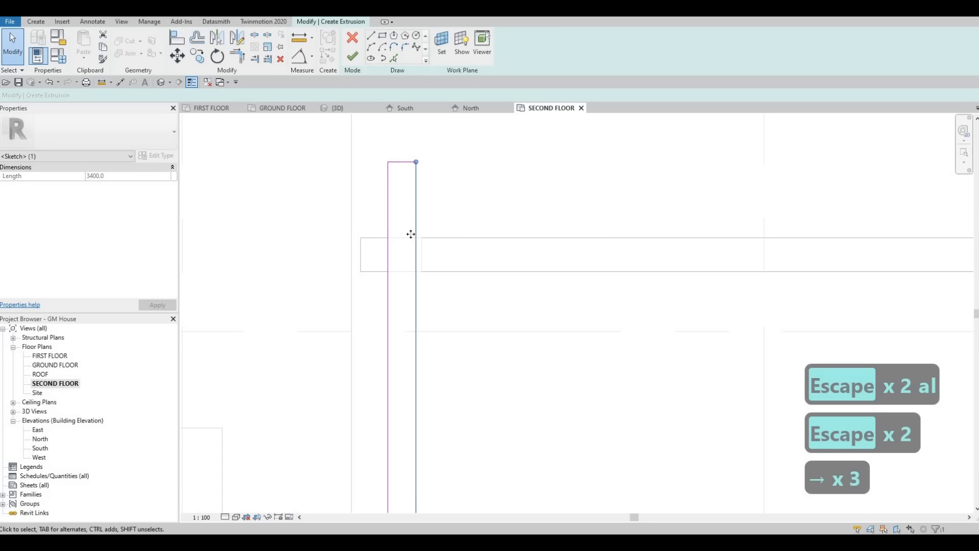
{"action": "key", "text": "Left"}
{"action": "key", "text": "Left"}
{"action": "key", "text": "Left"}
{"action": "key", "text": "Left"}
{"action": "key", "text": "Left"}
{"action": "key", "text": "Left"}
{"action": "key", "text": "Left"}
{"action": "key", "text": "Left"}
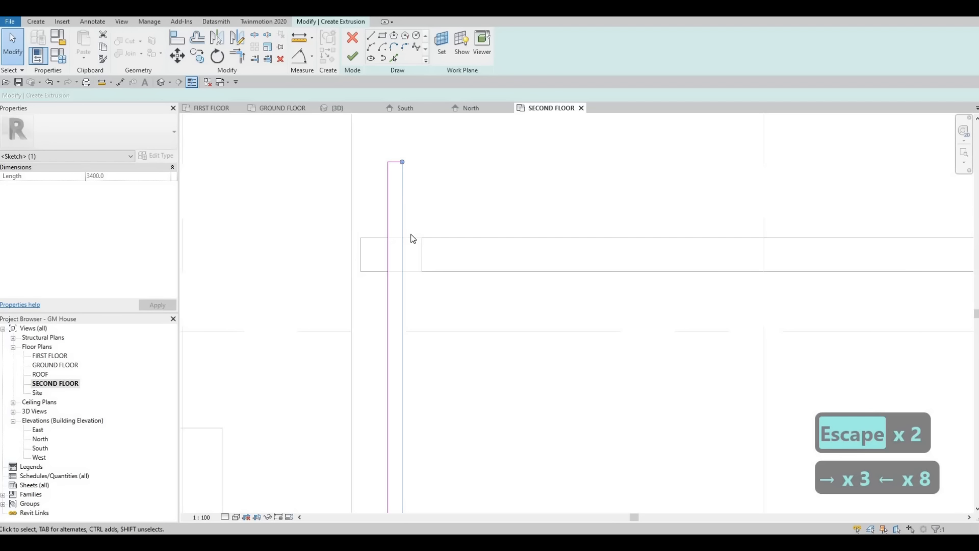
{"action": "key", "text": "Right"}
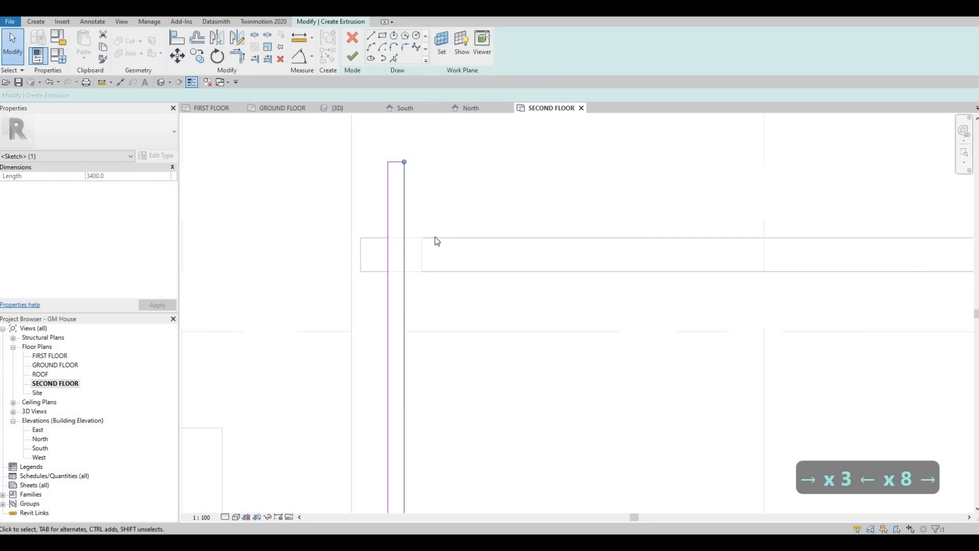
{"action": "scroll", "coordinate": [396, 240], "scroll_direction": "down", "scroll_amount": 5}
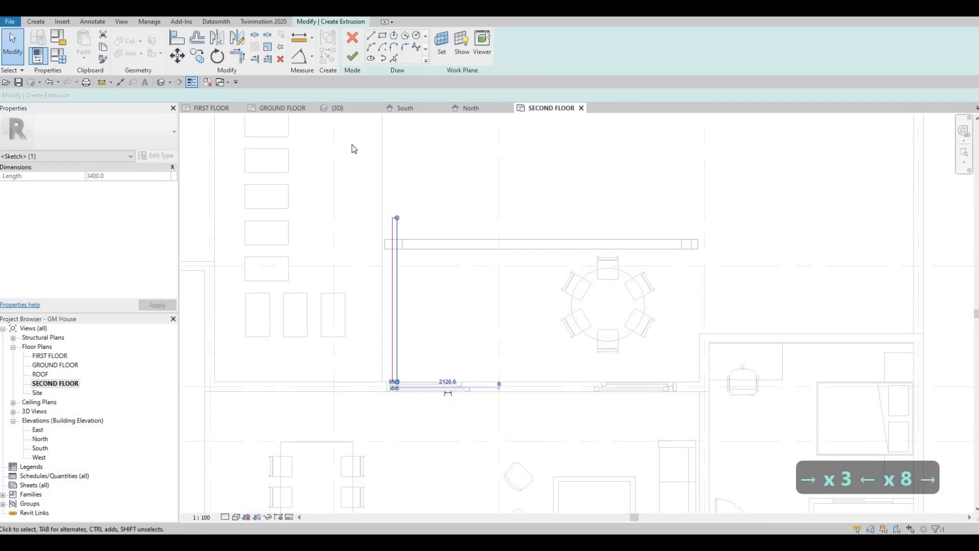
{"action": "left_click", "coordinate": [350, 57]}
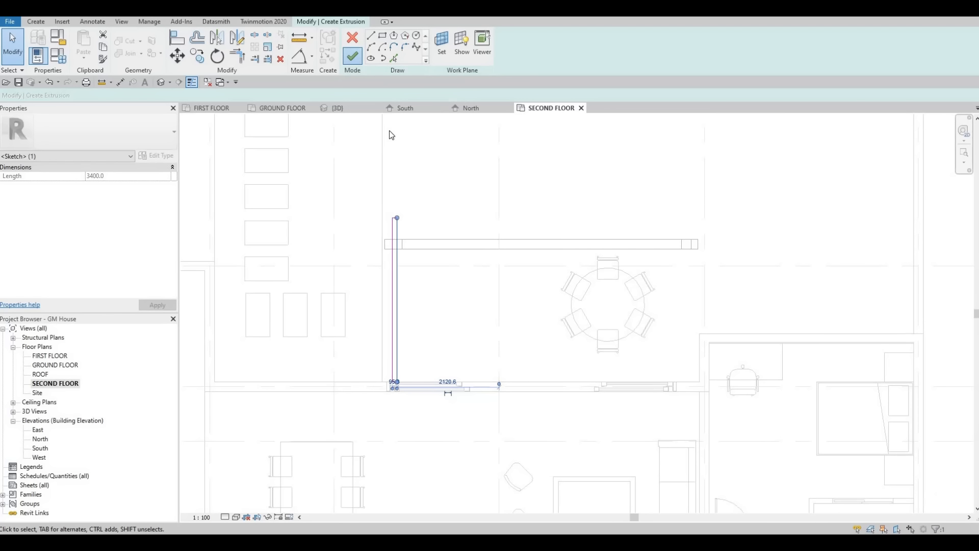
Step: In the North elevation, lower the top of the rafter extrusion to a depth of about 199 mm above the beam
{"action": "left_click", "coordinate": [472, 108]}
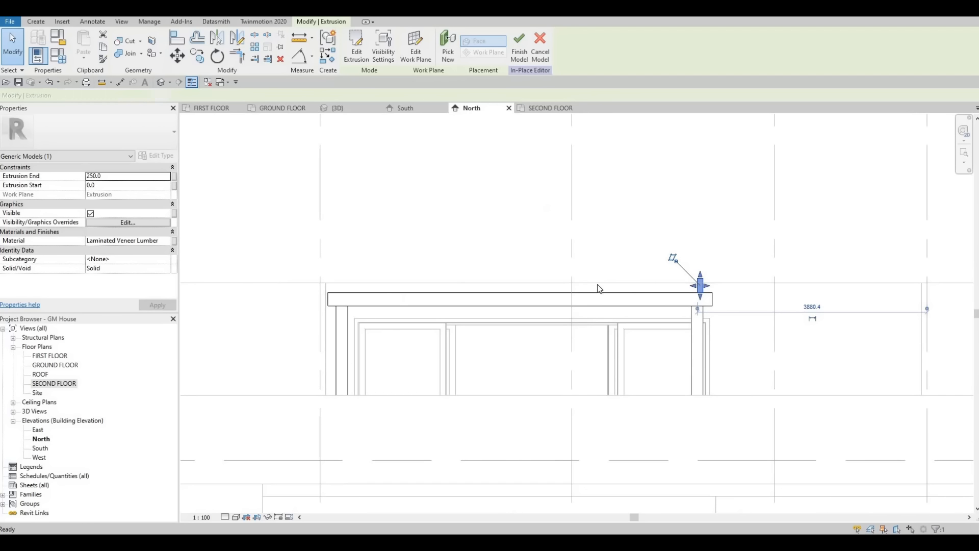
{"action": "scroll", "coordinate": [672, 278], "scroll_direction": "up", "scroll_amount": 4}
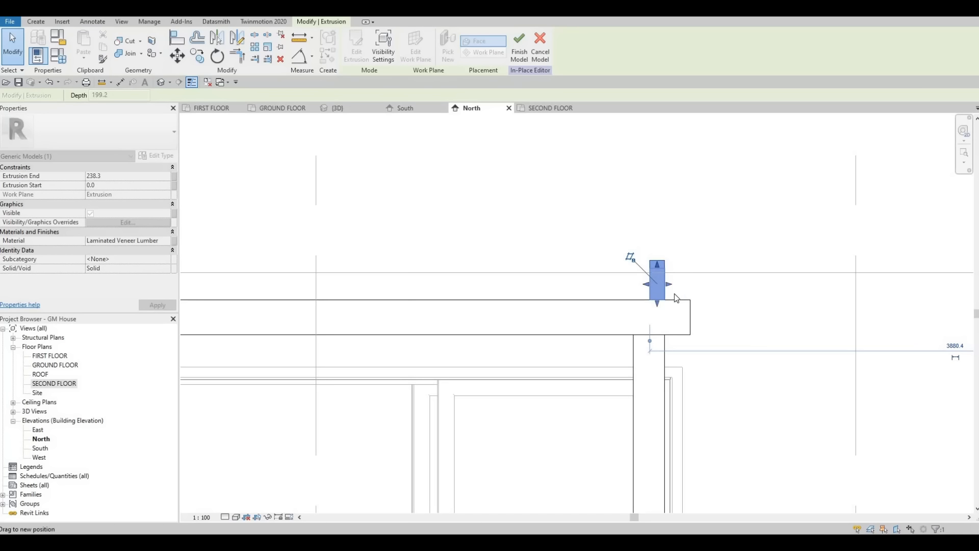
{"action": "key", "text": "Escape"}
{"action": "scroll", "coordinate": [633, 246], "scroll_direction": "down", "scroll_amount": 1}
{"action": "middle_click_drag", "start_coordinate": [633, 246], "coordinate": [630, 209]}
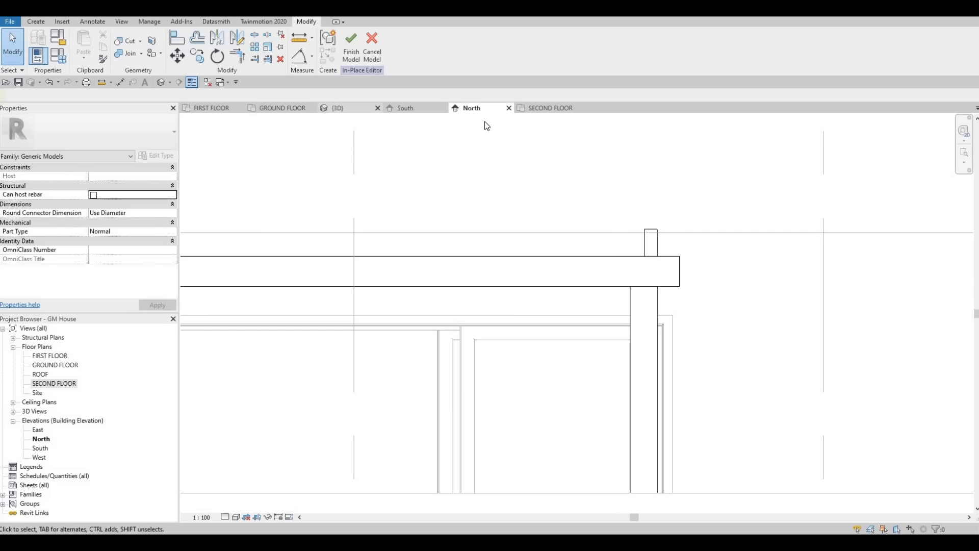
Step: In the SECOND FLOOR plan, set up a linear array of the rafter extrusion with 20 members, spaced by the last member
{"action": "left_click", "coordinate": [537, 111]}
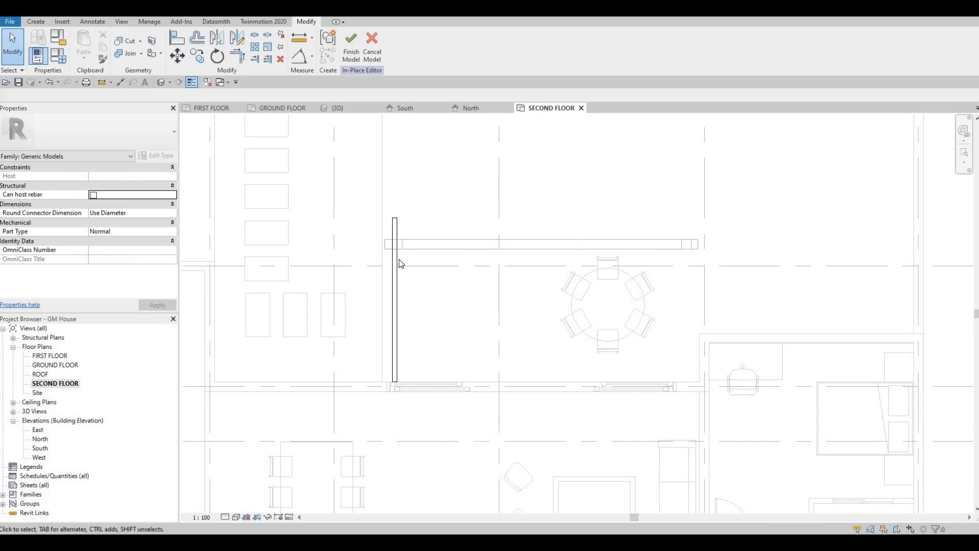
{"action": "left_click", "coordinate": [395, 264]}
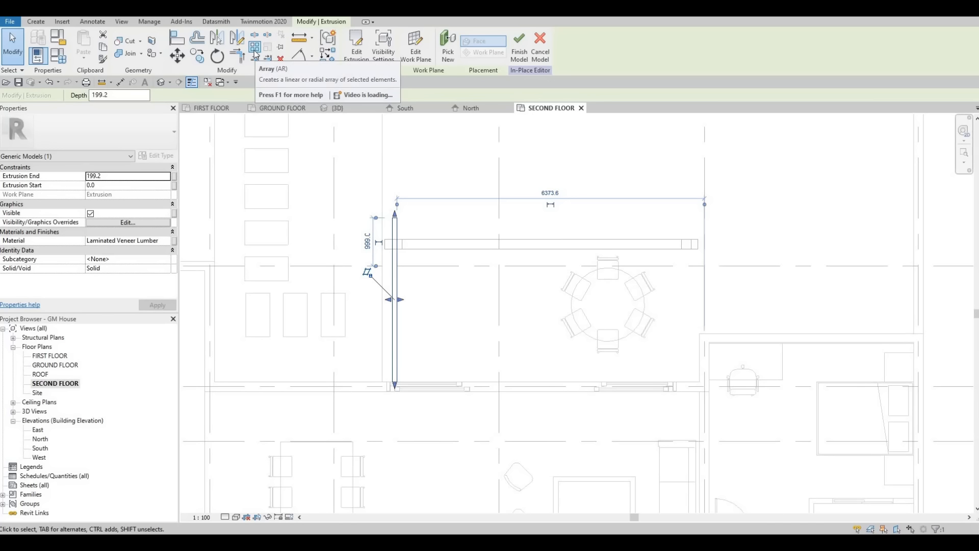
{"action": "left_click", "coordinate": [255, 53]}
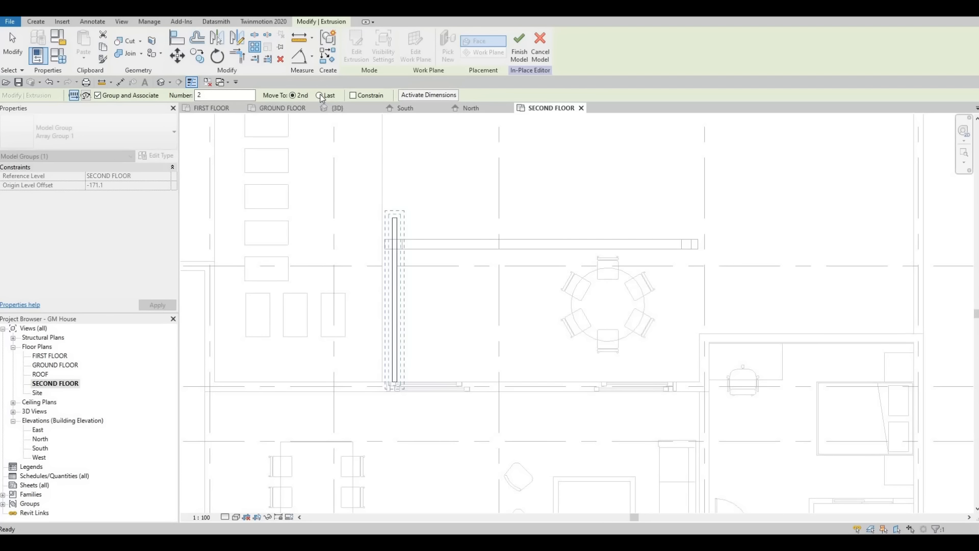
{"action": "left_click", "coordinate": [319, 95]}
{"action": "left_click", "coordinate": [659, 248]}
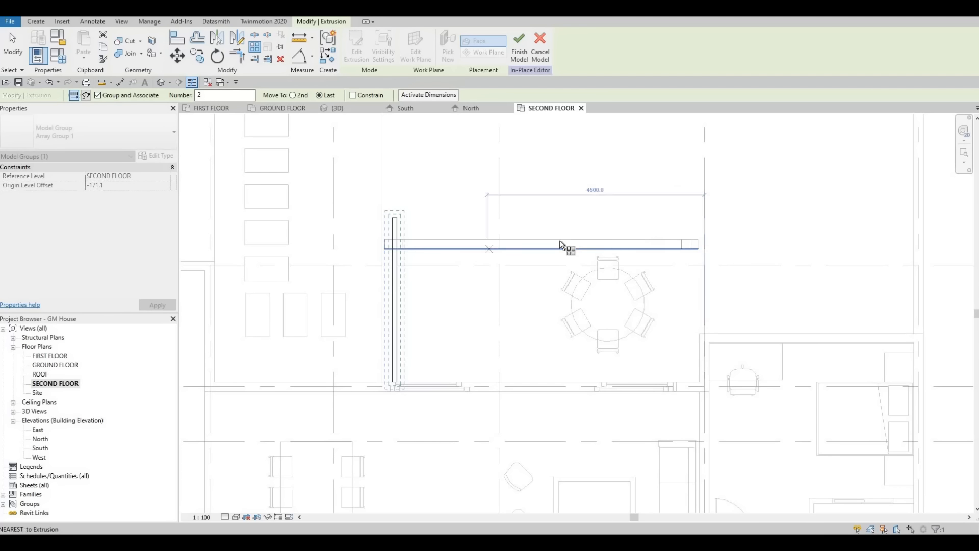
{"action": "left_click", "coordinate": [221, 95]}
{"action": "type", "text": "0"}
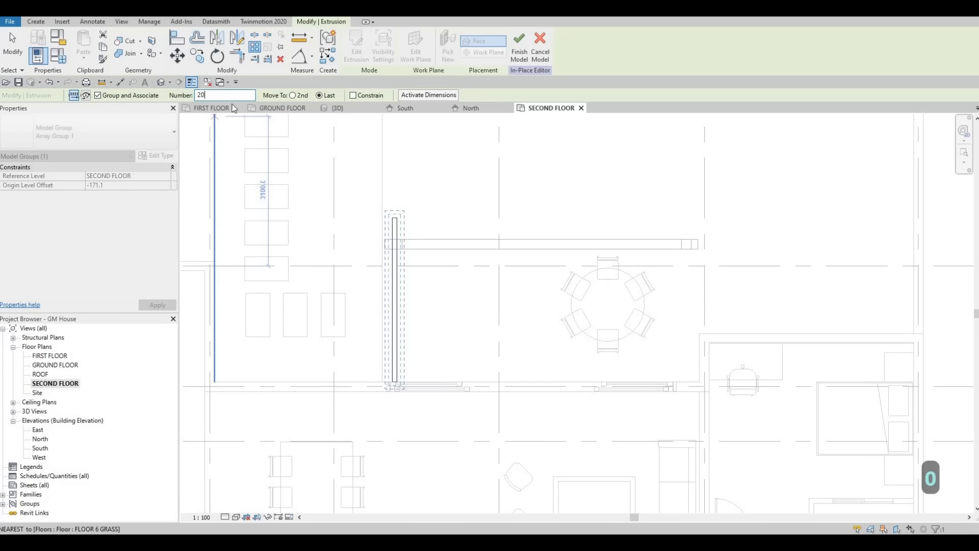
{"action": "key", "text": "Return"}
Step: Place the rafter array along the beam over 6100 mm to the far post, keep 20 members, and finish the in-place model
{"action": "scroll", "coordinate": [393, 220], "scroll_direction": "up", "scroll_amount": 2}
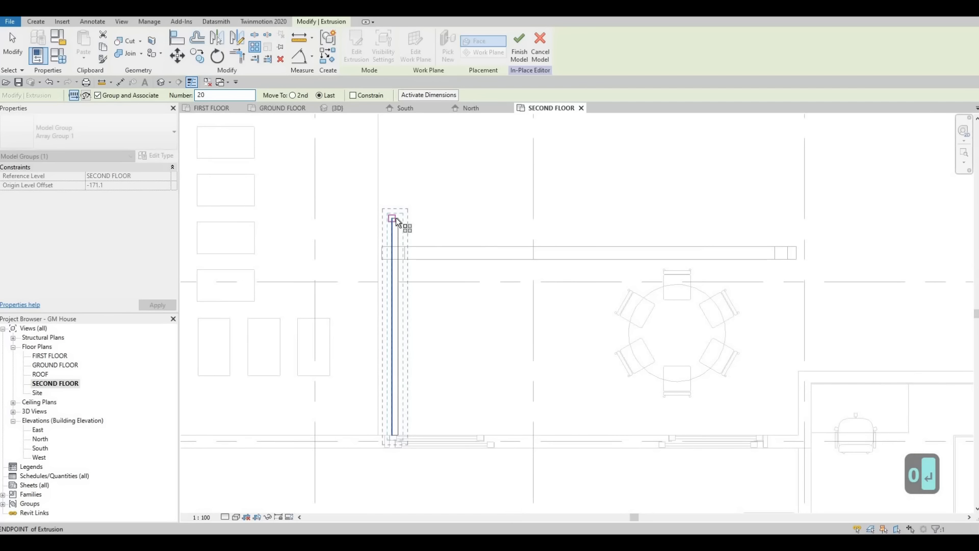
{"action": "left_click", "coordinate": [396, 219]}
{"action": "scroll", "coordinate": [397, 218], "scroll_direction": "up", "scroll_amount": 3}
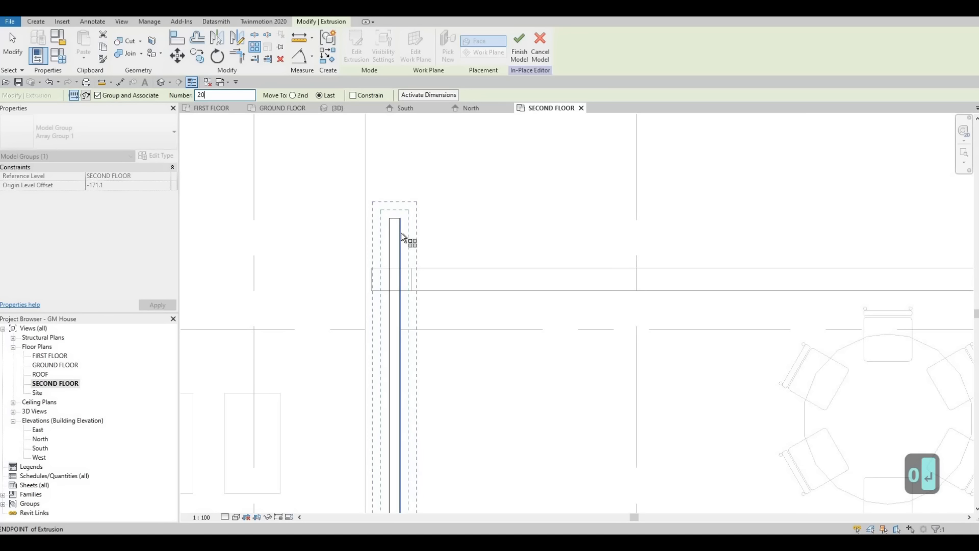
{"action": "left_click", "coordinate": [398, 266]}
{"action": "scroll", "coordinate": [664, 268], "scroll_direction": "down", "scroll_amount": 3}
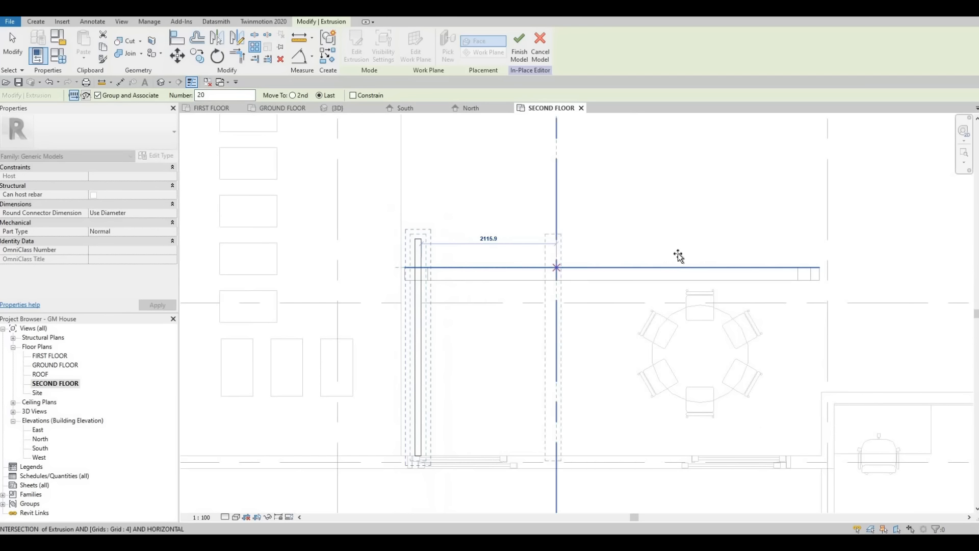
{"action": "middle_click_drag", "start_coordinate": [814, 269], "coordinate": [721, 257]}
{"action": "scroll", "coordinate": [720, 259], "scroll_direction": "up", "scroll_amount": 2}
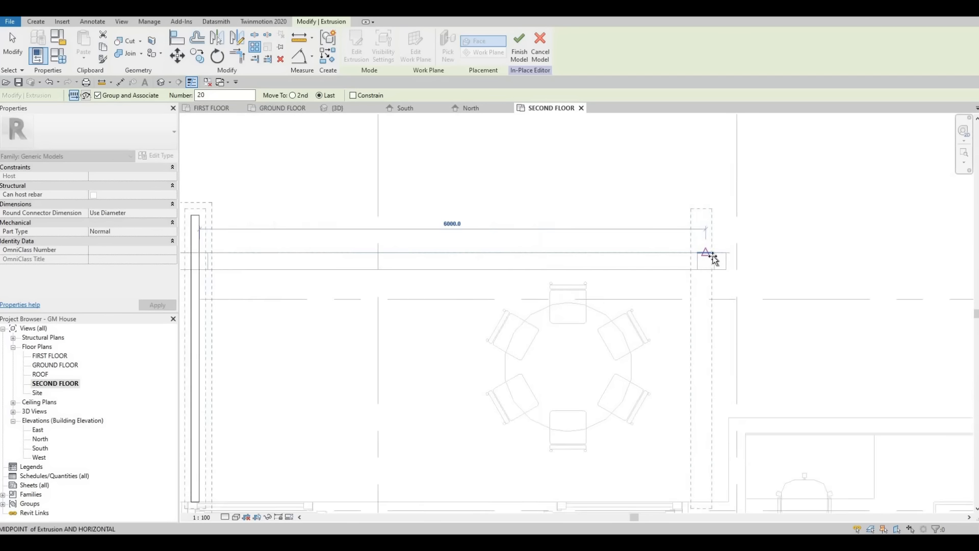
{"action": "left_click", "coordinate": [639, 253]}
{"action": "scroll", "coordinate": [610, 263], "scroll_direction": "down", "scroll_amount": 2}
{"action": "scroll", "coordinate": [617, 293], "scroll_direction": "down", "scroll_amount": 2}
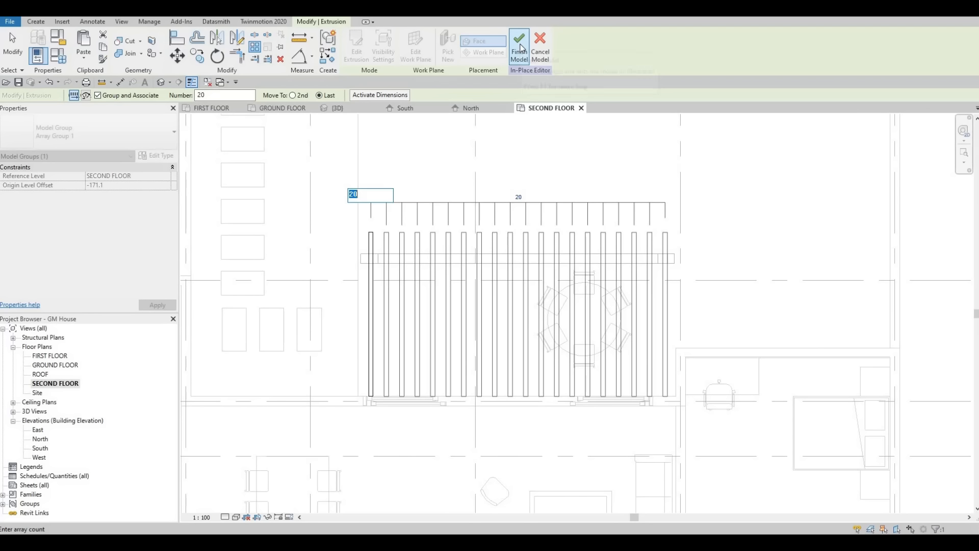
{"action": "key", "text": "Return"}
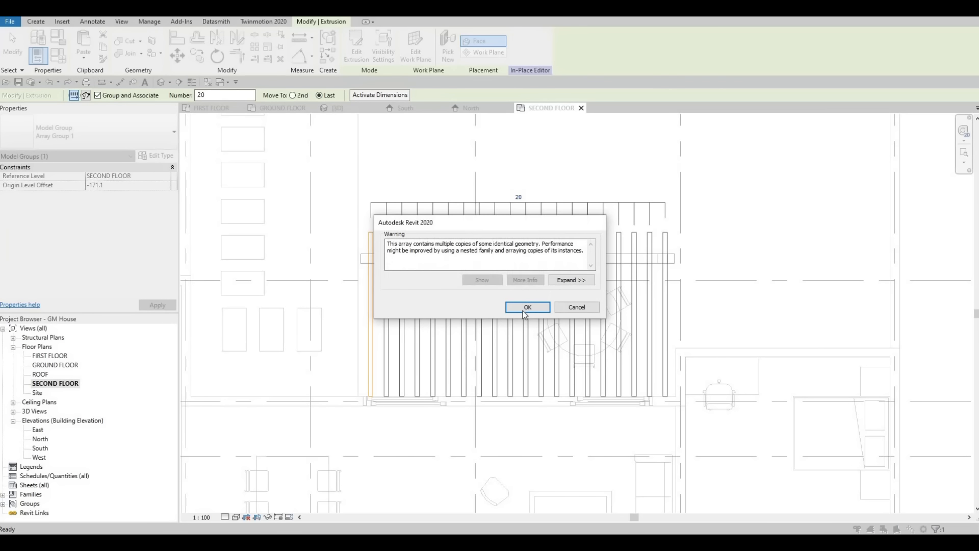
{"action": "left_click", "coordinate": [522, 309]}
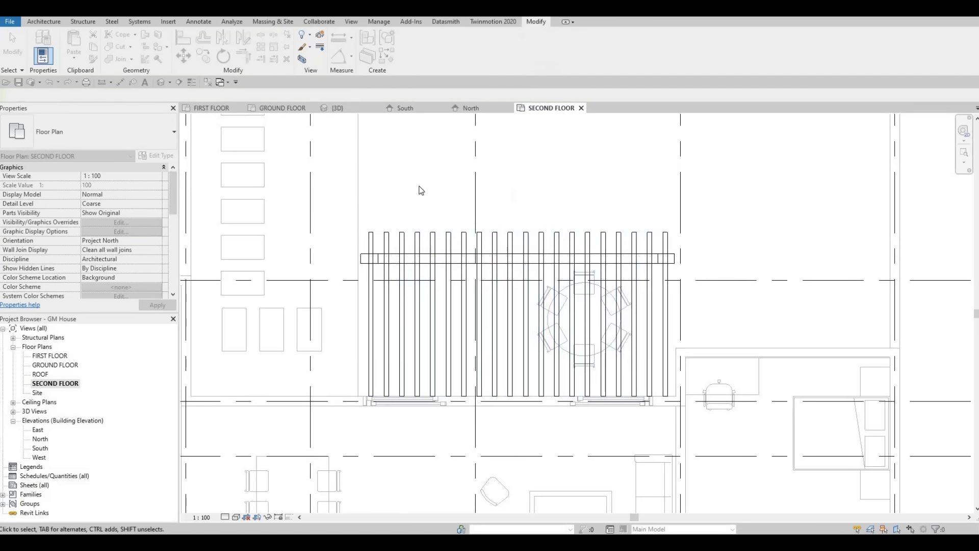
Step: Reopen the pergola for in-place editing and show its rafter end in the East elevation
{"action": "left_click", "coordinate": [494, 237]}
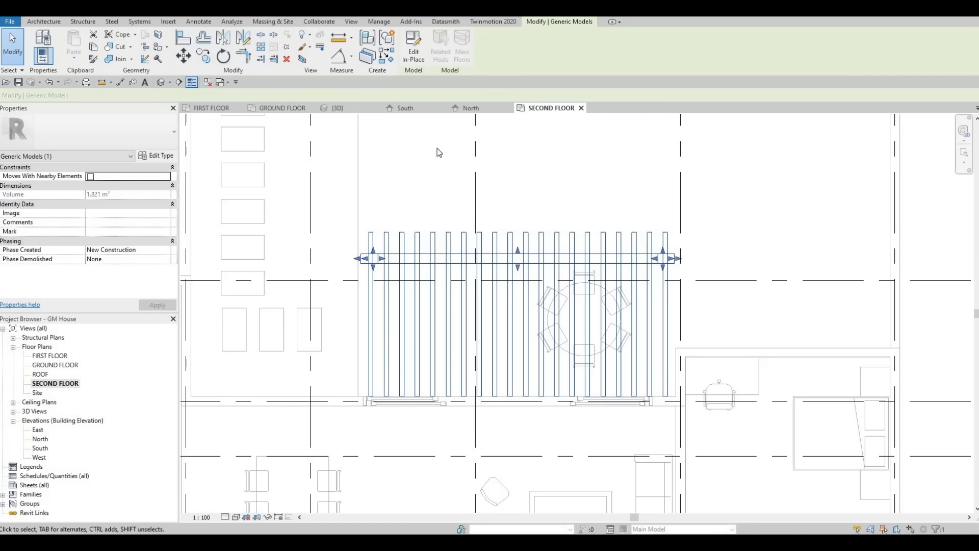
{"action": "left_click", "coordinate": [413, 50]}
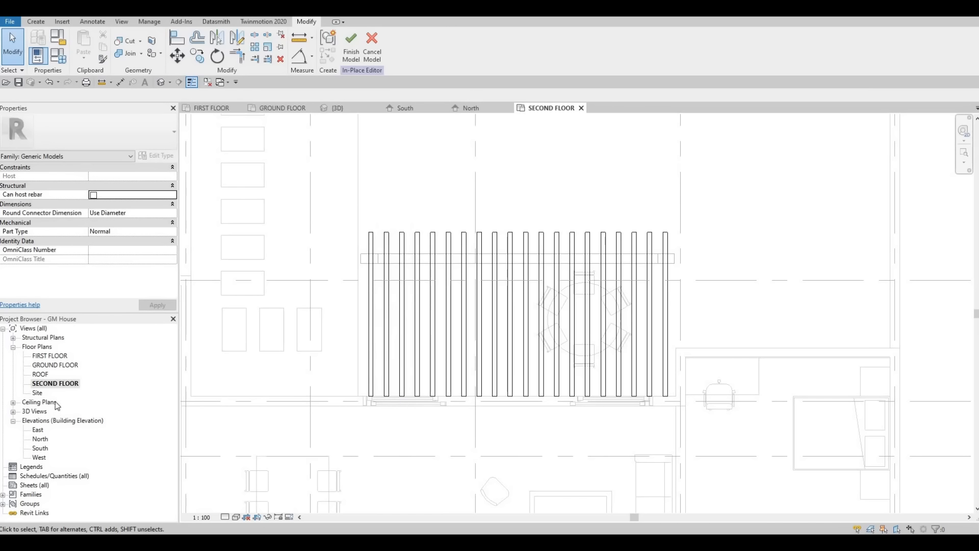
{"action": "double_click", "coordinate": [38, 431]}
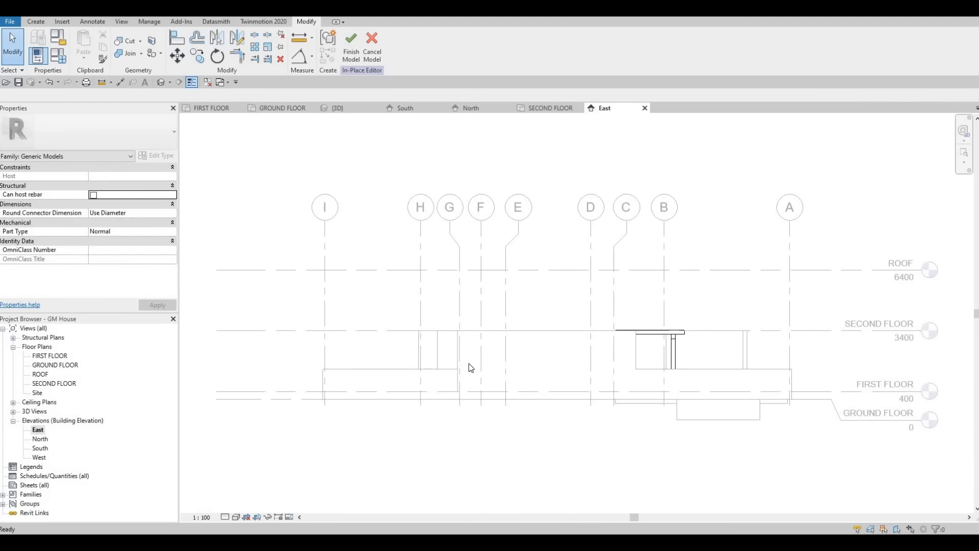
{"action": "double_click", "coordinate": [40, 458]}
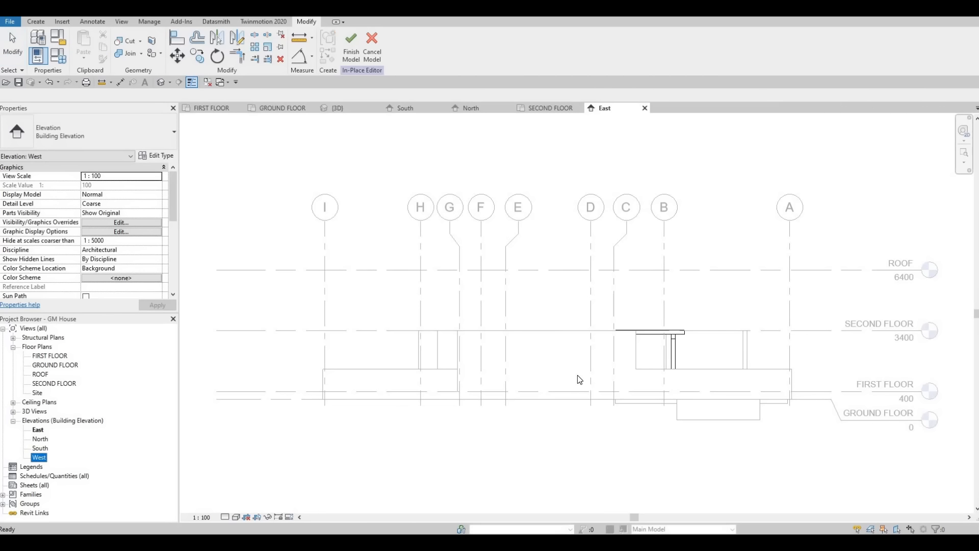
{"action": "double_click", "coordinate": [39, 431]}
{"action": "scroll", "coordinate": [699, 374], "scroll_direction": "up", "scroll_amount": 5}
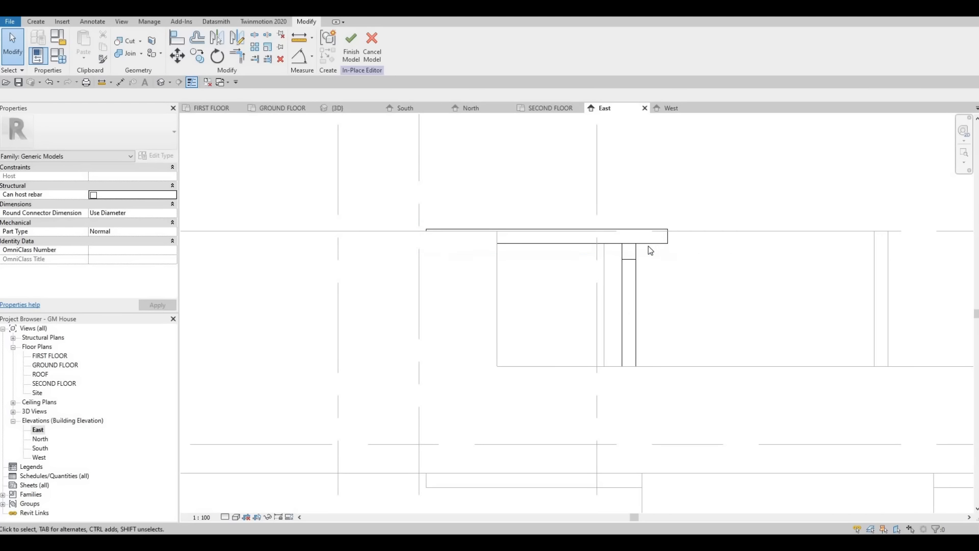
Step: Start a void extrusion using the side face of the rafter as the picked work plane
{"action": "left_click", "coordinate": [36, 22]}
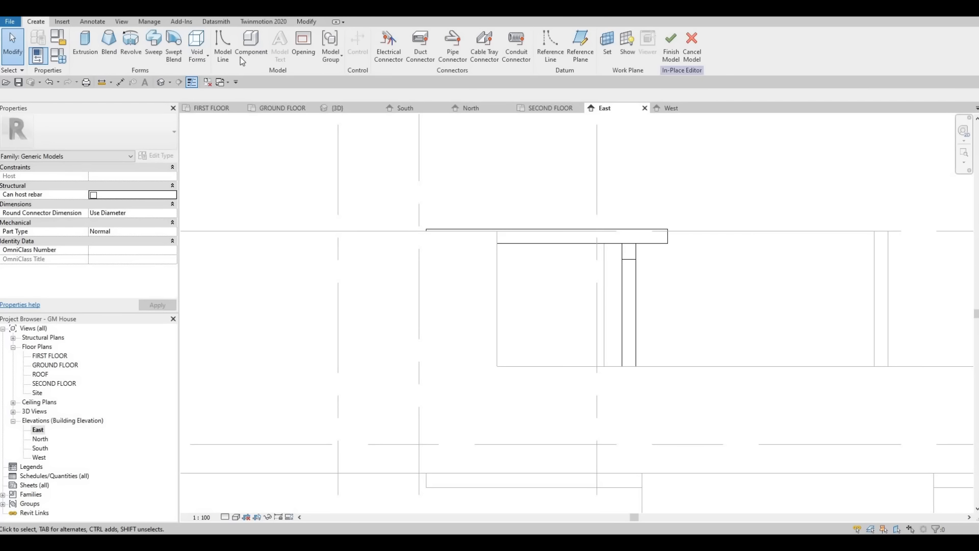
{"action": "left_click", "coordinate": [196, 54]}
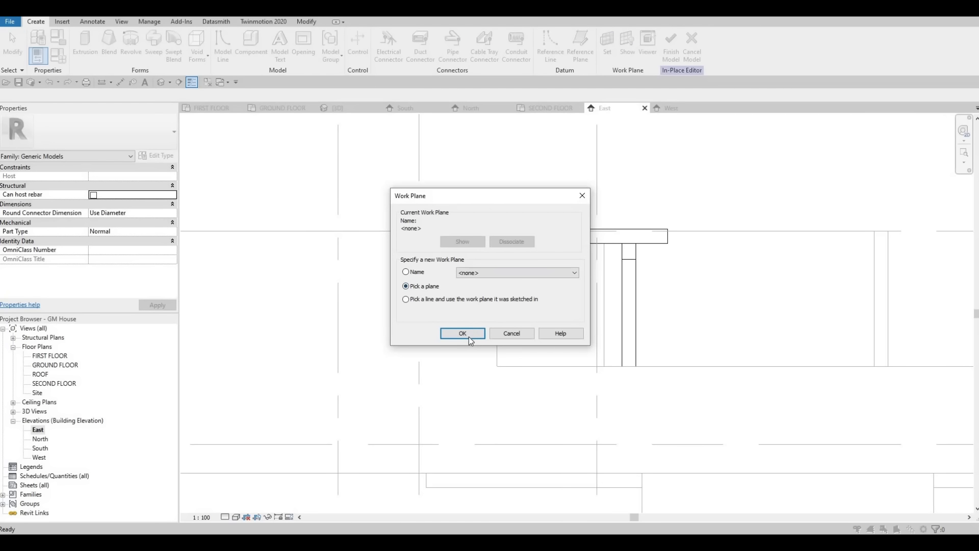
{"action": "left_click", "coordinate": [469, 338]}
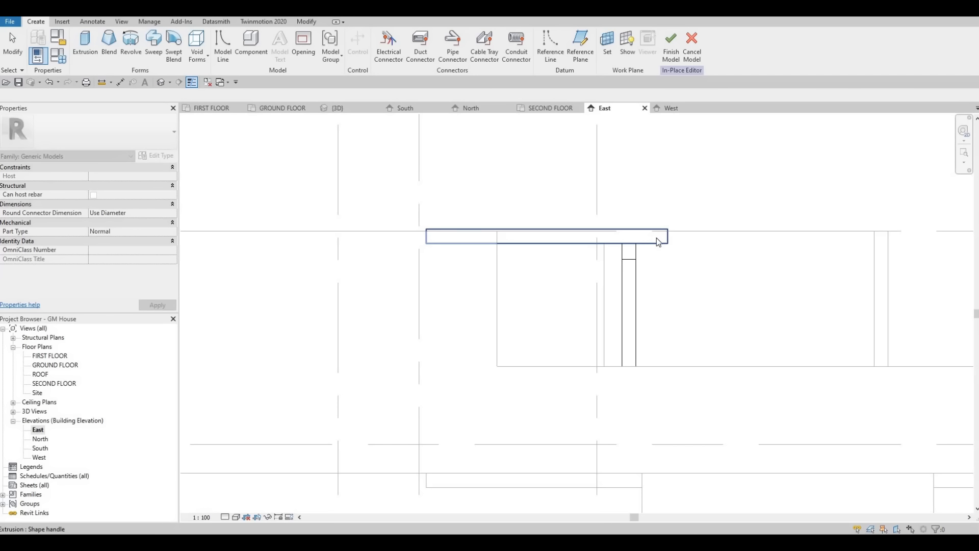
{"action": "left_click", "coordinate": [658, 242]}
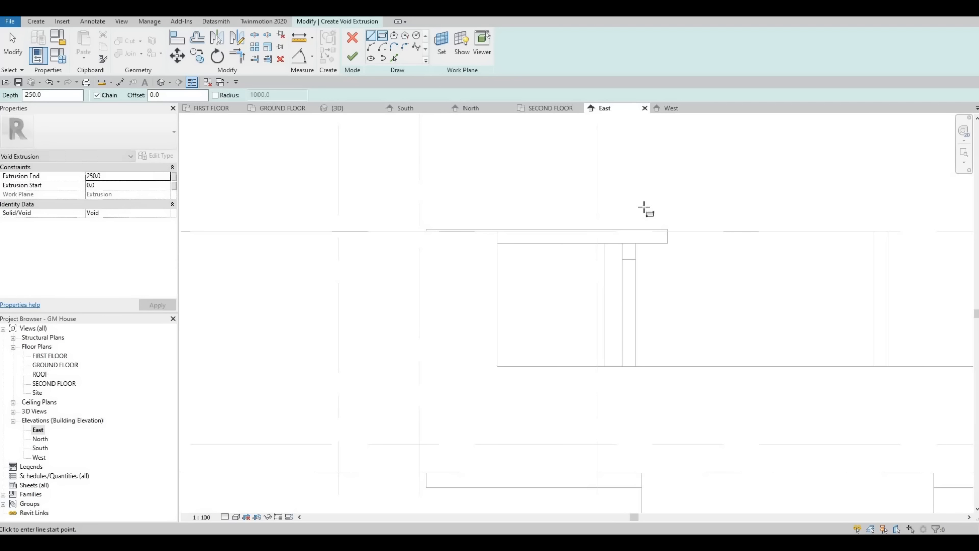
Step: Sketch a void rectangle about 262 mm wide and 199 mm high over the free end of the rafter
{"action": "scroll", "coordinate": [658, 237], "scroll_direction": "up", "scroll_amount": 1}
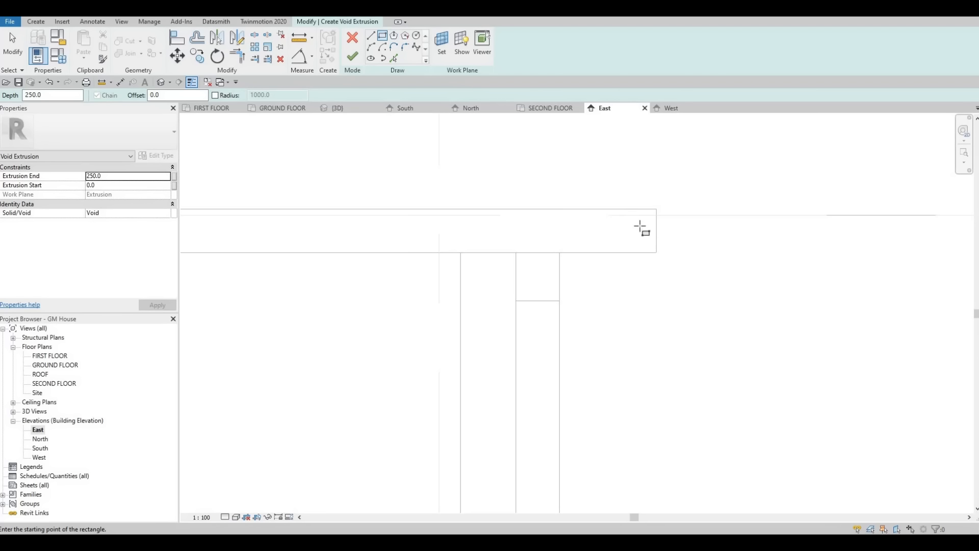
{"action": "left_click", "coordinate": [656, 252]}
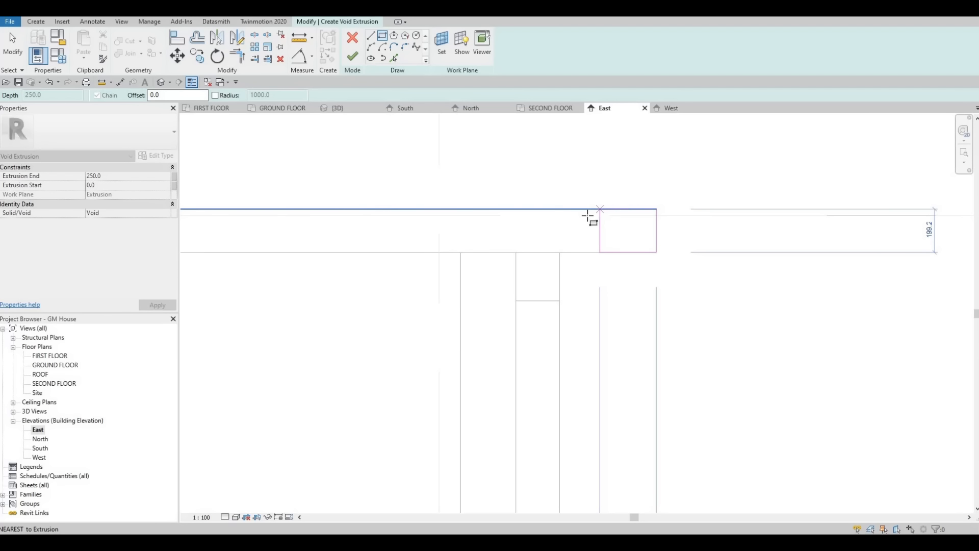
{"action": "left_click", "coordinate": [599, 209]}
{"action": "key", "text": "Escape"}
{"action": "key", "text": "Escape"}
{"action": "scroll", "coordinate": [653, 218], "scroll_direction": "up", "scroll_amount": 2}
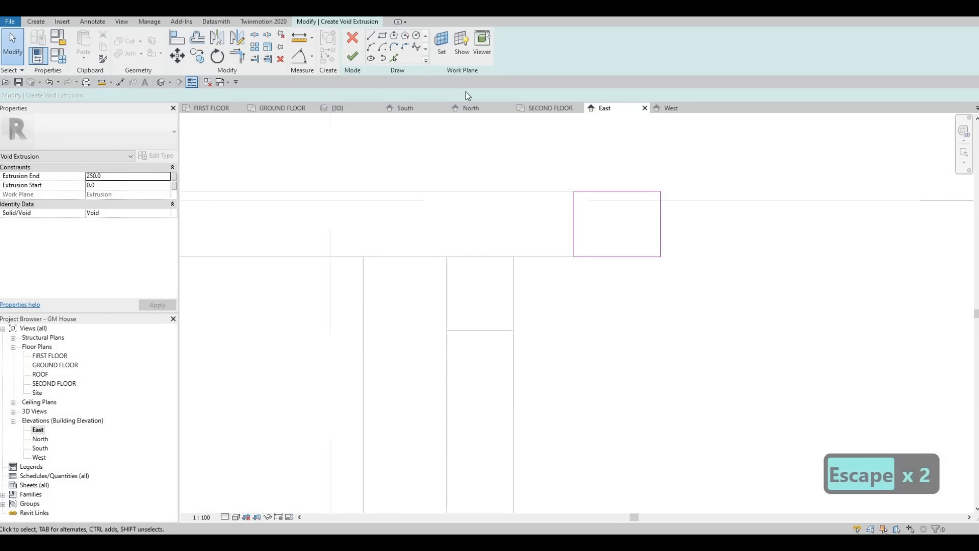
Step: Nudge the void rectangle's bottom edge down and its outer edge outward, making it about 267 by 204 mm
{"action": "left_click", "coordinate": [633, 257]}
{"action": "key", "text": "Down"}
{"action": "left_click", "coordinate": [663, 241]}
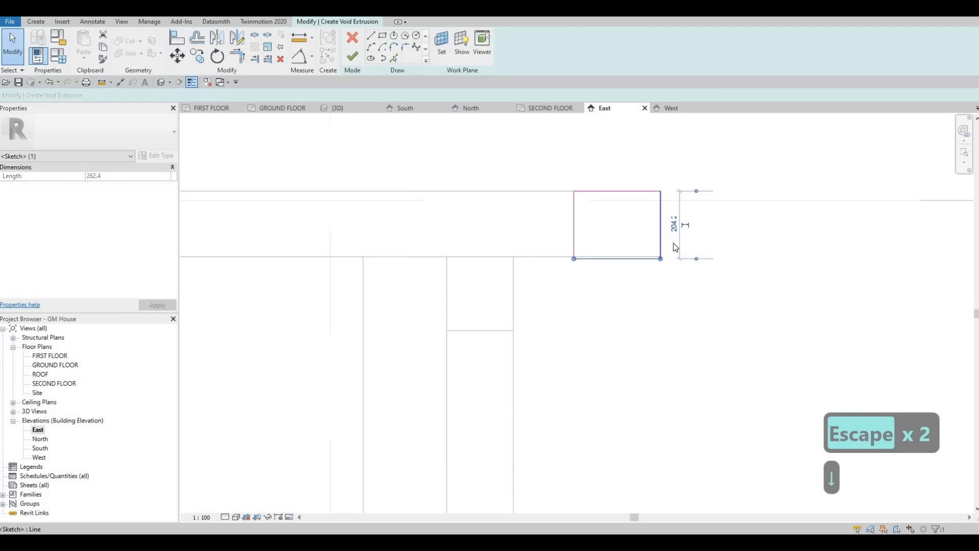
{"action": "key", "text": "Right"}
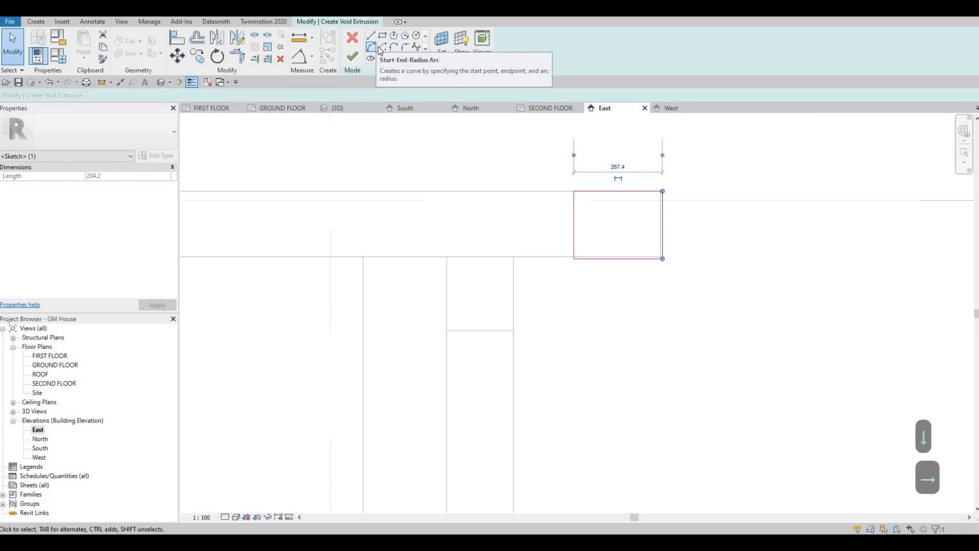
{"action": "left_click", "coordinate": [416, 47]}
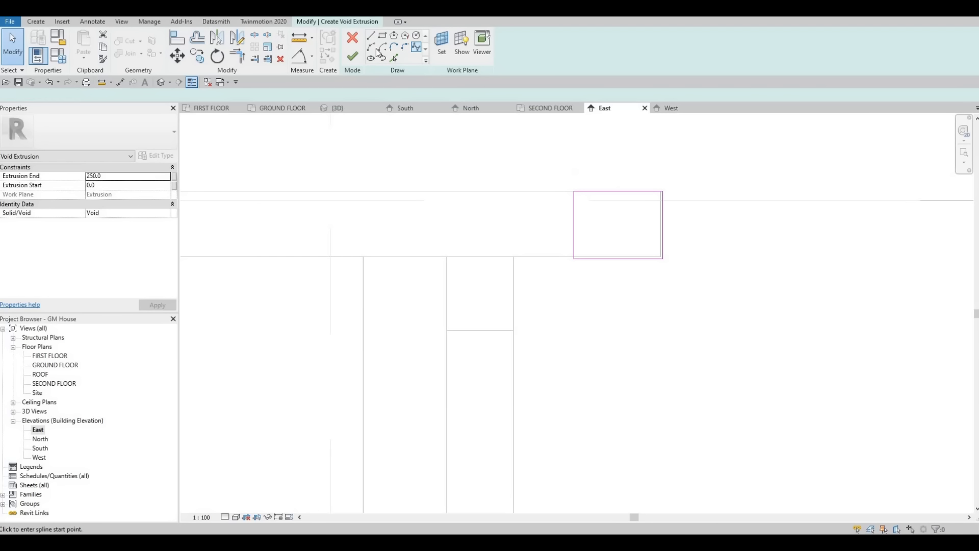
{"action": "left_click", "coordinate": [649, 191]}
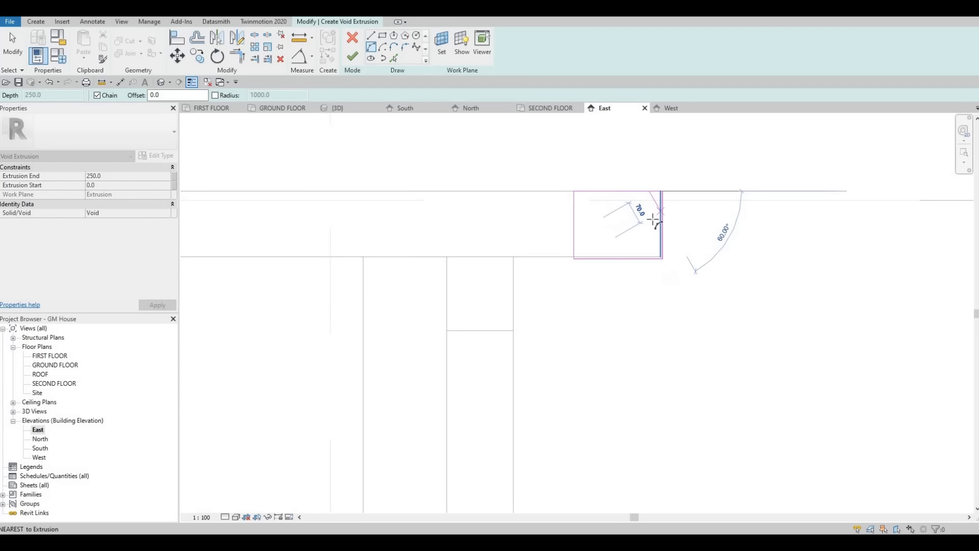
{"action": "left_click", "coordinate": [650, 216]}
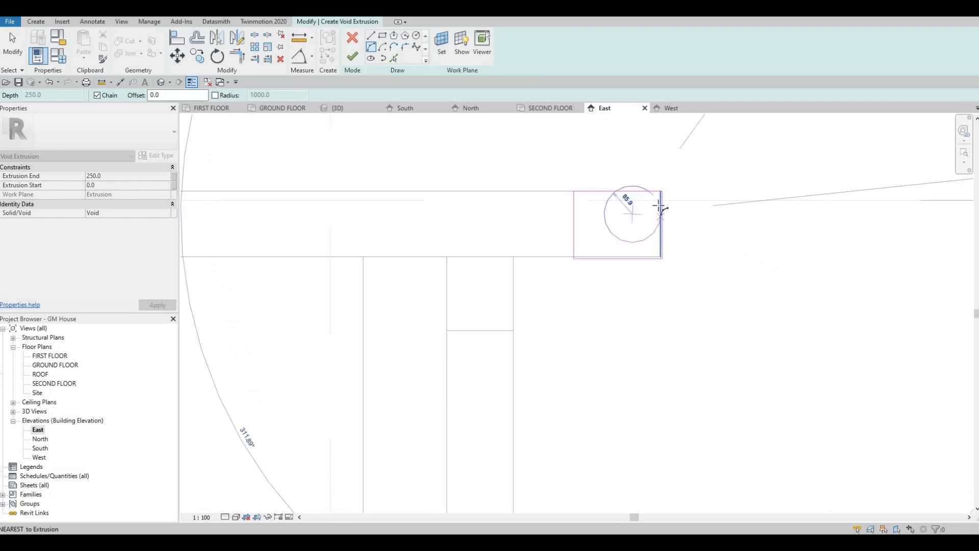
{"action": "left_click", "coordinate": [658, 204]}
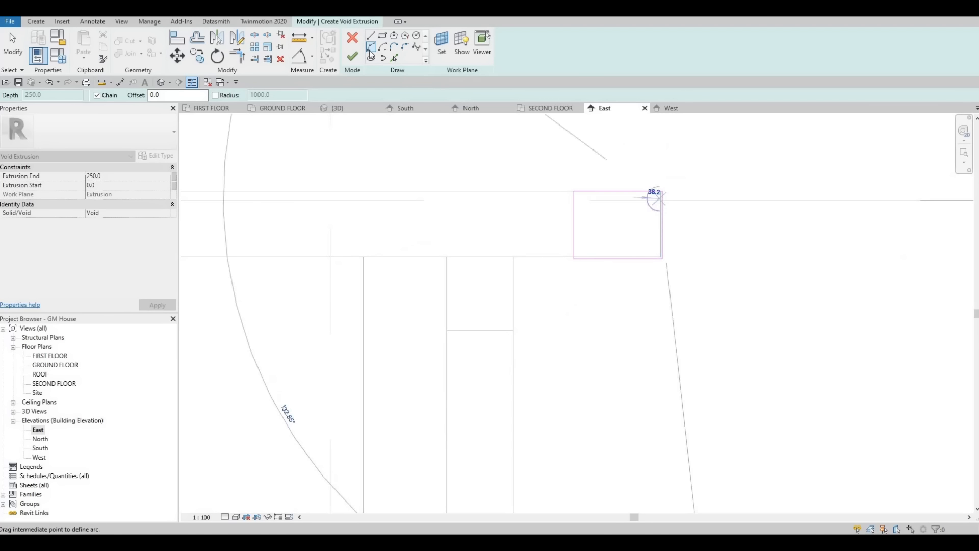
{"action": "key", "text": "Escape"}
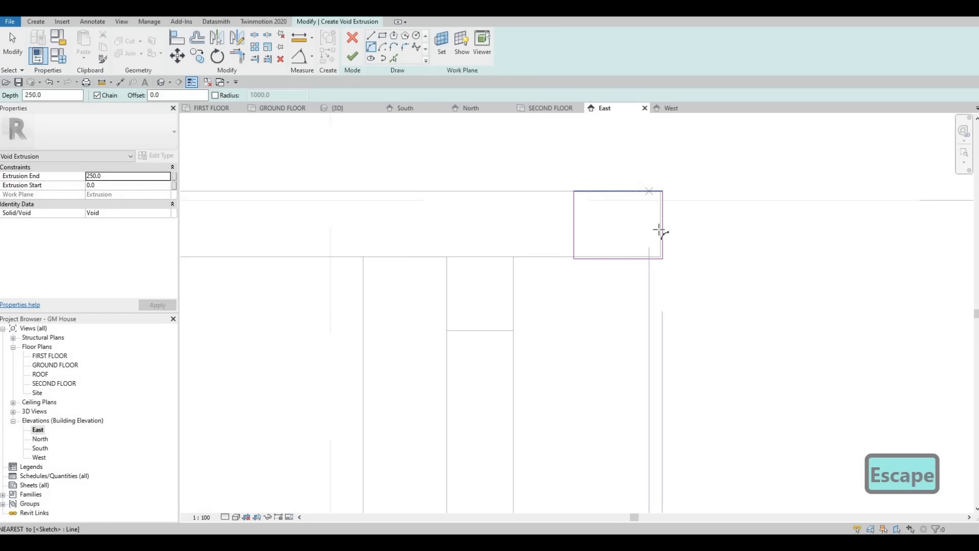
Step: Sketch an arc curving down from the void rectangle's top edge near its outer corner, continued by a short horizontal line toward the rafter
{"action": "left_click", "coordinate": [656, 191]}
{"action": "left_click", "coordinate": [641, 226]}
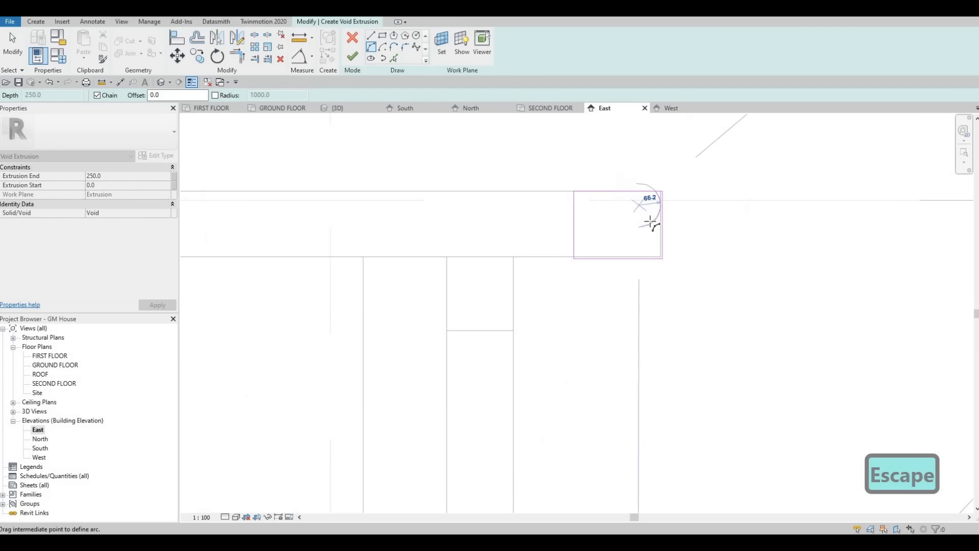
{"action": "left_click", "coordinate": [652, 223]}
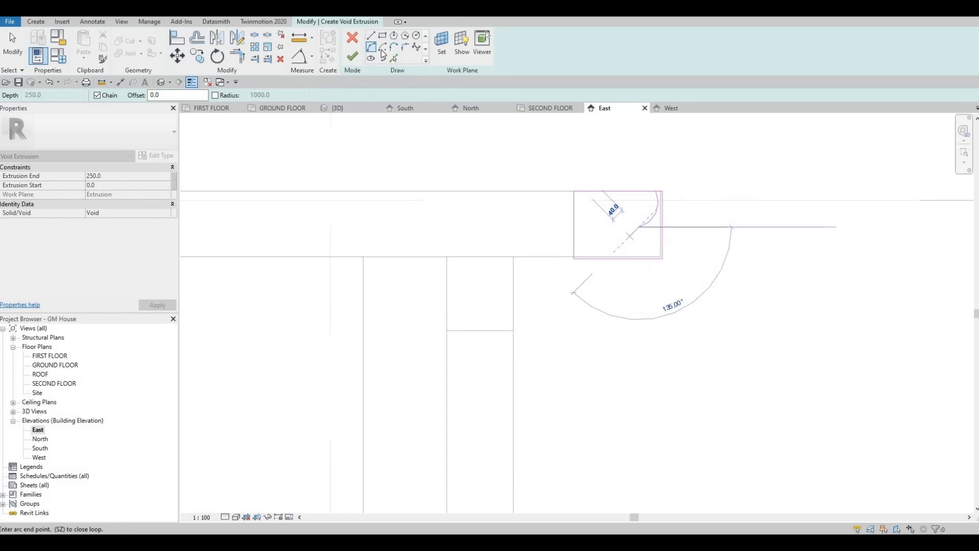
{"action": "left_click", "coordinate": [371, 36]}
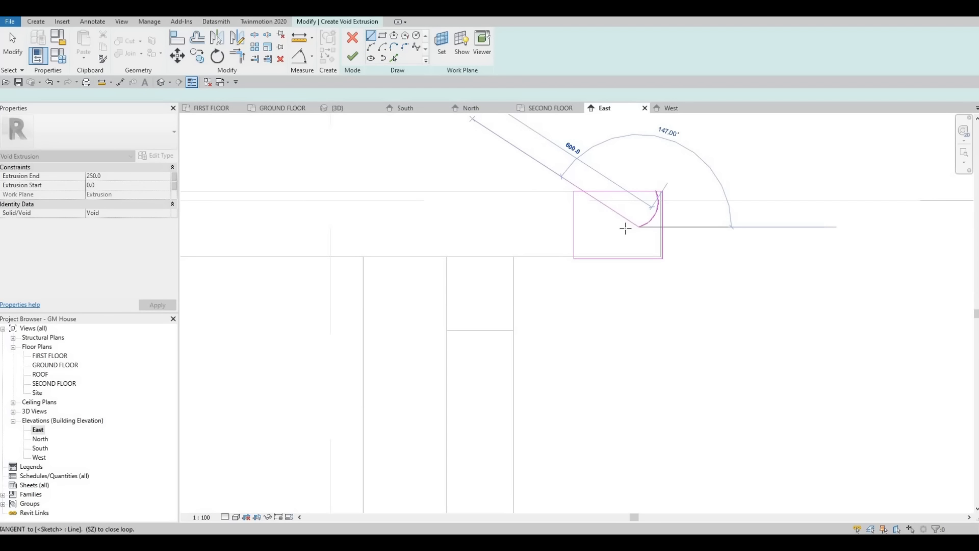
{"action": "left_click", "coordinate": [626, 227]}
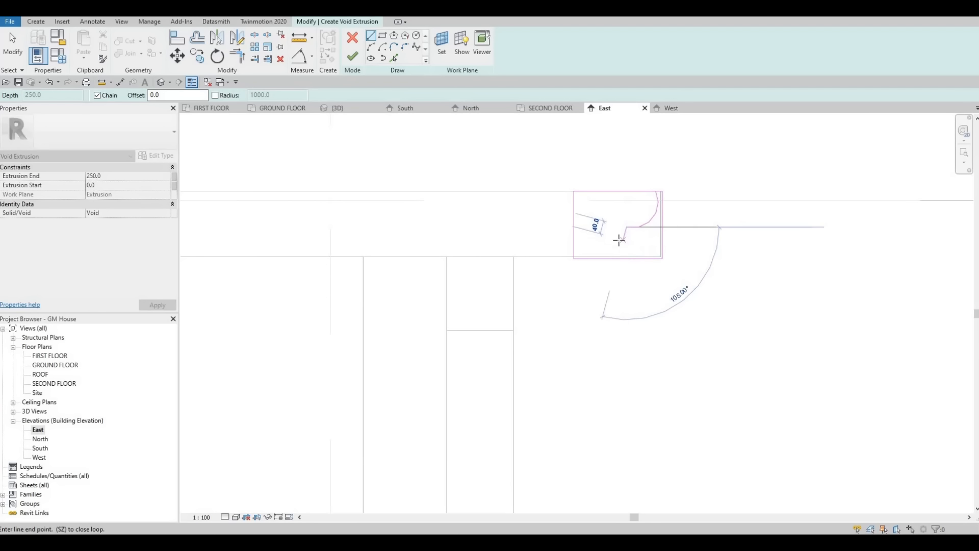
Step: Continue the profile with a short sloping line and a second arc descending toward the rectangle's bottom edge
{"action": "left_click", "coordinate": [620, 238]}
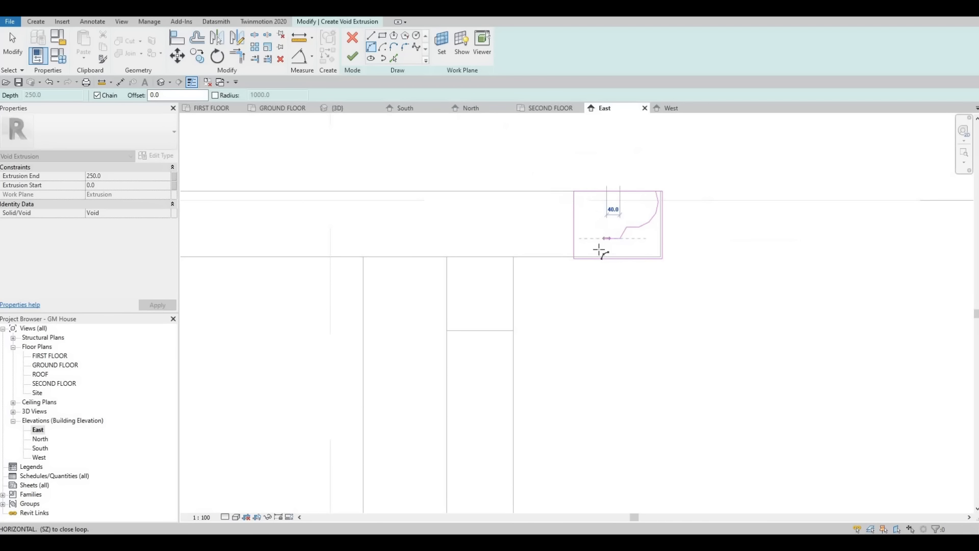
{"action": "left_click", "coordinate": [605, 251]}
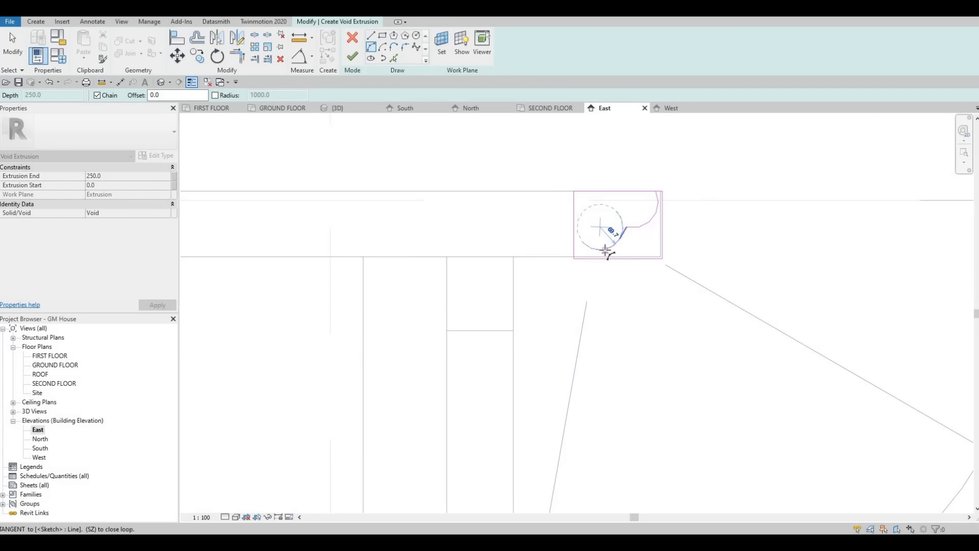
{"action": "left_click", "coordinate": [578, 244]}
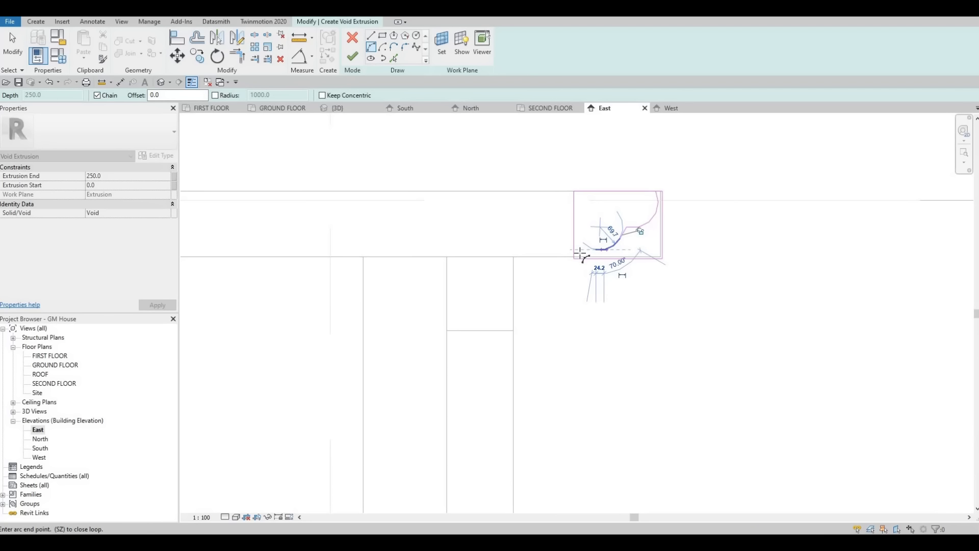
{"action": "left_click", "coordinate": [372, 48]}
{"action": "key", "text": "Escape"}
{"action": "left_click", "coordinate": [583, 247]}
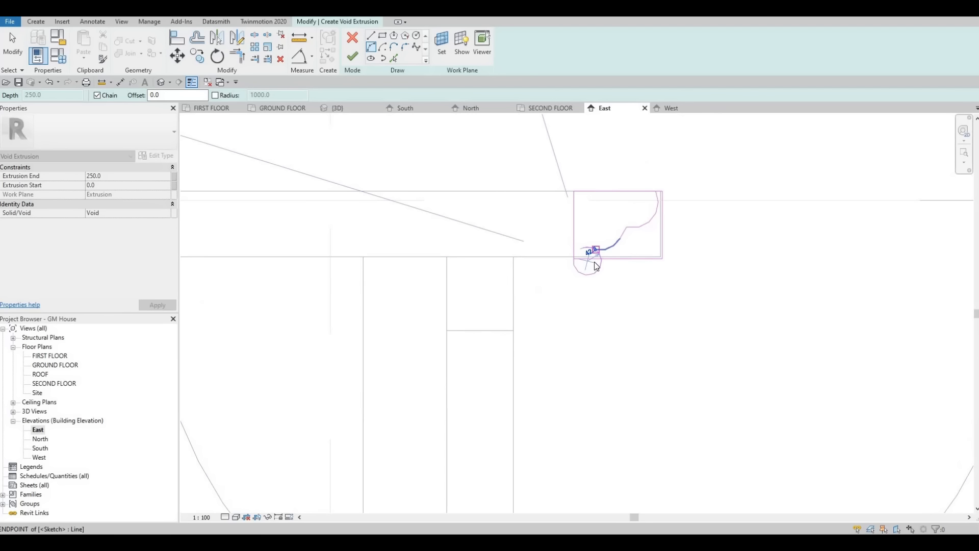
{"action": "key", "text": "Escape"}
Step: Sketch a third arc from the end of the second arc to the rectangle's bottom edge near its inner corner
{"action": "left_click", "coordinate": [595, 249]}
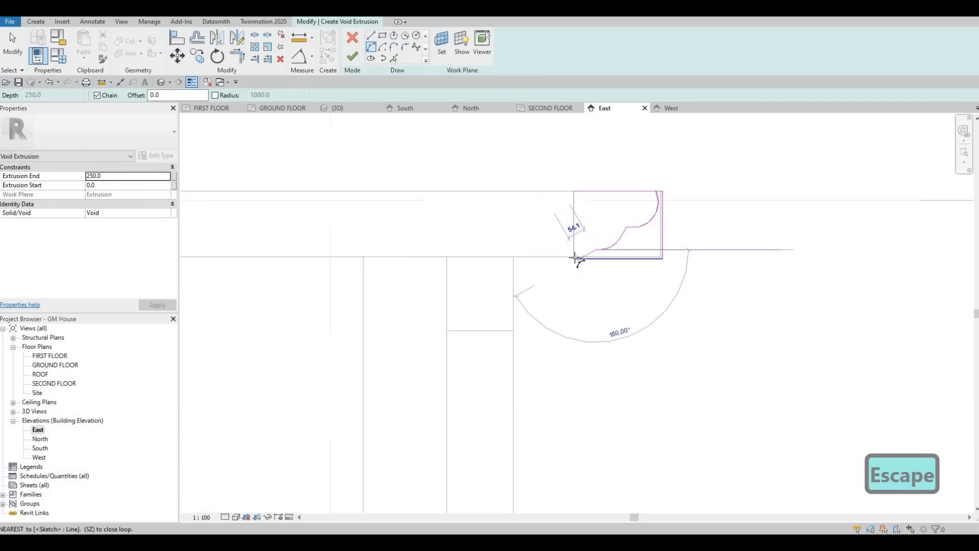
{"action": "left_click", "coordinate": [575, 258]}
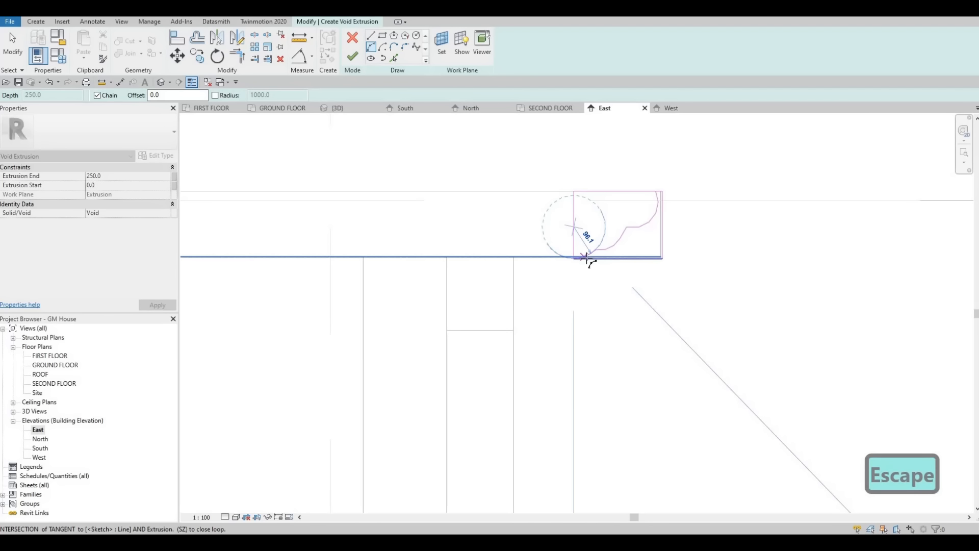
{"action": "scroll", "coordinate": [586, 258], "scroll_direction": "up", "scroll_amount": 1}
{"action": "left_click", "coordinate": [623, 236]}
{"action": "key", "text": "Escape"}
{"action": "scroll", "coordinate": [618, 239], "scroll_direction": "down", "scroll_amount": 1}
{"action": "middle_click_drag", "start_coordinate": [617, 240], "coordinate": [670, 181]}
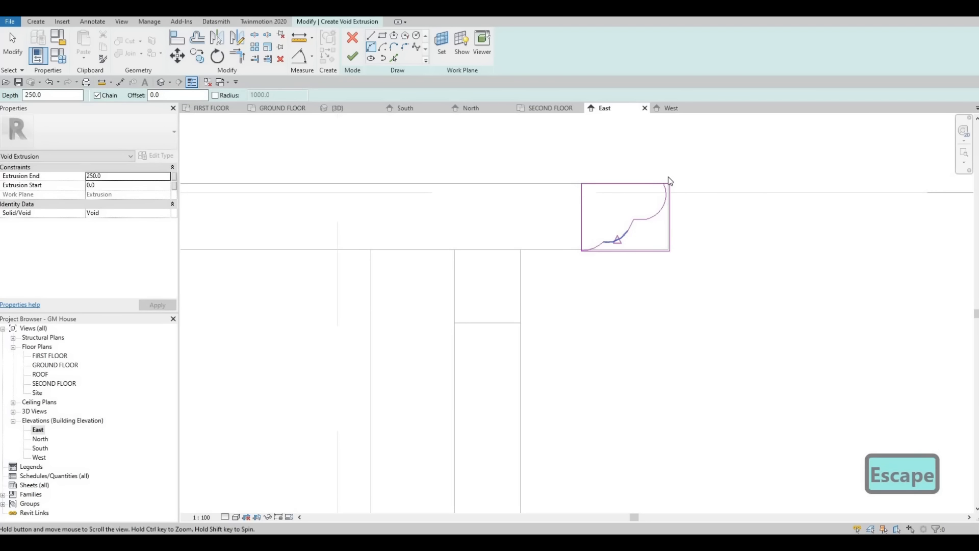
Step: Trim the rectangle's top edge to the upper arc and its bottom edge to the lowest arc, keeping the outer side
{"action": "key", "text": "Escape"}
{"action": "scroll", "coordinate": [667, 197], "scroll_direction": "up", "scroll_amount": 2}
{"action": "key", "text": "Escape"}
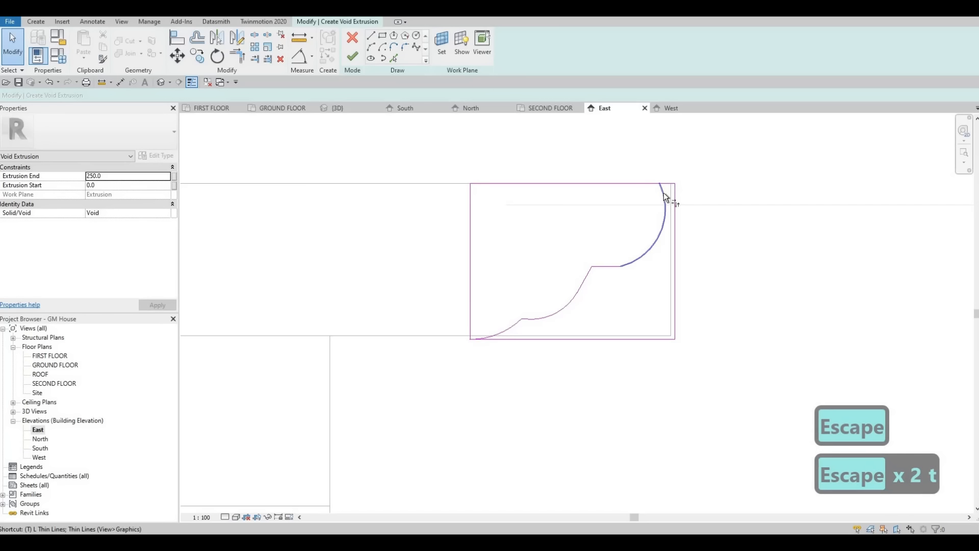
{"action": "key", "text": "r"}
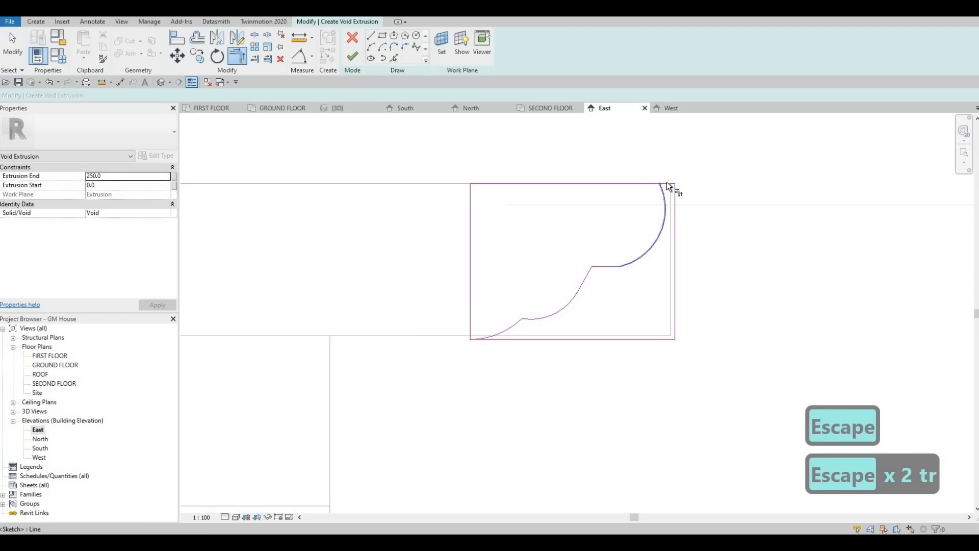
{"action": "left_click", "coordinate": [500, 338]}
{"action": "key", "text": "Escape"}
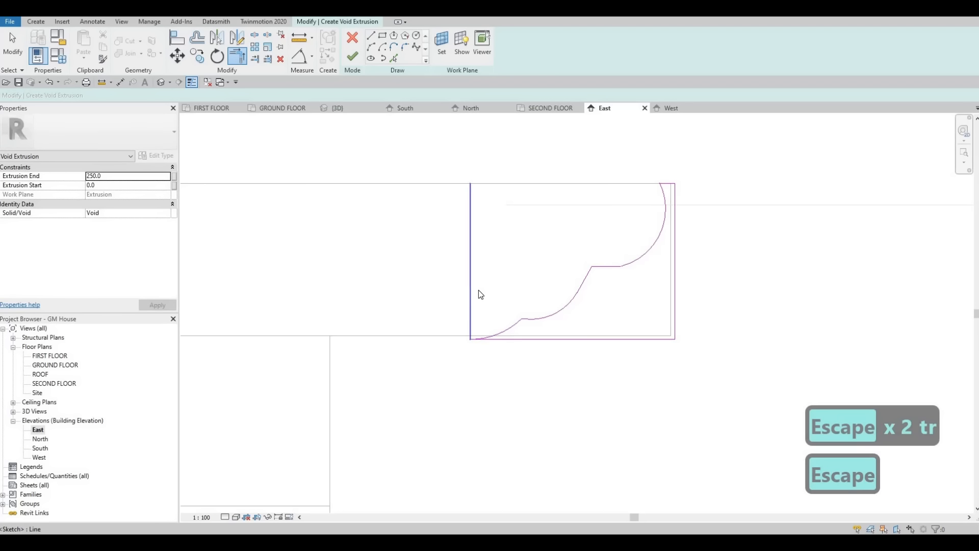
Step: Delete the rectangle's leftover inner vertical edge and finish the void extrusion from the closed profile
{"action": "key", "text": "Escape"}
{"action": "left_click", "coordinate": [478, 289]}
{"action": "key", "text": "Delete"}
{"action": "scroll", "coordinate": [467, 324], "scroll_direction": "down", "scroll_amount": 1}
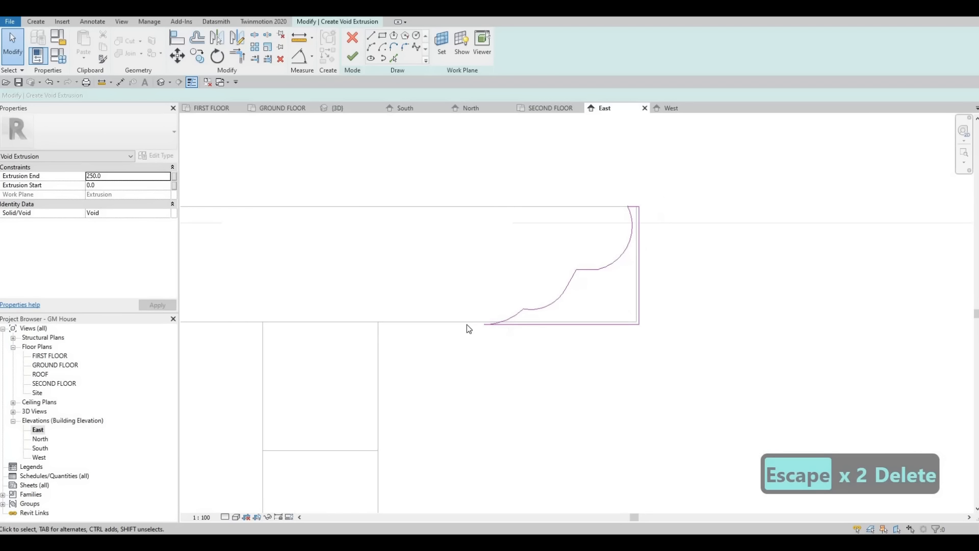
{"action": "scroll", "coordinate": [466, 324], "scroll_direction": "up", "scroll_amount": 5}
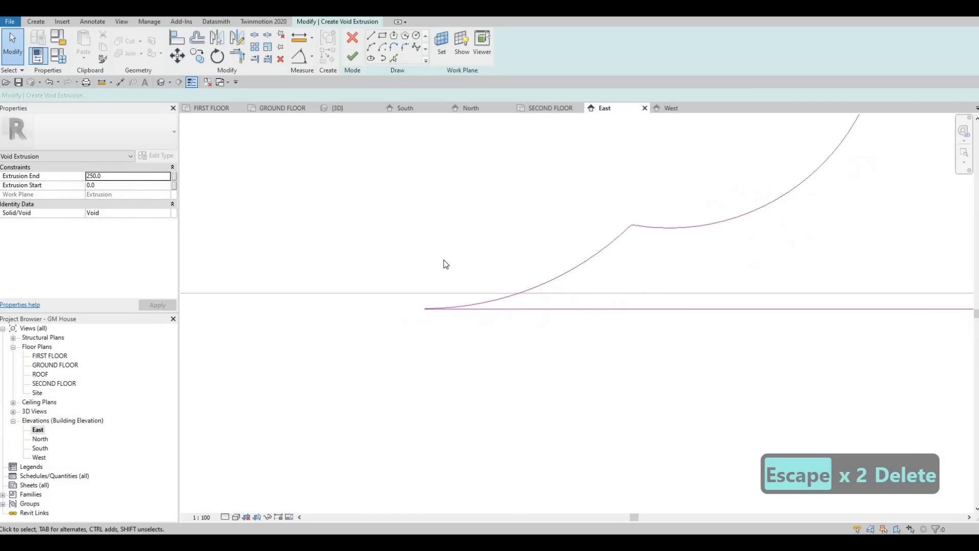
{"action": "scroll", "coordinate": [449, 245], "scroll_direction": "down", "scroll_amount": 4}
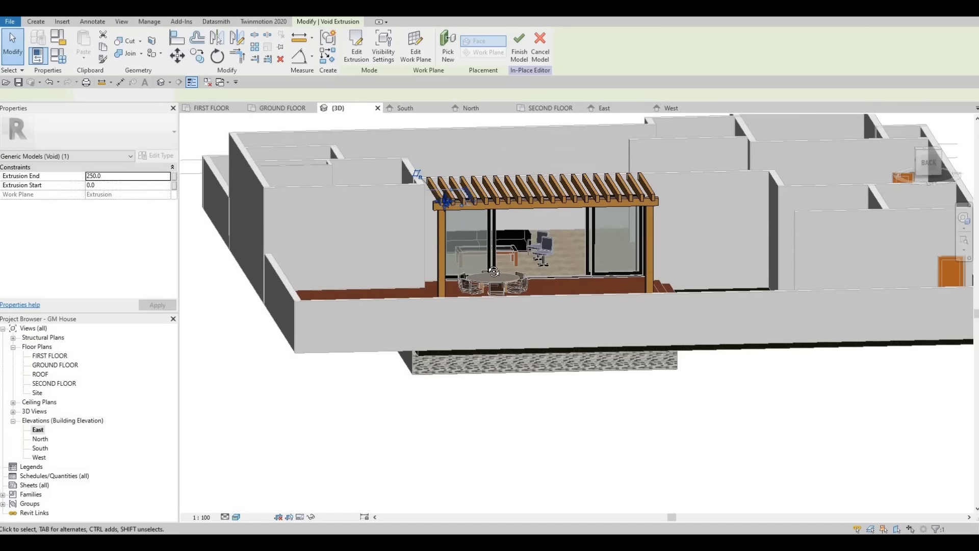
Step: In the 3D view, stretch the void across the whole row of rafter ends, with extrusion end about 6234 and start about -174
{"action": "middle_click_drag", "start_coordinate": [405, 174], "coordinate": [443, 198], "text": "shift"}
{"action": "scroll", "coordinate": [442, 198], "scroll_direction": "up", "scroll_amount": 3}
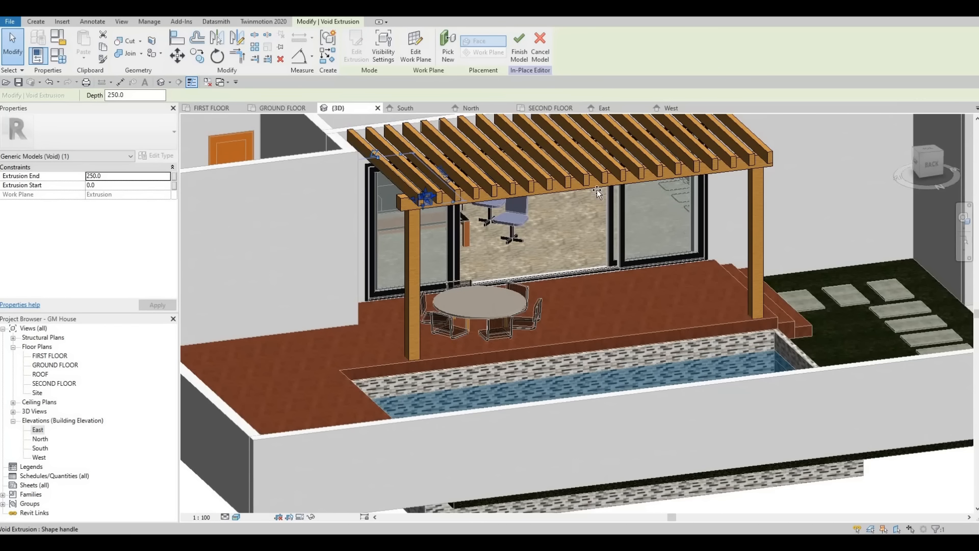
{"action": "left_click_drag", "start_coordinate": [773, 177], "coordinate": [725, 179]}
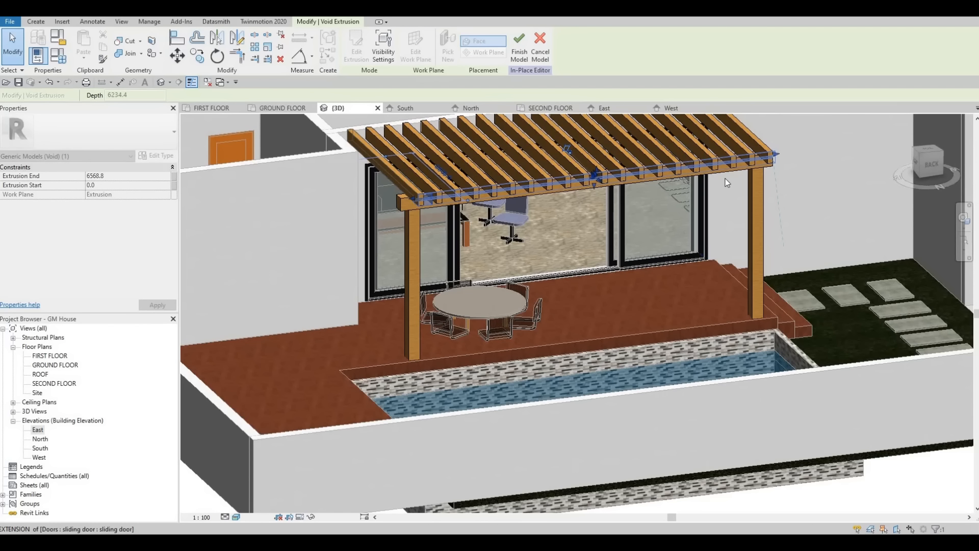
{"action": "left_click_drag", "start_coordinate": [439, 200], "coordinate": [405, 198]}
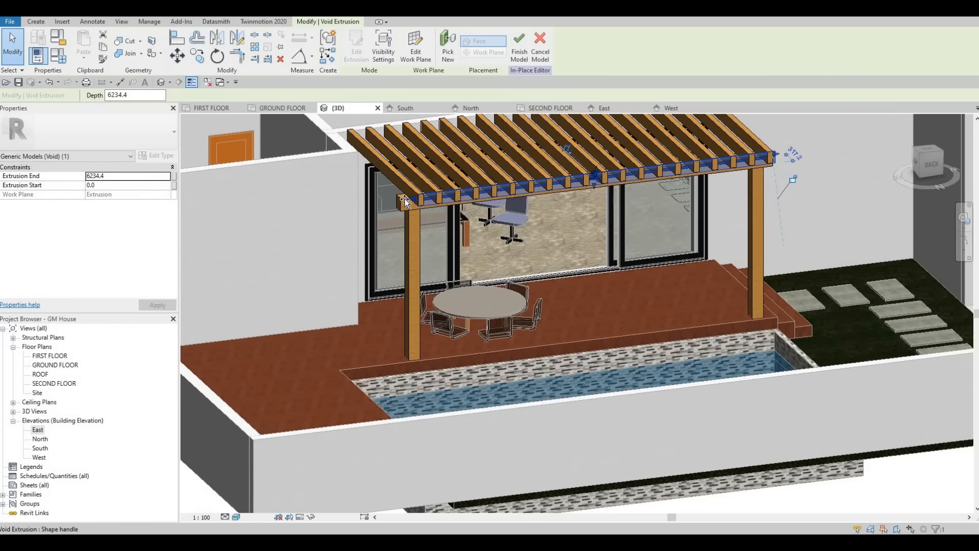
Step: Cut the first four rafter ends with the void extrusion, starting from the rafter where the void begins
{"action": "left_click", "coordinate": [131, 45]}
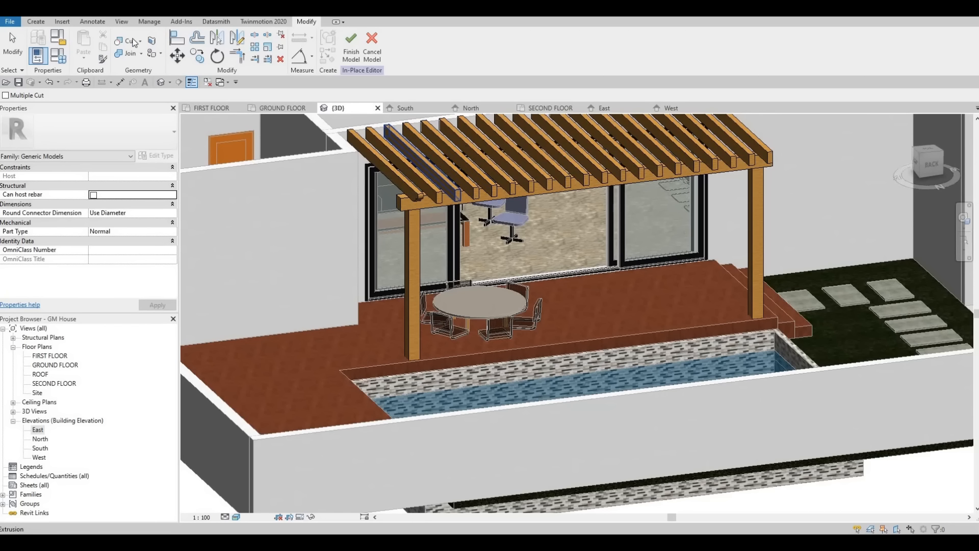
{"action": "left_click", "coordinate": [436, 199]}
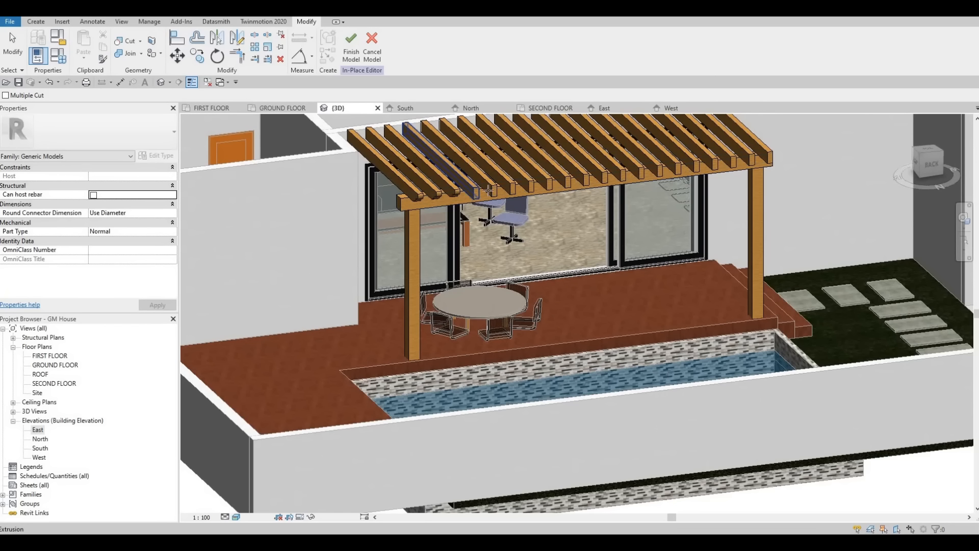
{"action": "scroll", "coordinate": [480, 205], "scroll_direction": "up", "scroll_amount": 3}
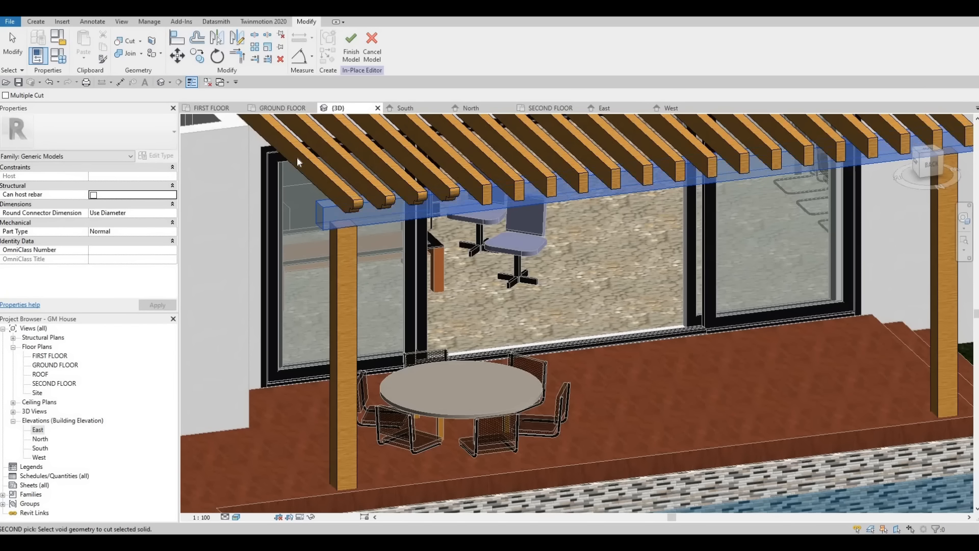
{"action": "key", "text": "Escape"}
{"action": "key", "text": "Escape"}
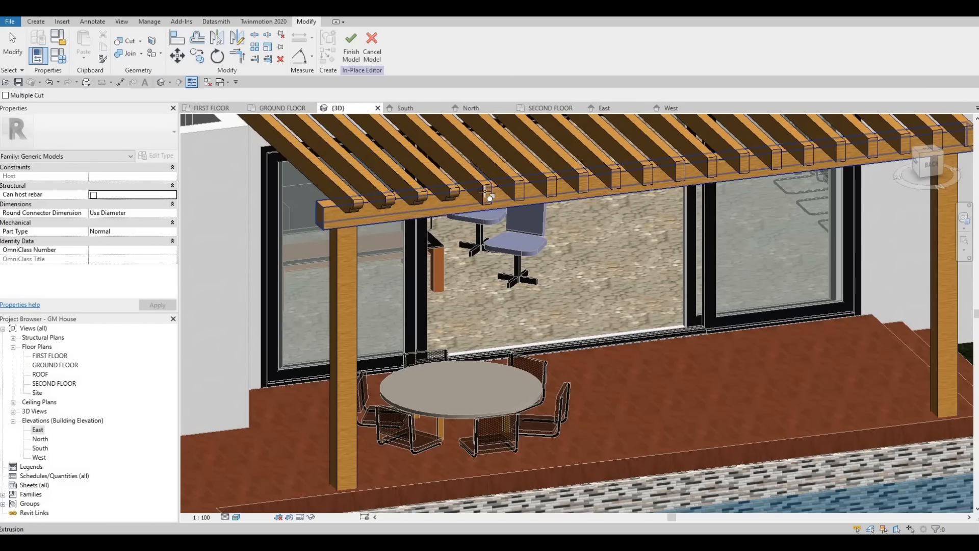
Step: Cut the fifth through ninth rafter ends with the void extrusion
{"action": "left_click", "coordinate": [514, 199]}
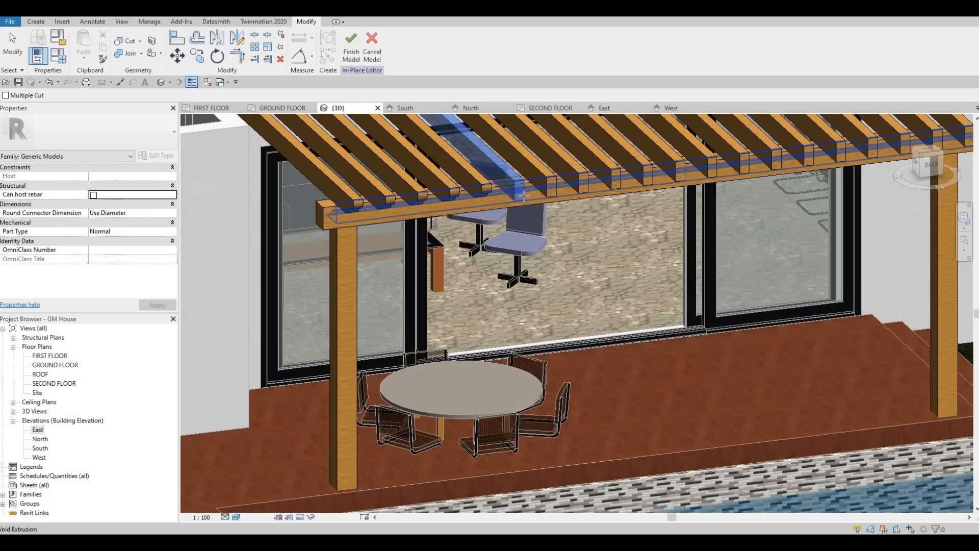
{"action": "left_click", "coordinate": [540, 198]}
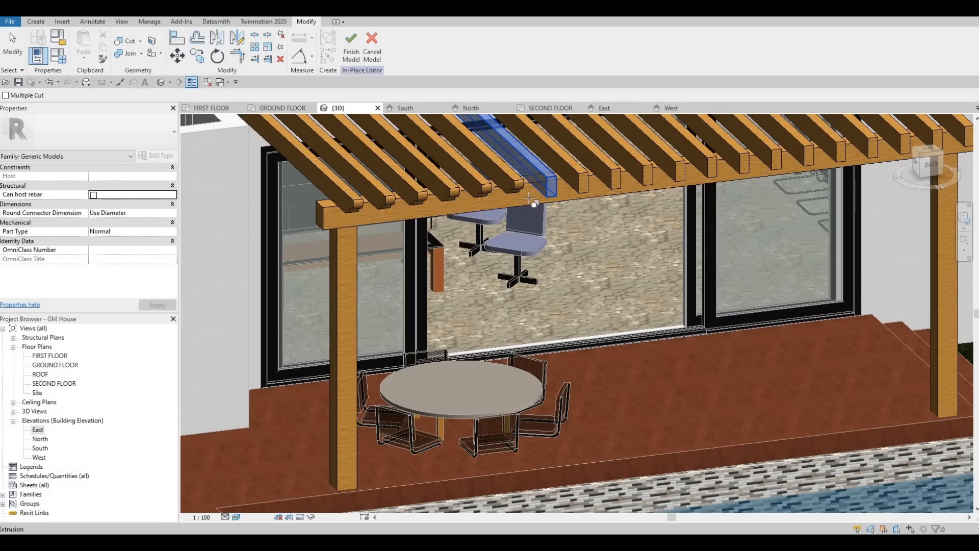
{"action": "left_click", "coordinate": [533, 196]}
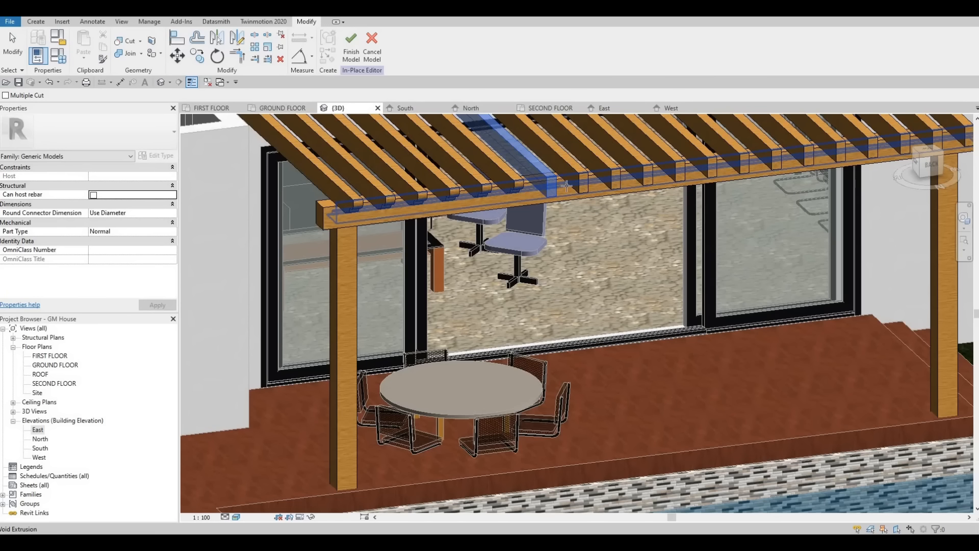
{"action": "left_click", "coordinate": [487, 196]}
{"action": "left_click", "coordinate": [573, 180]}
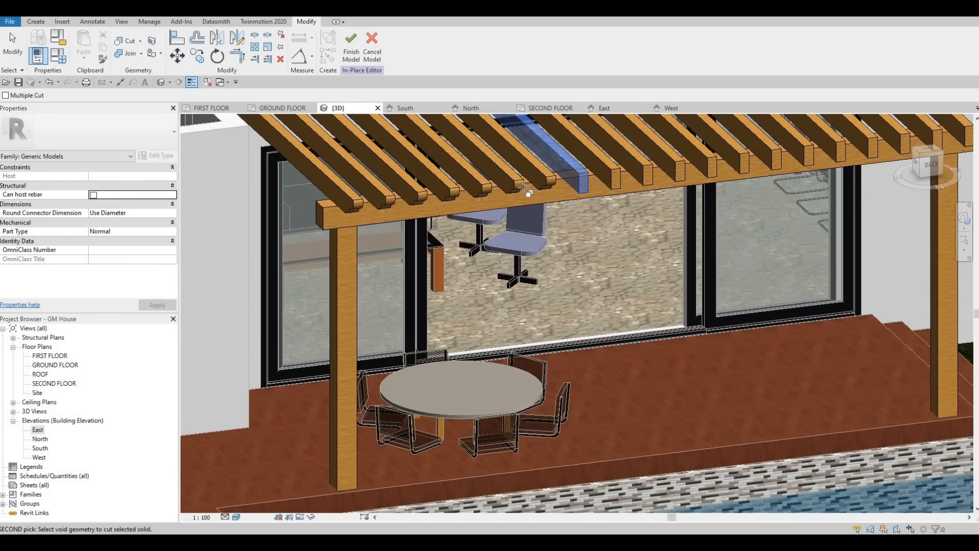
{"action": "left_click", "coordinate": [528, 194]}
{"action": "left_click", "coordinate": [604, 178]}
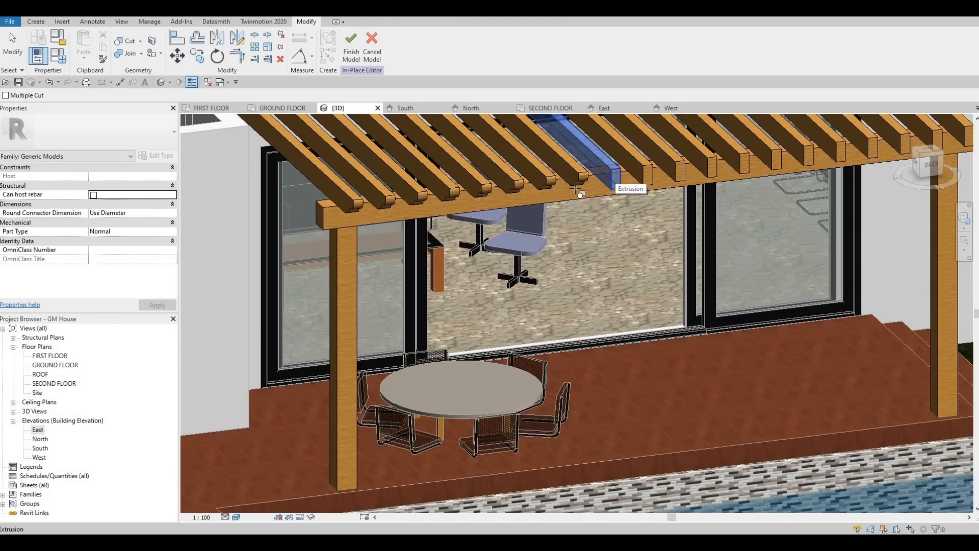
{"action": "left_click", "coordinate": [582, 193]}
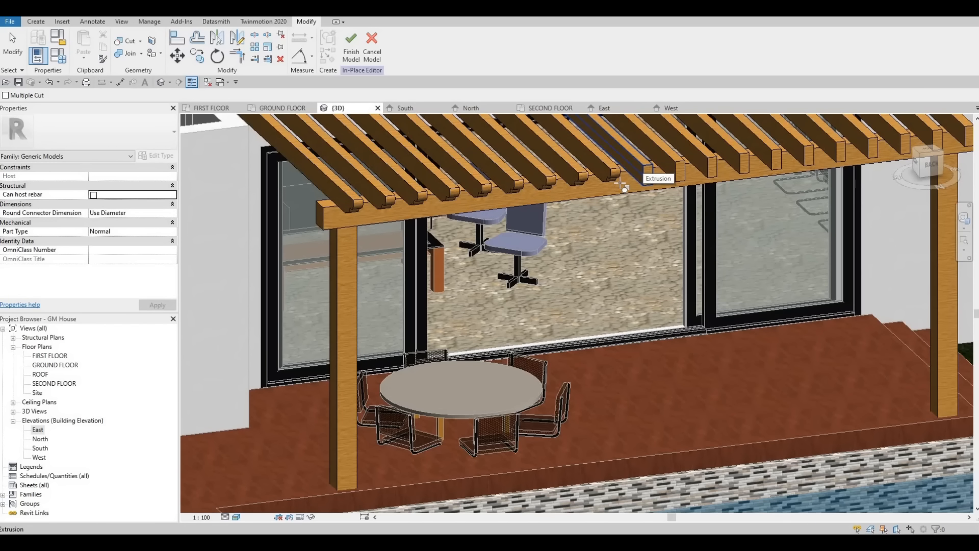
Step: Cut the tenth through fourteenth rafter ends with the void extrusion
{"action": "left_click", "coordinate": [622, 183]}
{"action": "left_click", "coordinate": [676, 163]}
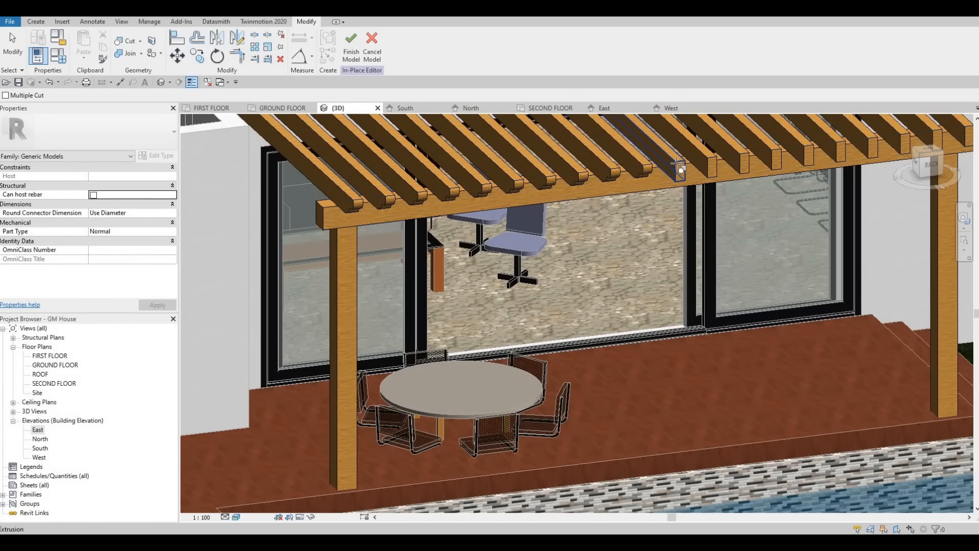
{"action": "left_click", "coordinate": [652, 178]}
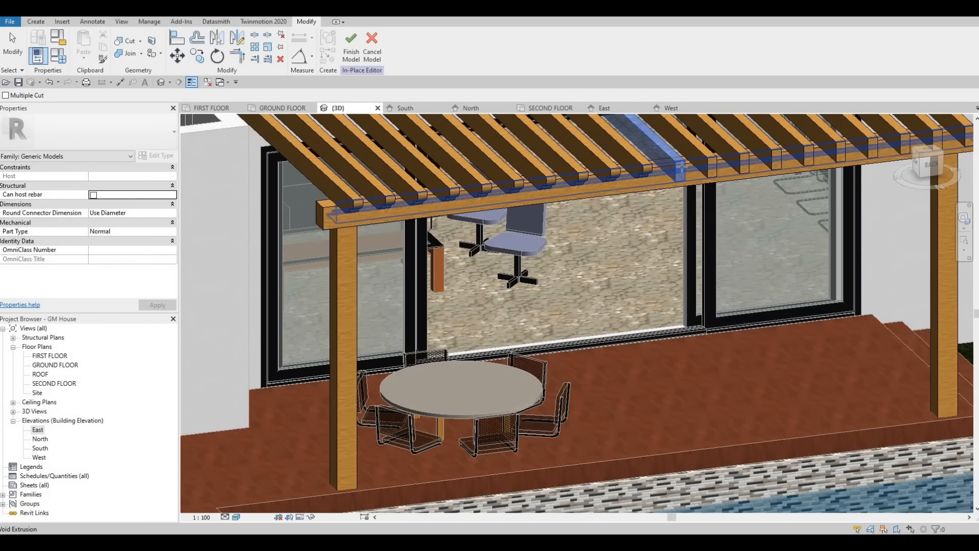
{"action": "left_click", "coordinate": [711, 158]}
{"action": "left_click", "coordinate": [678, 175]}
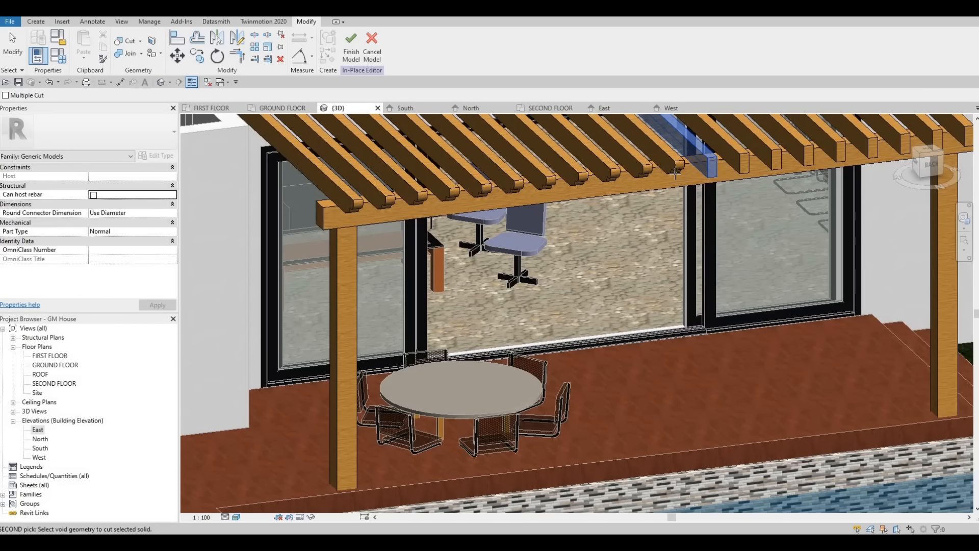
{"action": "left_click", "coordinate": [694, 177]}
{"action": "left_click", "coordinate": [708, 174]}
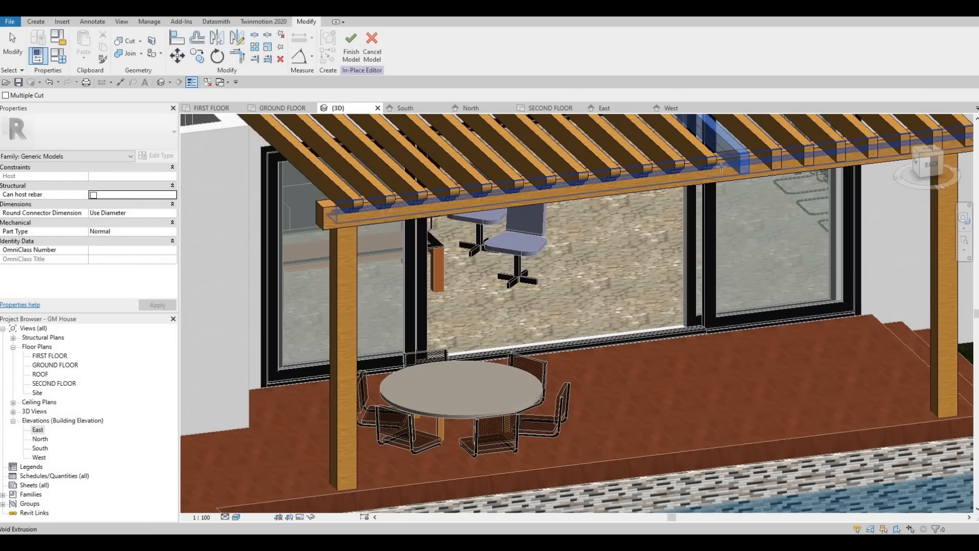
{"action": "left_click", "coordinate": [779, 151]}
{"action": "left_click", "coordinate": [752, 168]}
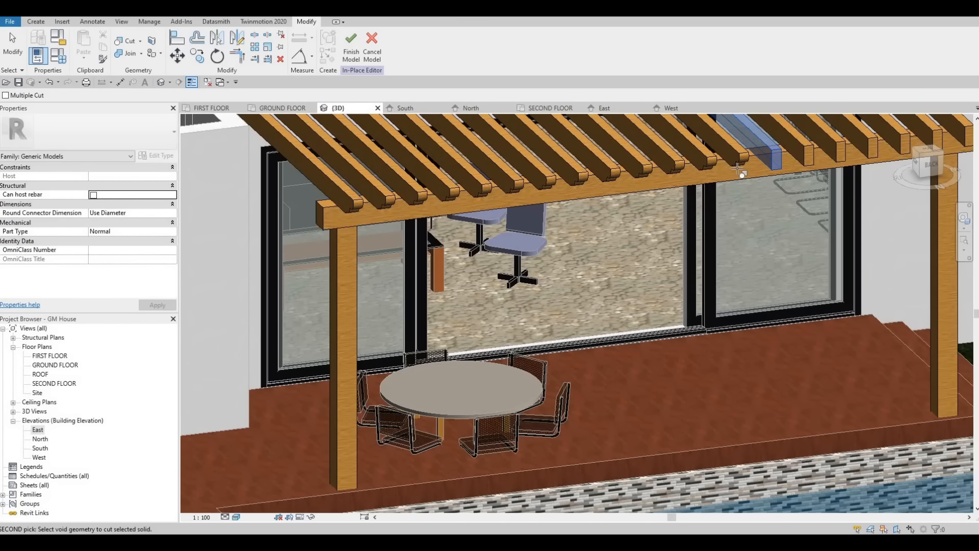
Step: Cut the fifteenth through twentieth rafter ends with the void extrusion and leave the cut command
{"action": "middle_click_drag", "start_coordinate": [711, 170], "coordinate": [694, 185]}
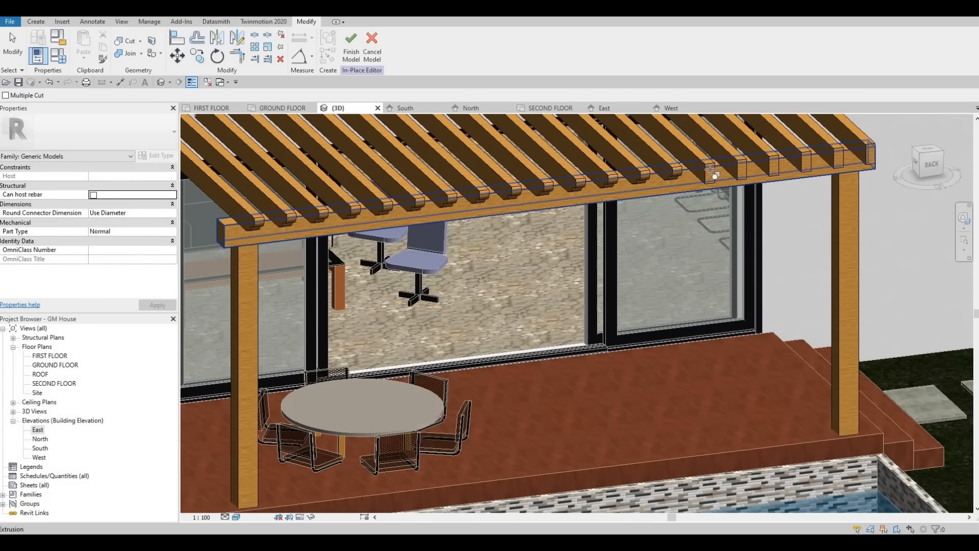
{"action": "left_click", "coordinate": [672, 181]}
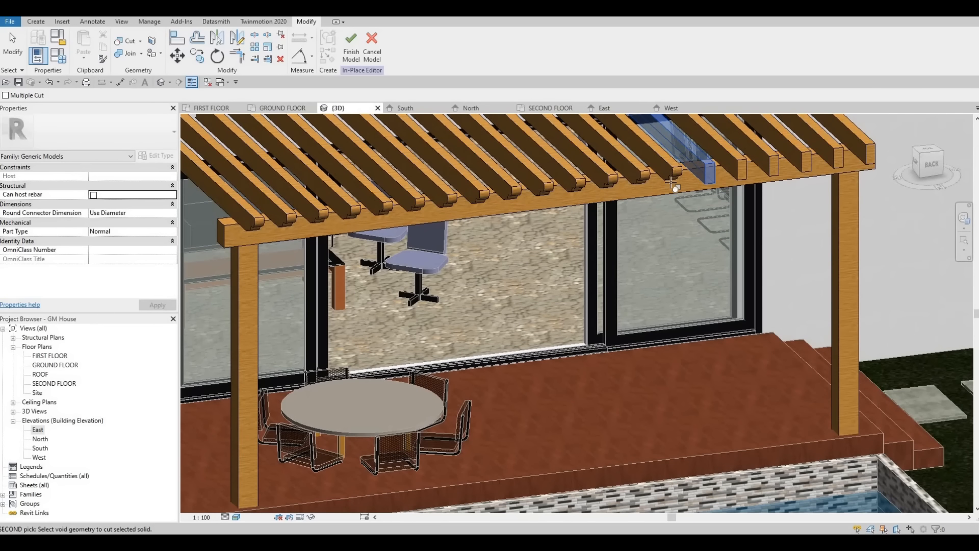
{"action": "left_click", "coordinate": [734, 168]}
{"action": "left_click", "coordinate": [738, 169]}
{"action": "left_click", "coordinate": [756, 163]}
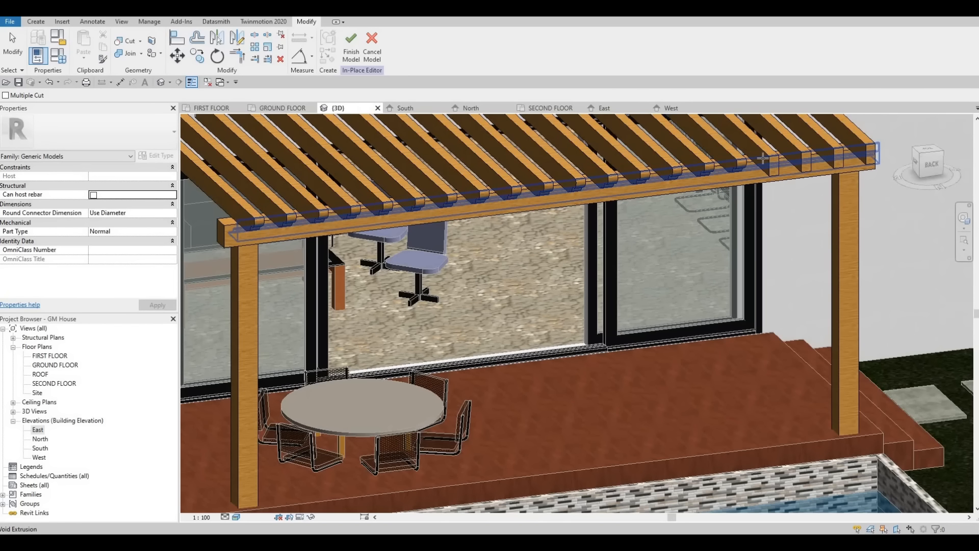
{"action": "left_click", "coordinate": [769, 155]}
{"action": "left_click", "coordinate": [796, 153]}
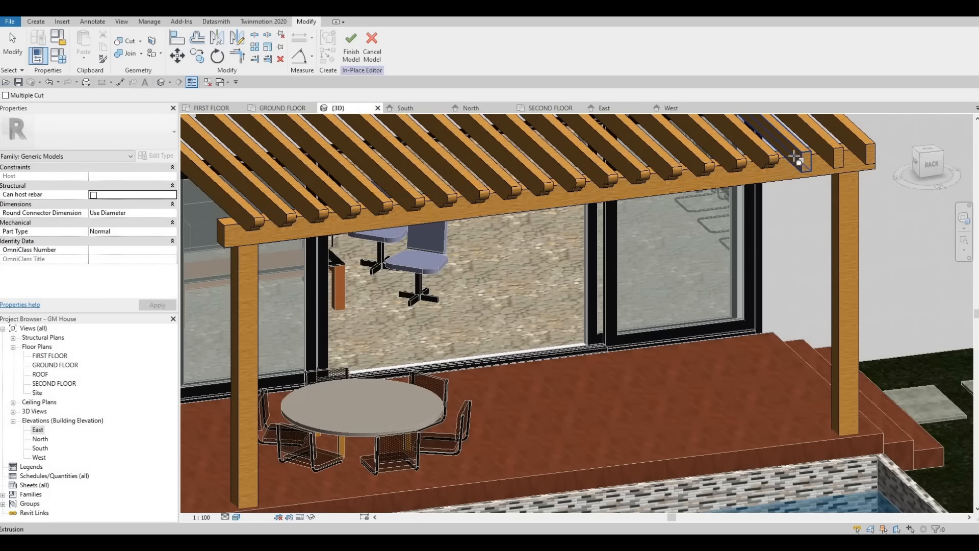
{"action": "left_click", "coordinate": [777, 171]}
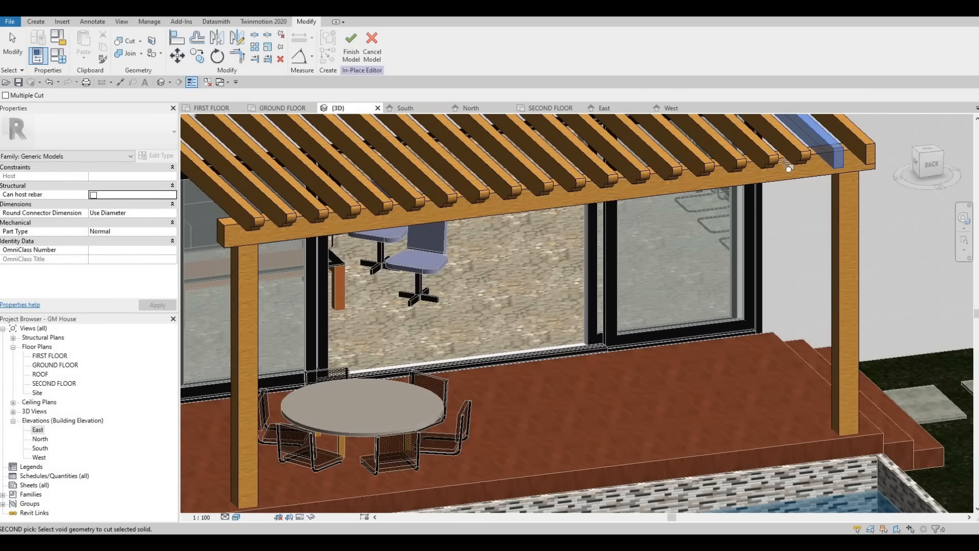
{"action": "left_click", "coordinate": [850, 150]}
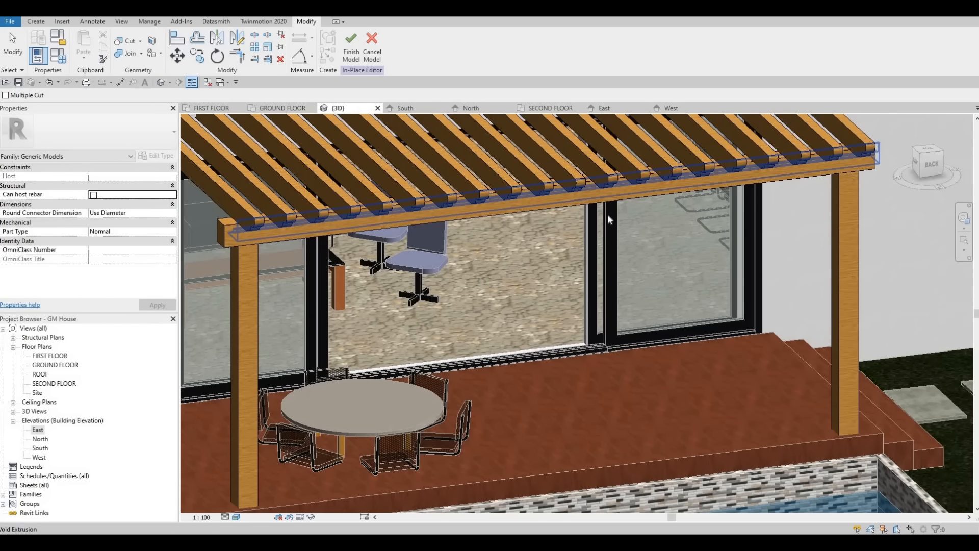
{"action": "key", "text": "Escape"}
{"action": "key", "text": "Escape"}
Step: Finish the in-place pergola model once the cut rafter ends have been reviewed along the row
{"action": "scroll", "coordinate": [709, 180], "scroll_direction": "down", "scroll_amount": 2}
{"action": "mouse_move", "coordinate": [713, 180]}
{"action": "middle_mouse_down", "text": "shift"}
{"action": "mouse_move", "coordinate": [754, 166]}
{"action": "mouse_move", "coordinate": [713, 180]}
{"action": "mouse_move", "coordinate": [721, 181]}
{"action": "mouse_move", "coordinate": [715, 172]}
{"action": "middle_mouse_up", "text": "shift"}
{"action": "middle_click_drag", "start_coordinate": [354, 192], "coordinate": [442, 187], "text": "shift"}
{"action": "scroll", "coordinate": [351, 186], "scroll_direction": "up", "scroll_amount": 3}
{"action": "middle_click_drag", "start_coordinate": [369, 233], "coordinate": [393, 221], "text": "shift"}
{"action": "scroll", "coordinate": [392, 221], "scroll_direction": "down", "scroll_amount": 4}
{"action": "middle_click_drag", "start_coordinate": [337, 262], "coordinate": [351, 191], "text": "shift"}
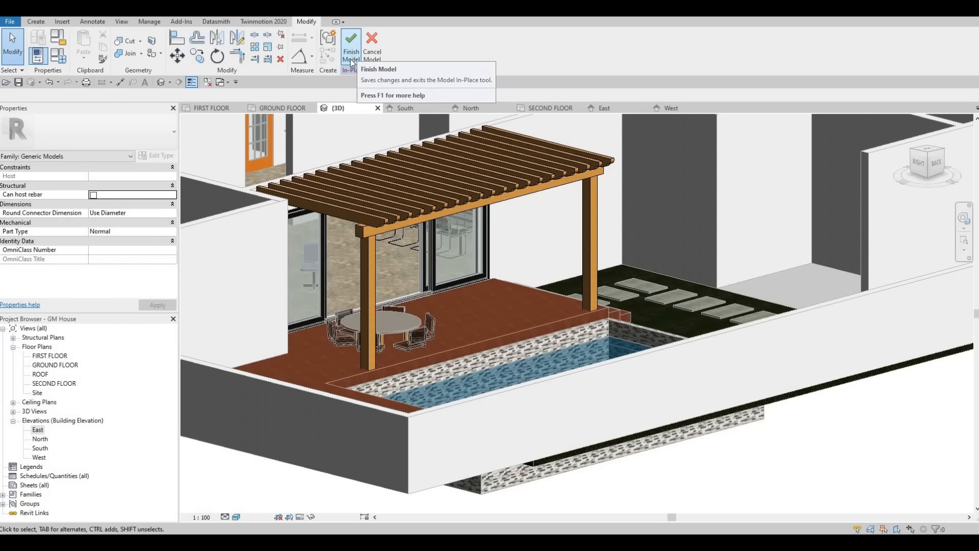
{"action": "left_click", "coordinate": [350, 60]}
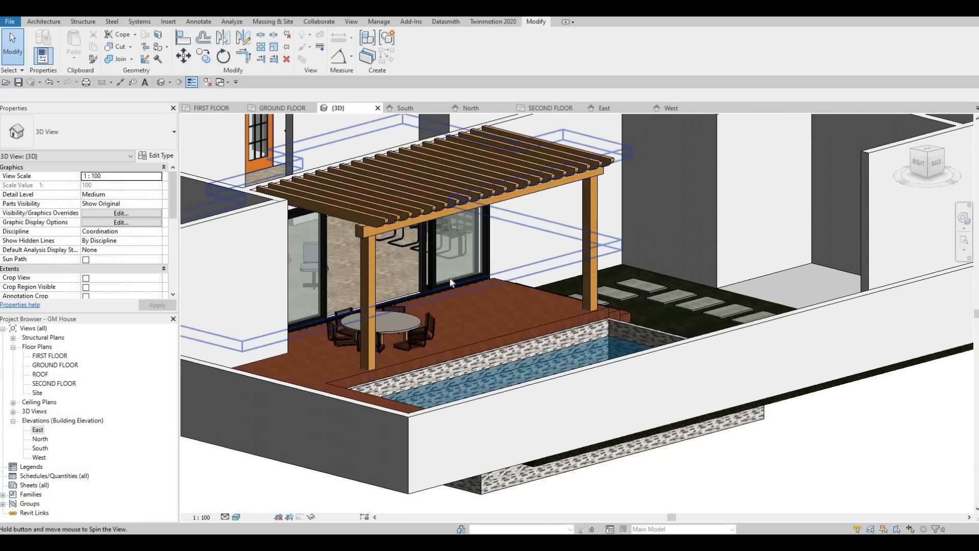
Step: Open the GROUND FLOOR plan with the pool terrace and the service rooms in view
{"action": "middle_click_drag", "start_coordinate": [399, 224], "coordinate": [49, 391], "text": "shift"}
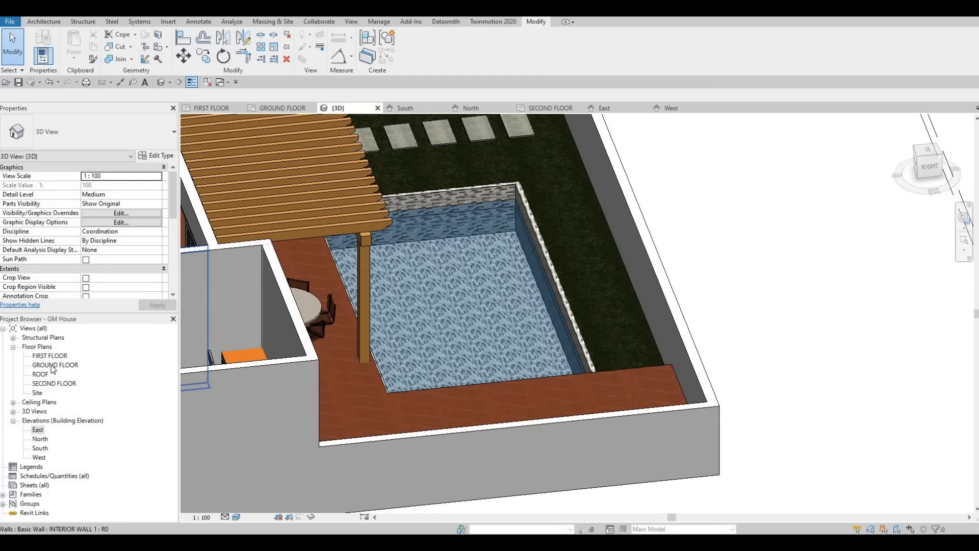
{"action": "double_click", "coordinate": [52, 368]}
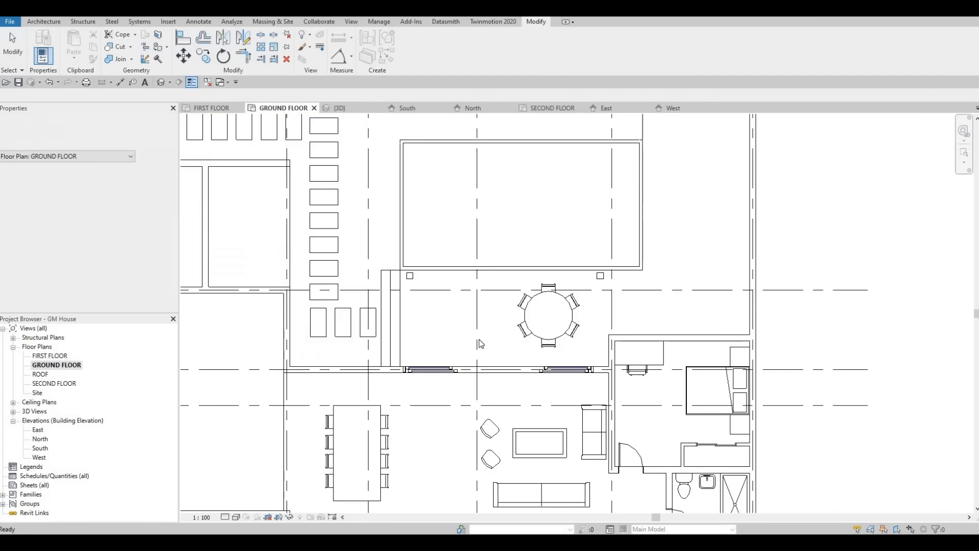
{"action": "scroll", "coordinate": [551, 387], "scroll_direction": "down", "scroll_amount": 2}
{"action": "middle_click_drag", "start_coordinate": [549, 384], "coordinate": [563, 380]}
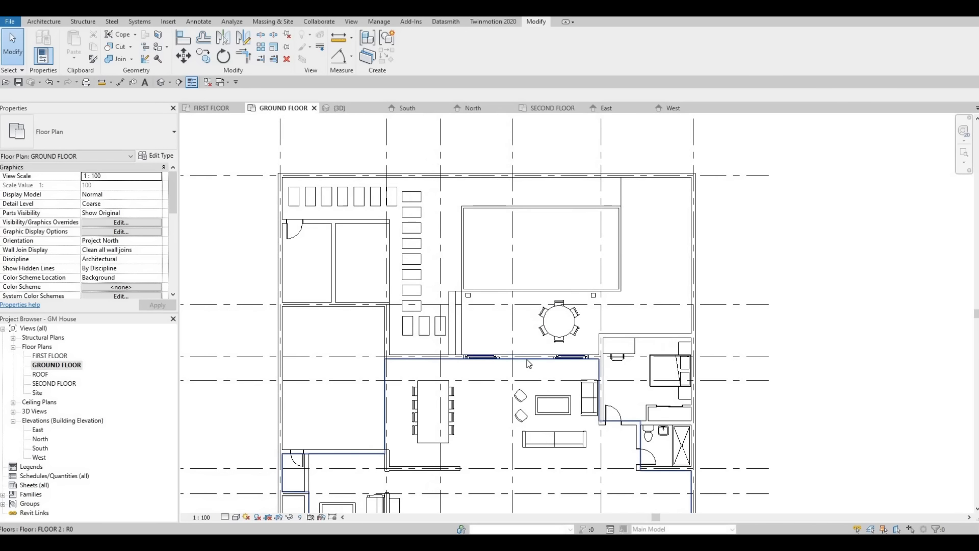
Step: Load the M_Washer_Dryer_Combo family from the Mid-Range domestic appliances under Specialty Equipment in the metric library
{"action": "key", "text": "F1"}
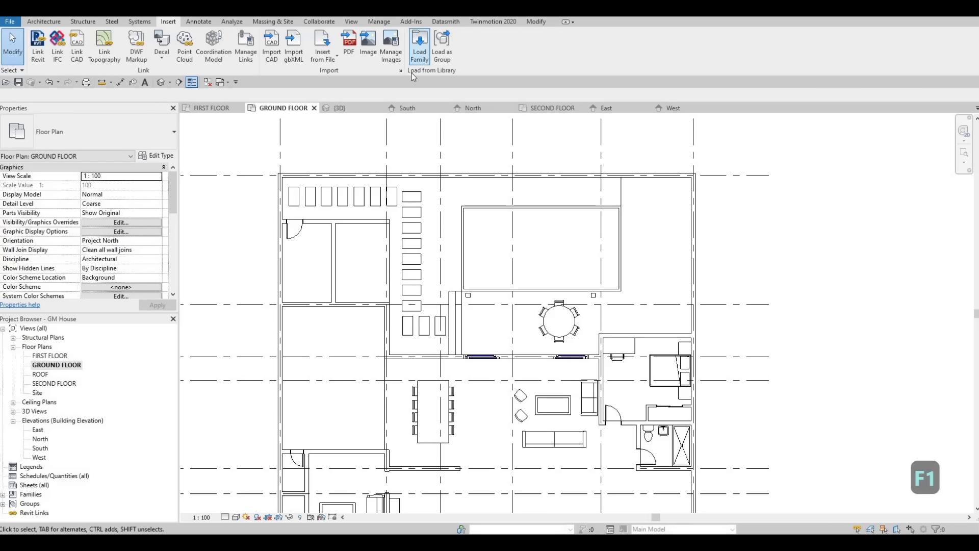
{"action": "left_click", "coordinate": [420, 47]}
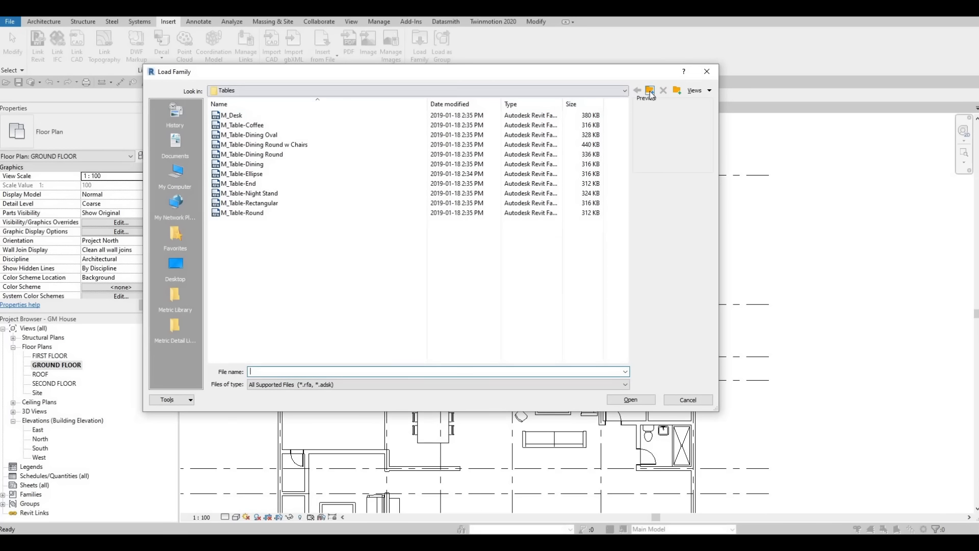
{"action": "left_click", "coordinate": [649, 91]}
{"action": "left_click", "coordinate": [650, 91]}
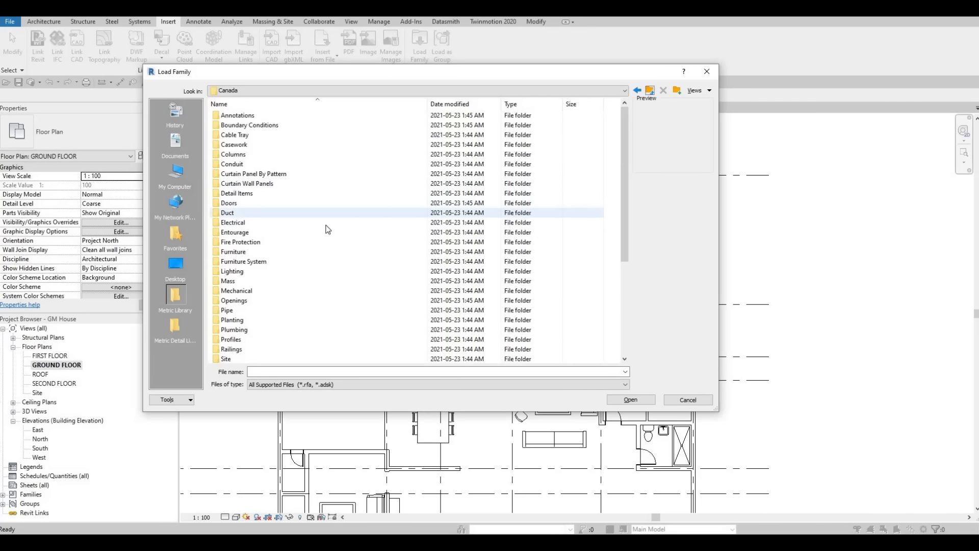
{"action": "scroll", "coordinate": [331, 224], "scroll_direction": "down", "scroll_amount": 3}
{"action": "double_click", "coordinate": [256, 271]}
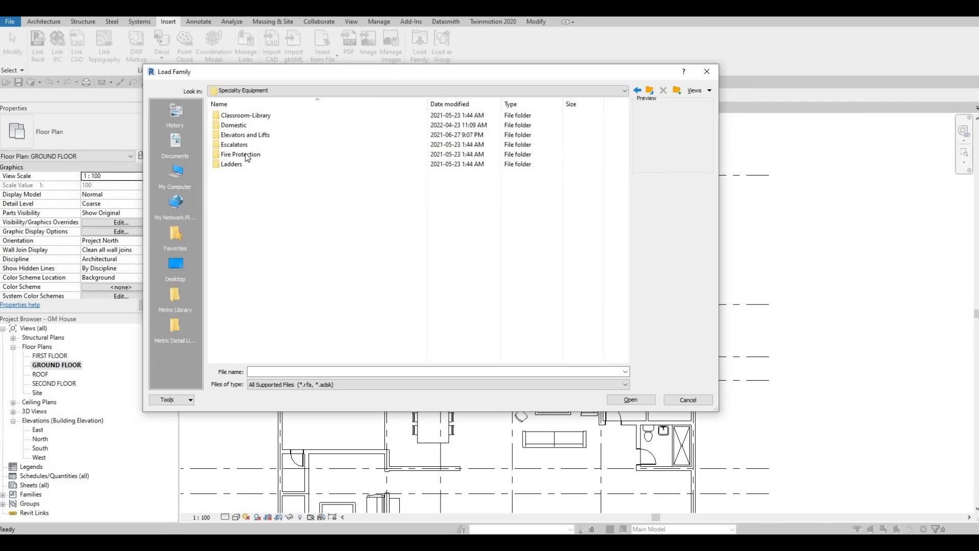
{"action": "double_click", "coordinate": [251, 126]}
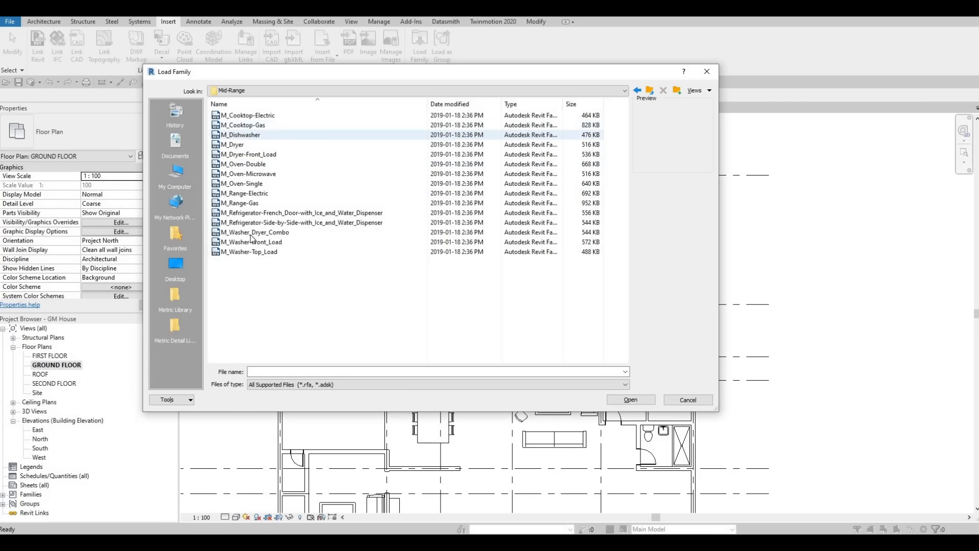
{"action": "left_click", "coordinate": [255, 232]}
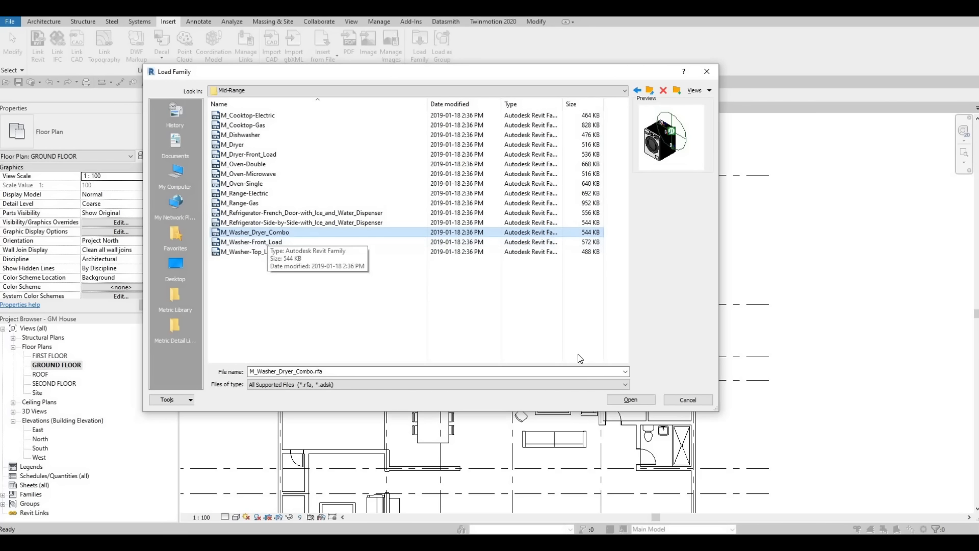
{"action": "left_click", "coordinate": [631, 400]}
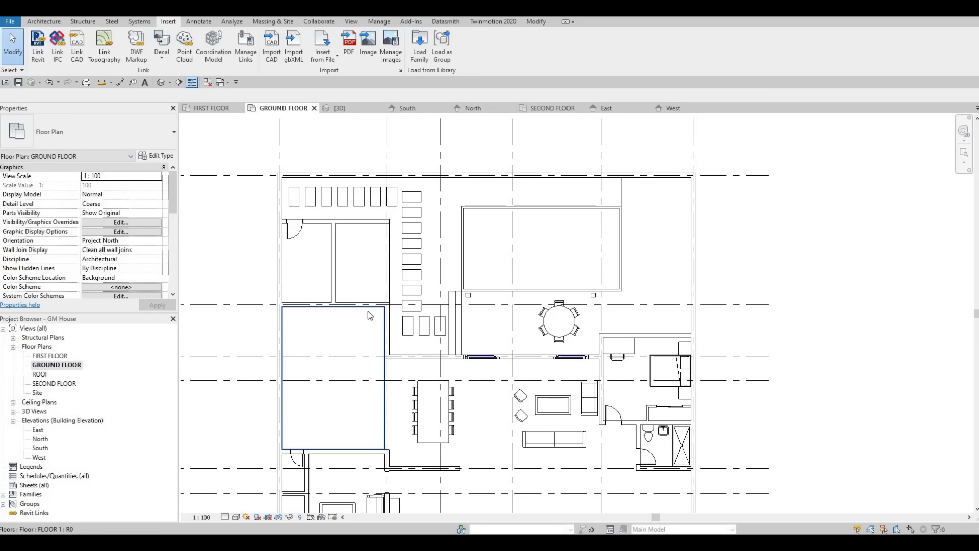
Step: Place a rotated 600mm washer-dryer in the service room's lower corner, with its back against the dividing wall
{"action": "scroll", "coordinate": [321, 273], "scroll_direction": "up", "scroll_amount": 5}
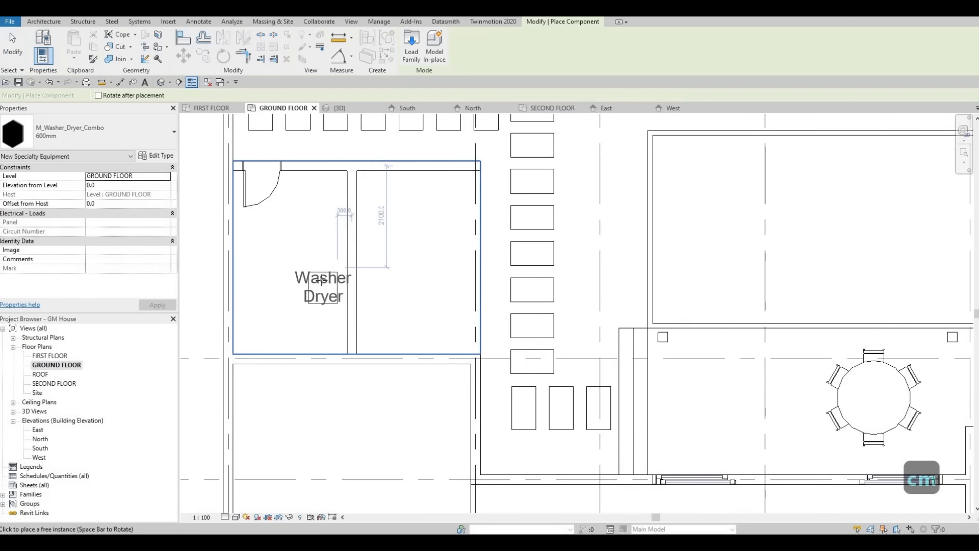
{"action": "key", "text": "space"}
{"action": "key", "text": "space"}
{"action": "key", "text": "space"}
{"action": "scroll", "coordinate": [341, 316], "scroll_direction": "up", "scroll_amount": 1}
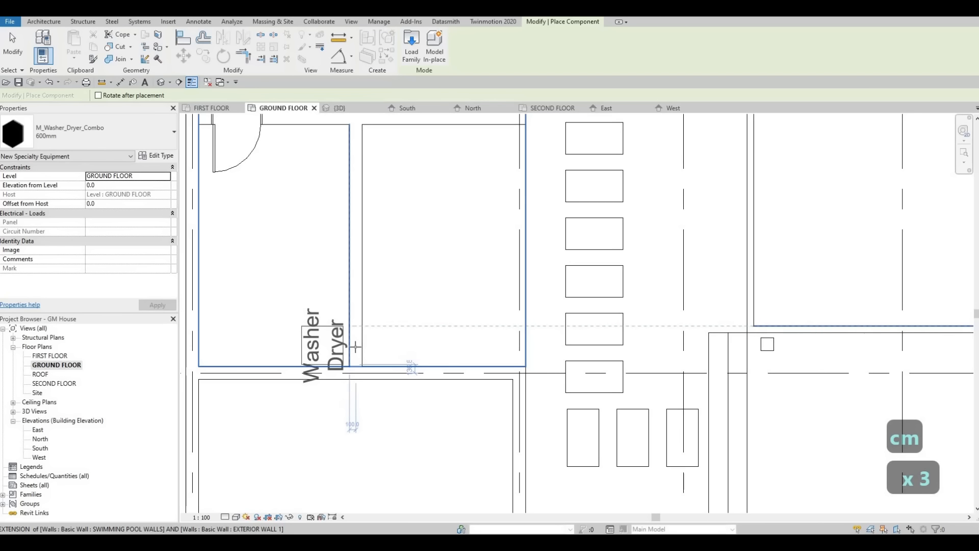
{"action": "left_click", "coordinate": [360, 347]}
{"action": "key", "text": "Escape"}
{"action": "key", "text": "Escape"}
{"action": "key", "text": "Escape"}
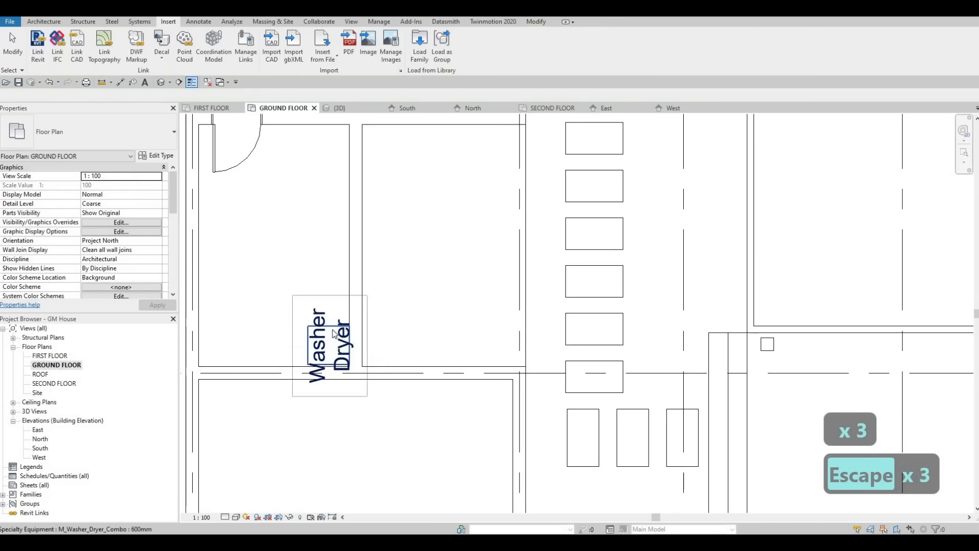
Step: Copy the washer-dryer straight up along the dividing wall so the second unit sits directly against the first
{"action": "left_click", "coordinate": [335, 336]}
{"action": "key", "text": "c"}
{"action": "key", "text": "o"}
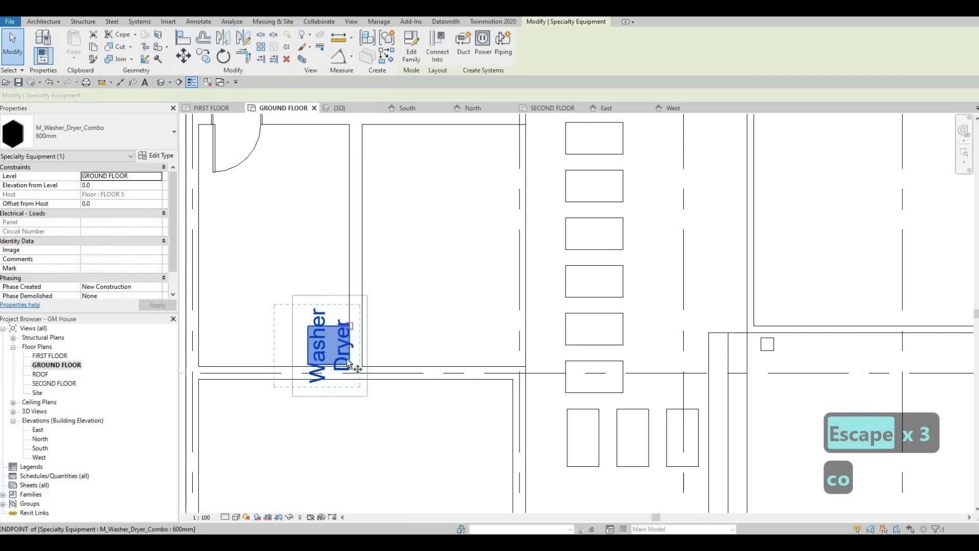
{"action": "left_click", "coordinate": [348, 363]}
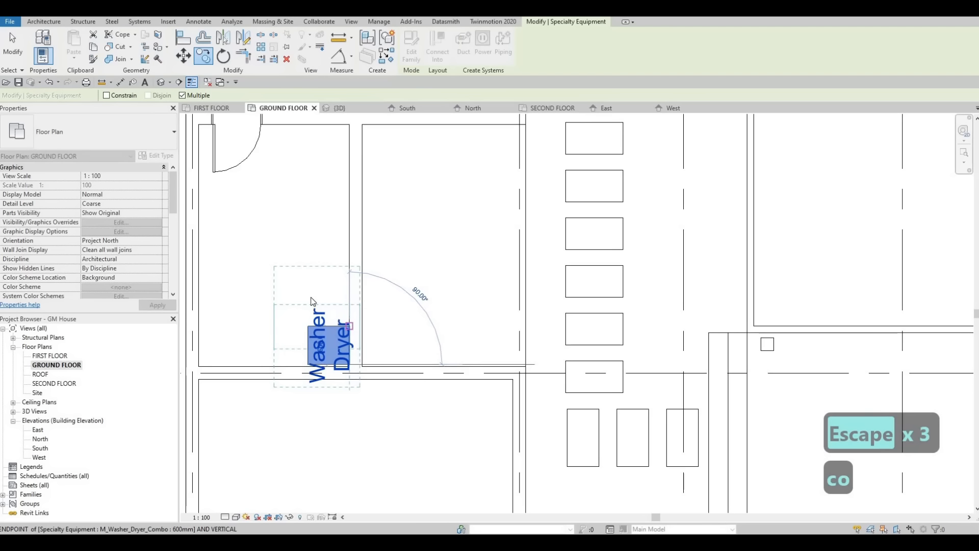
{"action": "left_click", "coordinate": [352, 325]}
{"action": "key", "text": "Escape"}
{"action": "key", "text": "Escape"}
Step: Turn off Show Label in the 600mm washer-dryer's type properties
{"action": "left_click", "coordinate": [301, 319]}
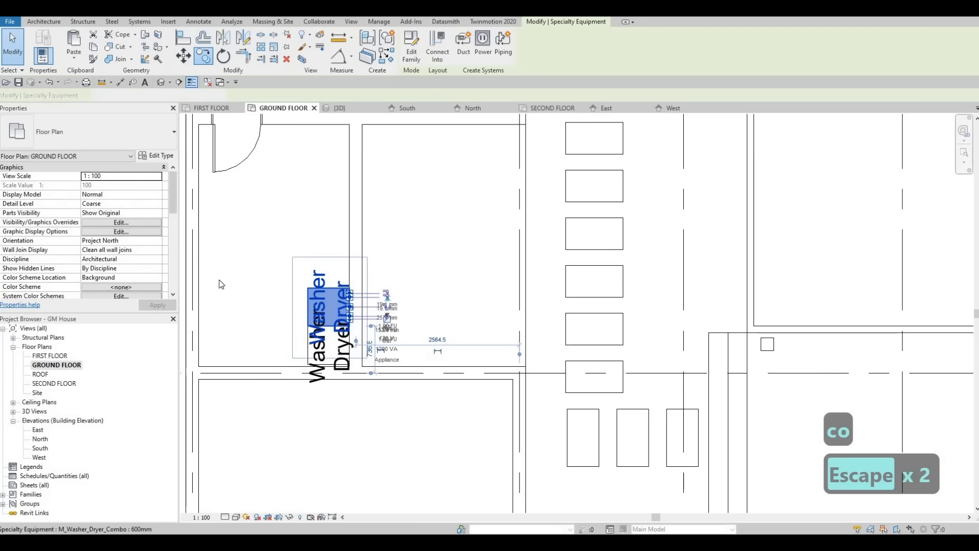
{"action": "left_click", "coordinate": [163, 156]}
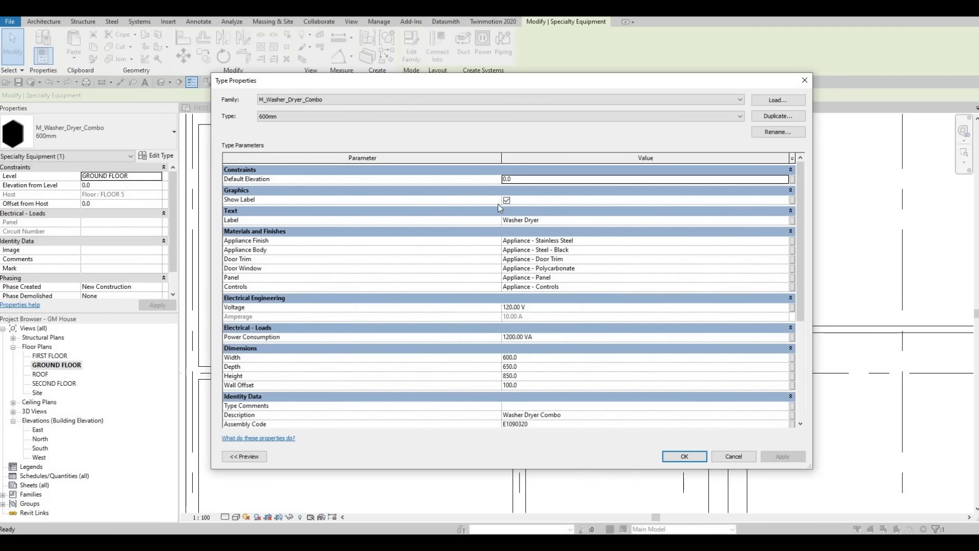
{"action": "left_click", "coordinate": [507, 199]}
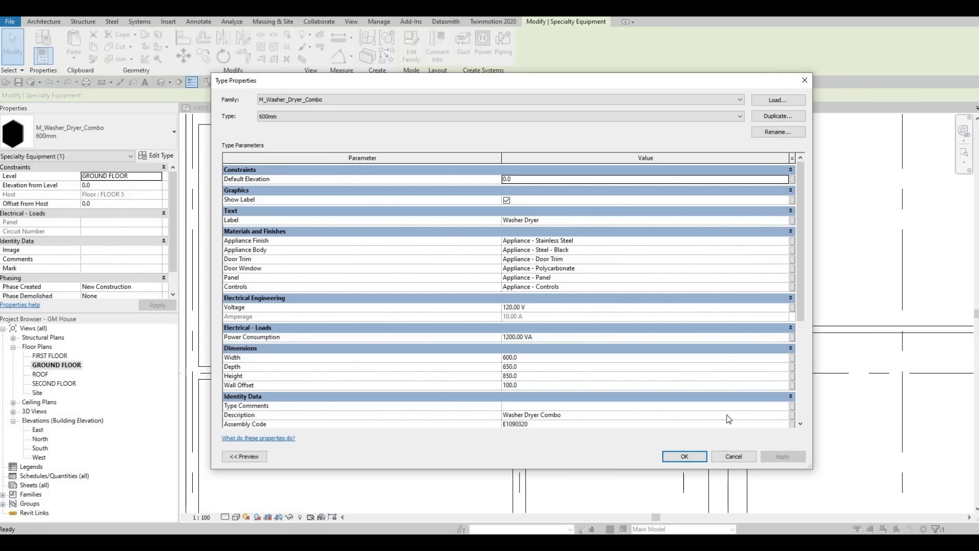
{"action": "left_click", "coordinate": [685, 456]}
{"action": "key", "text": "Escape"}
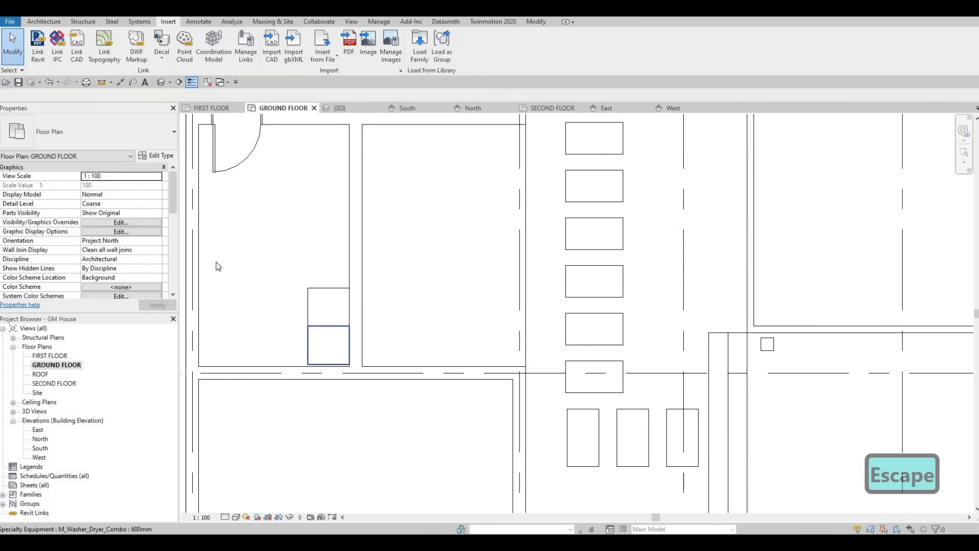
Step: Check the lower washer-dryer's type properties and clear the selection
{"action": "left_click", "coordinate": [328, 346]}
{"action": "left_click", "coordinate": [165, 155]}
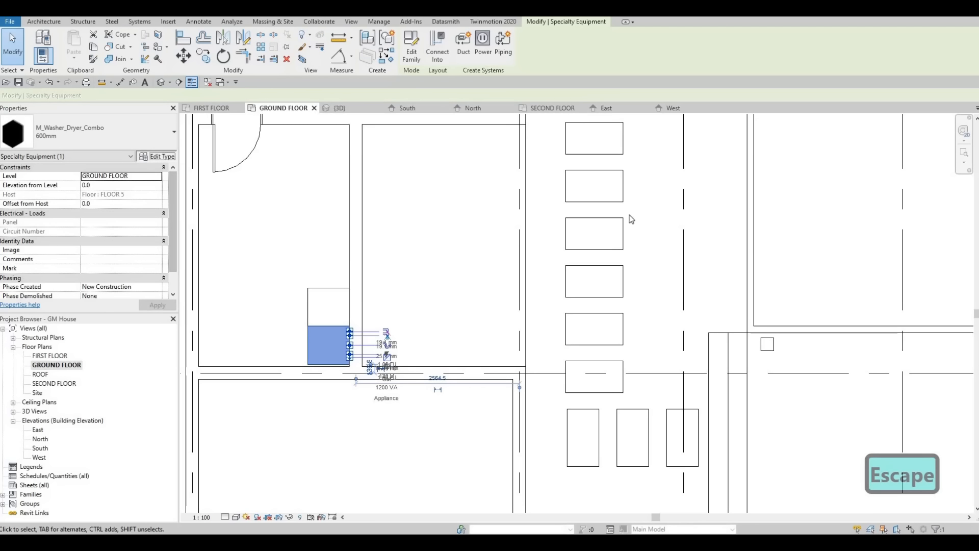
{"action": "key", "text": "Escape"}
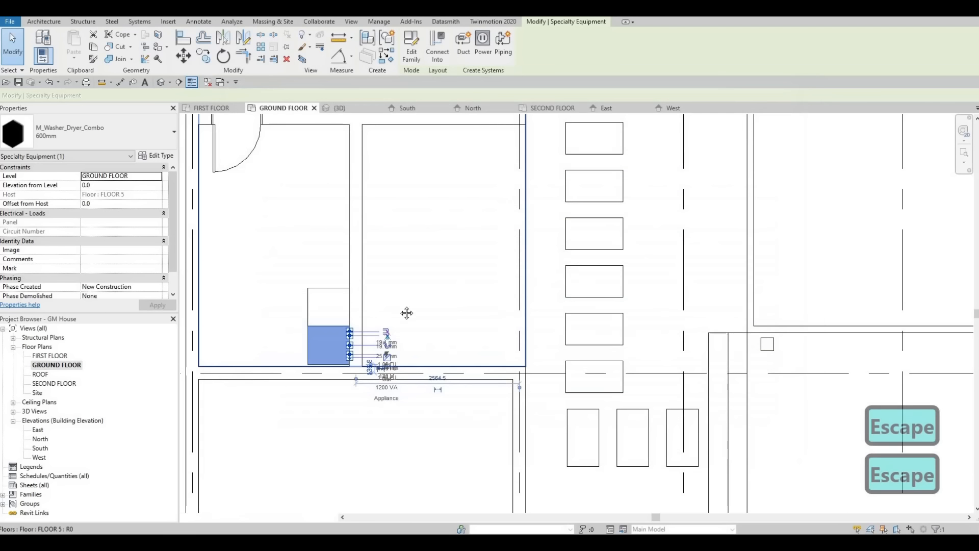
{"action": "key", "text": "Escape"}
{"action": "key", "text": "Escape"}
{"action": "scroll", "coordinate": [430, 306], "scroll_direction": "down", "scroll_amount": 1}
{"action": "middle_click_drag", "start_coordinate": [336, 353], "coordinate": [418, 356]}
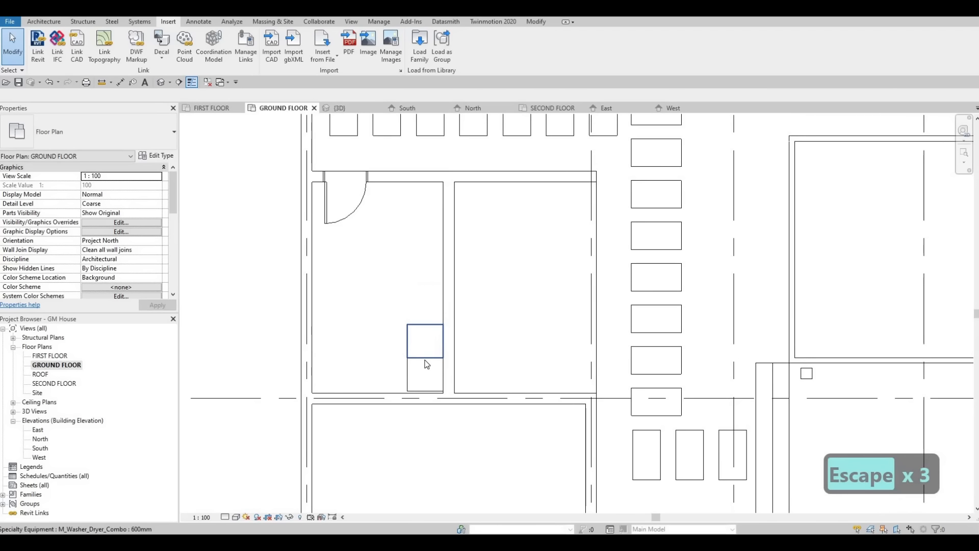
{"action": "key", "text": "Escape"}
{"action": "scroll", "coordinate": [419, 368], "scroll_direction": "up", "scroll_amount": 1}
{"action": "left_click_drag", "start_coordinate": [402, 345], "coordinate": [405, 357]}
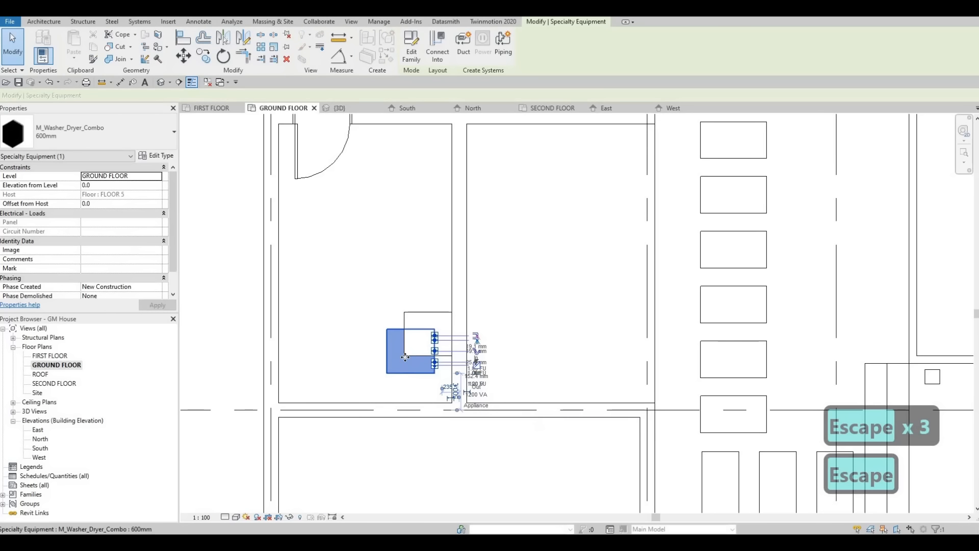
{"action": "key", "text": "ctrl+z"}
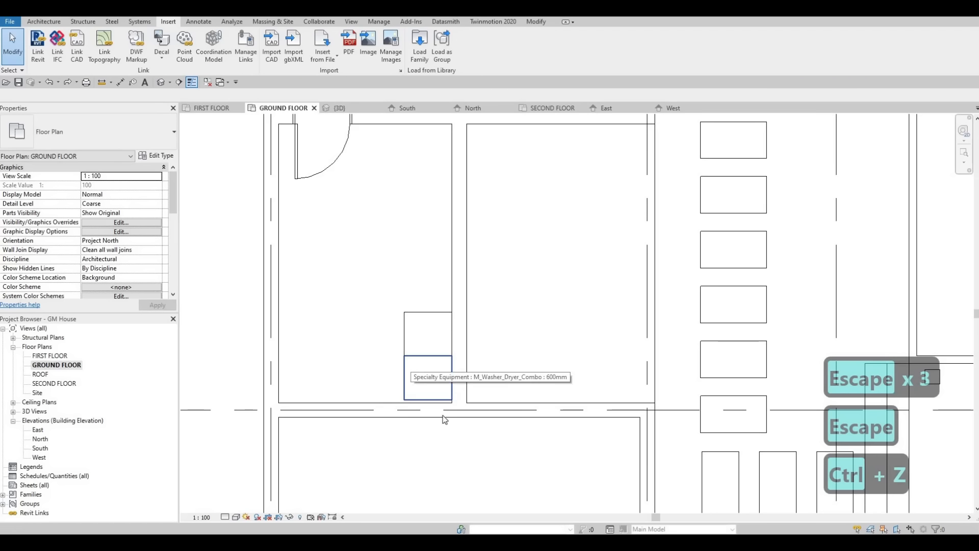
Step: Align the lower washer-dryer to the room's lower wall face, and align the upper washer-dryer flush against it
{"action": "key", "text": "a"}
{"action": "key", "text": "l"}
{"action": "scroll", "coordinate": [443, 391], "scroll_direction": "up", "scroll_amount": 2}
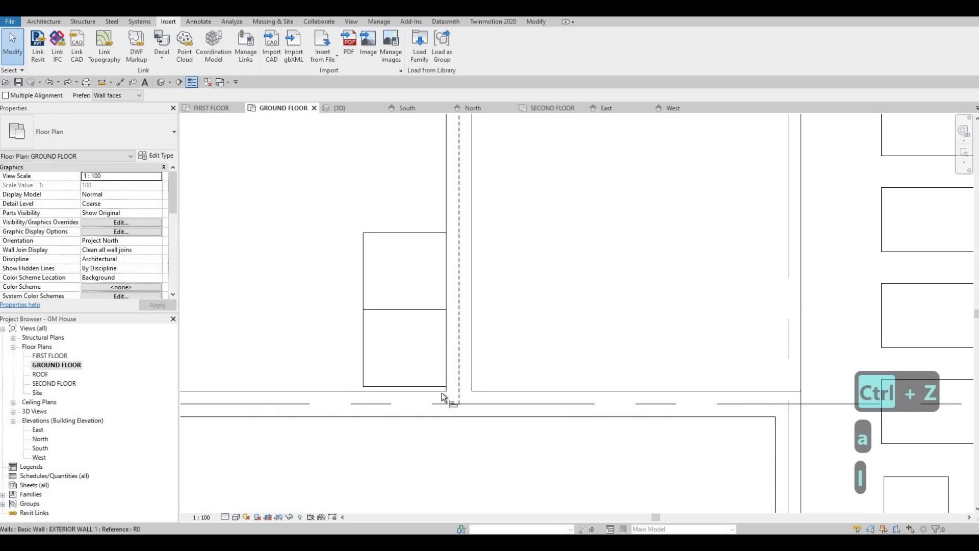
{"action": "left_click", "coordinate": [442, 389]}
{"action": "left_click", "coordinate": [441, 385]}
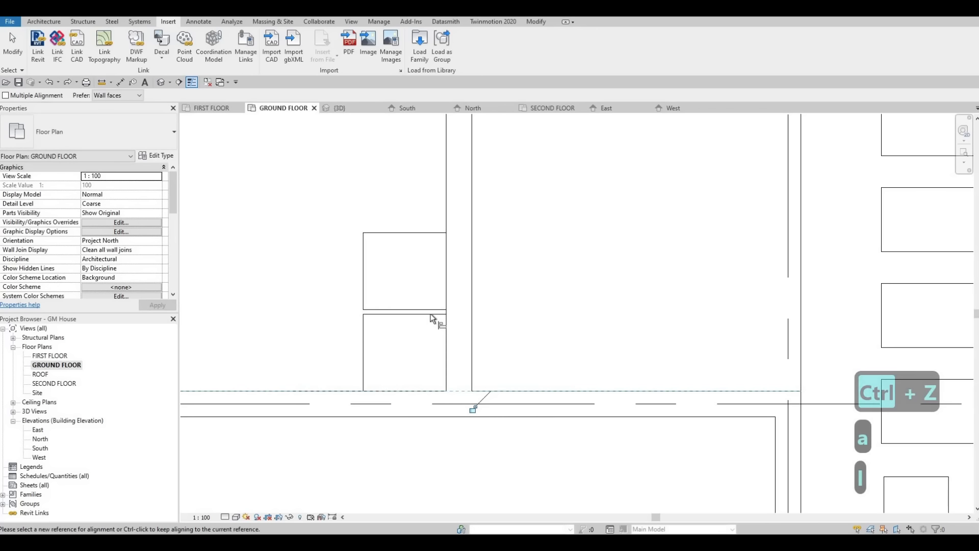
{"action": "left_click", "coordinate": [430, 310]}
{"action": "left_click", "coordinate": [386, 310]}
{"action": "key", "text": "Escape"}
{"action": "scroll", "coordinate": [401, 319], "scroll_direction": "down", "scroll_amount": 4}
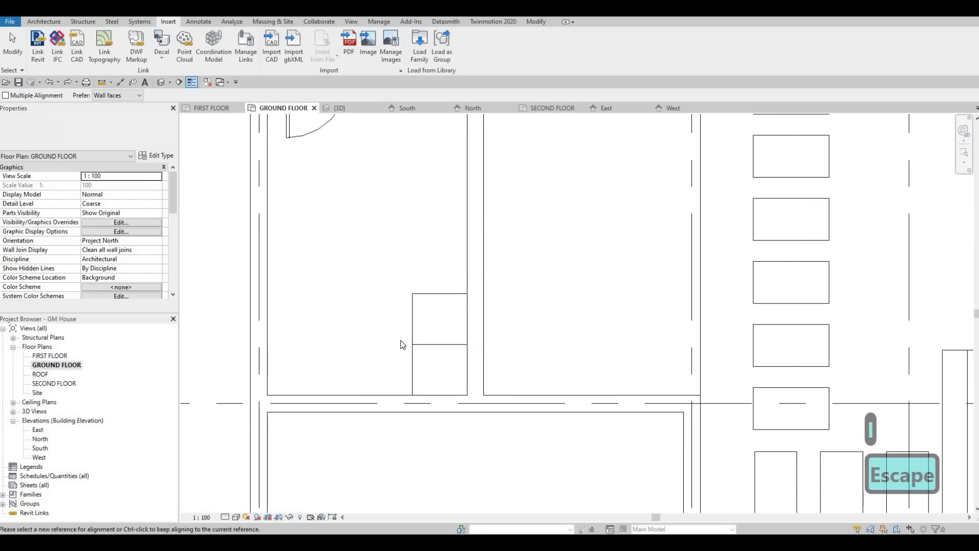
{"action": "key", "text": "Escape"}
Step: Check the type of the sink used in the ground floor bathroom
{"action": "middle_click_drag", "start_coordinate": [300, 254], "coordinate": [309, 287]}
{"action": "scroll", "coordinate": [311, 290], "scroll_direction": "down", "scroll_amount": 2}
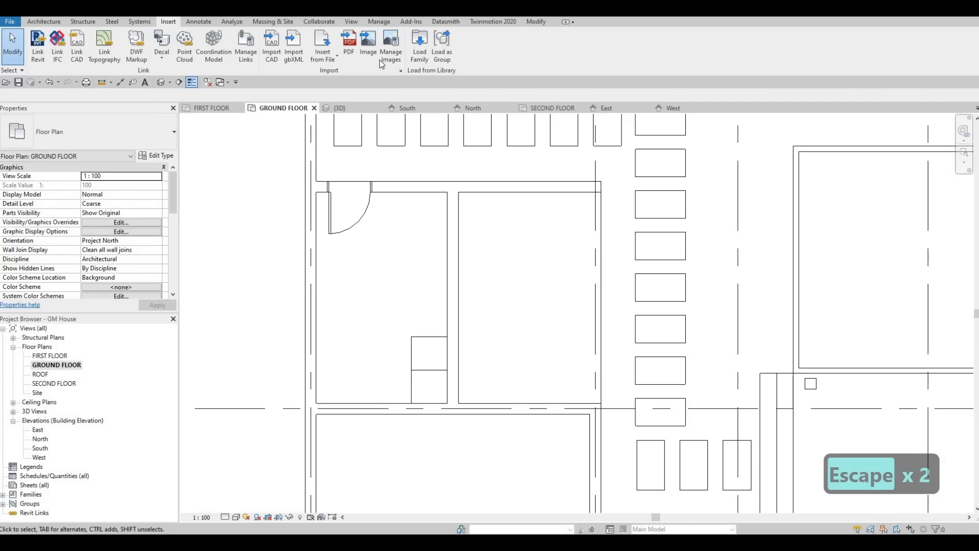
{"action": "scroll", "coordinate": [540, 305], "scroll_direction": "down", "scroll_amount": 5}
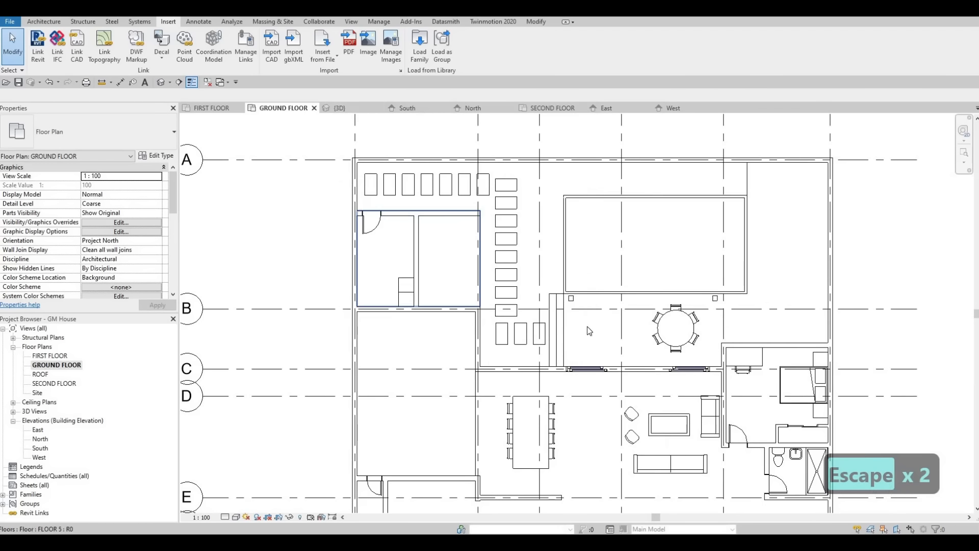
{"action": "scroll", "coordinate": [744, 298], "scroll_direction": "up", "scroll_amount": 4}
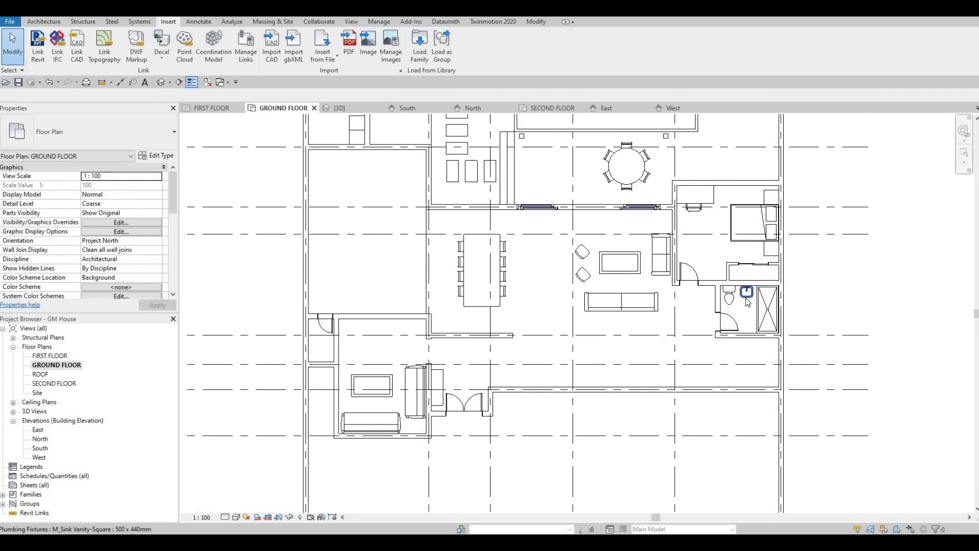
{"action": "left_click", "coordinate": [747, 292]}
{"action": "key", "text": "Escape"}
{"action": "middle_click_drag", "start_coordinate": [367, 118], "coordinate": [410, 235]}
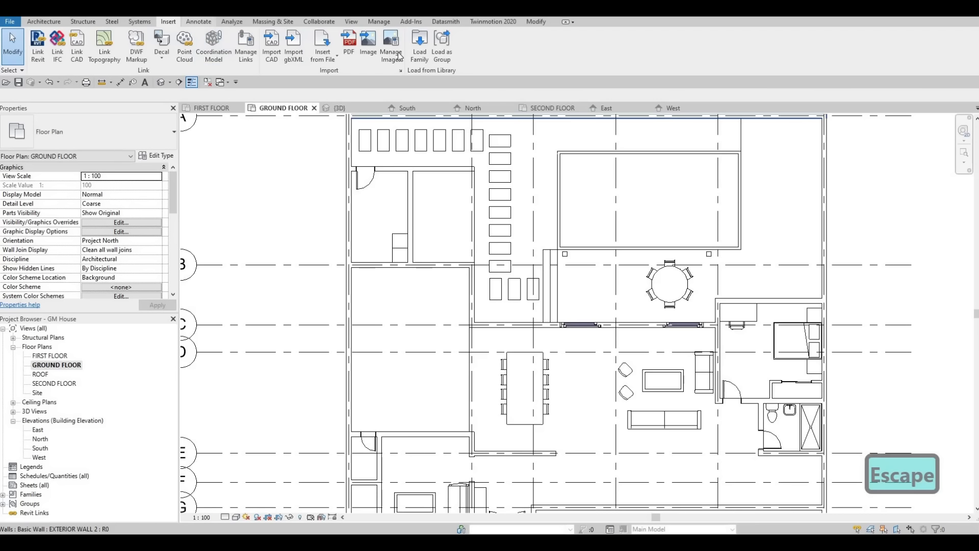
Step: Load the M_Sink-Single-2D family from the metric library's Plumbing, Architectural, Fixtures, Sinks folder
{"action": "left_click", "coordinate": [419, 46]}
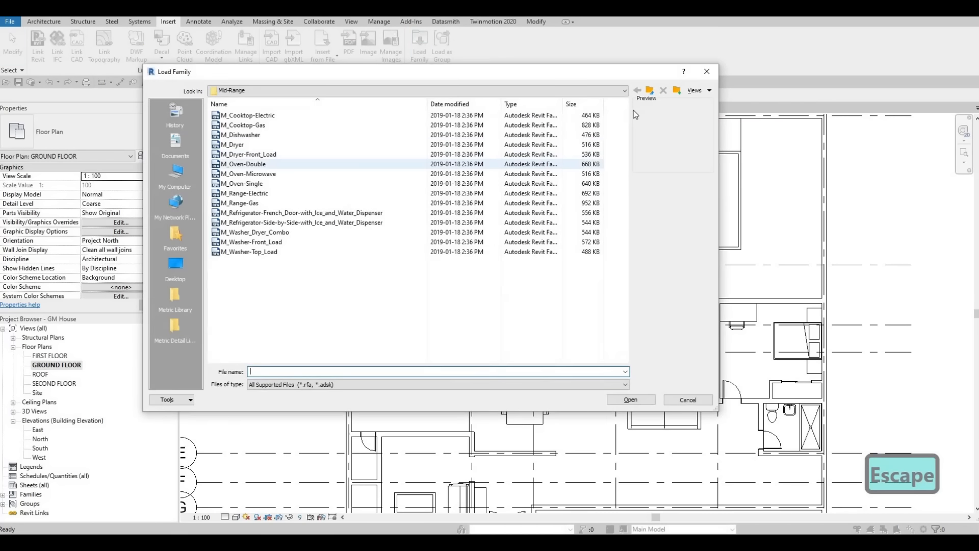
{"action": "left_click", "coordinate": [651, 94]}
{"action": "left_click", "coordinate": [651, 94]}
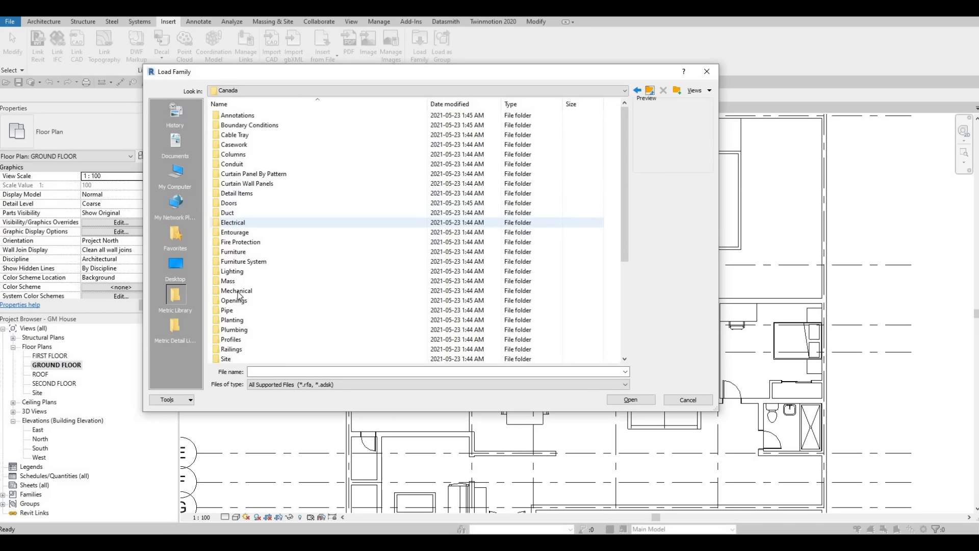
{"action": "double_click", "coordinate": [237, 330]}
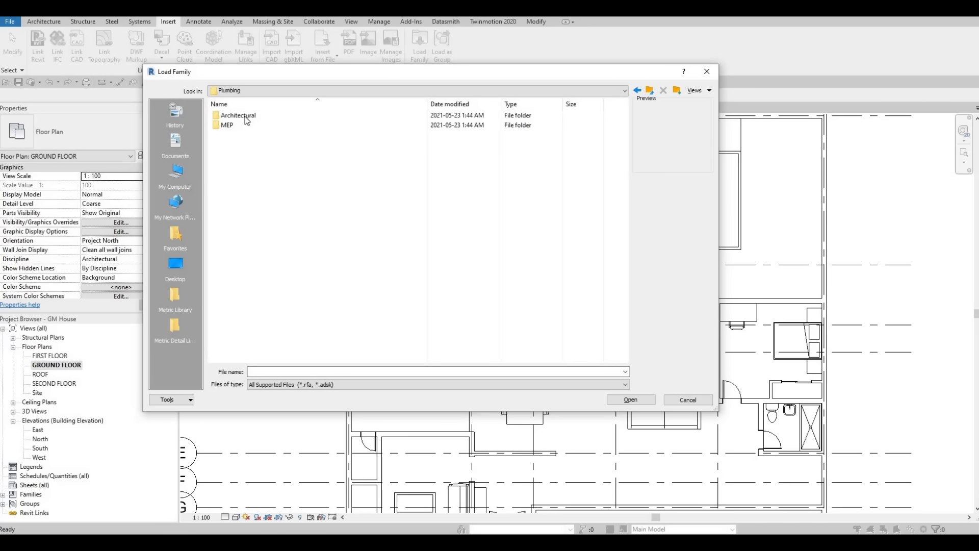
{"action": "double_click", "coordinate": [232, 115]}
{"action": "double_click", "coordinate": [229, 125]}
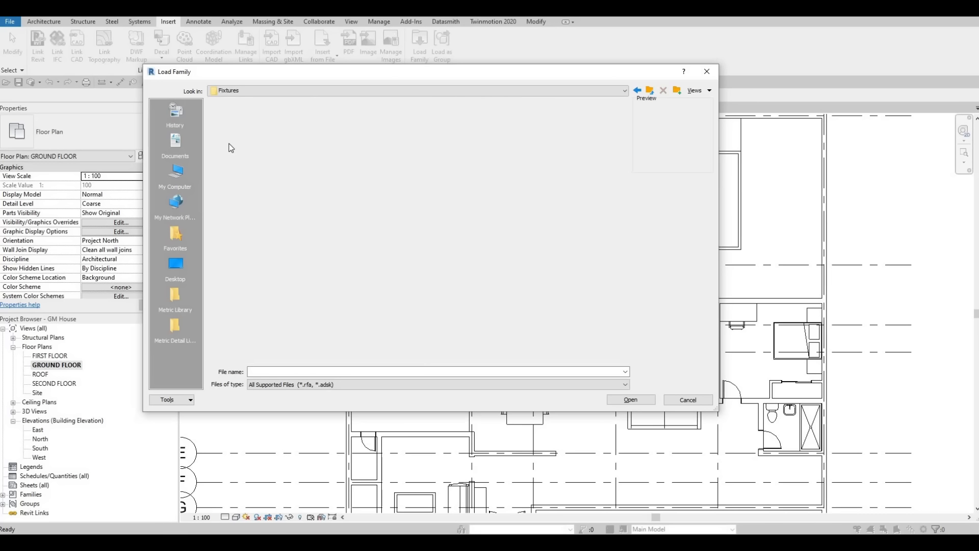
{"action": "double_click", "coordinate": [228, 154]}
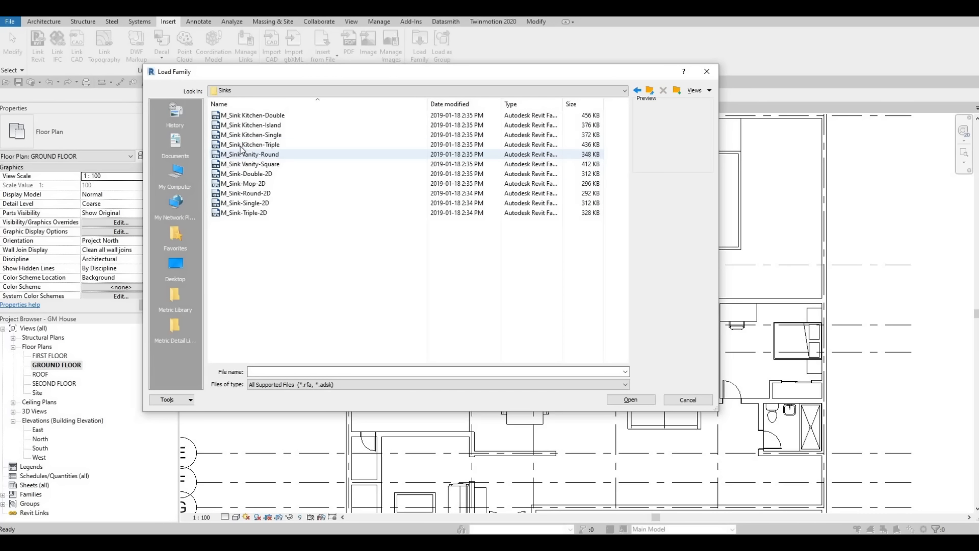
{"action": "left_click", "coordinate": [236, 165]}
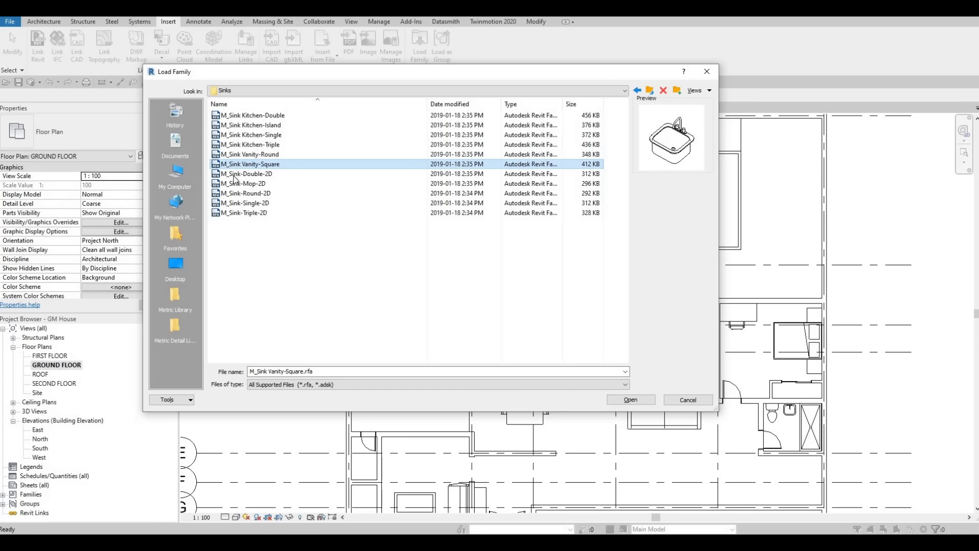
{"action": "left_click", "coordinate": [233, 194]}
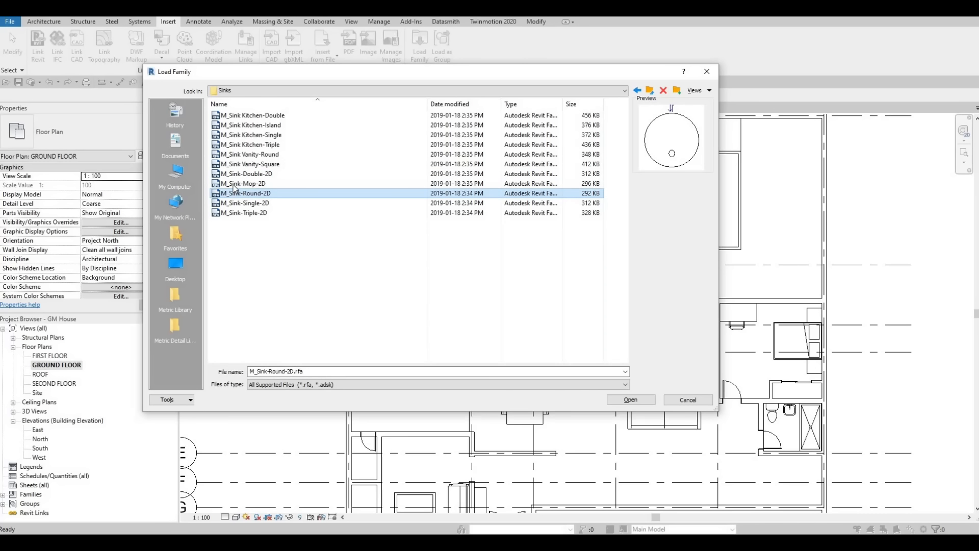
{"action": "left_click", "coordinate": [238, 203]}
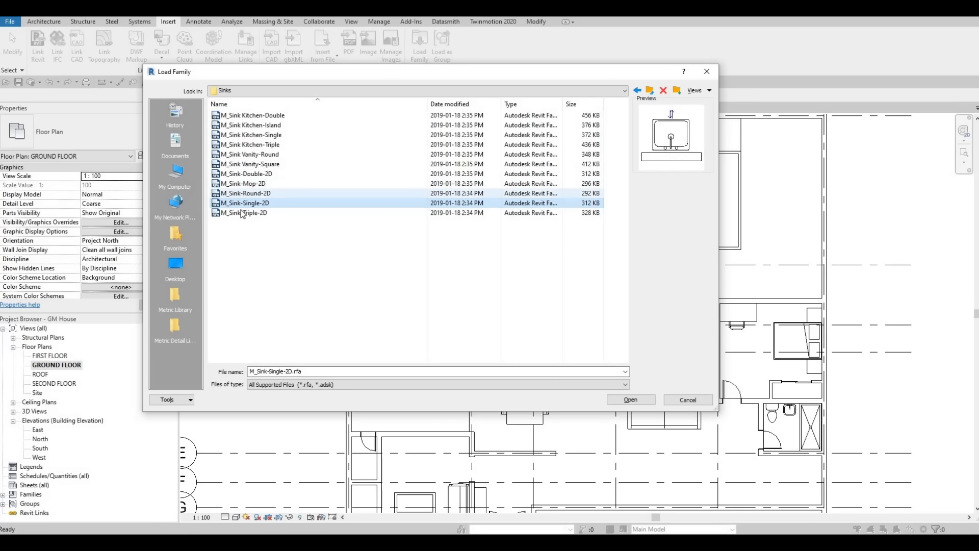
{"action": "left_click", "coordinate": [631, 399]}
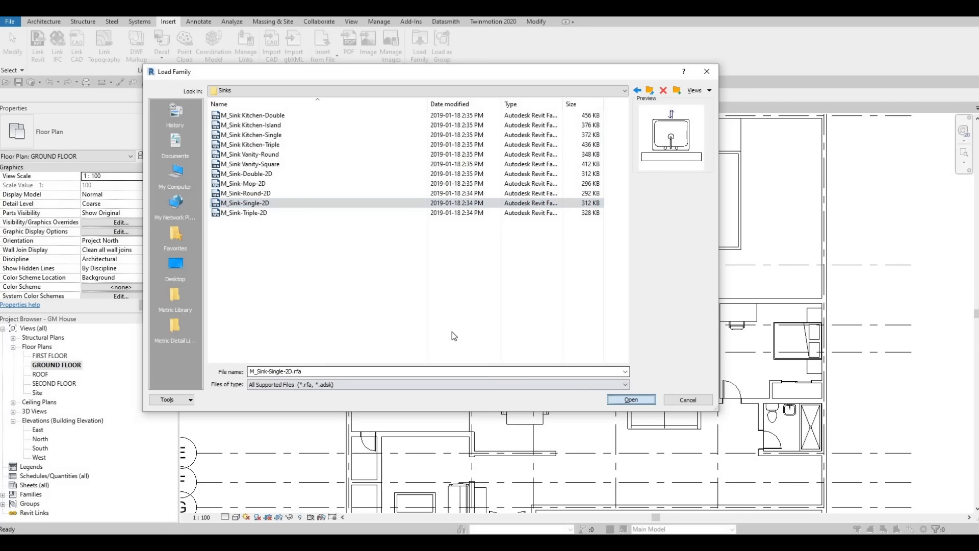
Step: Place the 660 x 560mm single sink on the dividing wall above the washer-dryers, about 1400 mm from the service room's upper wall
{"action": "key", "text": "c"}
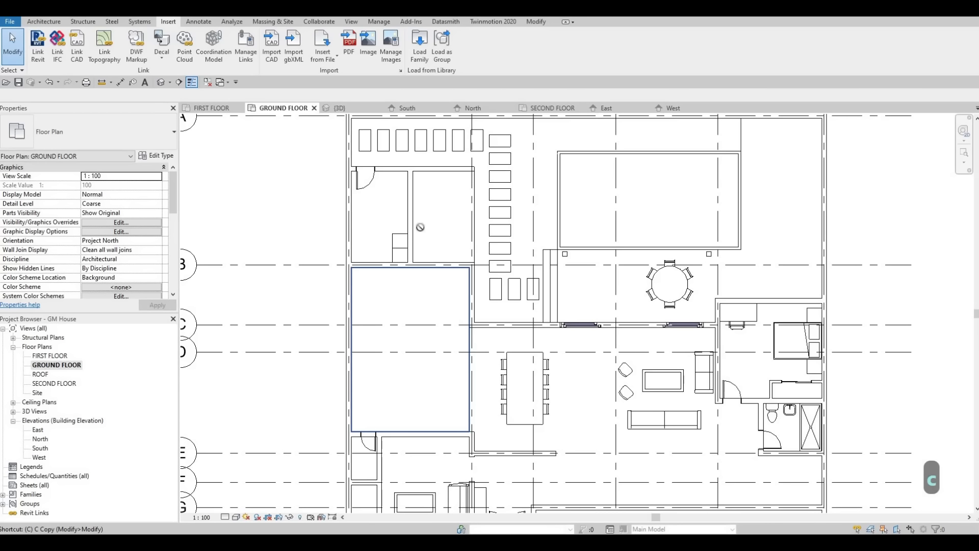
{"action": "key", "text": "m"}
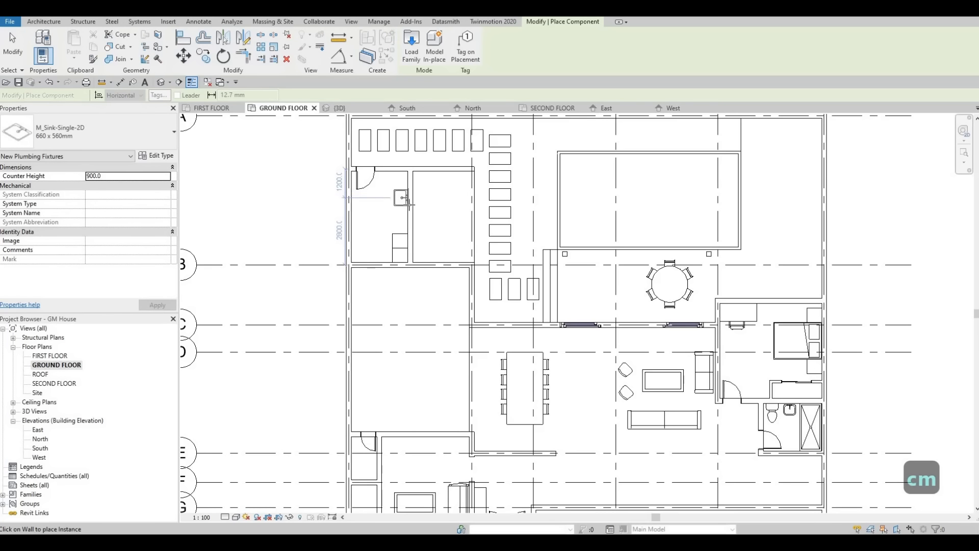
{"action": "left_click", "coordinate": [402, 206]}
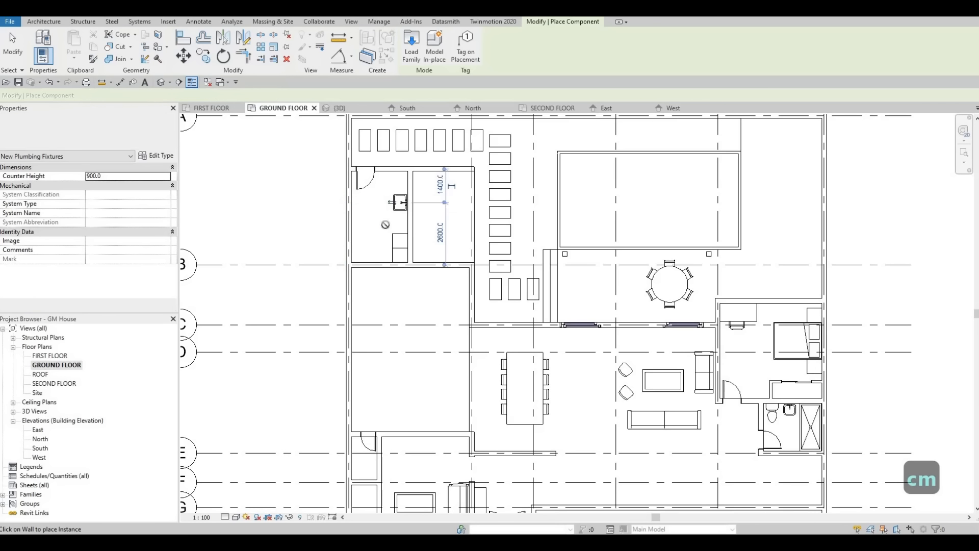
{"action": "key", "text": "Escape"}
{"action": "key", "text": "Escape"}
Step: Draw a vertical Thin Lines detail line 3800 mm long just in front of the washer-dryers, from the lower wall to the upper wall
{"action": "scroll", "coordinate": [391, 194], "scroll_direction": "up", "scroll_amount": 3}
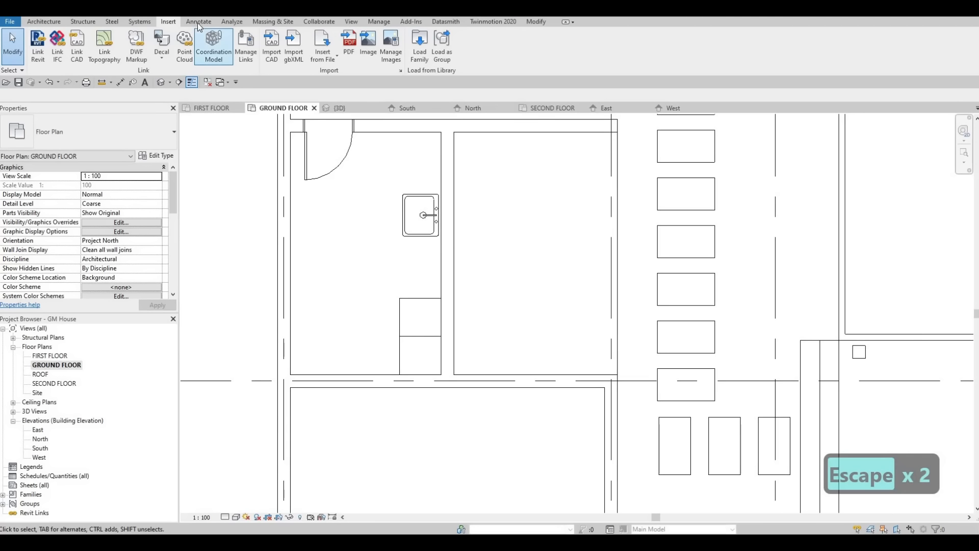
{"action": "left_click", "coordinate": [198, 21]}
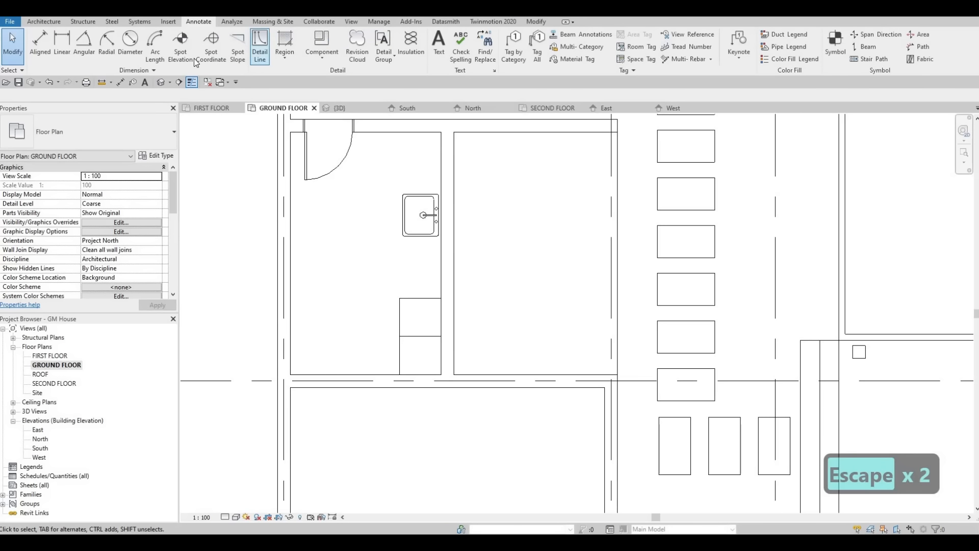
{"action": "left_click", "coordinate": [260, 49]}
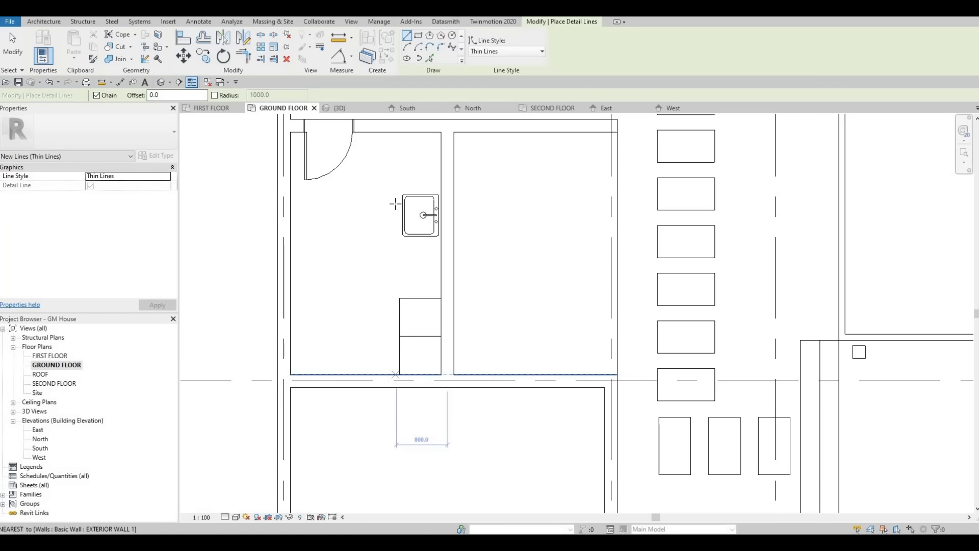
{"action": "left_click", "coordinate": [396, 374]}
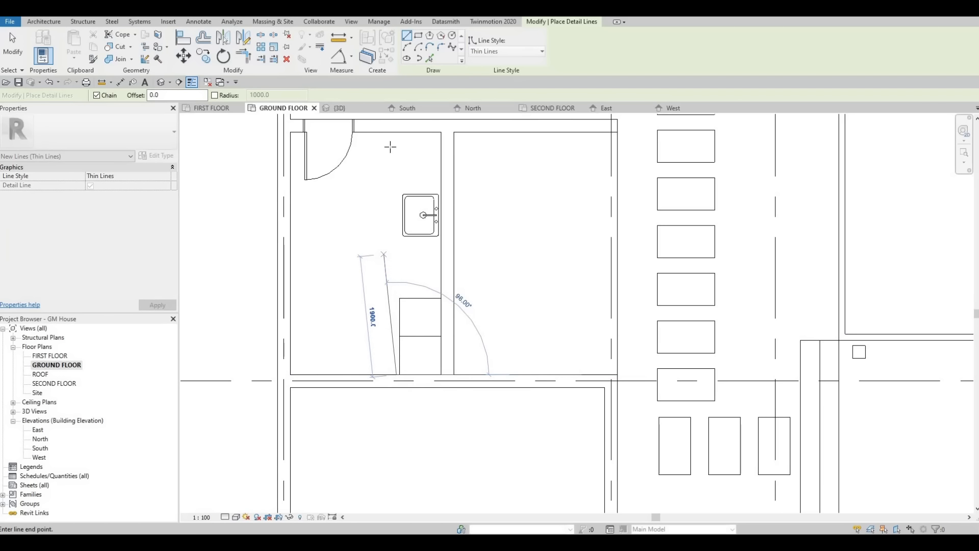
{"action": "left_click", "coordinate": [402, 181]}
{"action": "key", "text": "Escape"}
{"action": "key", "text": "Escape"}
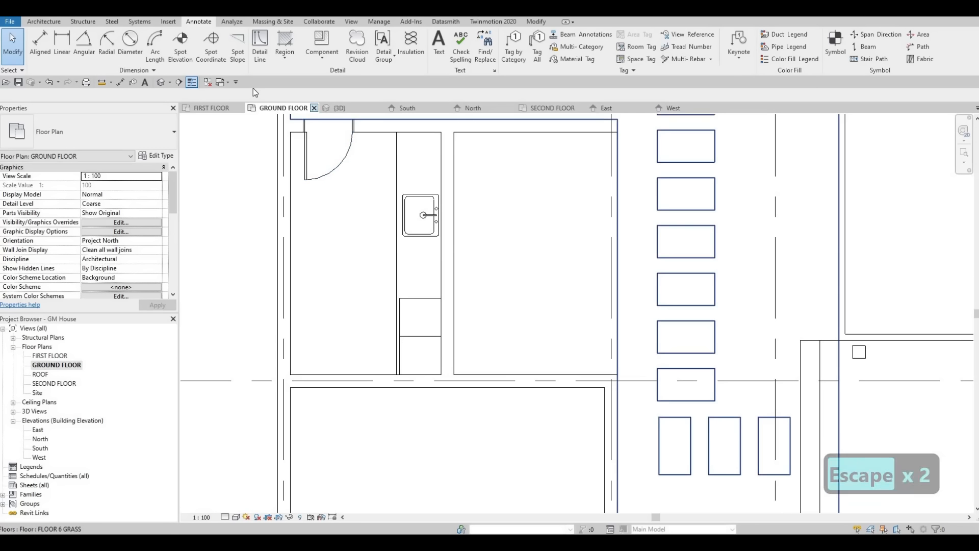
Step: Draw a vertical detail line in the <Demolished> style through the sink and washer-dryers, from the upper wall to the lower wall
{"action": "left_click", "coordinate": [267, 61]}
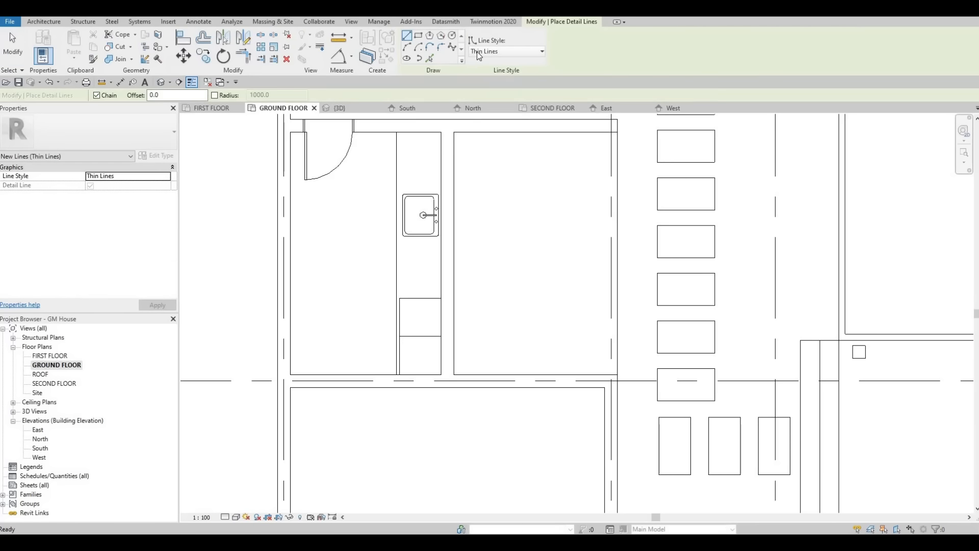
{"action": "left_click", "coordinate": [491, 51]}
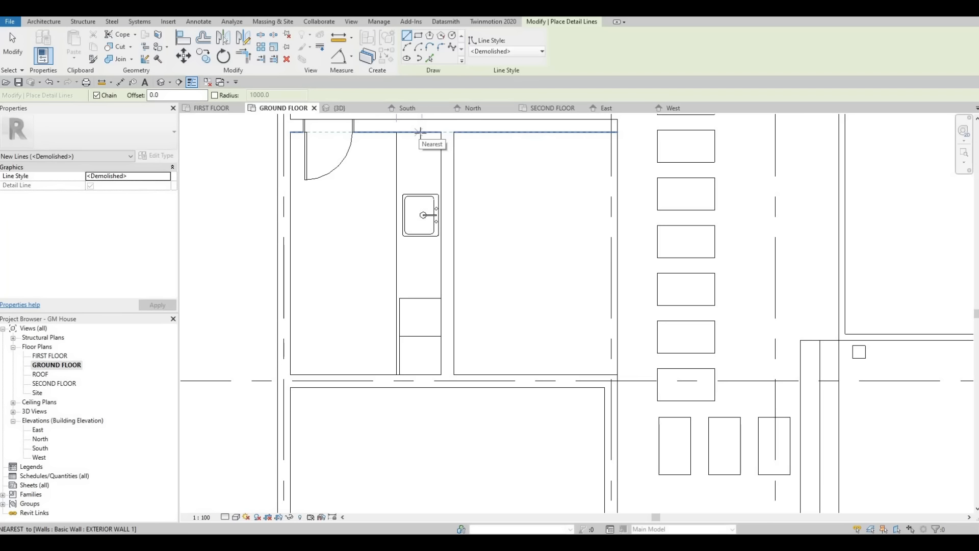
{"action": "left_click", "coordinate": [414, 132]}
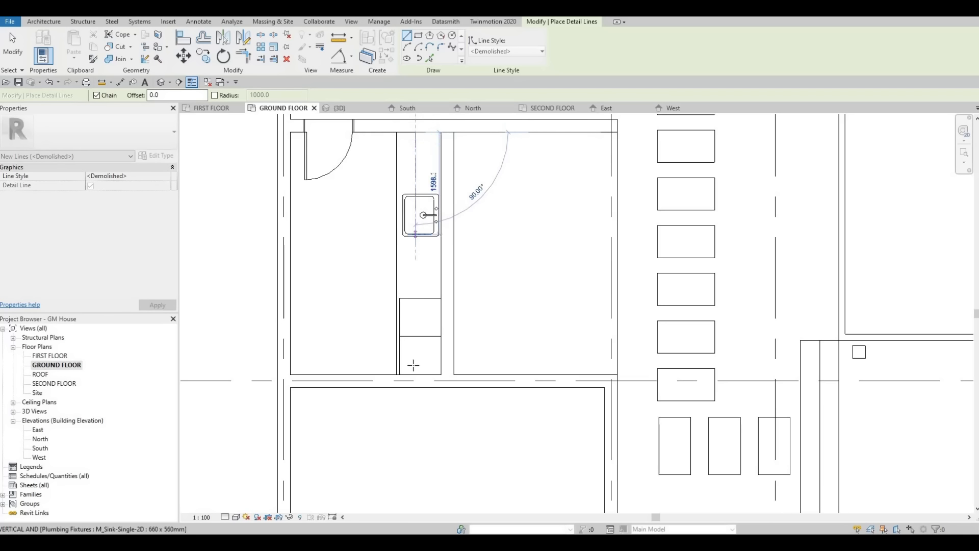
{"action": "left_click", "coordinate": [416, 374]}
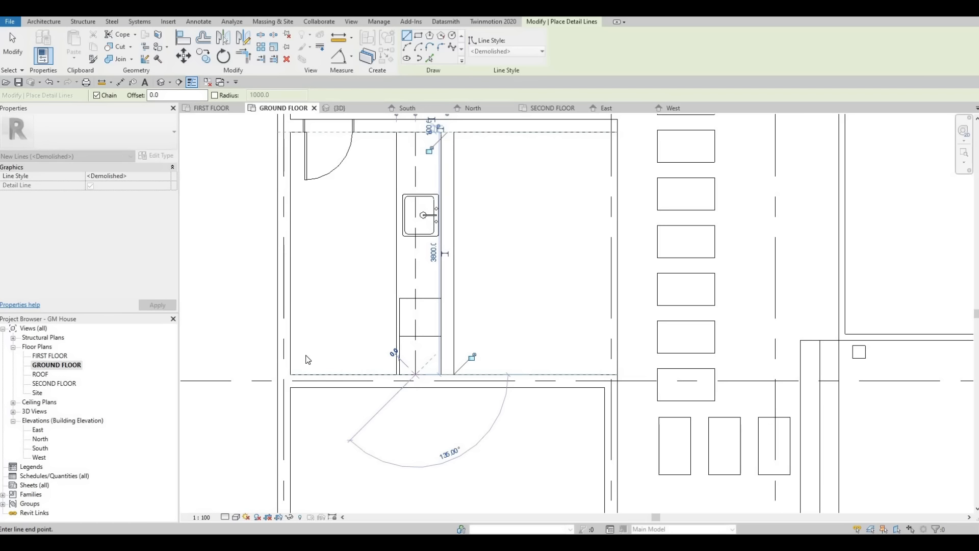
{"action": "key", "text": "Escape"}
Step: Draw a horizontal <Demolished> detail line from the room's outer side wall to the vertical dashed line, and trim the two into a corner
{"action": "left_click", "coordinate": [291, 350]}
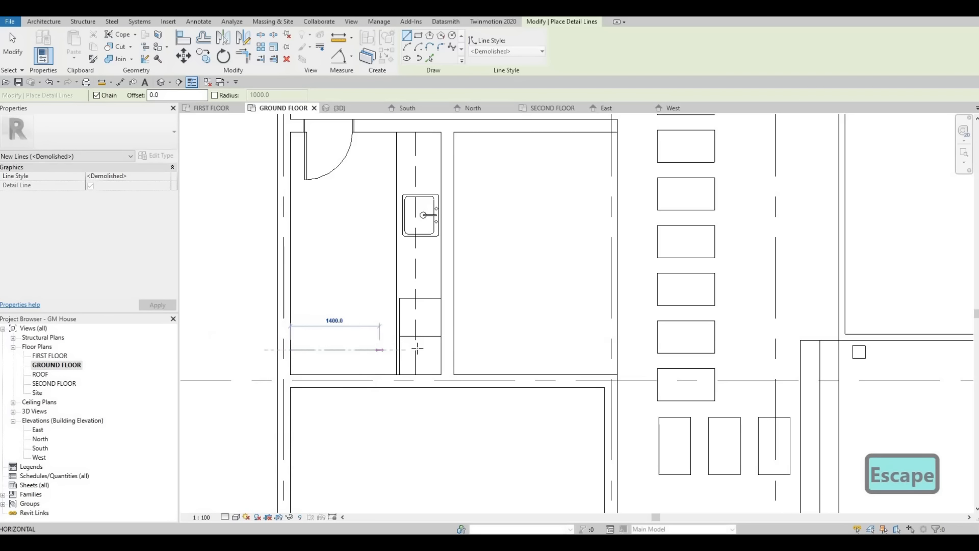
{"action": "left_click", "coordinate": [416, 350]}
{"action": "key", "text": "Escape"}
{"action": "key", "text": "Escape"}
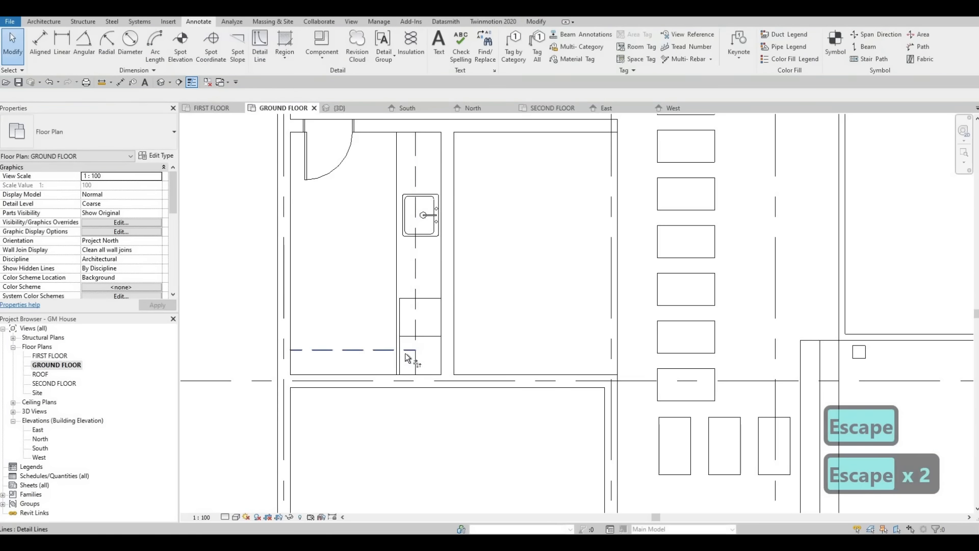
{"action": "key", "text": "t"}
{"action": "key", "text": "r"}
{"action": "key", "text": "Escape"}
{"action": "key", "text": "Escape"}
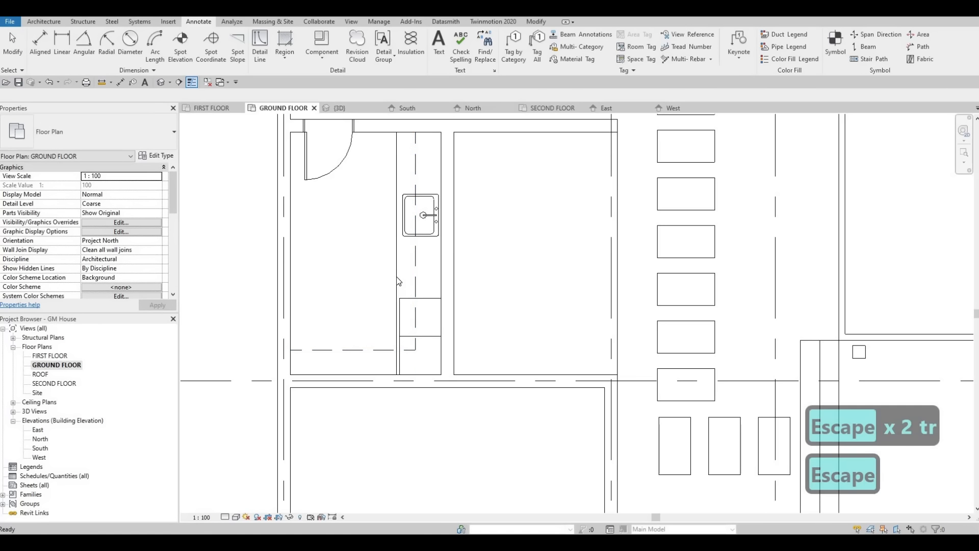
Step: Draw a Thin Lines detail chain beside the dashed line, about 3300 mm down from the upper wall and about 1820 mm towards the outer side wall
{"action": "left_click", "coordinate": [396, 276]}
{"action": "key", "text": "c"}
{"action": "key", "text": "s"}
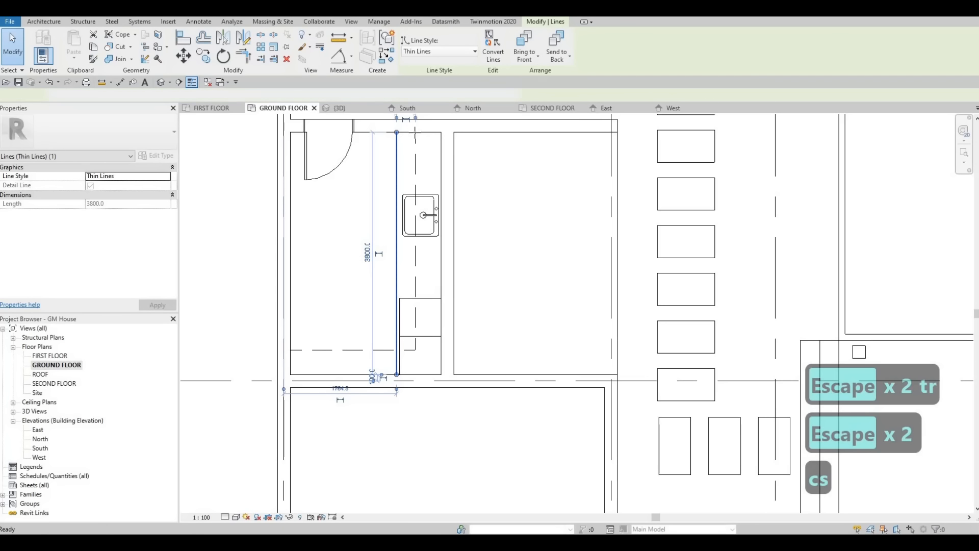
{"action": "scroll", "coordinate": [410, 135], "scroll_direction": "up", "scroll_amount": 2}
{"action": "left_click", "coordinate": [411, 133]}
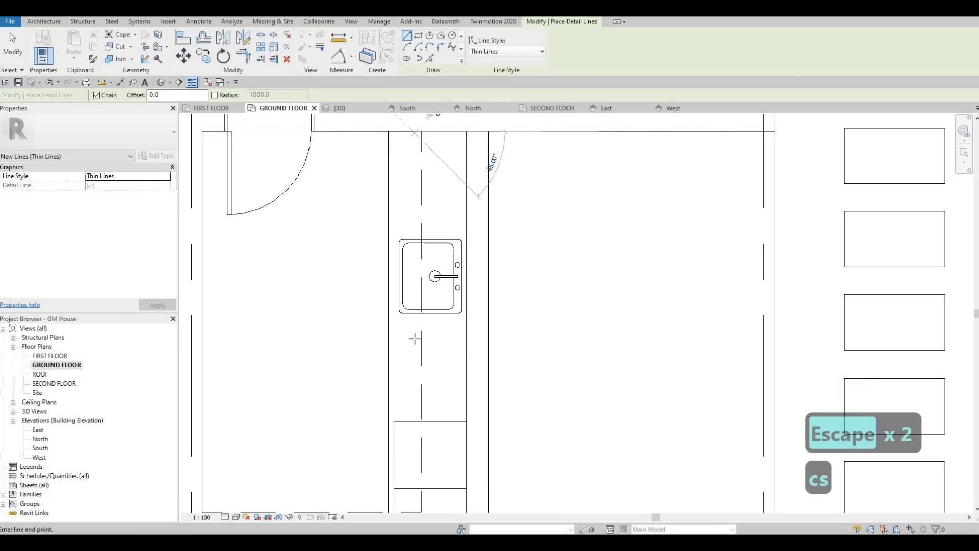
{"action": "scroll", "coordinate": [418, 278], "scroll_direction": "down", "scroll_amount": 2}
{"action": "middle_click_drag", "start_coordinate": [418, 353], "coordinate": [422, 279]}
{"action": "scroll", "coordinate": [416, 324], "scroll_direction": "up", "scroll_amount": 1}
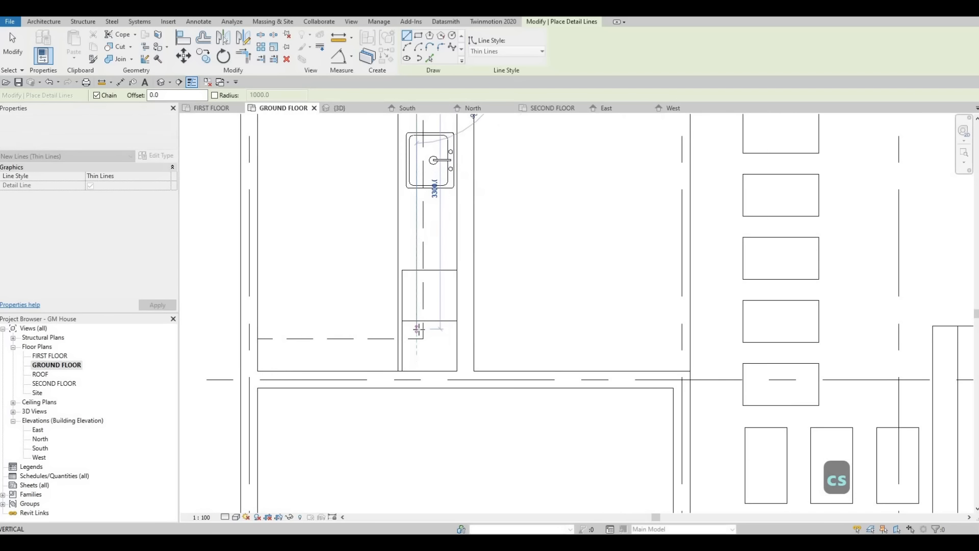
{"action": "left_click", "coordinate": [355, 331]}
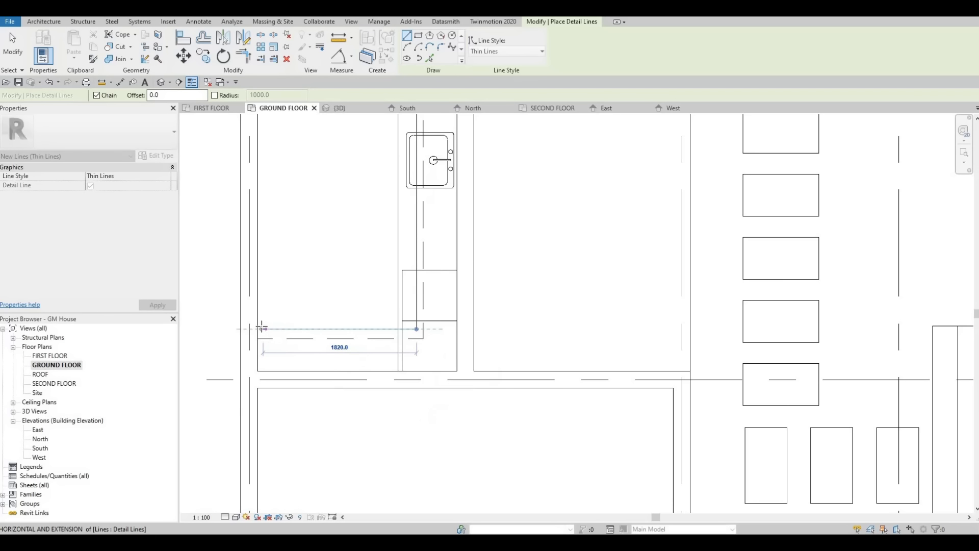
{"action": "left_click", "coordinate": [265, 329]}
{"action": "key", "text": "Escape"}
Step: Extend the new horizontal thin line to the outer side wall and nudge it down three increments towards the dashed line
{"action": "key", "text": "Escape"}
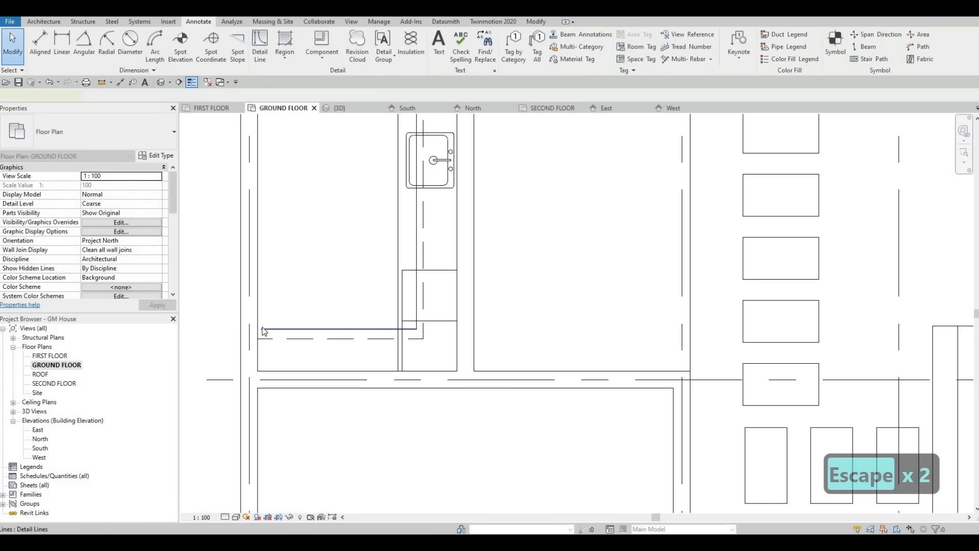
{"action": "scroll", "coordinate": [265, 326], "scroll_direction": "up", "scroll_amount": 2}
{"action": "key", "text": "Escape"}
{"action": "key", "text": "Escape"}
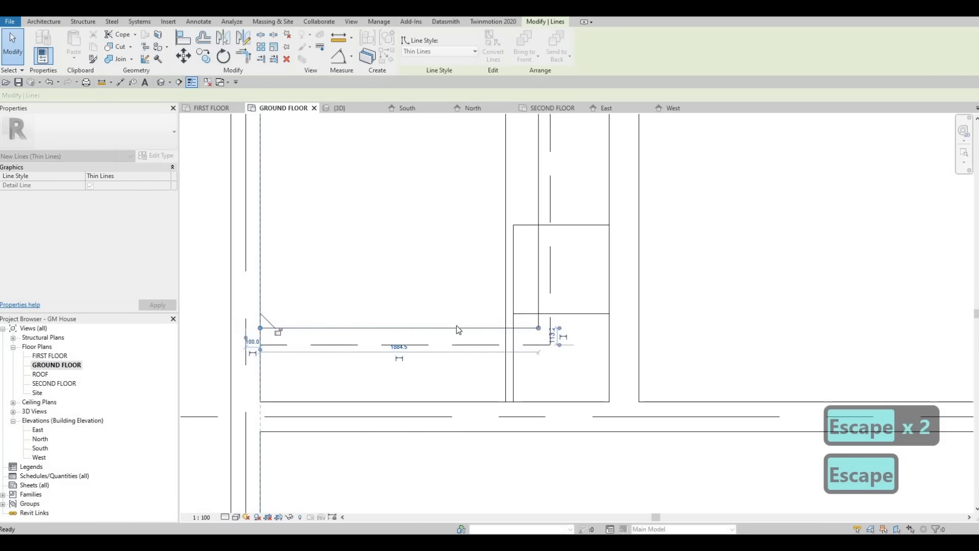
{"action": "left_click", "coordinate": [457, 327]}
{"action": "key", "text": "Down"}
{"action": "key", "text": "Down"}
{"action": "key", "text": "Down"}
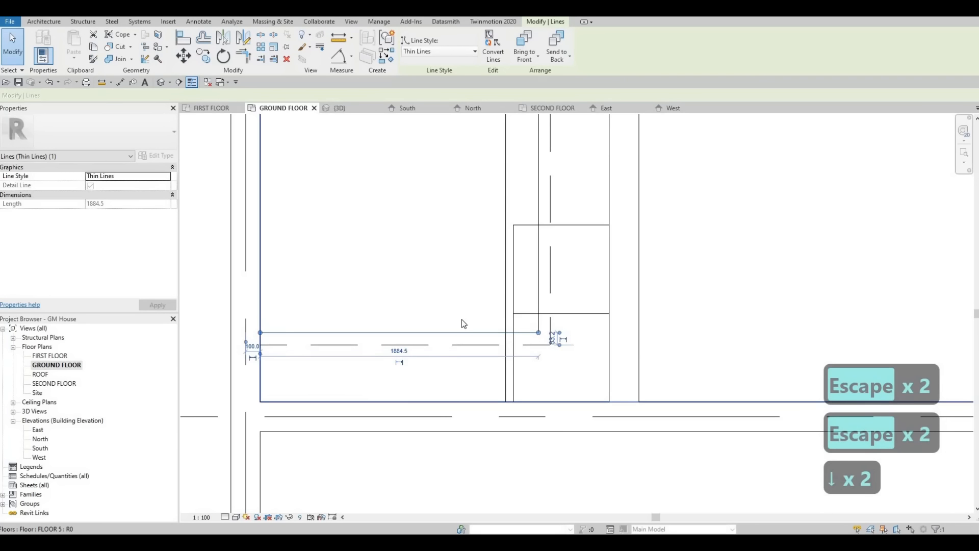
{"action": "scroll", "coordinate": [458, 308], "scroll_direction": "down", "scroll_amount": 4}
{"action": "middle_click_drag", "start_coordinate": [410, 293], "coordinate": [380, 341]}
{"action": "scroll", "coordinate": [398, 321], "scroll_direction": "down", "scroll_amount": 2}
{"action": "key", "text": "Escape"}
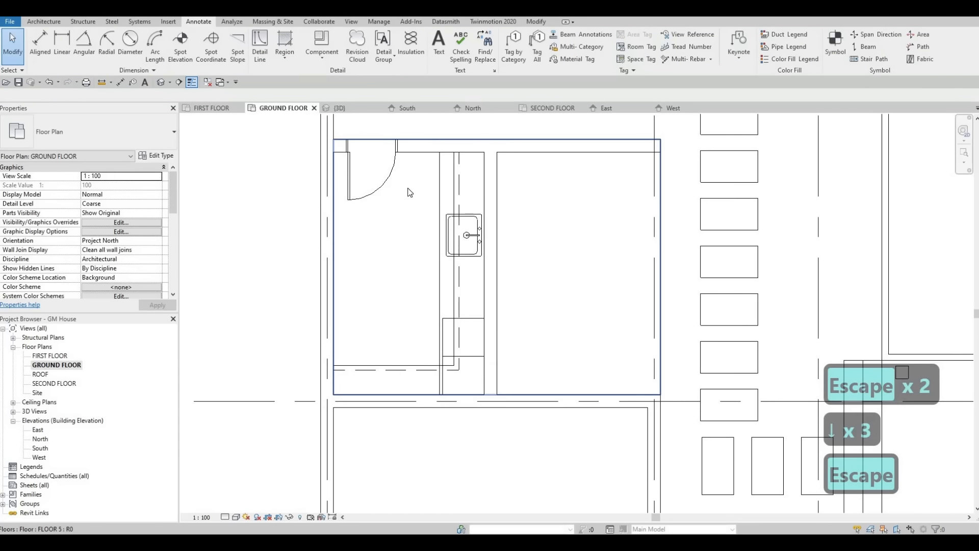
Step: Examine the ground floor plan around the service room, pool terrace, living and dining areas and entrance
{"action": "scroll", "coordinate": [407, 230], "scroll_direction": "down", "scroll_amount": 4}
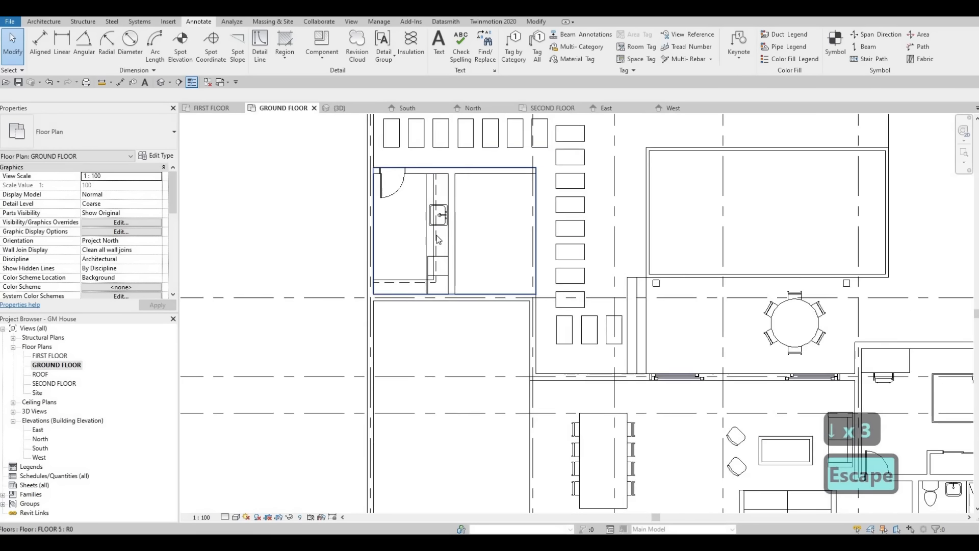
{"action": "key", "text": "Escape"}
{"action": "scroll", "coordinate": [367, 291], "scroll_direction": "down", "scroll_amount": 3}
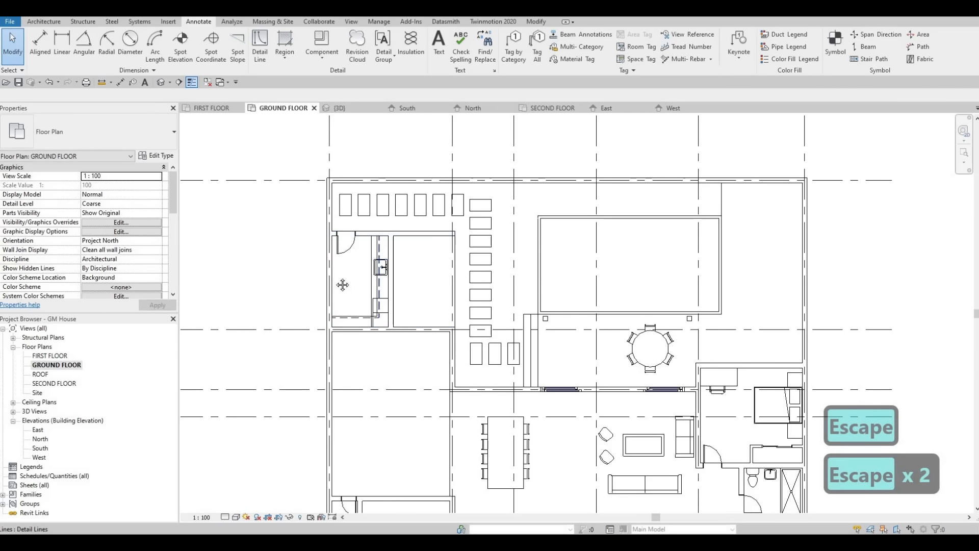
{"action": "scroll", "coordinate": [326, 281], "scroll_direction": "down", "scroll_amount": 1}
{"action": "scroll", "coordinate": [322, 280], "scroll_direction": "up", "scroll_amount": 4}
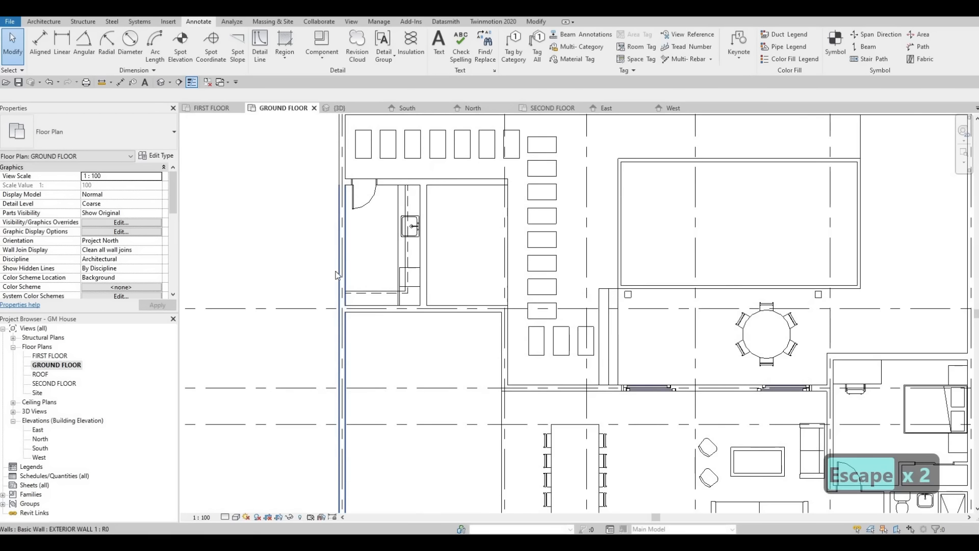
{"action": "middle_click_drag", "start_coordinate": [379, 217], "coordinate": [396, 196]}
{"action": "scroll", "coordinate": [393, 212], "scroll_direction": "up", "scroll_amount": 3}
{"action": "scroll", "coordinate": [395, 234], "scroll_direction": "down", "scroll_amount": 3}
{"action": "scroll", "coordinate": [480, 225], "scroll_direction": "down", "scroll_amount": 2}
{"action": "middle_click_drag", "start_coordinate": [487, 226], "coordinate": [424, 259]}
{"action": "scroll", "coordinate": [439, 256], "scroll_direction": "down", "scroll_amount": 1}
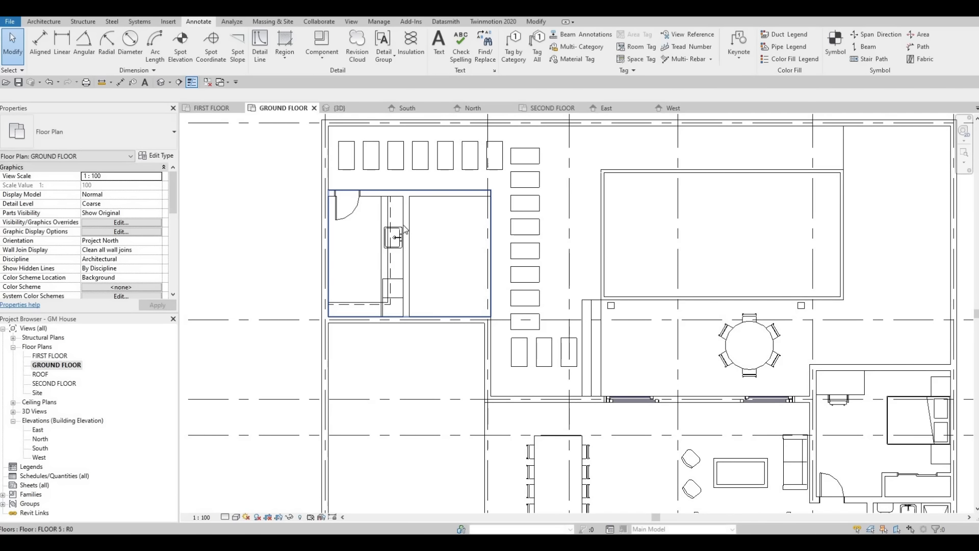
{"action": "scroll", "coordinate": [423, 265], "scroll_direction": "down", "scroll_amount": 3}
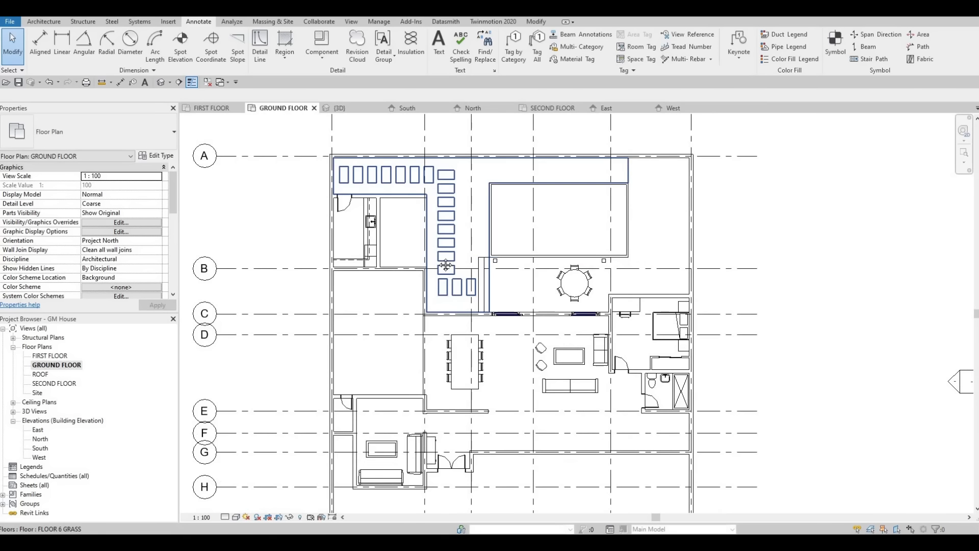
{"action": "middle_click_drag", "start_coordinate": [487, 300], "coordinate": [474, 252]}
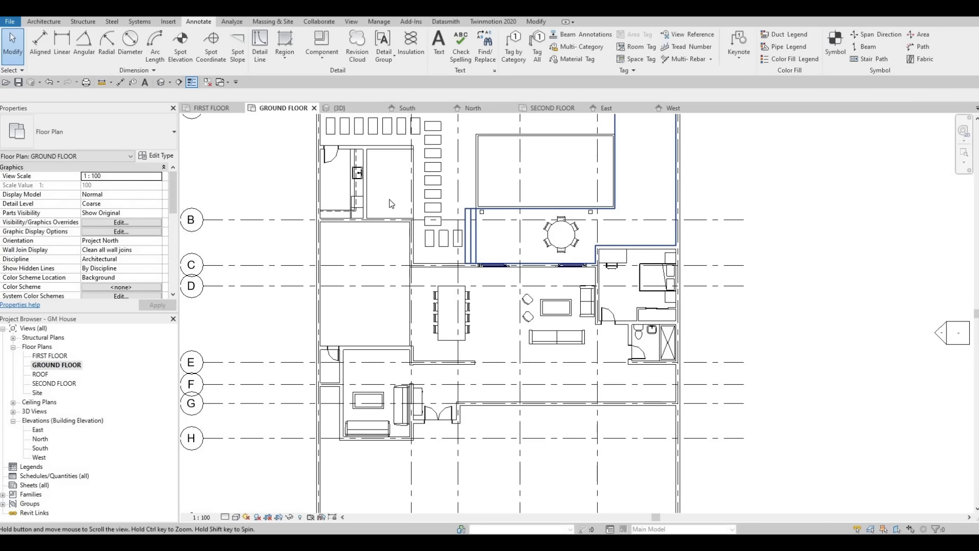
{"action": "middle_click_drag", "start_coordinate": [361, 173], "coordinate": [364, 220]}
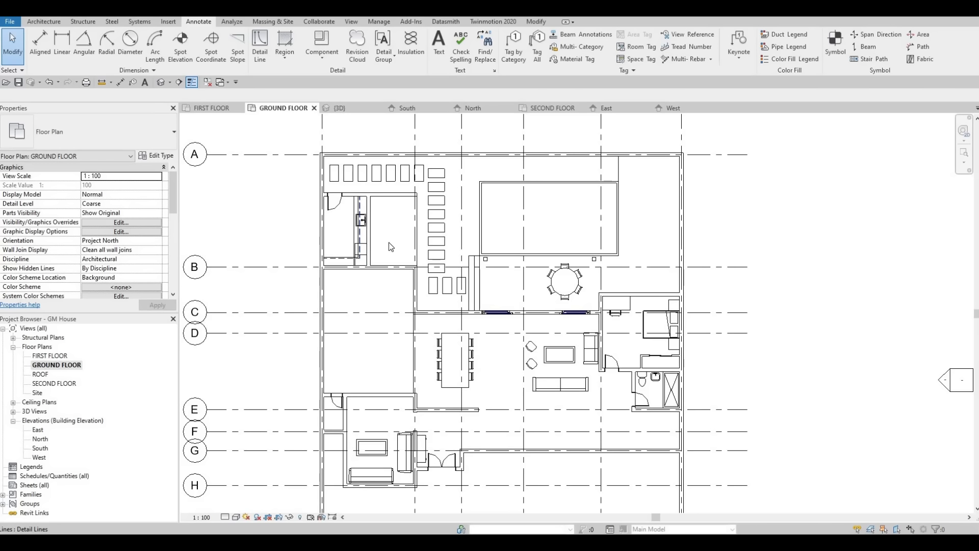
{"action": "scroll", "coordinate": [391, 238], "scroll_direction": "up", "scroll_amount": 3}
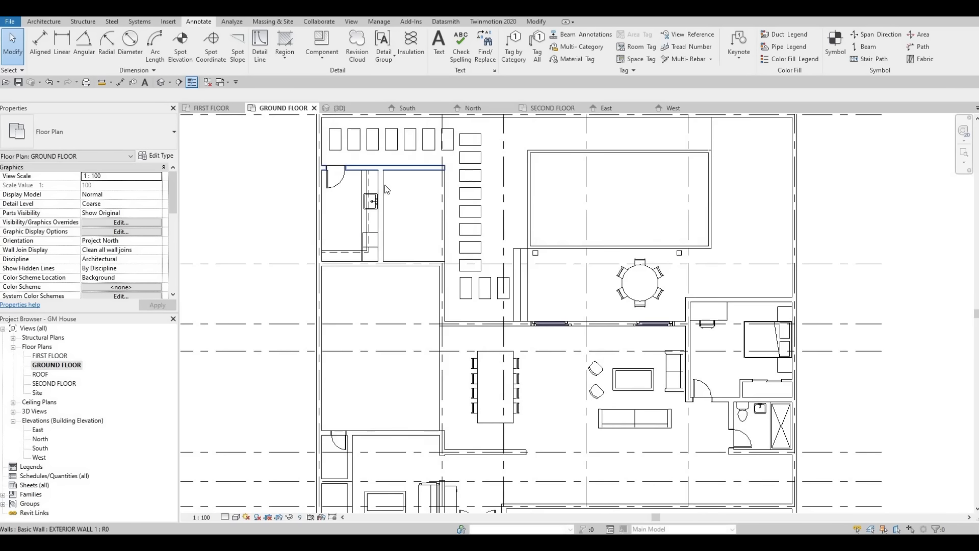
{"action": "scroll", "coordinate": [426, 228], "scroll_direction": "down", "scroll_amount": 2}
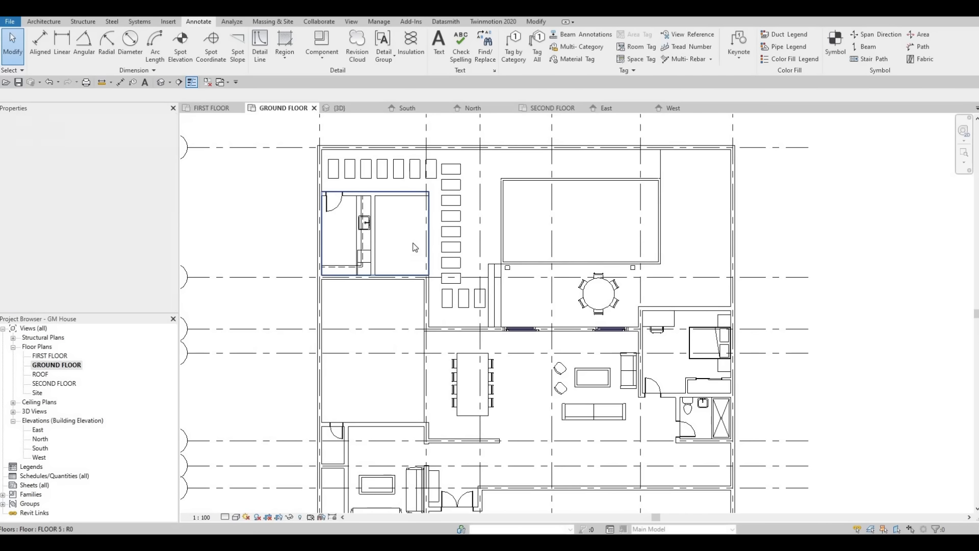
{"action": "middle_click_drag", "start_coordinate": [410, 224], "coordinate": [429, 209]}
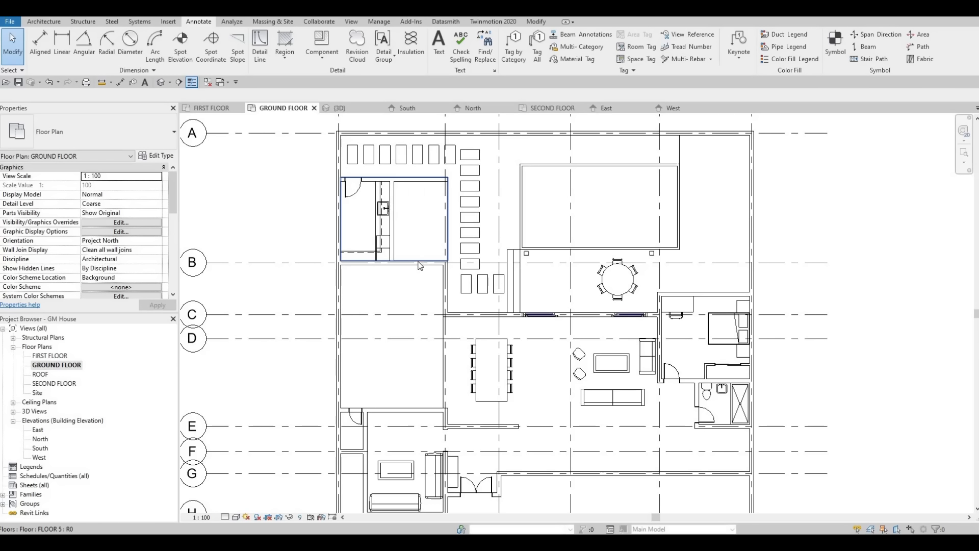
{"action": "middle_click_drag", "start_coordinate": [426, 249], "coordinate": [430, 222]}
{"action": "scroll", "coordinate": [429, 222], "scroll_direction": "down", "scroll_amount": 1}
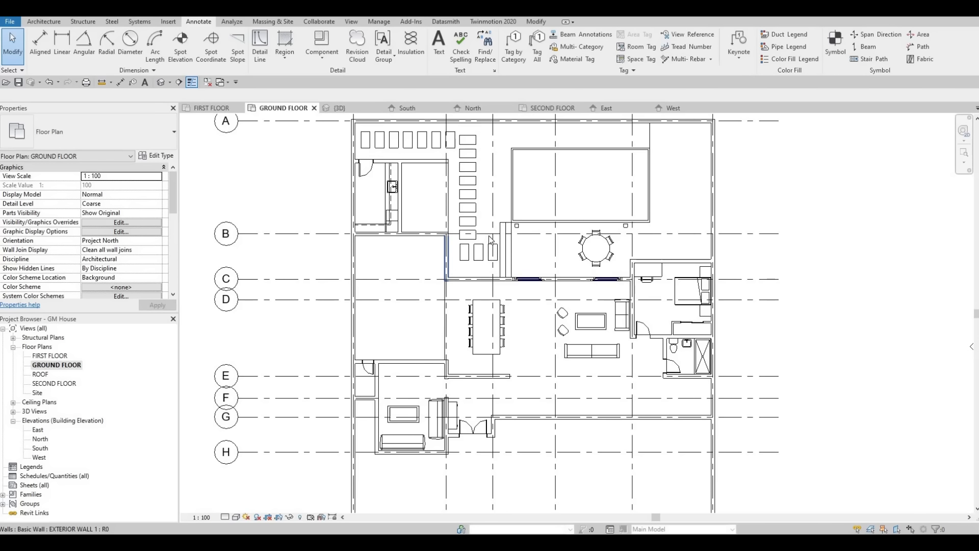
{"action": "middle_click_drag", "start_coordinate": [490, 240], "coordinate": [494, 214]}
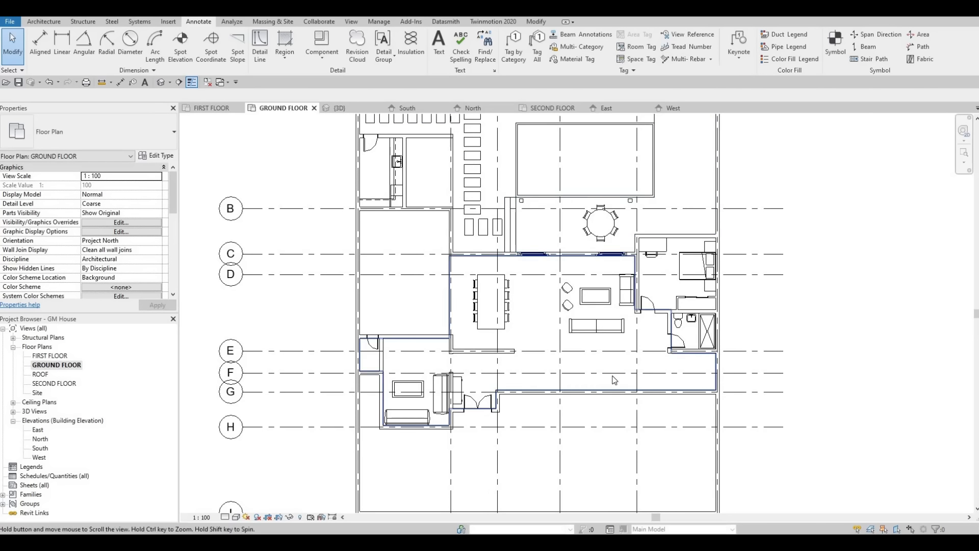
{"action": "middle_click_drag", "start_coordinate": [614, 380], "coordinate": [613, 369]}
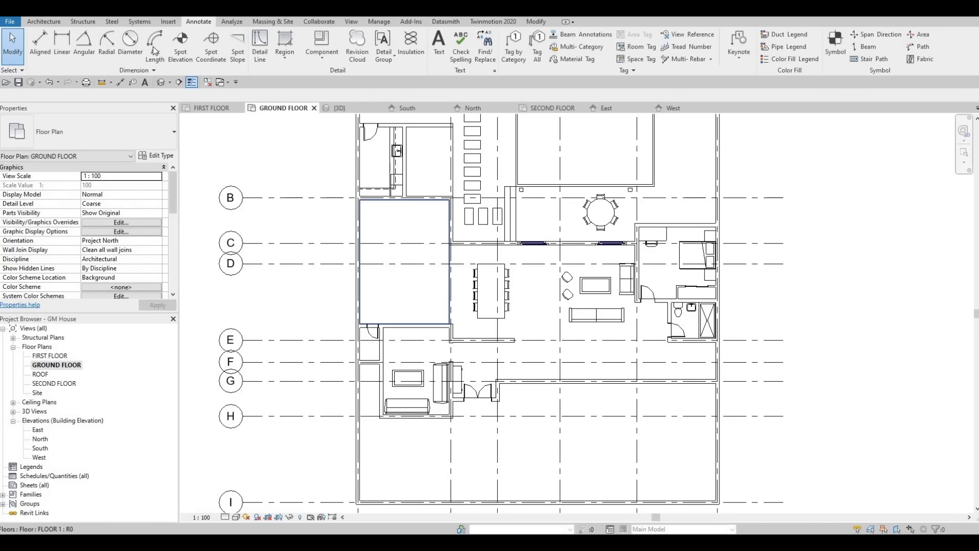
Step: Start the Window command in the ground floor plan
{"action": "left_click", "coordinate": [44, 22]}
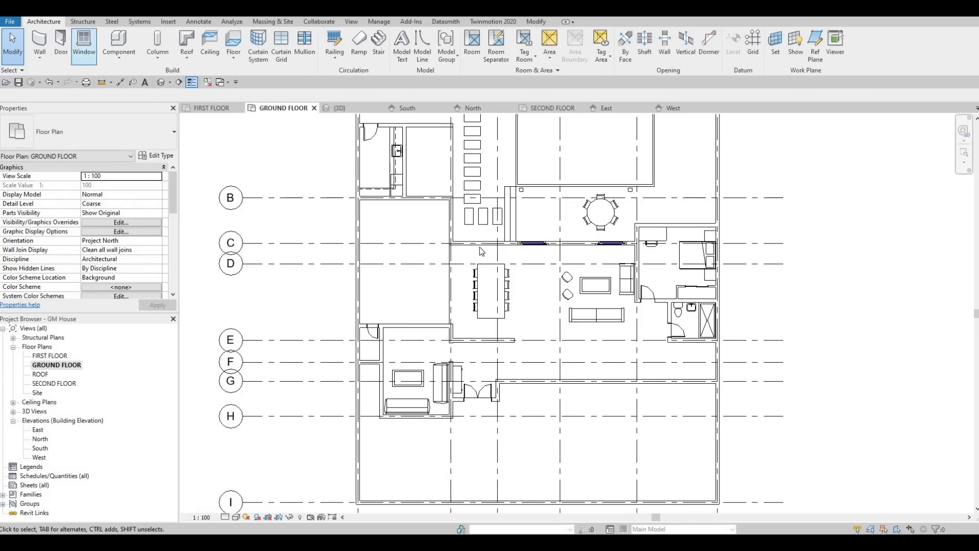
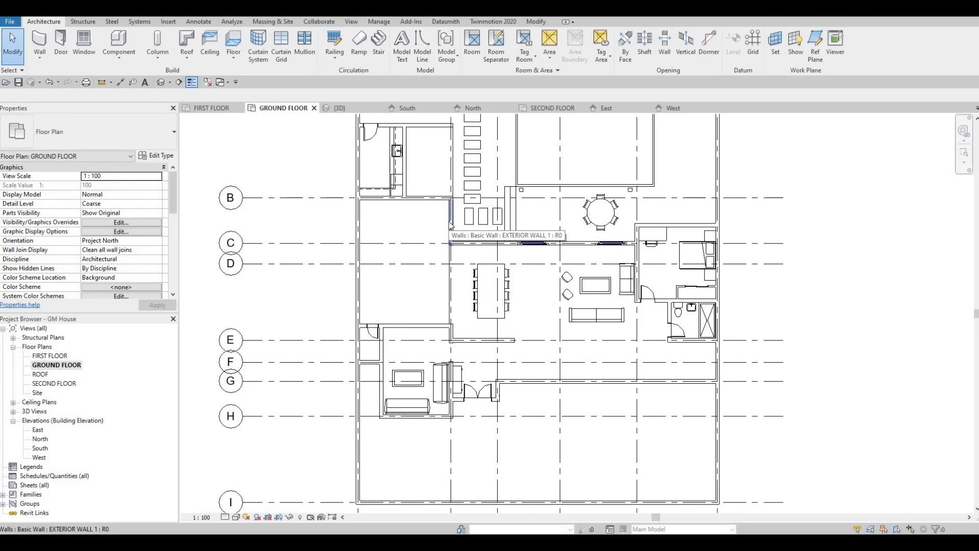
Step: Draw a 1440 mm Curtain Wall inside the short exterior side wall between grids B and C, starting 200 mm from grid C
{"action": "key", "text": "F1"}
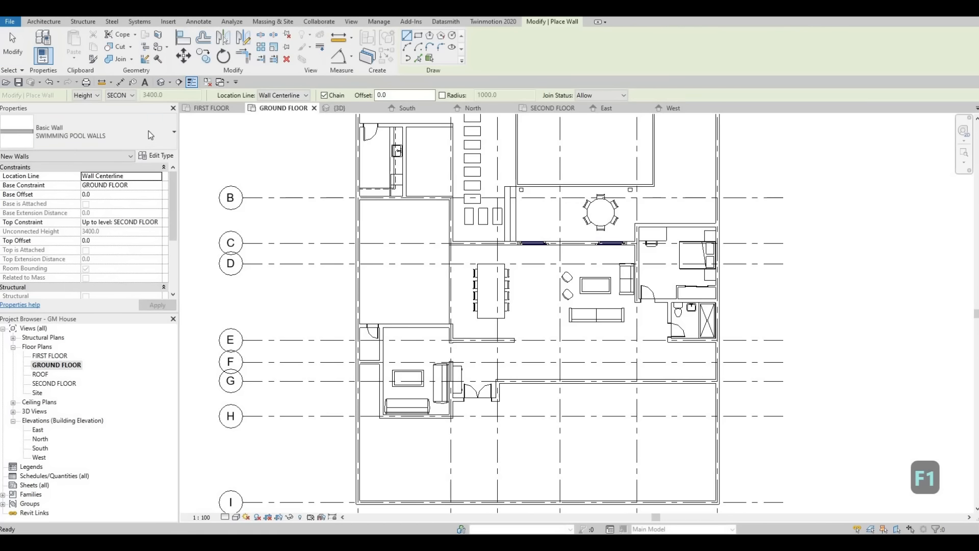
{"action": "left_click", "coordinate": [149, 131]}
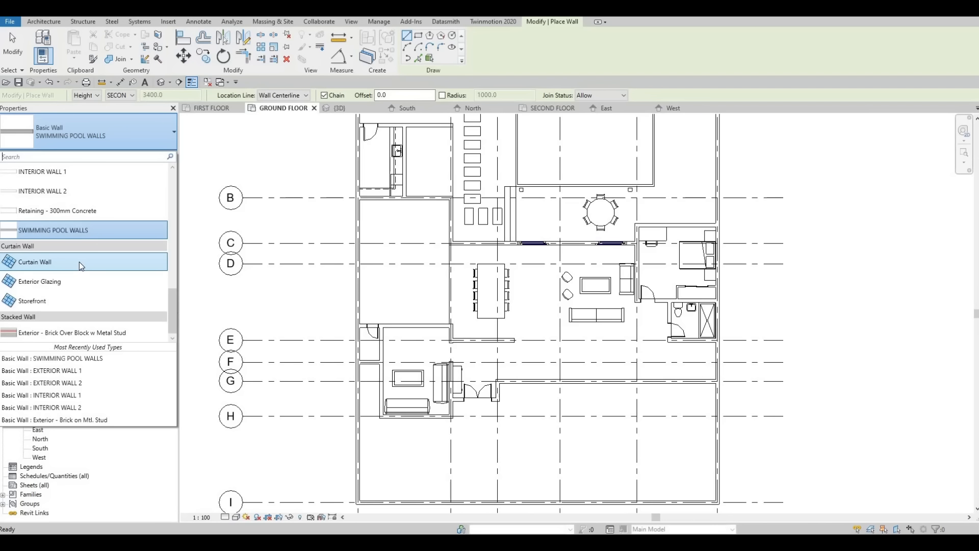
{"action": "left_click", "coordinate": [79, 262]}
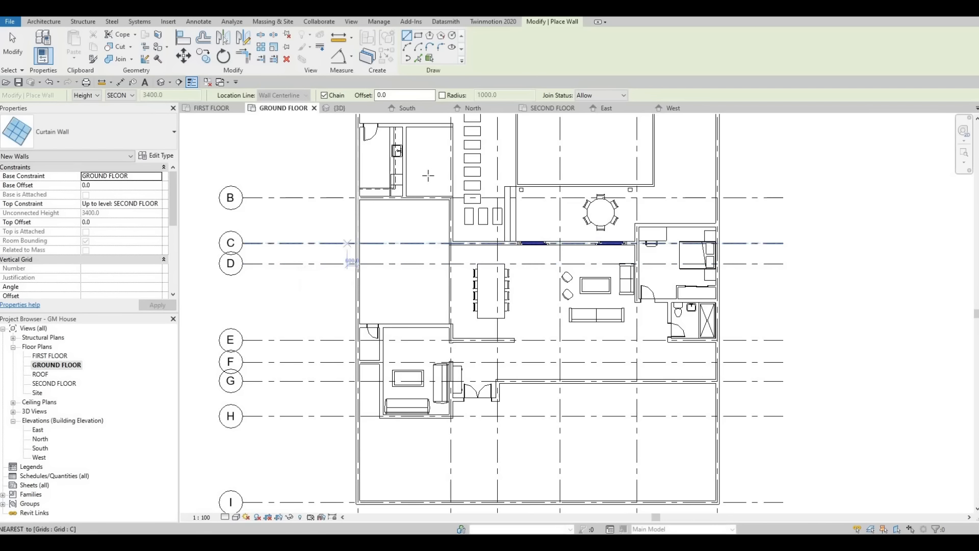
{"action": "scroll", "coordinate": [452, 236], "scroll_direction": "up", "scroll_amount": 5}
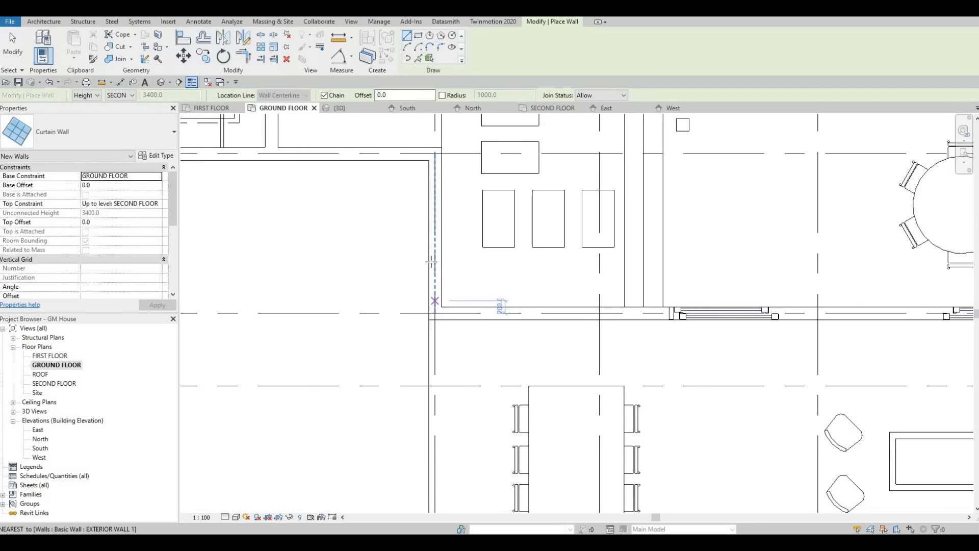
{"action": "left_click", "coordinate": [434, 301]}
{"action": "scroll", "coordinate": [435, 219], "scroll_direction": "up", "scroll_amount": 2}
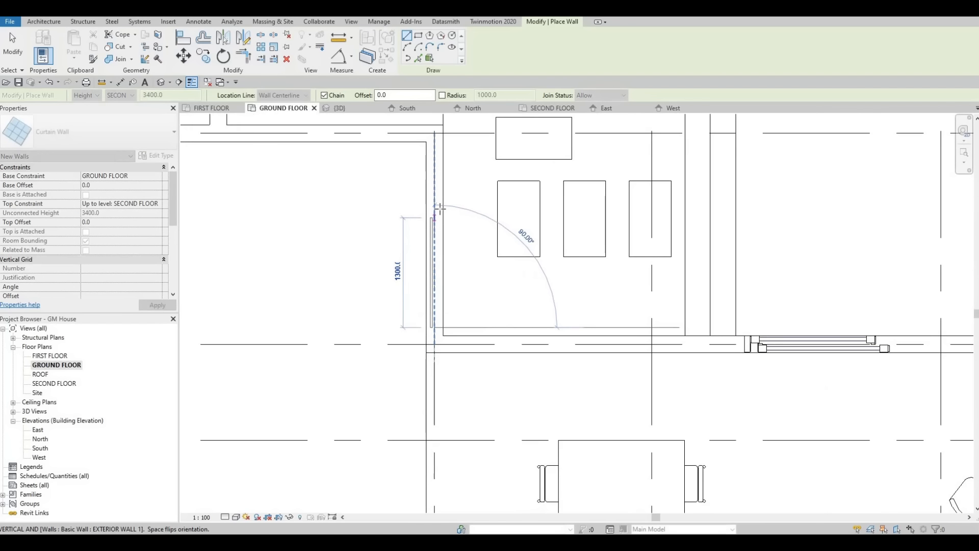
{"action": "scroll", "coordinate": [435, 199], "scroll_direction": "up", "scroll_amount": 2}
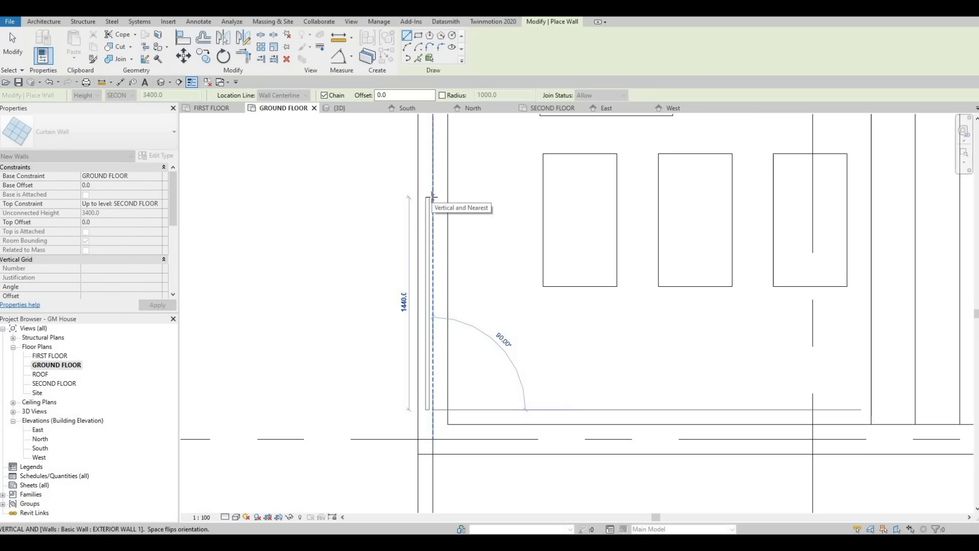
{"action": "key", "text": "space"}
{"action": "key", "text": "space"}
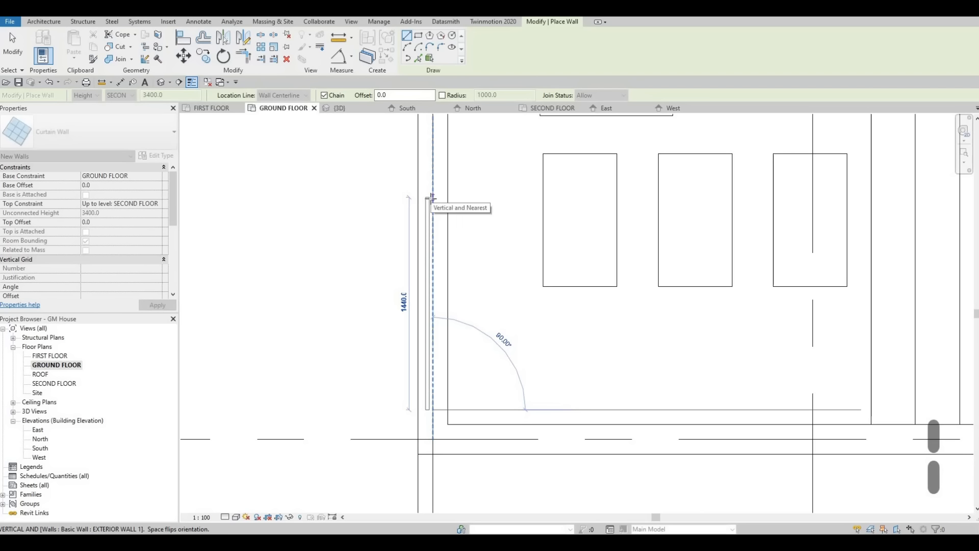
{"action": "left_click", "coordinate": [434, 199]}
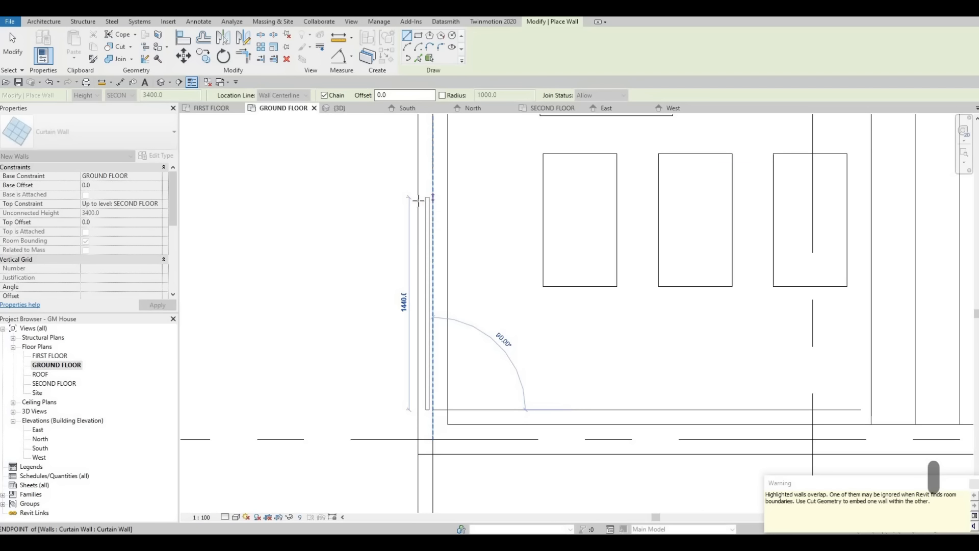
{"action": "scroll", "coordinate": [381, 239], "scroll_direction": "down", "scroll_amount": 4}
{"action": "scroll", "coordinate": [356, 221], "scroll_direction": "down", "scroll_amount": 2}
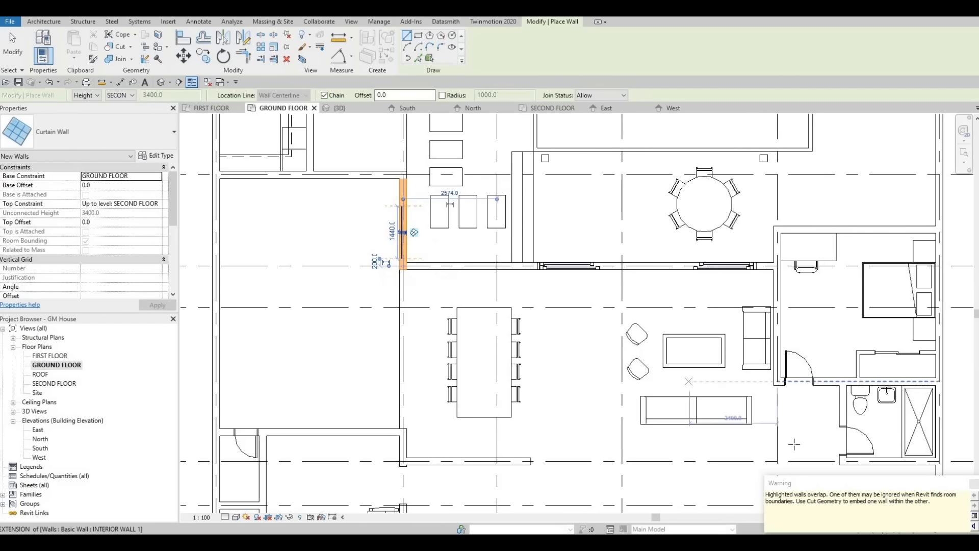
Step: Draw an 1880 mm Curtain Wall inside the bedroom's upper exterior wall between the desk and the bed, flipped towards the bedroom
{"action": "scroll", "coordinate": [394, 218], "scroll_direction": "up", "scroll_amount": 2}
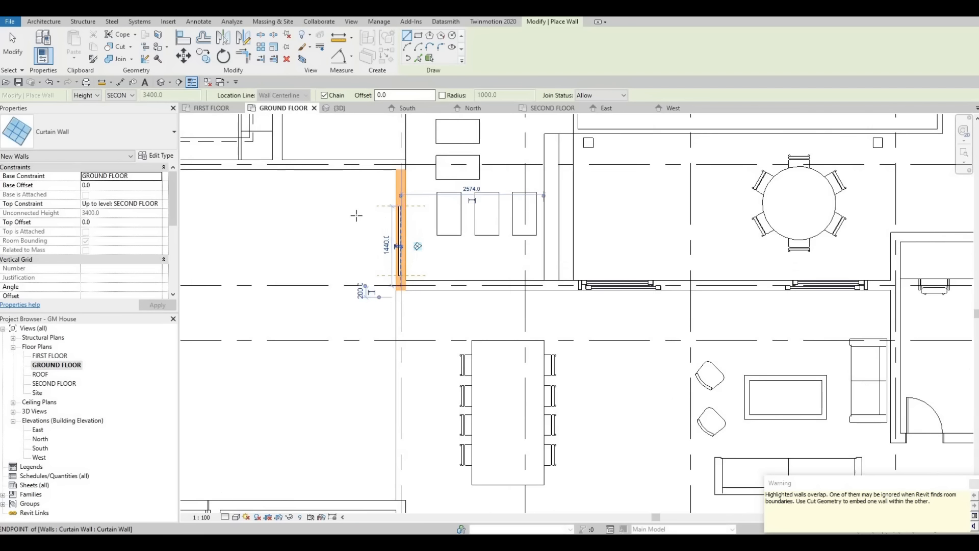
{"action": "scroll", "coordinate": [365, 213], "scroll_direction": "down", "scroll_amount": 3}
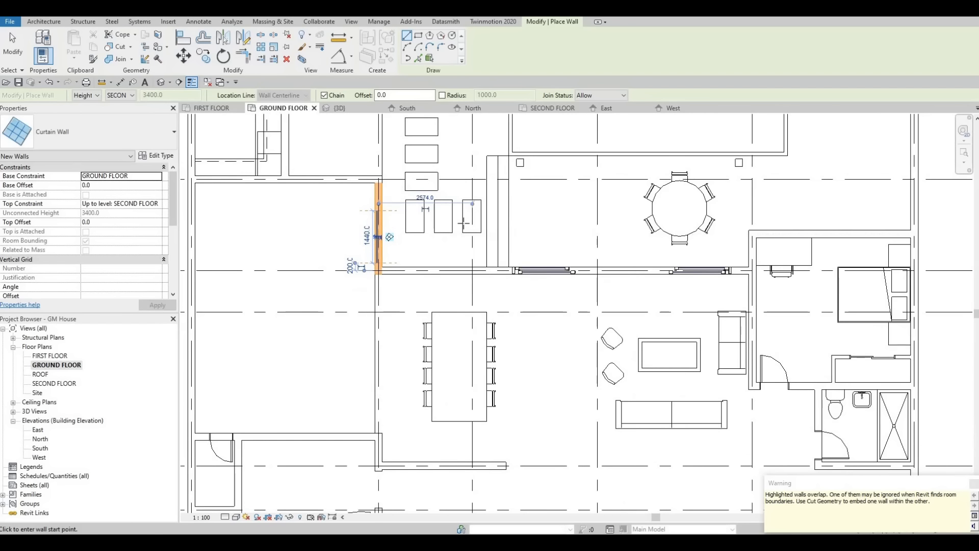
{"action": "middle_click_drag", "start_coordinate": [467, 224], "coordinate": [431, 191]}
{"action": "scroll", "coordinate": [432, 192], "scroll_direction": "down", "scroll_amount": 1}
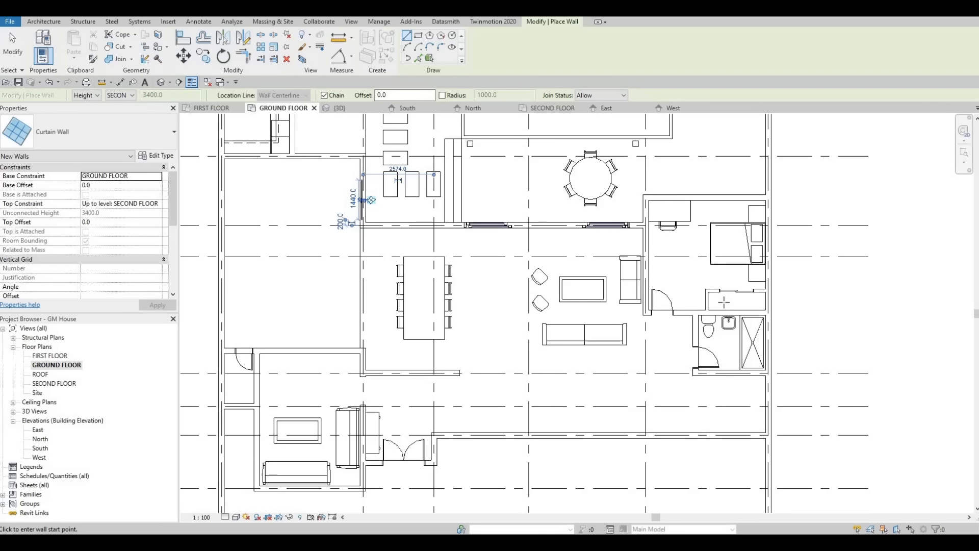
{"action": "middle_click_drag", "start_coordinate": [661, 275], "coordinate": [627, 316]}
{"action": "scroll", "coordinate": [654, 243], "scroll_direction": "up", "scroll_amount": 3}
{"action": "middle_click_drag", "start_coordinate": [638, 240], "coordinate": [556, 238]}
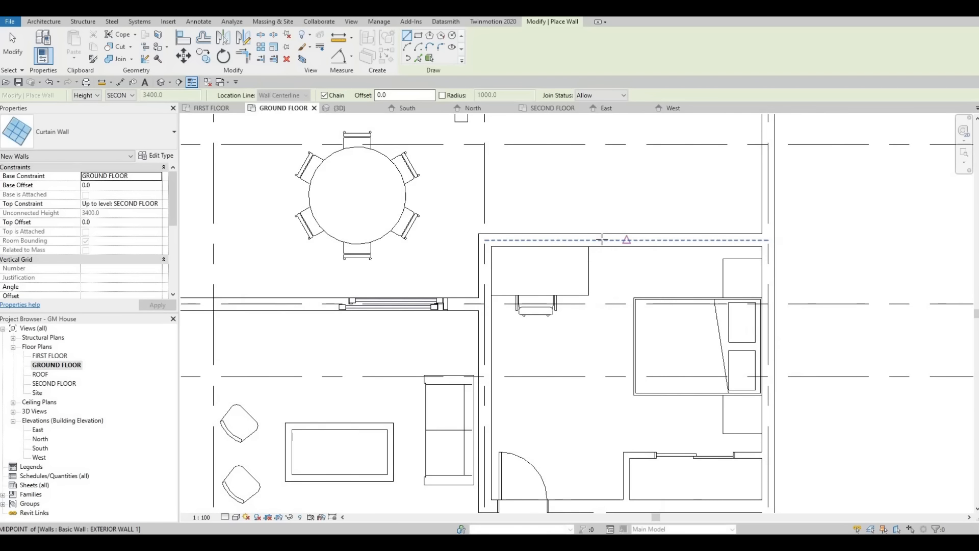
{"action": "scroll", "coordinate": [586, 240], "scroll_direction": "up", "scroll_amount": 1}
{"action": "left_click", "coordinate": [587, 240]}
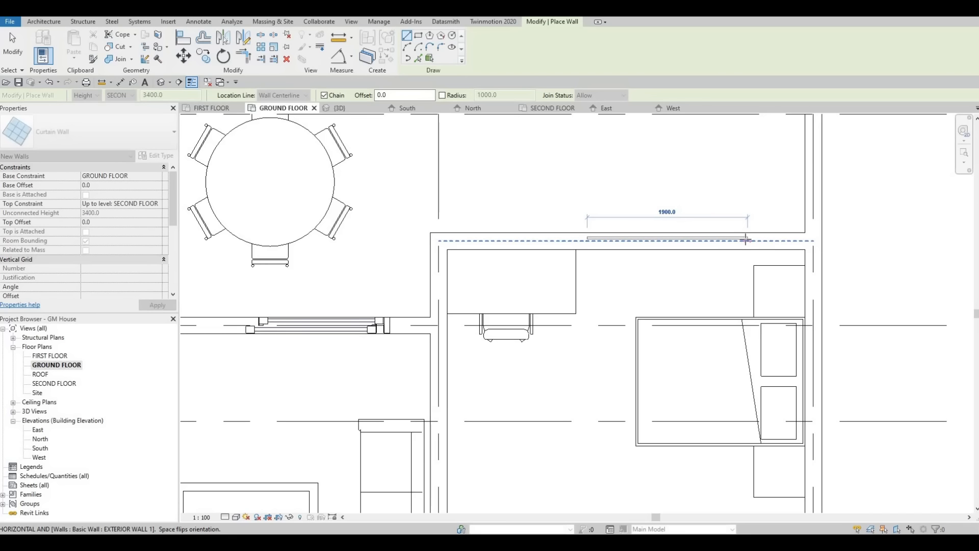
{"action": "key", "text": "space"}
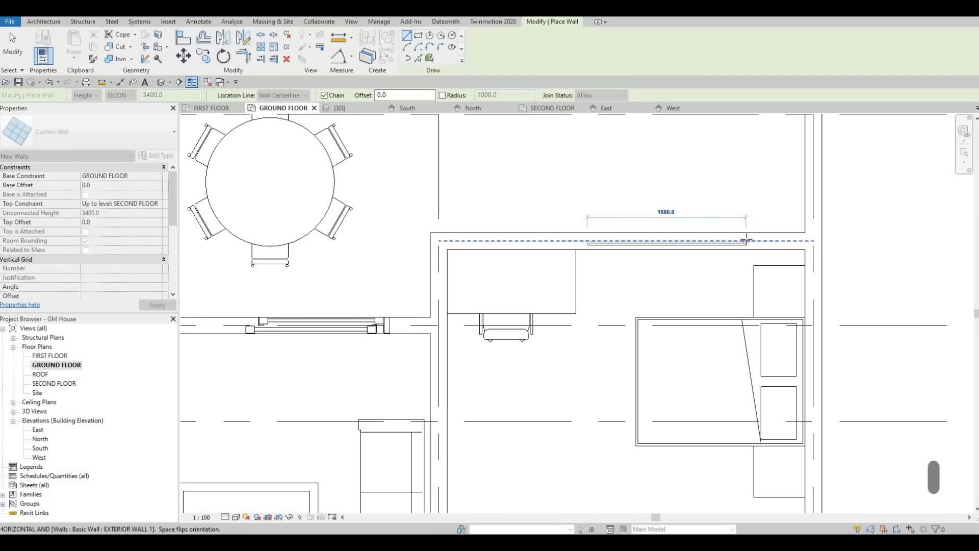
{"action": "left_click", "coordinate": [707, 268]}
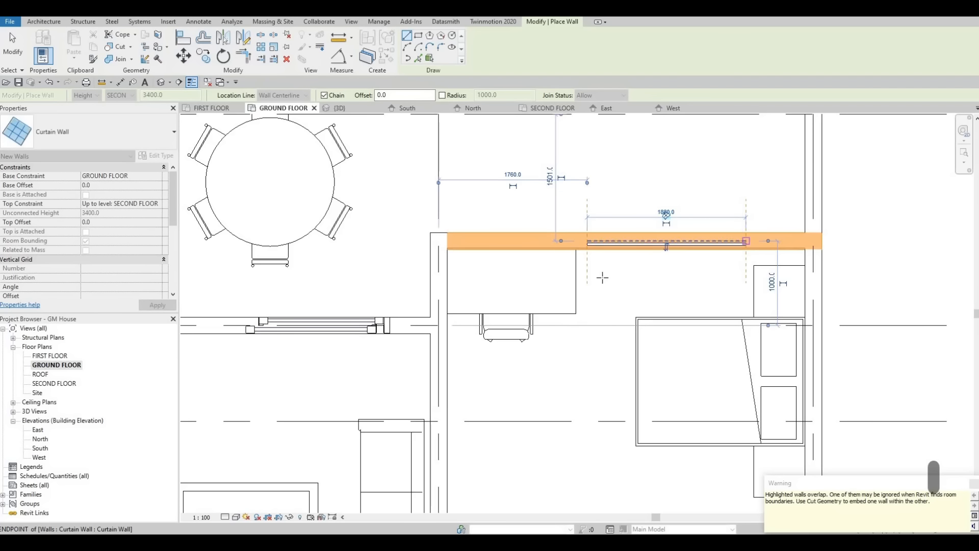
{"action": "key", "text": "Escape"}
Step: Draw a 2500 mm Curtain Wall inside the grid C exterior wall between the dining area and the stepping stones
{"action": "middle_click_drag", "start_coordinate": [545, 284], "coordinate": [556, 260]}
{"action": "scroll", "coordinate": [549, 269], "scroll_direction": "down", "scroll_amount": 5}
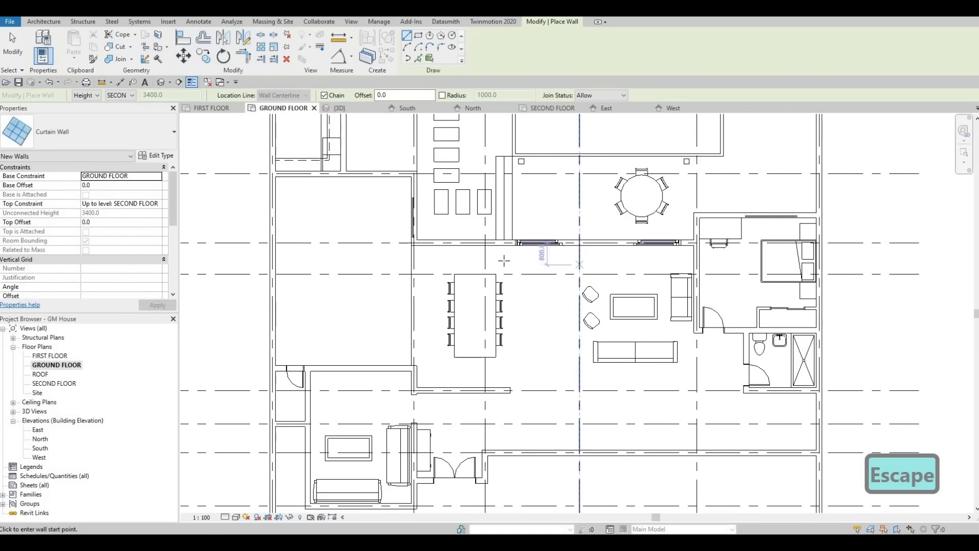
{"action": "middle_click_drag", "start_coordinate": [504, 261], "coordinate": [522, 255]}
{"action": "scroll", "coordinate": [527, 257], "scroll_direction": "up", "scroll_amount": 4}
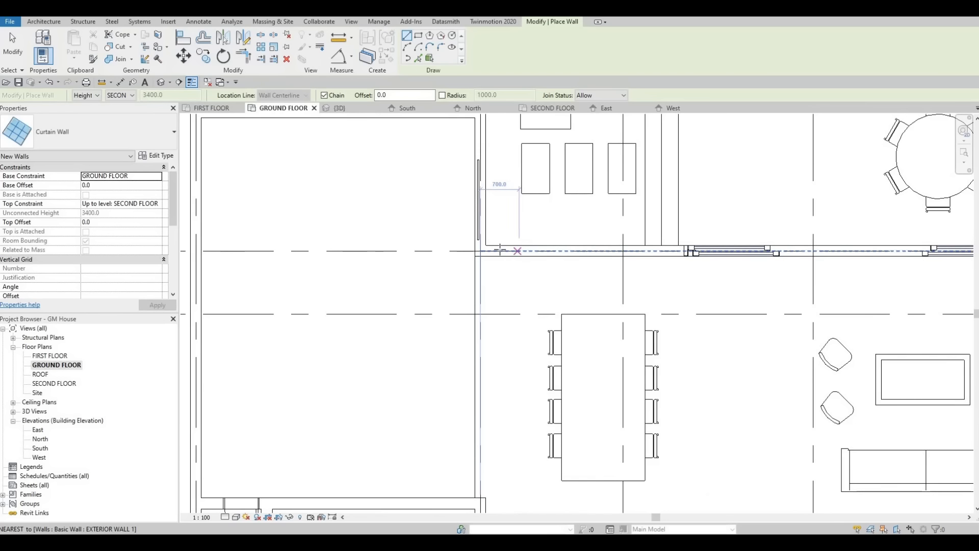
{"action": "left_click", "coordinate": [503, 251]}
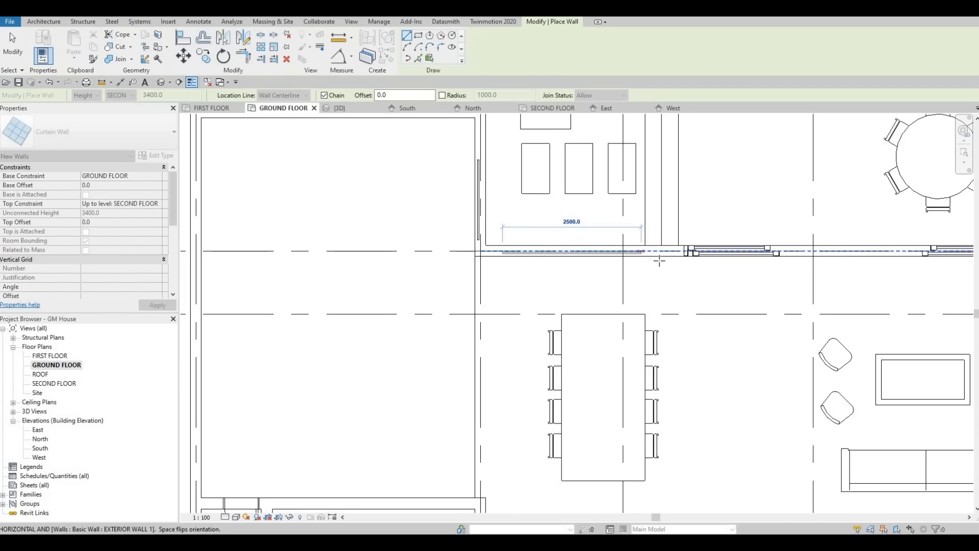
{"action": "key", "text": "Escape"}
{"action": "key", "text": "Escape"}
Step: Examine the rest of the ground floor plan up to the pool and grid A, and leave the Wall command
{"action": "scroll", "coordinate": [664, 262], "scroll_direction": "down", "scroll_amount": 3}
{"action": "middle_click_drag", "start_coordinate": [680, 329], "coordinate": [648, 290]}
{"action": "scroll", "coordinate": [647, 291], "scroll_direction": "down", "scroll_amount": 1}
{"action": "middle_click_drag", "start_coordinate": [735, 305], "coordinate": [710, 294]}
{"action": "middle_click_drag", "start_coordinate": [720, 337], "coordinate": [736, 271]}
{"action": "middle_click_drag", "start_coordinate": [692, 322], "coordinate": [714, 303]}
{"action": "middle_click_drag", "start_coordinate": [570, 246], "coordinate": [602, 262]}
{"action": "middle_click_drag", "start_coordinate": [606, 199], "coordinate": [610, 286]}
{"action": "middle_click_drag", "start_coordinate": [543, 123], "coordinate": [496, 229]}
{"action": "key", "text": "Escape"}
{"action": "key", "text": "Escape"}
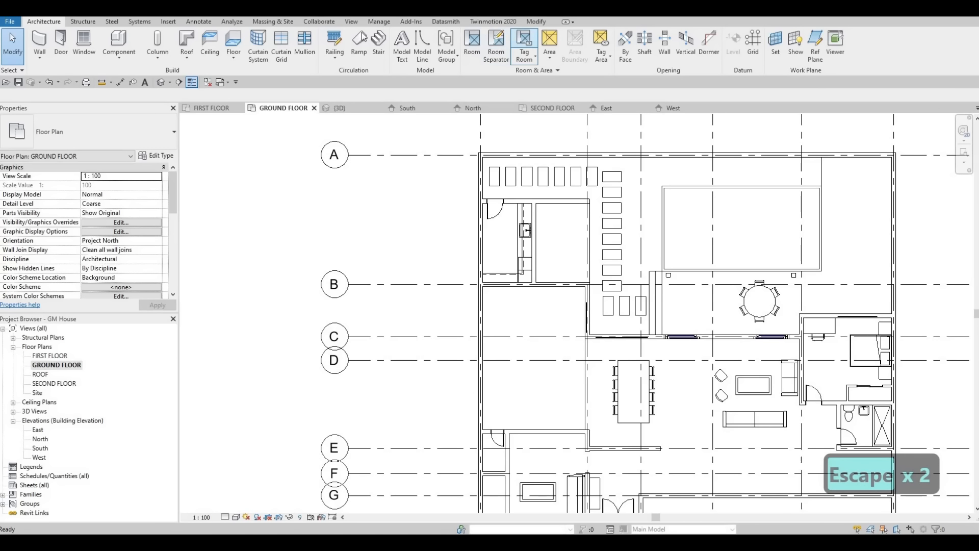
Step: Use Cut Geometry to embed the curtain walls in the side wall between grids B and C and in the dining wall
{"action": "left_click", "coordinate": [534, 20]}
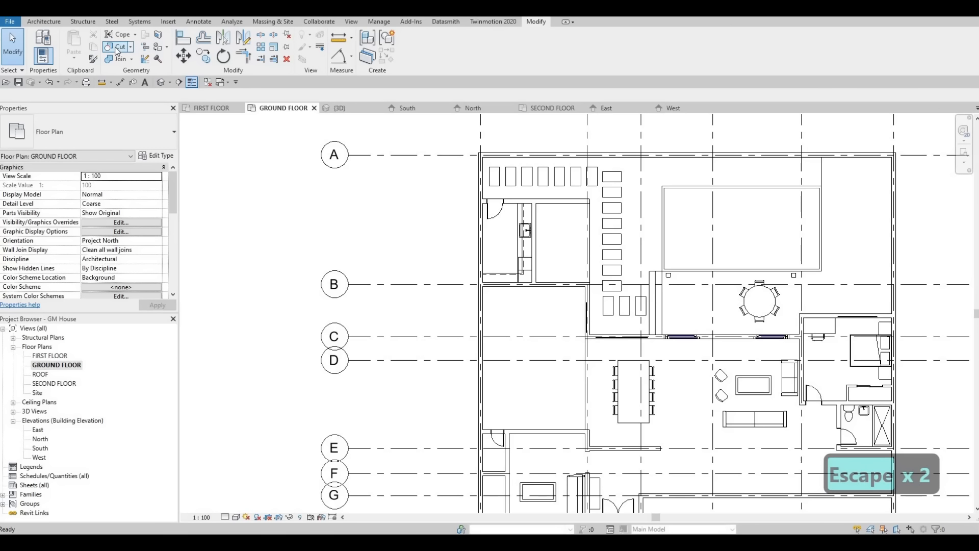
{"action": "left_click", "coordinate": [117, 46]}
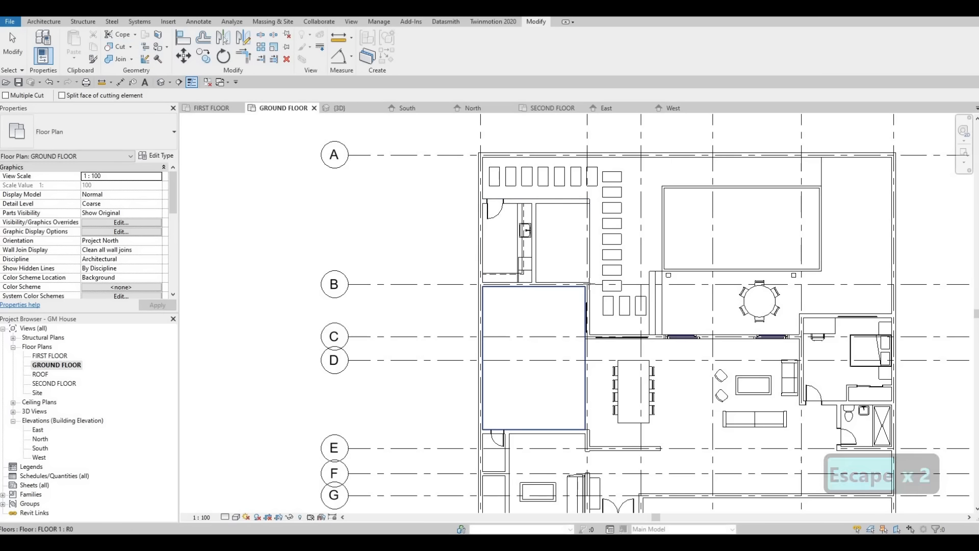
{"action": "scroll", "coordinate": [587, 318], "scroll_direction": "up", "scroll_amount": 4}
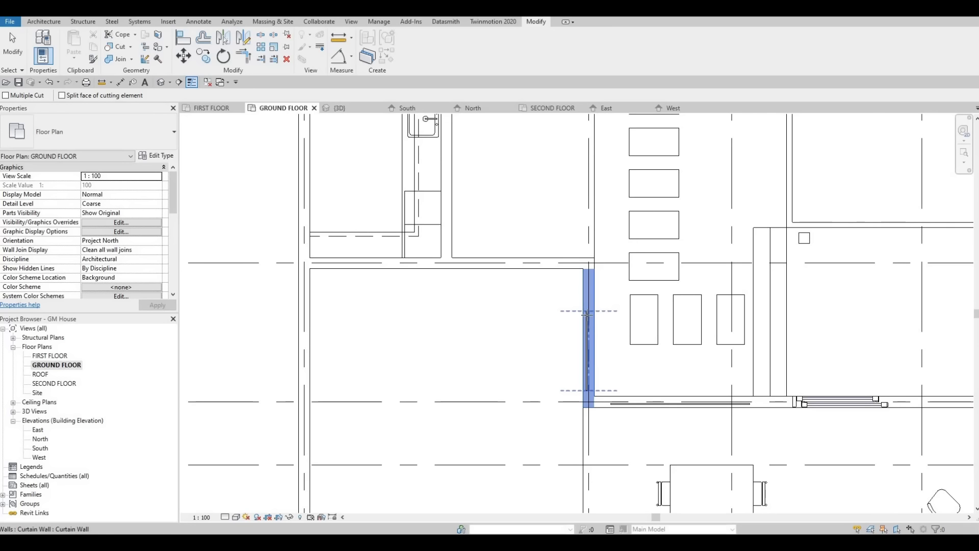
{"action": "scroll", "coordinate": [566, 327], "scroll_direction": "down", "scroll_amount": 3}
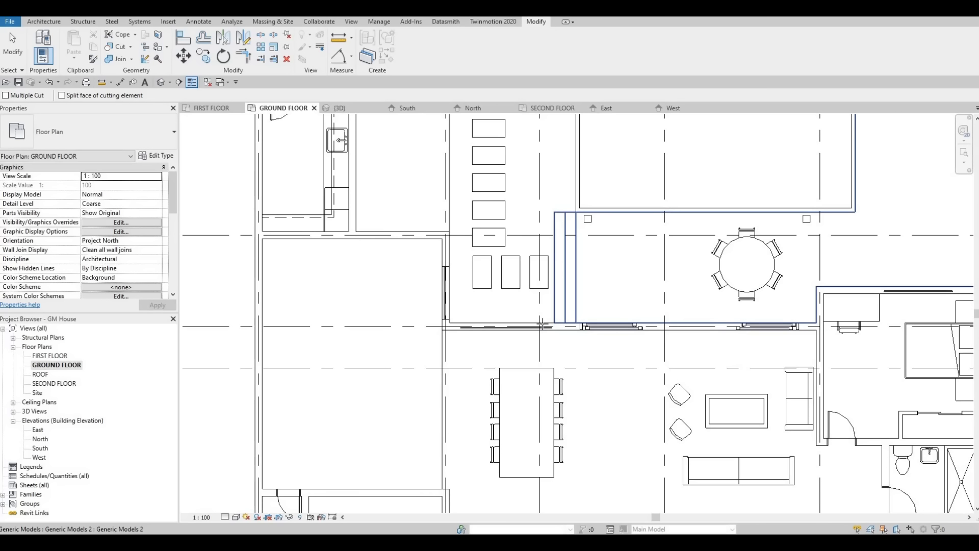
{"action": "scroll", "coordinate": [539, 325], "scroll_direction": "up", "scroll_amount": 2}
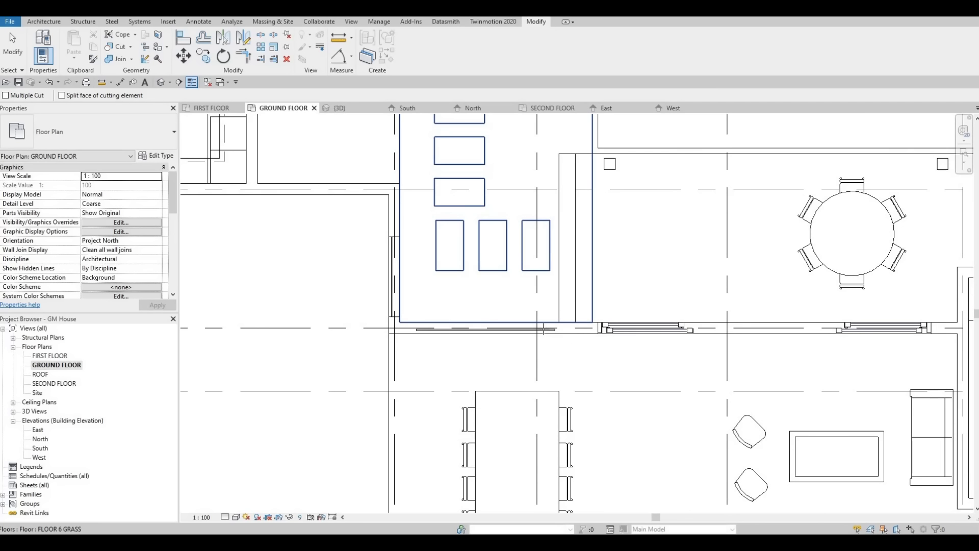
{"action": "scroll", "coordinate": [573, 332], "scroll_direction": "up", "scroll_amount": 2}
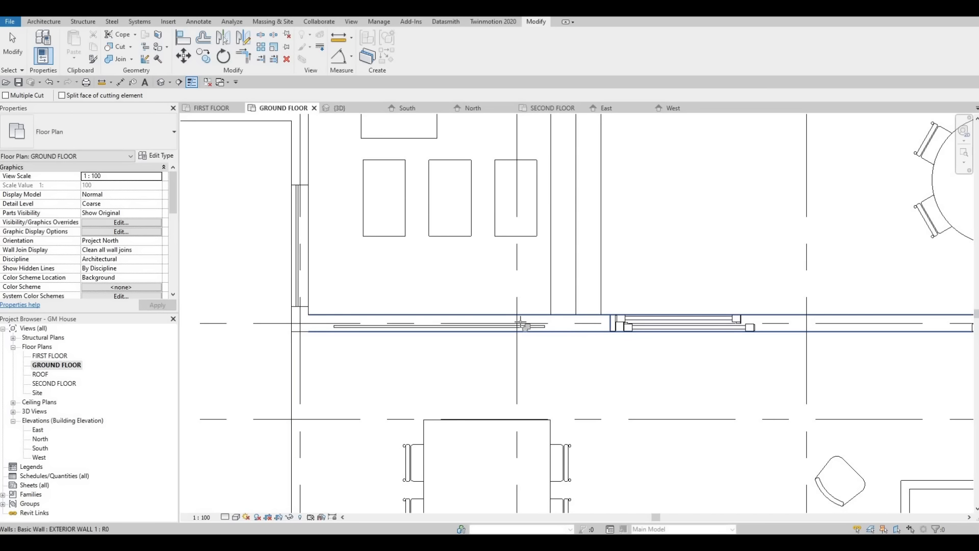
Step: Cut the bedroom's upper exterior wall with its embedded curtain wall and finish the Cut command
{"action": "scroll", "coordinate": [499, 292], "scroll_direction": "down", "scroll_amount": 4}
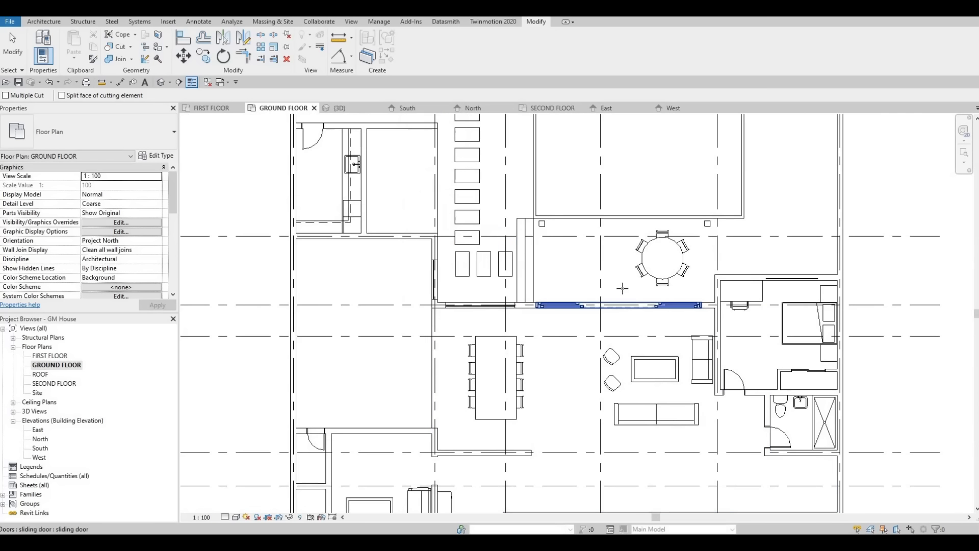
{"action": "middle_click_drag", "start_coordinate": [750, 271], "coordinate": [634, 259]}
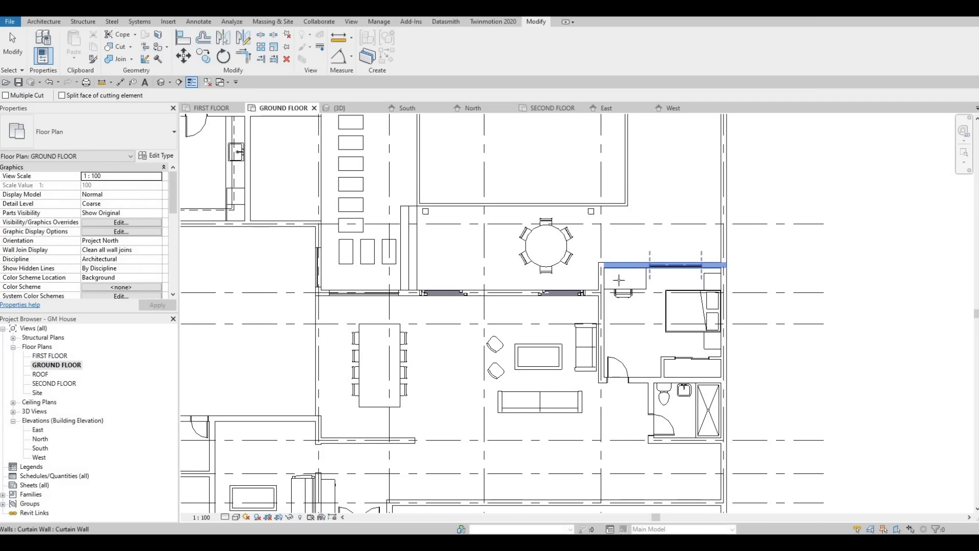
{"action": "scroll", "coordinate": [658, 255], "scroll_direction": "down", "scroll_amount": 3}
{"action": "key", "text": "Escape"}
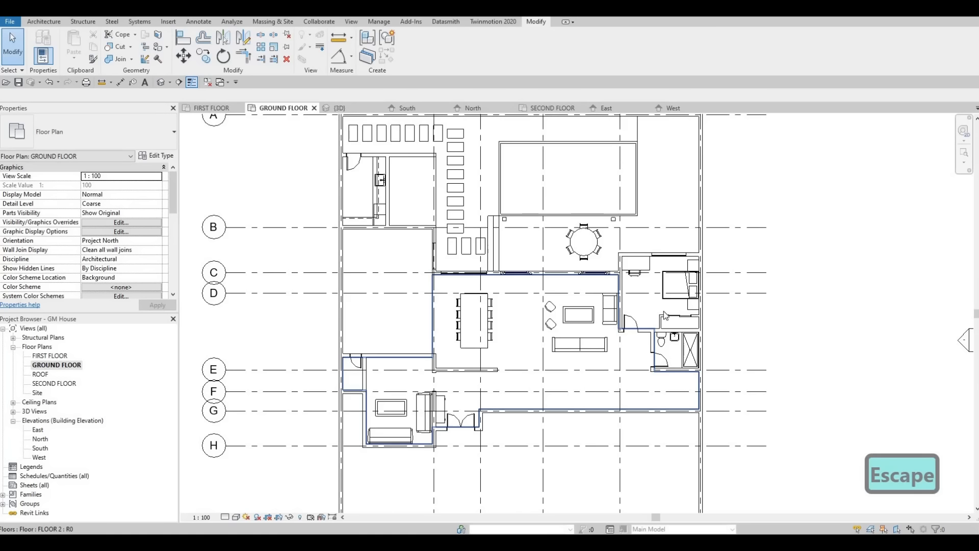
{"action": "scroll", "coordinate": [571, 286], "scroll_direction": "down", "scroll_amount": 2}
{"action": "key", "text": "Escape"}
Step: In the 3D view, raise the dining area curtain wall's base to an offset of about 730 mm and lower its top to about -396 mm
{"action": "scroll", "coordinate": [662, 312], "scroll_direction": "up", "scroll_amount": 7}
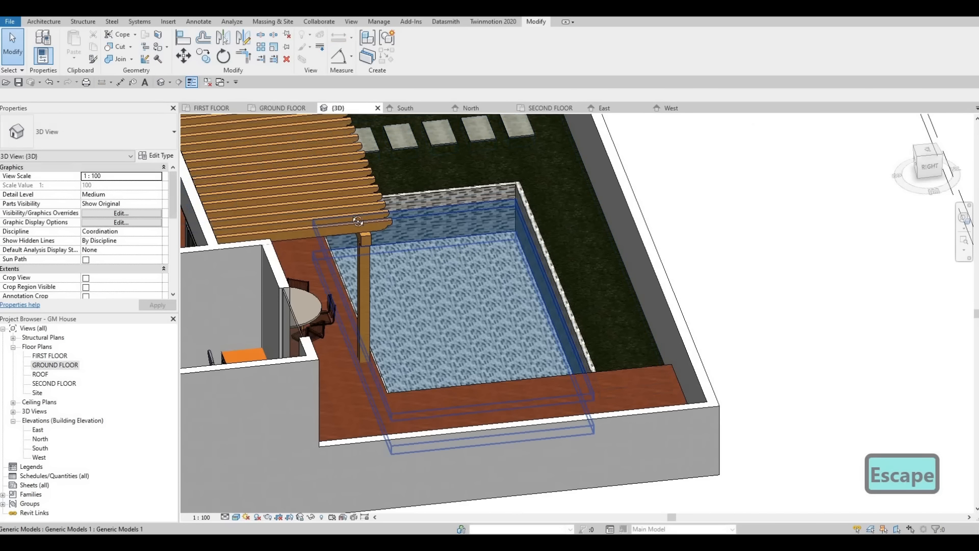
{"action": "middle_click_drag", "start_coordinate": [361, 219], "coordinate": [689, 173], "text": "shift"}
{"action": "left_click", "coordinate": [706, 282]}
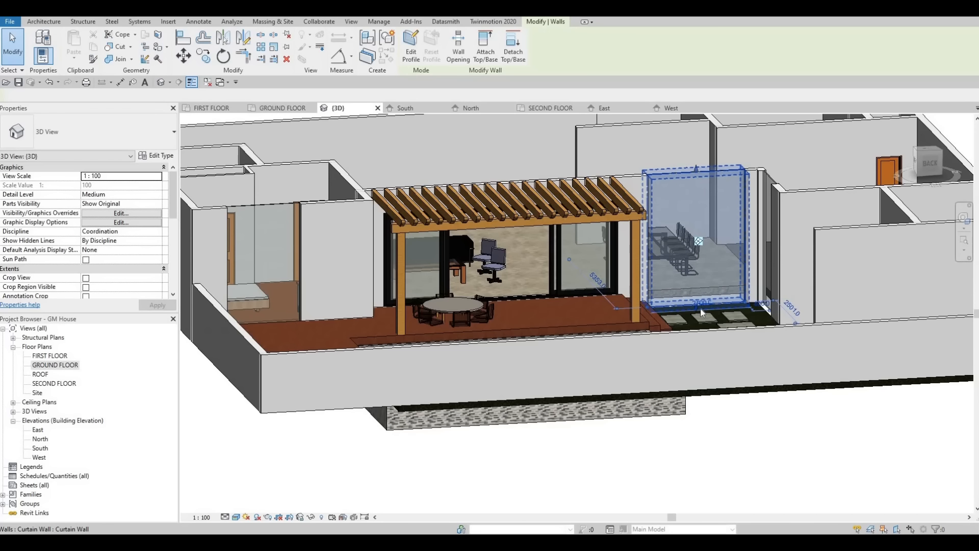
{"action": "scroll", "coordinate": [694, 316], "scroll_direction": "up", "scroll_amount": 5}
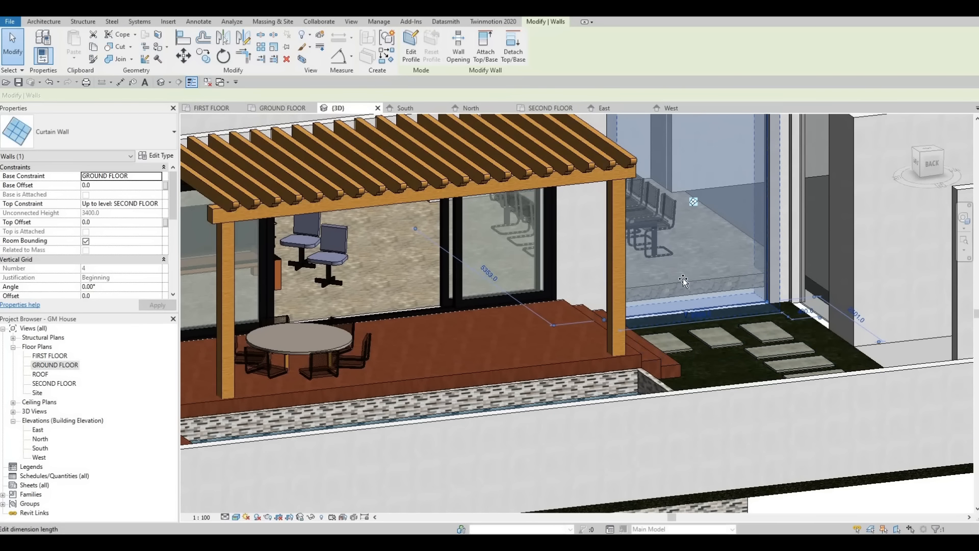
{"action": "left_click_drag", "start_coordinate": [683, 281], "coordinate": [706, 226]}
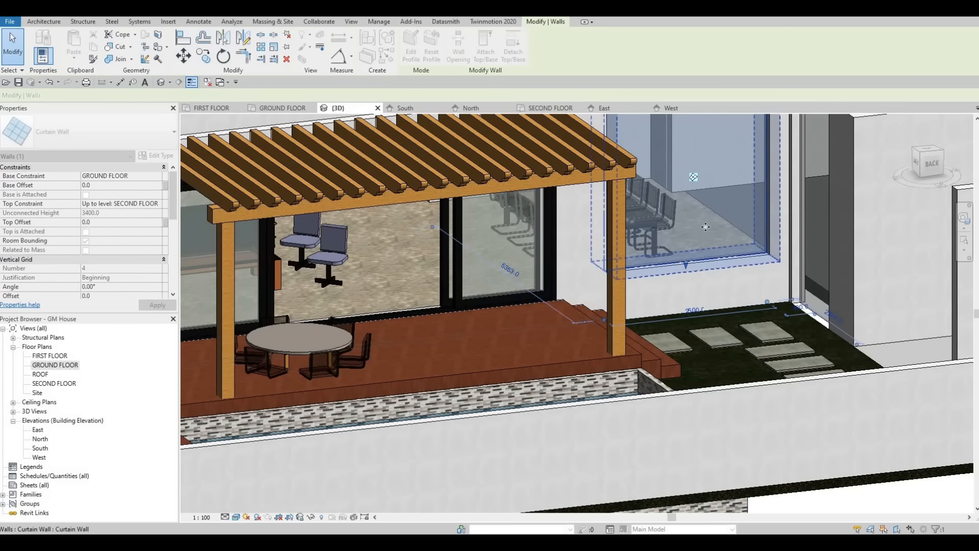
{"action": "scroll", "coordinate": [685, 156], "scroll_direction": "down", "scroll_amount": 3}
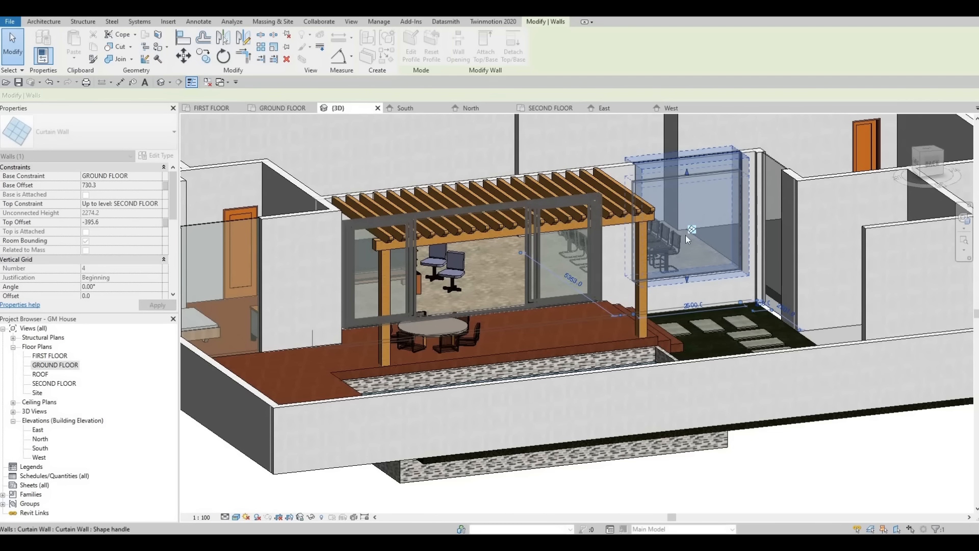
{"action": "key", "text": "Escape"}
{"action": "key", "text": "Escape"}
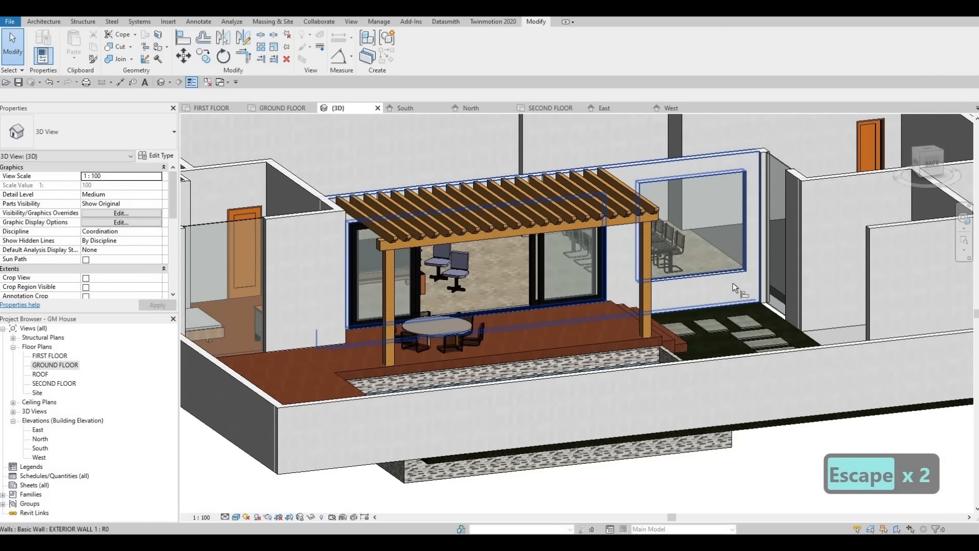
Step: Align the curtain wall in the side wall between grids B and C with the dining area curtain wall's height
{"action": "key", "text": "a"}
{"action": "key", "text": "l"}
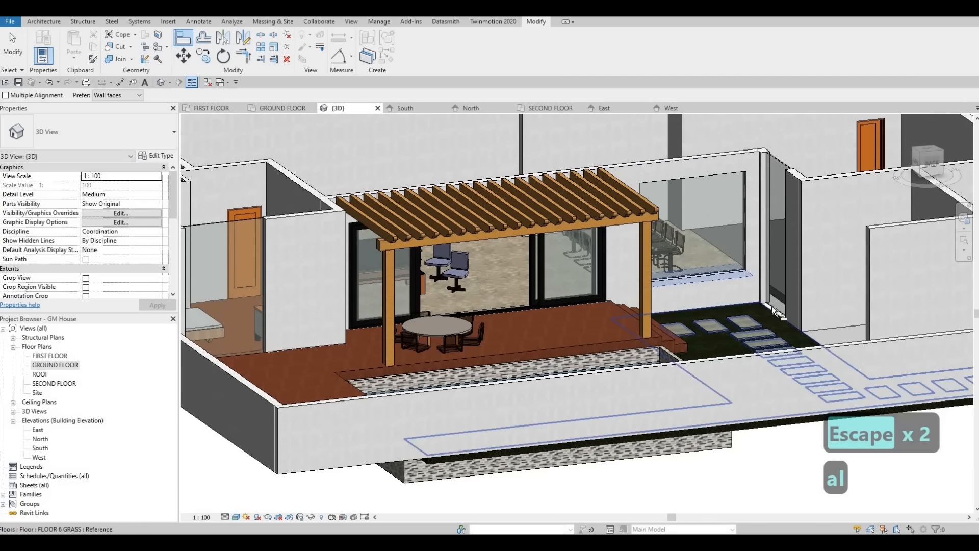
{"action": "left_click", "coordinate": [773, 163]}
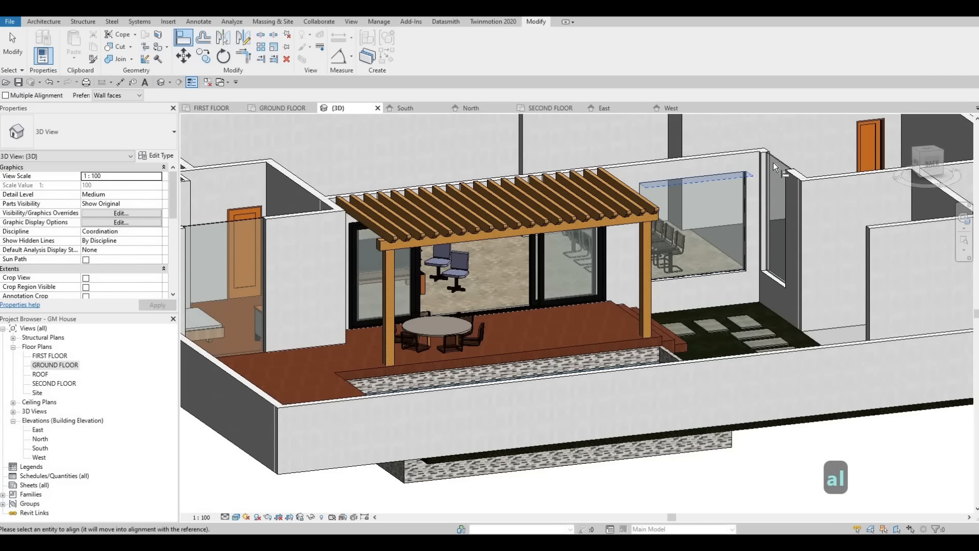
{"action": "left_click", "coordinate": [692, 271]}
{"action": "middle_click_drag", "start_coordinate": [430, 320], "coordinate": [280, 289], "text": "shift"}
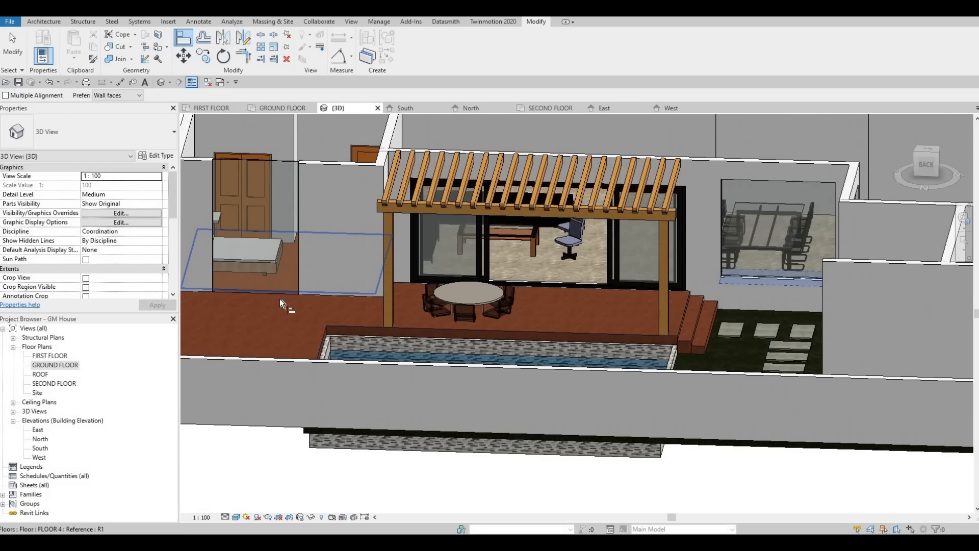
{"action": "key", "text": "Tab"}
{"action": "key", "text": "Tab"}
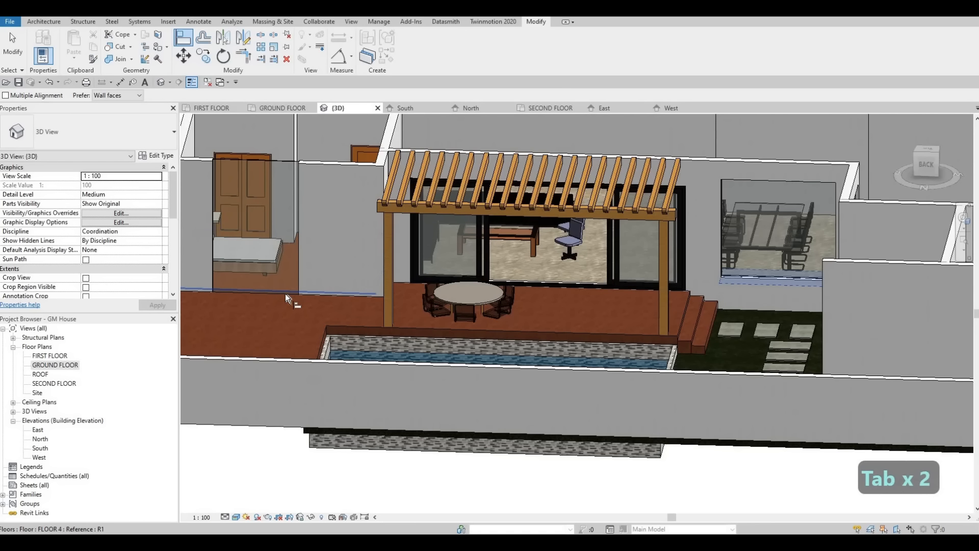
{"action": "key", "text": "Tab"}
{"action": "key", "text": "Escape"}
{"action": "key", "text": "Escape"}
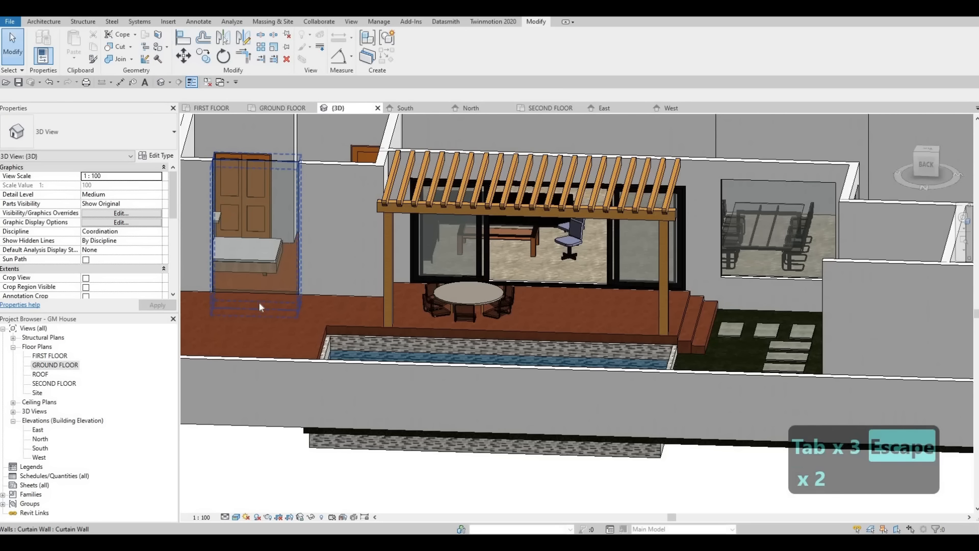
Step: Raise the base of the bedroom's exterior curtain wall to an offset of about 677 mm
{"action": "left_click", "coordinate": [258, 304]}
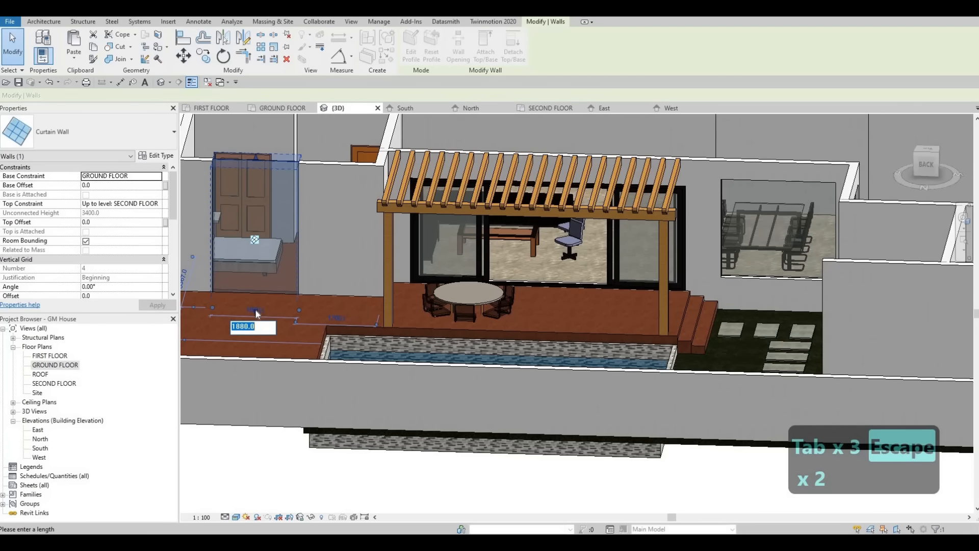
{"action": "key", "text": "Escape"}
{"action": "scroll", "coordinate": [259, 306], "scroll_direction": "up", "scroll_amount": 4}
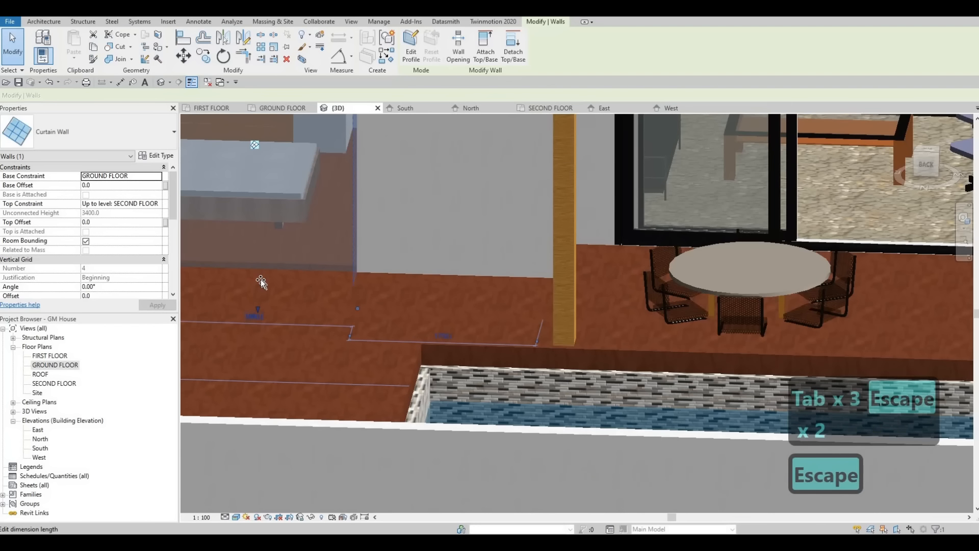
{"action": "left_click_drag", "start_coordinate": [261, 279], "coordinate": [268, 236]}
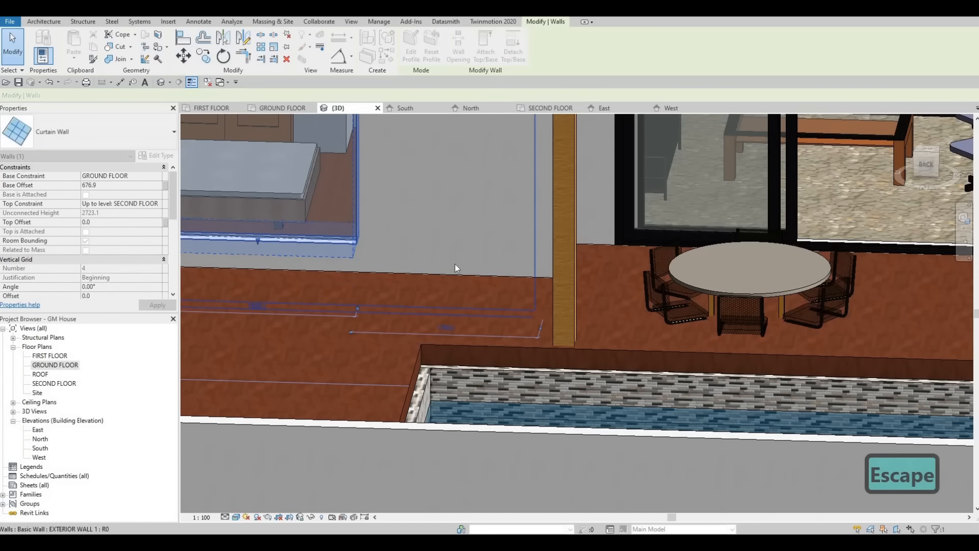
{"action": "scroll", "coordinate": [455, 264], "scroll_direction": "down", "scroll_amount": 3}
{"action": "key", "text": "Escape"}
Step: Align the bedroom curtain wall's bottom and top edges with those of the dining area curtain wall
{"action": "key", "text": "a"}
{"action": "key", "text": "l"}
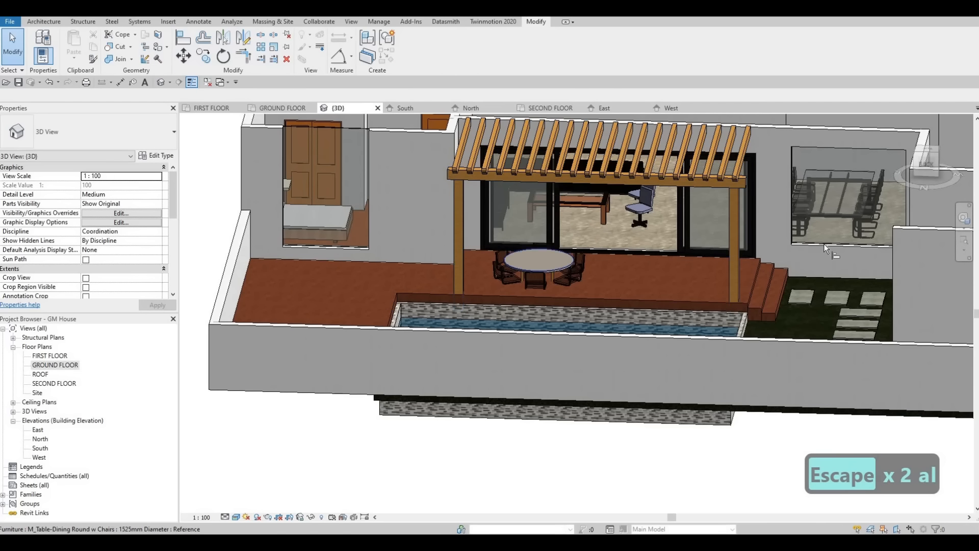
{"action": "left_click", "coordinate": [797, 245]}
{"action": "left_click", "coordinate": [356, 248]}
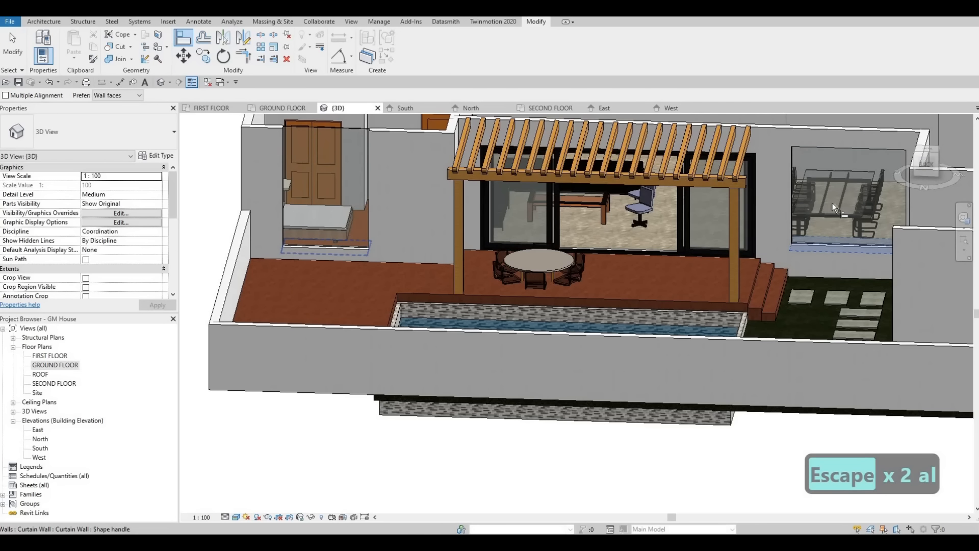
{"action": "left_click", "coordinate": [852, 148]}
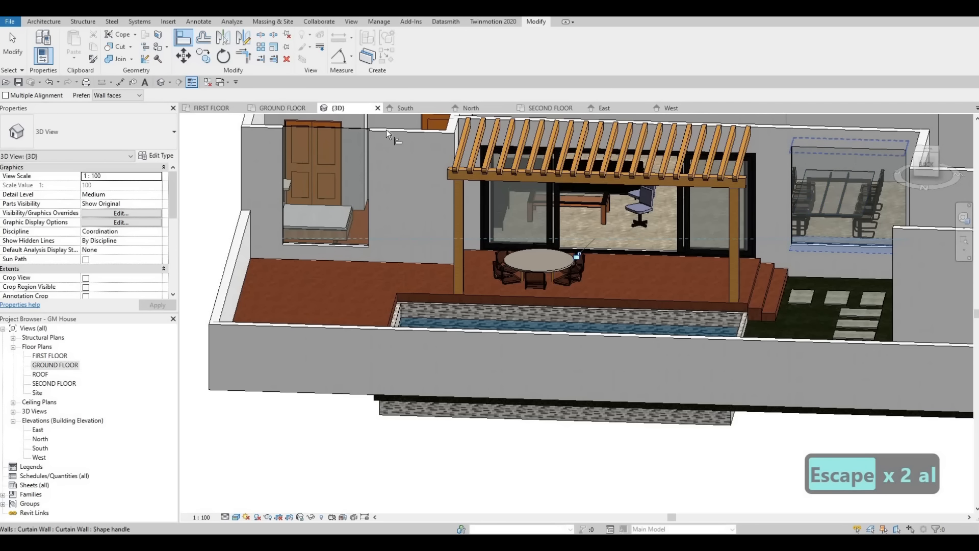
{"action": "left_click", "coordinate": [342, 130]}
{"action": "key", "text": "Escape"}
{"action": "key", "text": "Escape"}
Step: View the curtain wall windows in 3D from the back corner and open the FIRST FLOOR plan
{"action": "scroll", "coordinate": [380, 193], "scroll_direction": "down", "scroll_amount": 3}
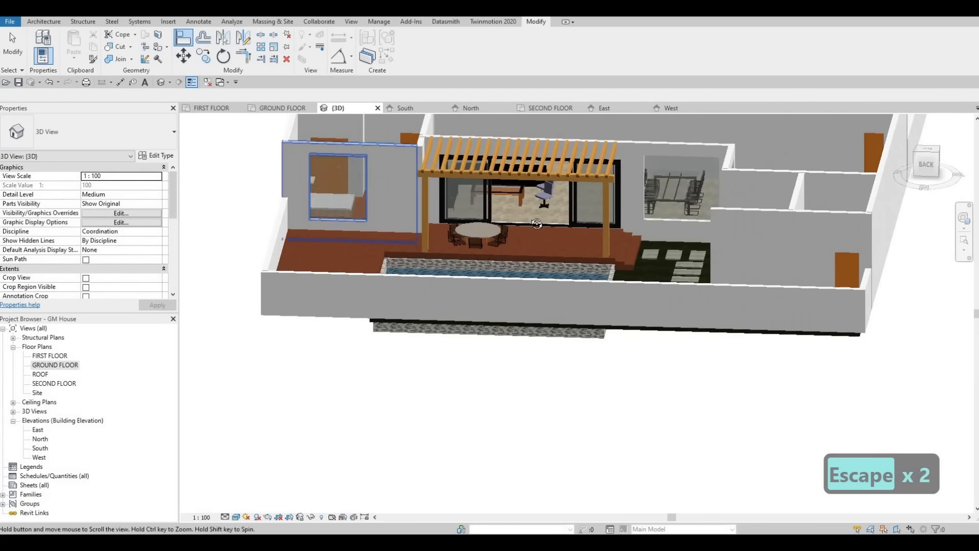
{"action": "middle_click_drag", "start_coordinate": [388, 198], "coordinate": [521, 255], "text": "shift"}
{"action": "middle_click_drag", "start_coordinate": [451, 227], "coordinate": [484, 210], "text": "shift"}
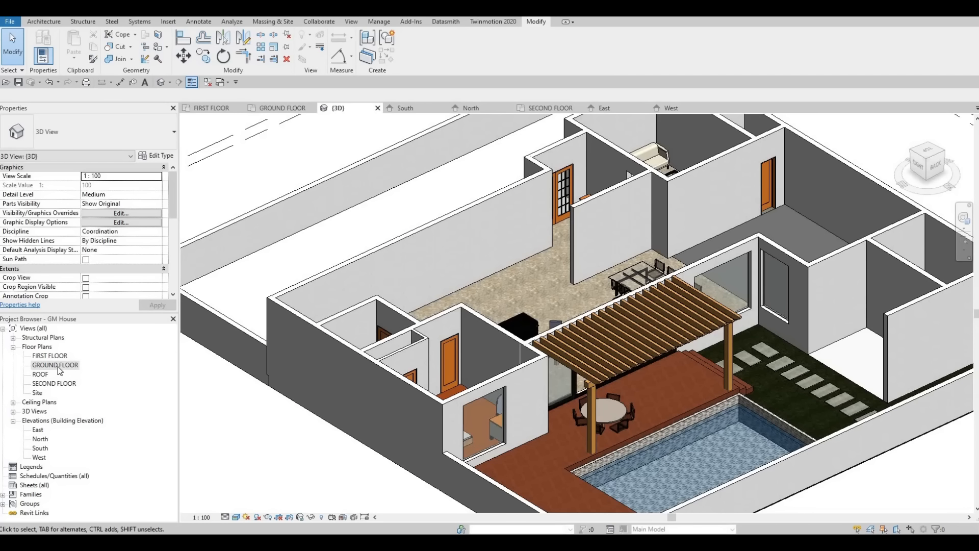
{"action": "double_click", "coordinate": [59, 368]}
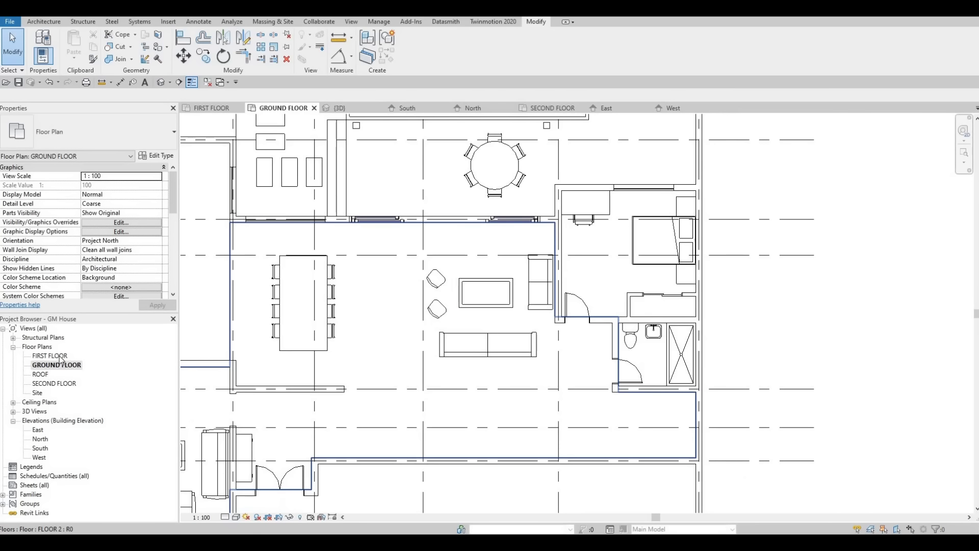
{"action": "double_click", "coordinate": [51, 356]}
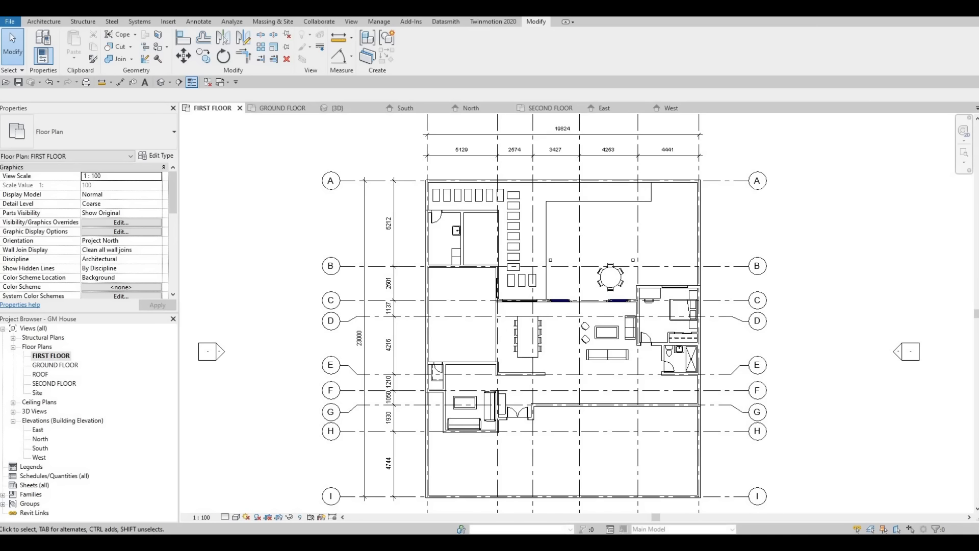
{"action": "key", "text": "F1"}
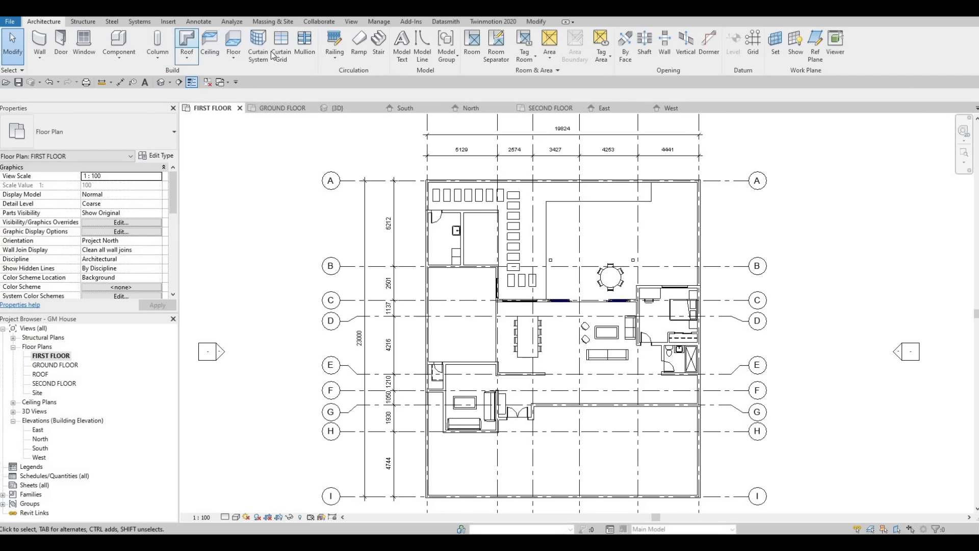
Step: Start a stair and draw its first straight run between grids F and G, 1000 mm wide and 1925 mm long, heading away from the nearby exterior side wall
{"action": "left_click", "coordinate": [378, 44]}
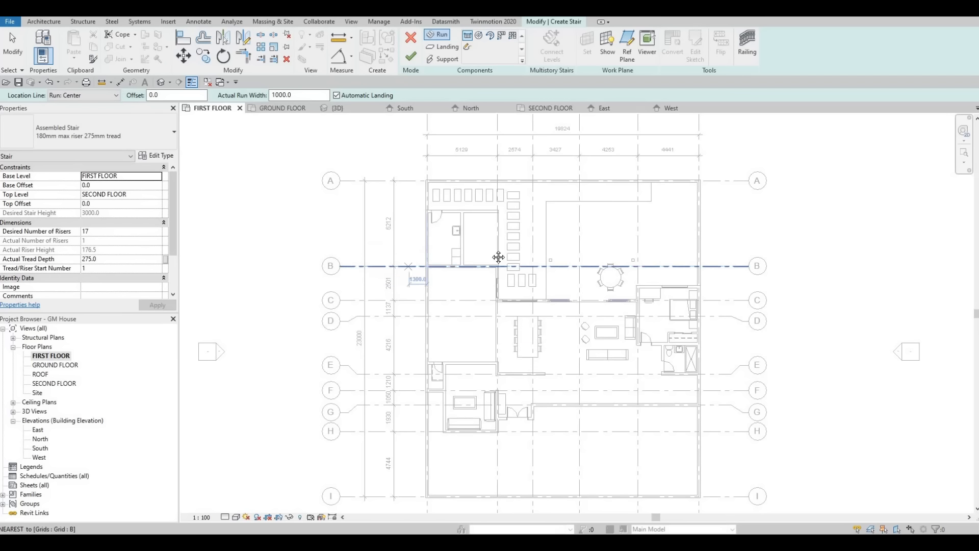
{"action": "middle_click_drag", "start_coordinate": [616, 280], "coordinate": [571, 165]}
{"action": "scroll", "coordinate": [587, 279], "scroll_direction": "up", "scroll_amount": 3}
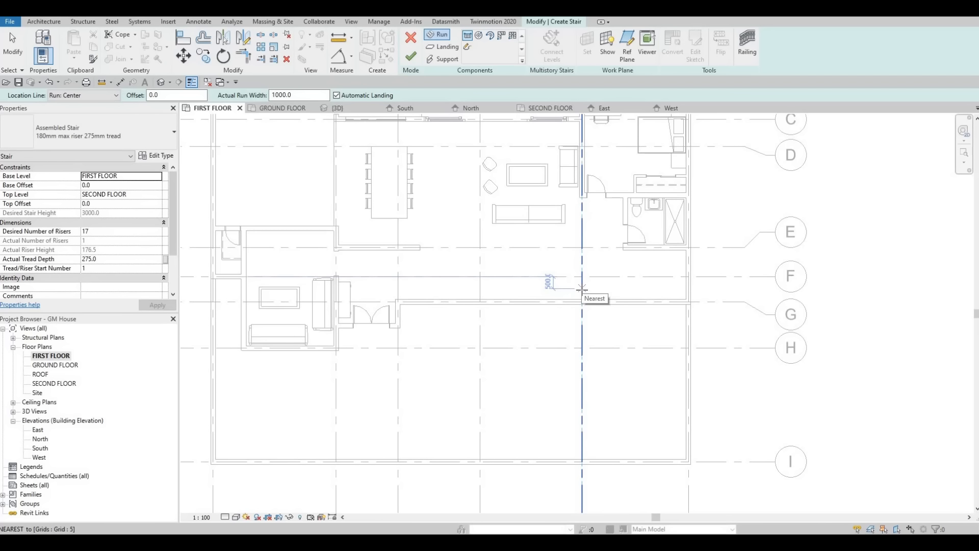
{"action": "left_click", "coordinate": [637, 290]}
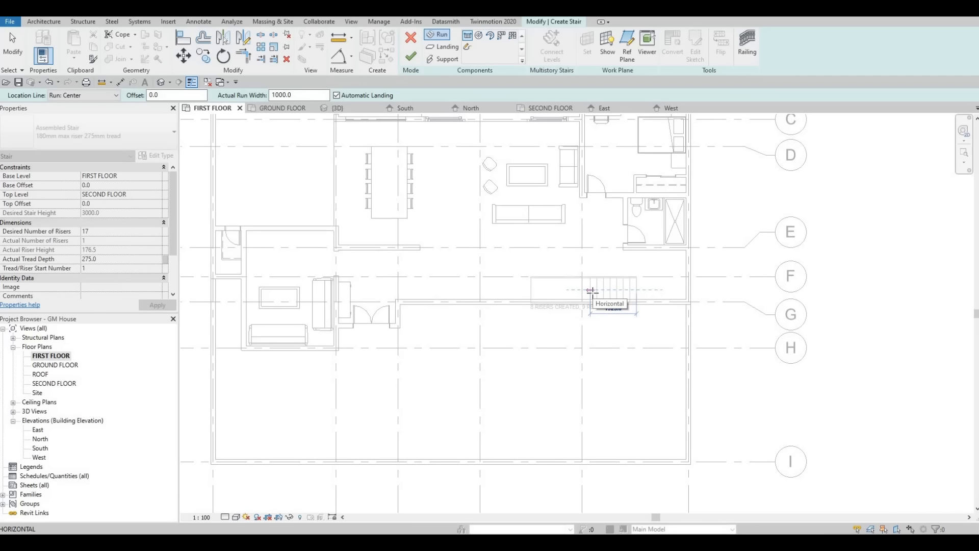
{"action": "left_click", "coordinate": [592, 290]}
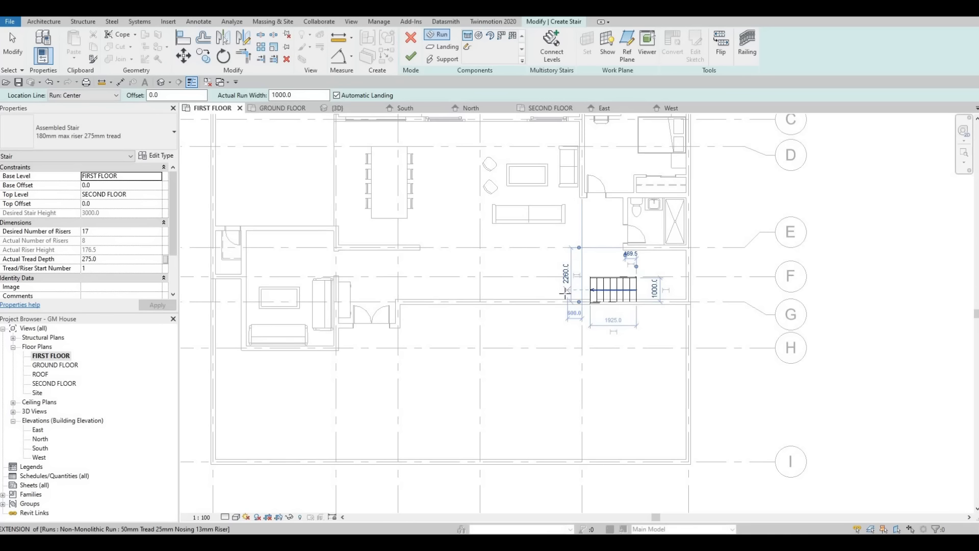
Step: Draw the second run in line with the first, past an automatic landing, for 17 risers in total and finish the stair
{"action": "left_click", "coordinate": [563, 291]}
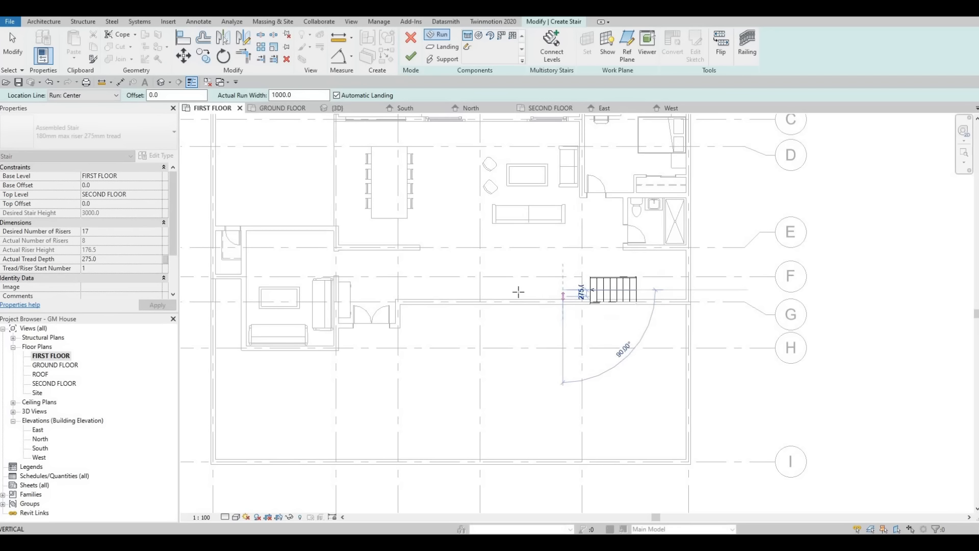
{"action": "left_click", "coordinate": [487, 295]}
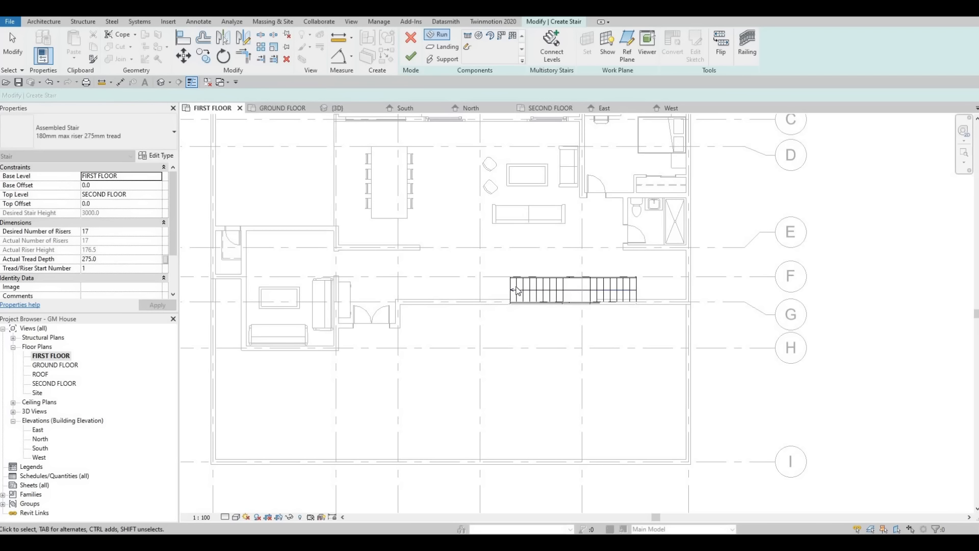
{"action": "key", "text": "Escape"}
{"action": "middle_click_drag", "start_coordinate": [595, 301], "coordinate": [567, 293]}
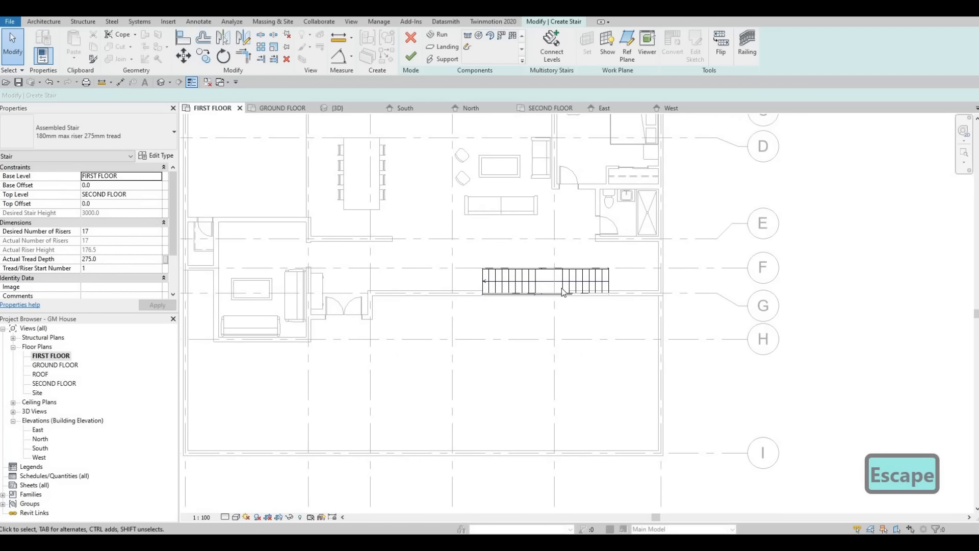
{"action": "key", "text": "F1"}
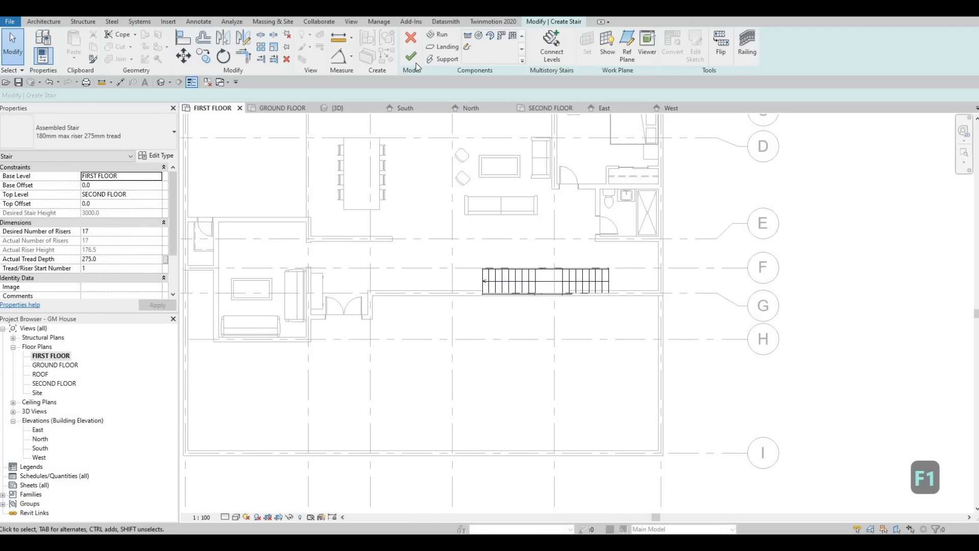
Step: Nudge the stair off the wall along grid G and slightly towards the exterior side wall
{"action": "scroll", "coordinate": [593, 265], "scroll_direction": "up", "scroll_amount": 4}
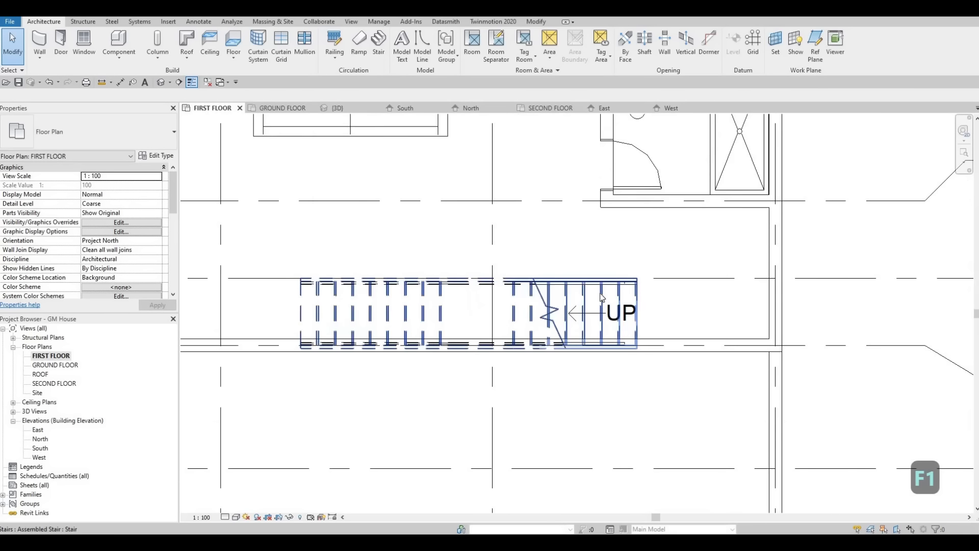
{"action": "key", "text": "Escape"}
{"action": "left_click", "coordinate": [596, 297]}
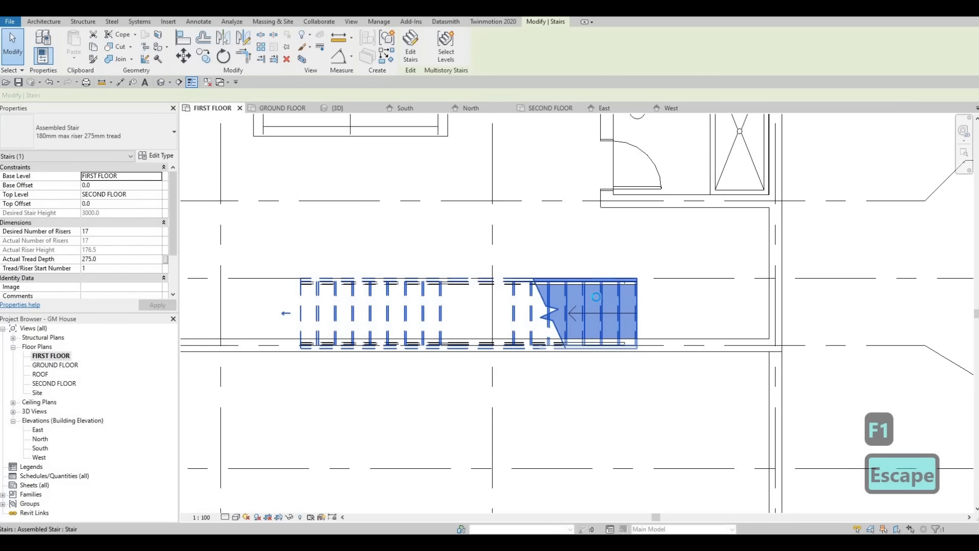
{"action": "key", "text": "Up"}
{"action": "key", "text": "Up"}
{"action": "key", "text": "Up"}
{"action": "key", "text": "Up"}
{"action": "key", "text": "Up"}
{"action": "key", "text": "Up"}
{"action": "key", "text": "Right"}
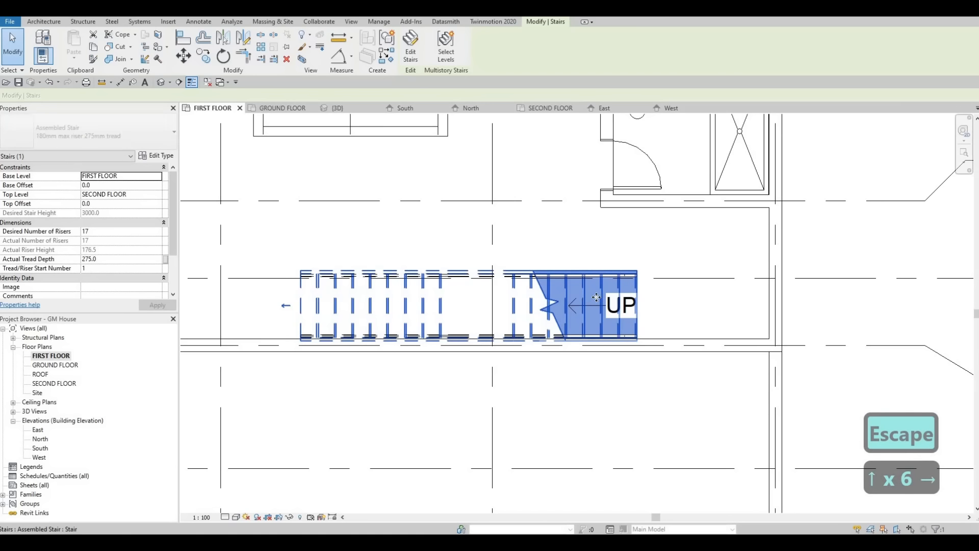
{"action": "key", "text": "Up"}
{"action": "key", "text": "Up"}
{"action": "key", "text": "Right"}
{"action": "key", "text": "Right"}
{"action": "key", "text": "Right"}
{"action": "key", "text": "Right"}
{"action": "key", "text": "Escape"}
{"action": "key", "text": "Escape"}
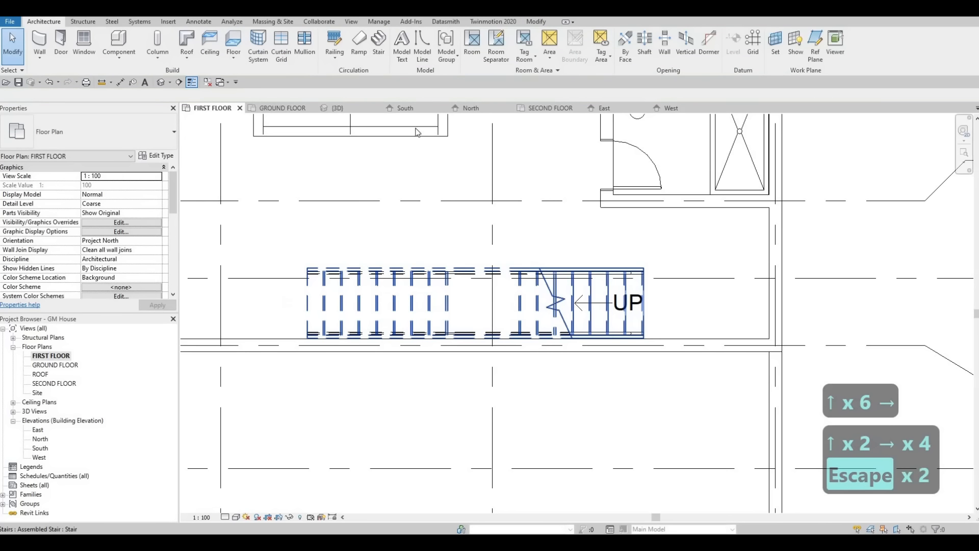
Step: Draw a horizontal 1800 mm thin detail line from the exterior side wall's inner face towards the stair's start
{"action": "left_click", "coordinate": [202, 23]}
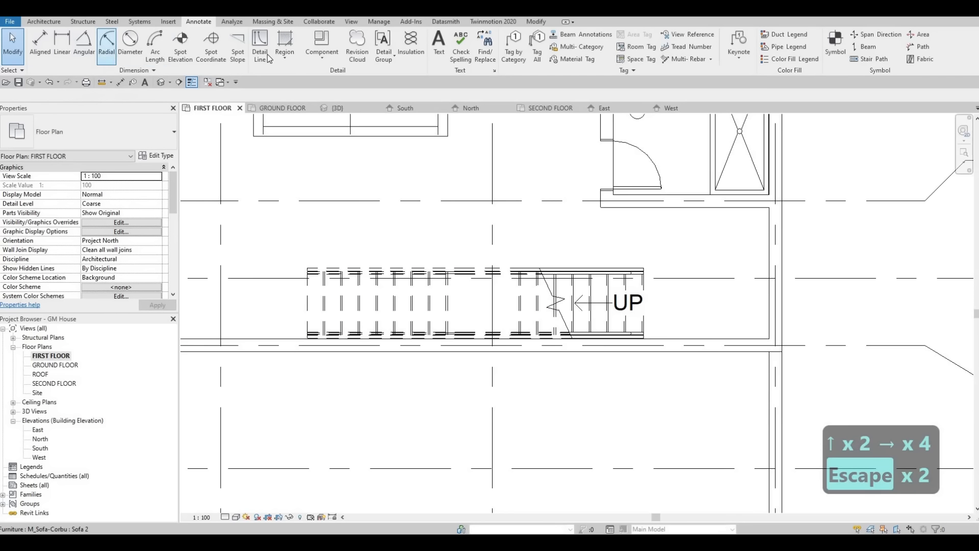
{"action": "left_click", "coordinate": [259, 46]}
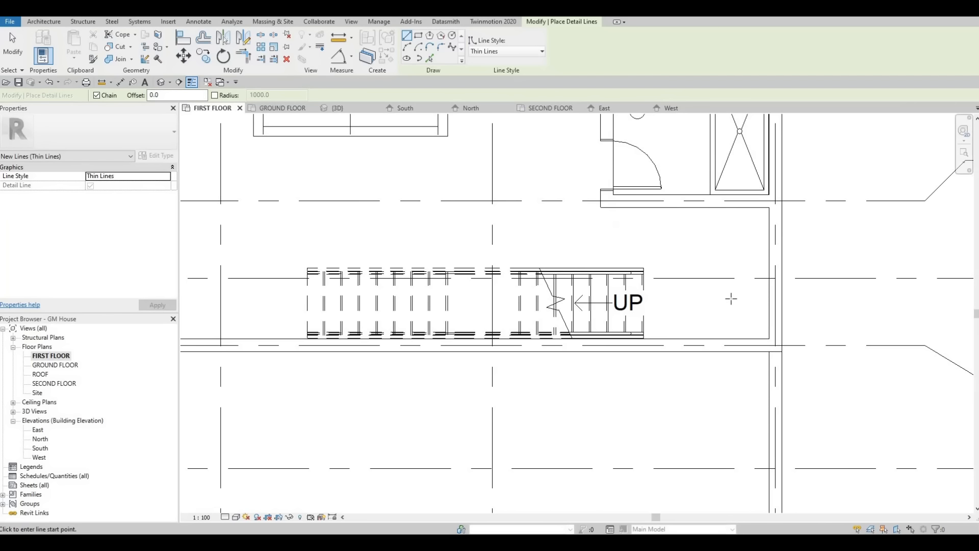
{"action": "left_click", "coordinate": [770, 295]}
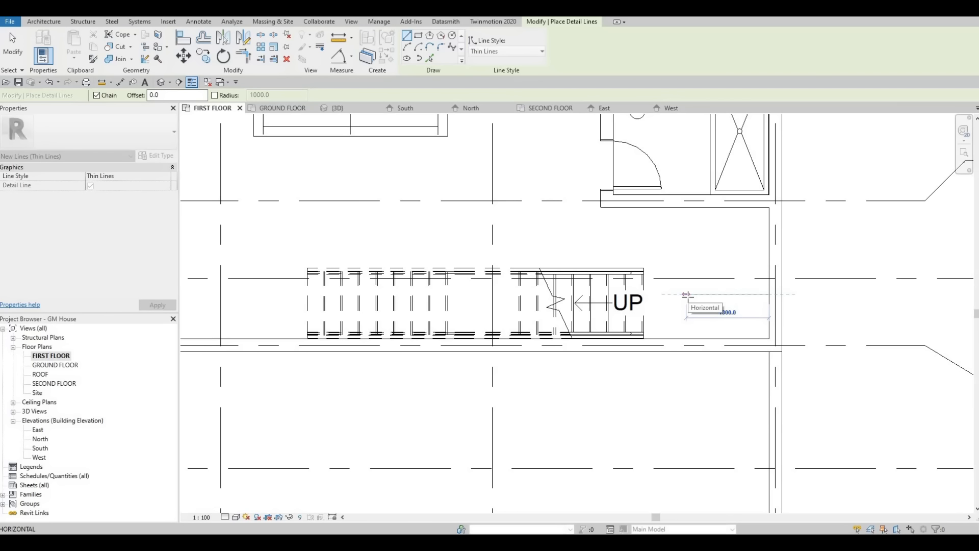
{"action": "type", "text": "17"}
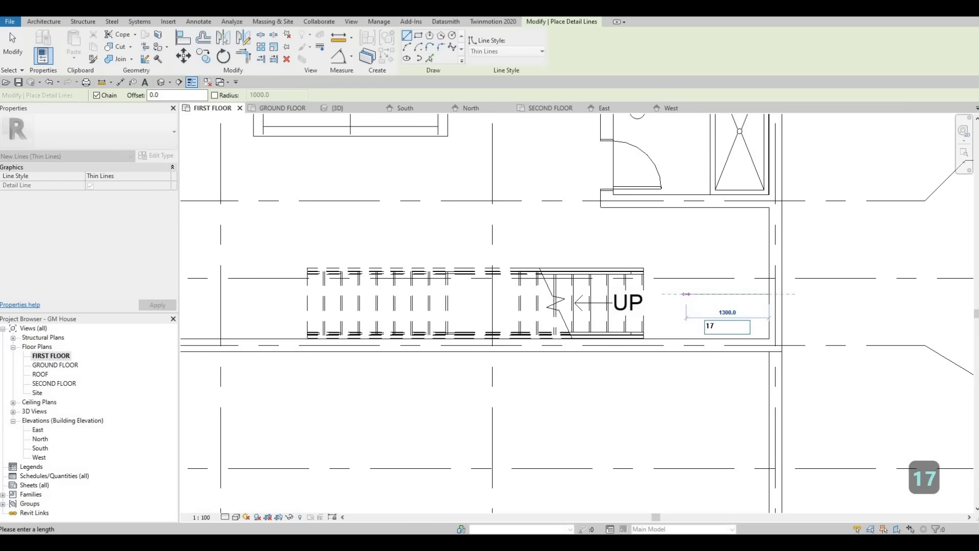
{"action": "key", "text": "BackSpace"}
{"action": "type", "text": "800"}
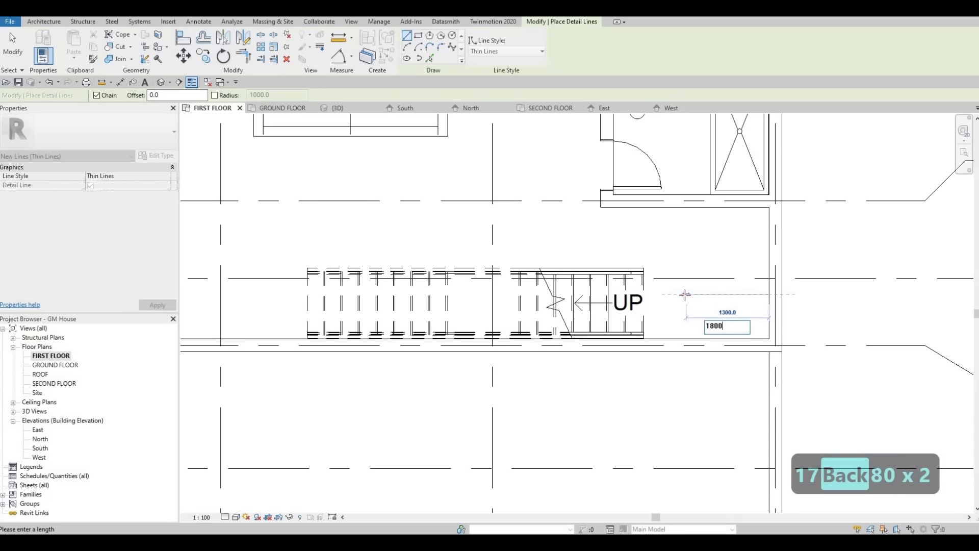
{"action": "key", "text": "Return"}
{"action": "key", "text": "Escape"}
{"action": "key", "text": "Escape"}
{"action": "key", "text": "Escape"}
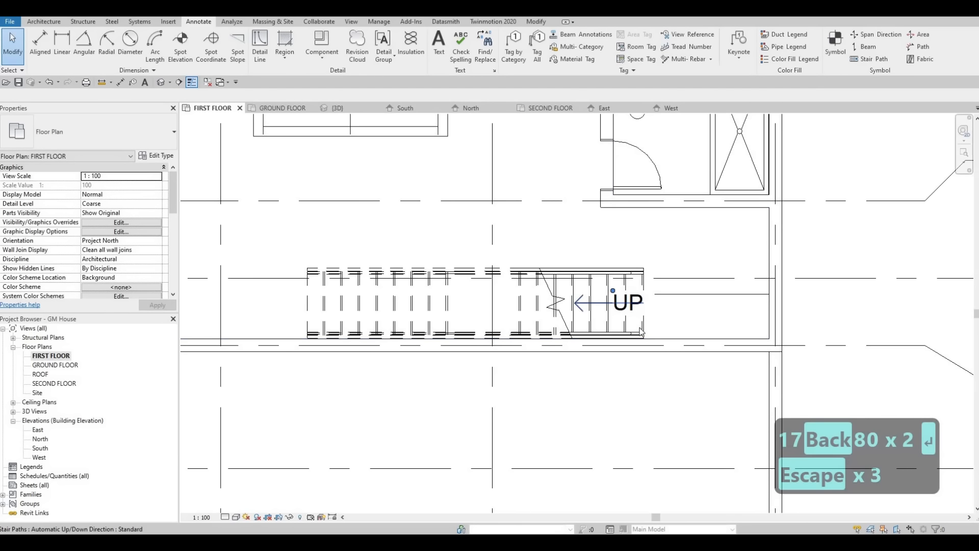
{"action": "key", "text": "Escape"}
Step: Move the stair towards the exterior side wall until its starting edge meets the end of the horizontal detail line
{"action": "scroll", "coordinate": [641, 331], "scroll_direction": "up", "scroll_amount": 2}
{"action": "left_click", "coordinate": [642, 328]}
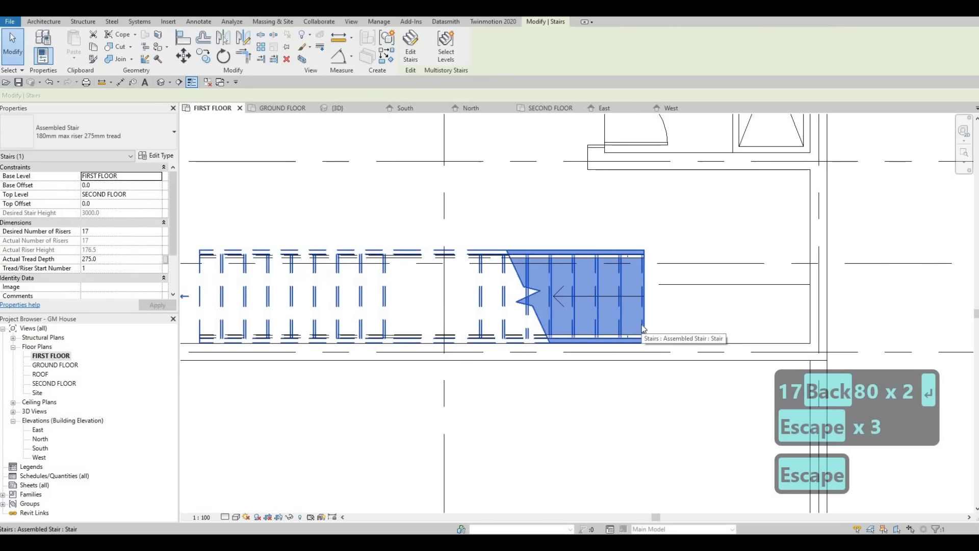
{"action": "key", "text": "m"}
{"action": "key", "text": "v"}
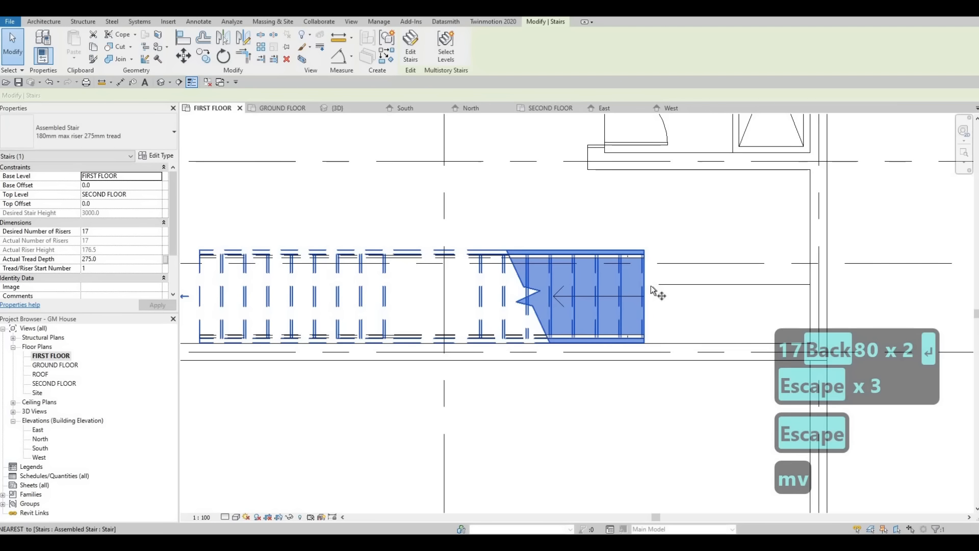
{"action": "scroll", "coordinate": [648, 286], "scroll_direction": "up", "scroll_amount": 2}
{"action": "left_click", "coordinate": [648, 285]}
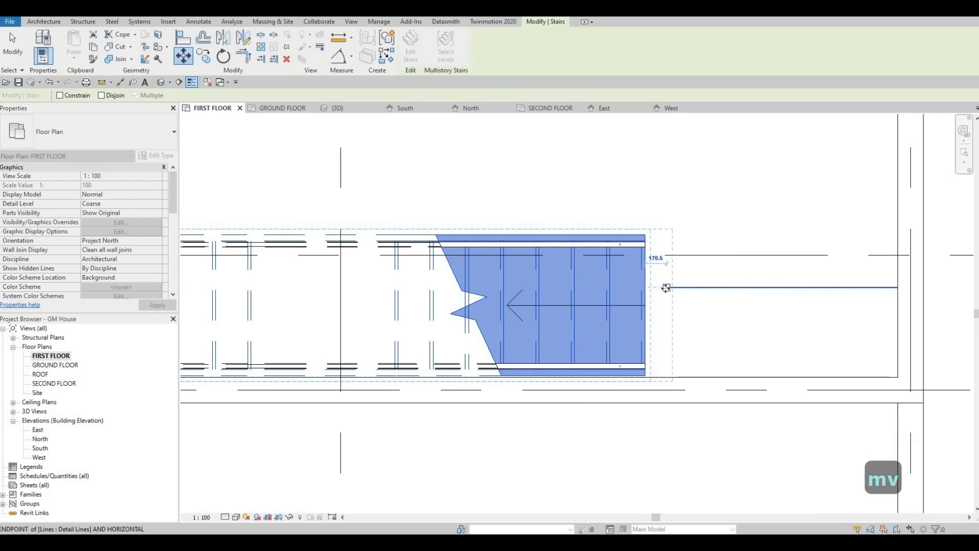
{"action": "left_click", "coordinate": [651, 319]}
{"action": "key", "text": "Escape"}
{"action": "key", "text": "Escape"}
{"action": "key", "text": "Escape"}
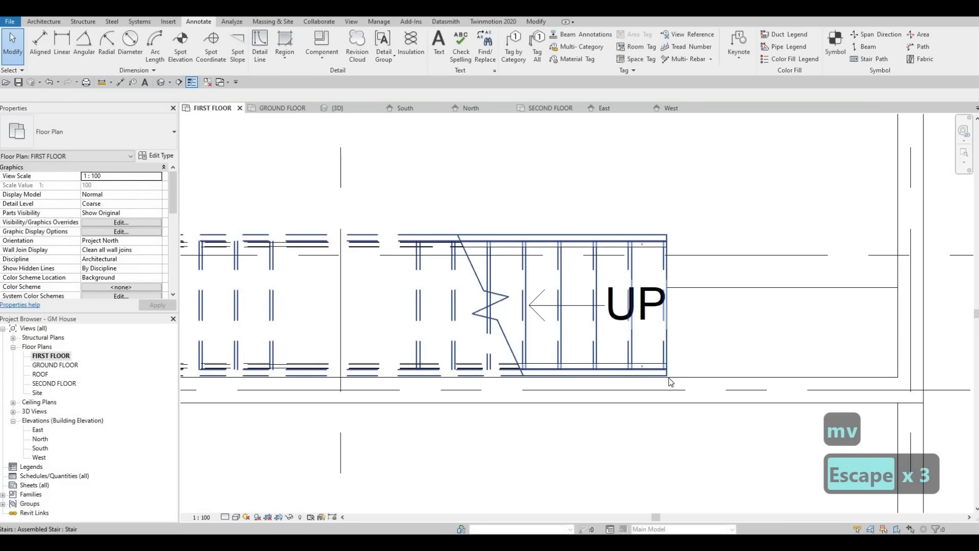
Step: Align the stair's outer edge with the inner face of the exterior wall along grid G
{"action": "key", "text": "a"}
{"action": "key", "text": "l"}
{"action": "scroll", "coordinate": [684, 380], "scroll_direction": "up", "scroll_amount": 2}
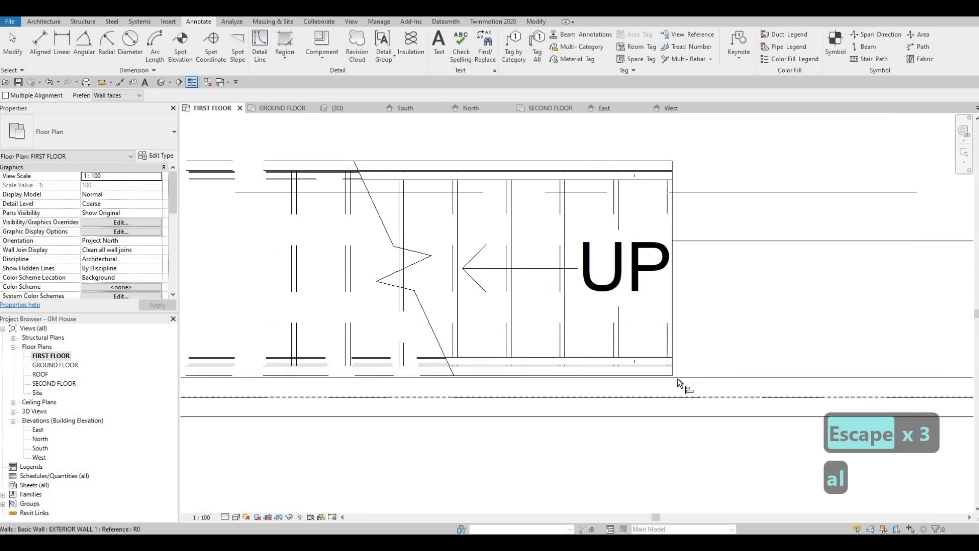
{"action": "left_click", "coordinate": [675, 376]}
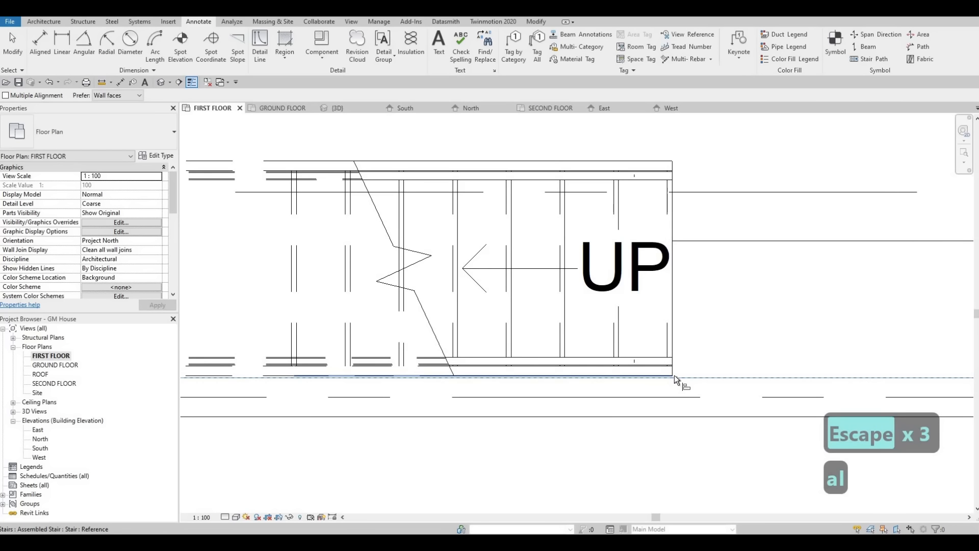
{"action": "key", "text": "Escape"}
{"action": "key", "text": "Escape"}
Step: Delete the horizontal detail line between the stair's start and the exterior side wall
{"action": "scroll", "coordinate": [722, 278], "scroll_direction": "down", "scroll_amount": 1}
{"action": "left_click", "coordinate": [722, 270]}
{"action": "key", "text": "Escape"}
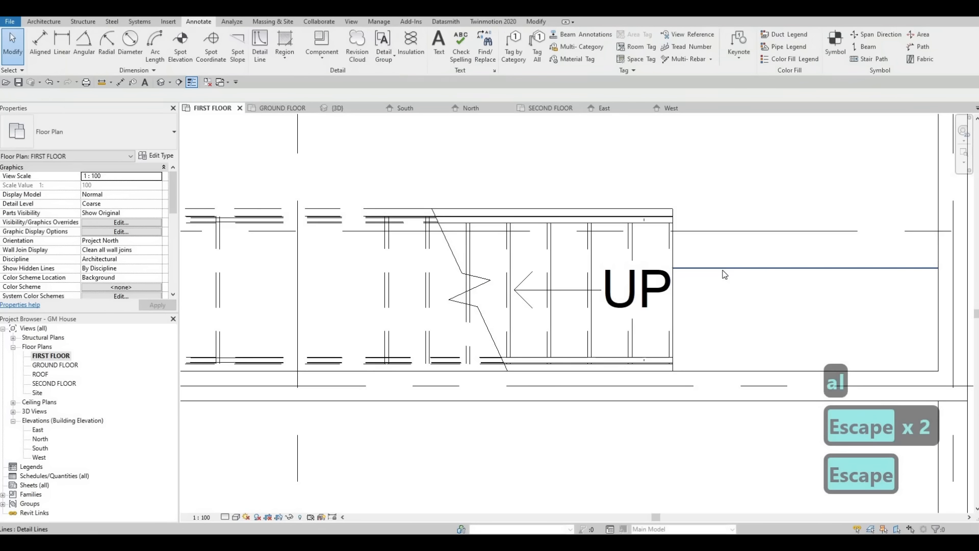
{"action": "left_click", "coordinate": [721, 269]}
{"action": "key", "text": "Delete"}
{"action": "key", "text": "Escape"}
Step: Measure the stair's overall length with a temporary aligned dimension and discard the dimension
{"action": "scroll", "coordinate": [608, 263], "scroll_direction": "down", "scroll_amount": 3}
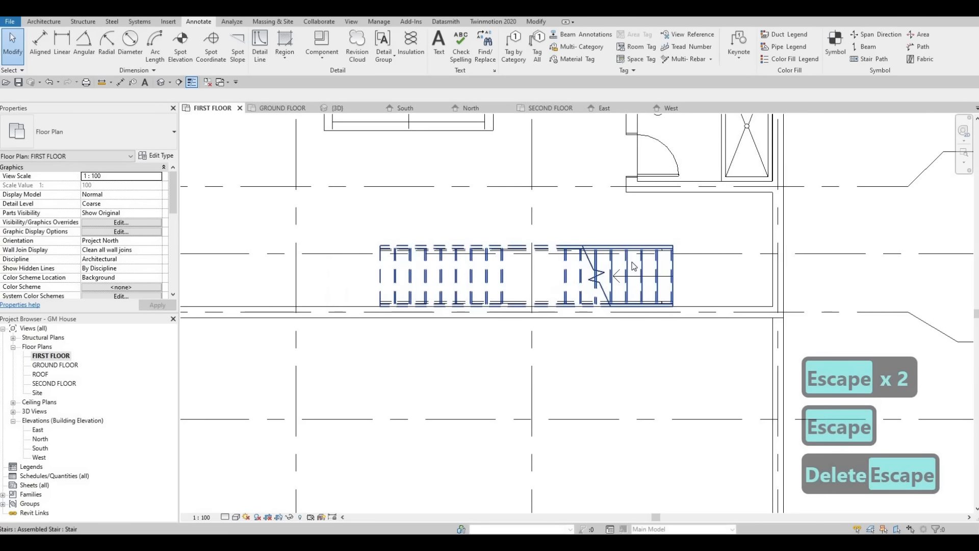
{"action": "left_click", "coordinate": [120, 82]}
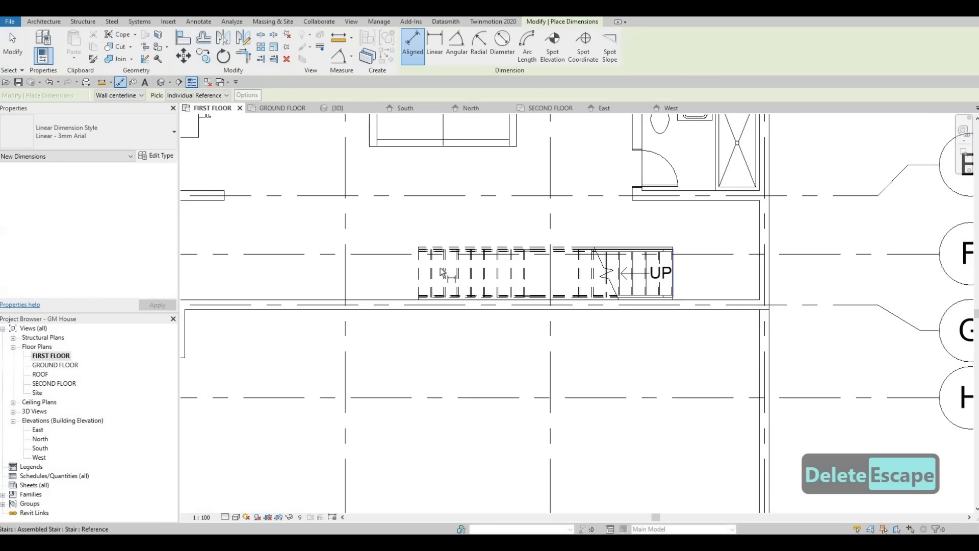
{"action": "left_click", "coordinate": [418, 268]}
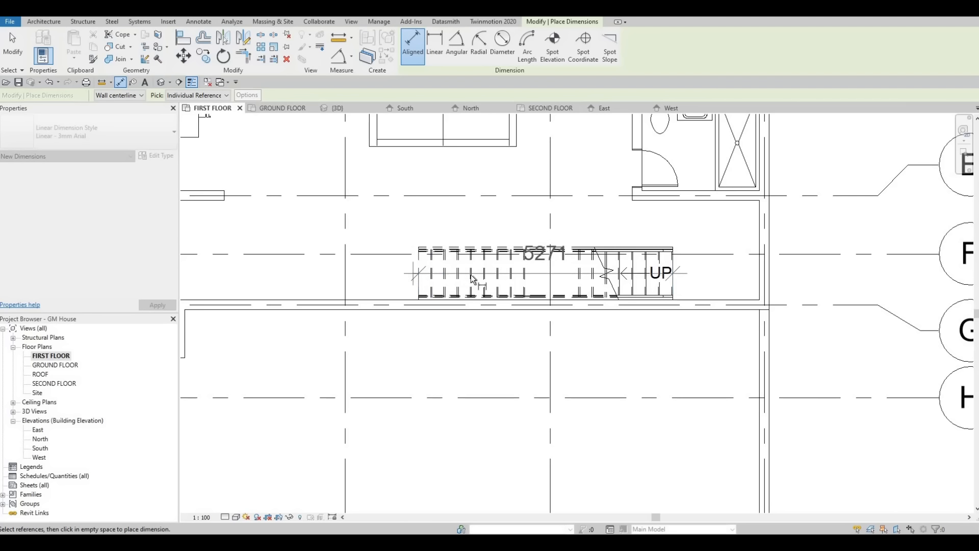
{"action": "scroll", "coordinate": [451, 275], "scroll_direction": "down", "scroll_amount": 2}
{"action": "scroll", "coordinate": [452, 274], "scroll_direction": "up", "scroll_amount": 2}
{"action": "key", "text": "Escape"}
{"action": "key", "text": "Escape"}
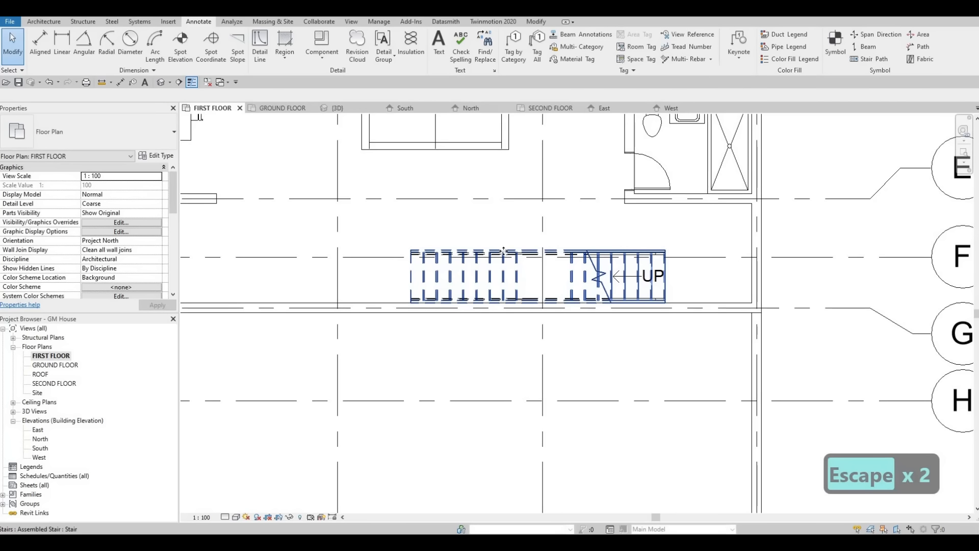
Step: Edit the stair to shorten its landing to about half, bringing the second run closer to the first, and finish the edit
{"action": "left_click", "coordinate": [501, 250]}
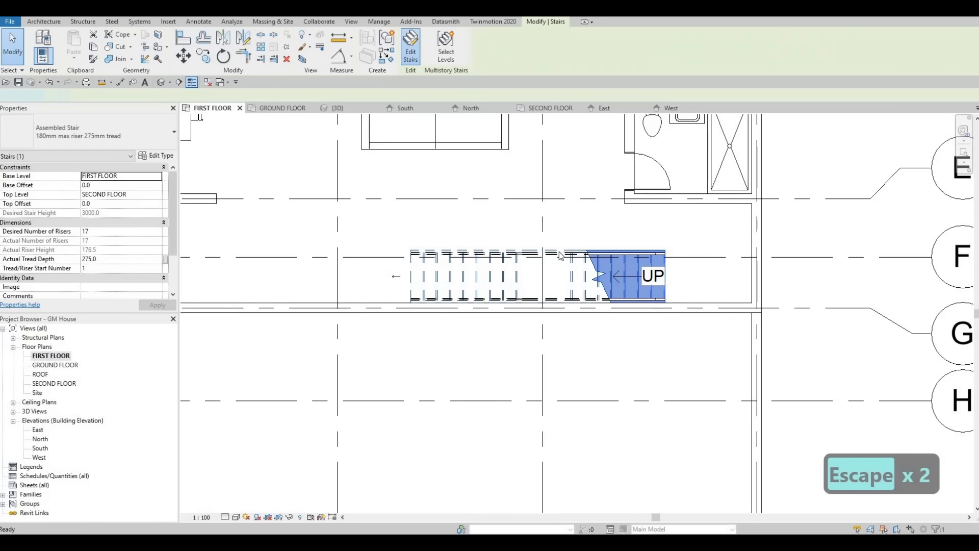
{"action": "double_click", "coordinate": [560, 267]}
{"action": "left_click", "coordinate": [531, 272]}
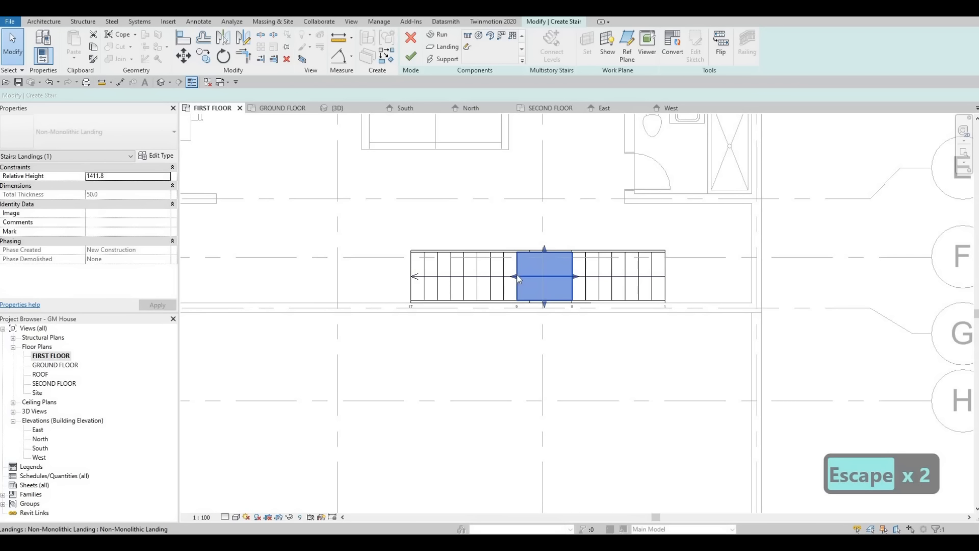
{"action": "left_click_drag", "start_coordinate": [516, 276], "coordinate": [556, 273]}
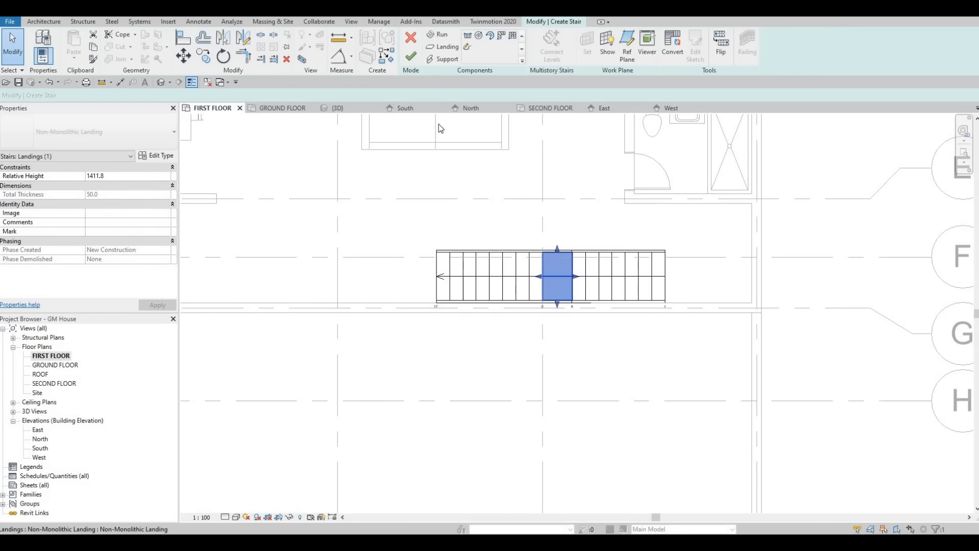
{"action": "left_click", "coordinate": [411, 56]}
{"action": "key", "text": "Escape"}
{"action": "key", "text": "Escape"}
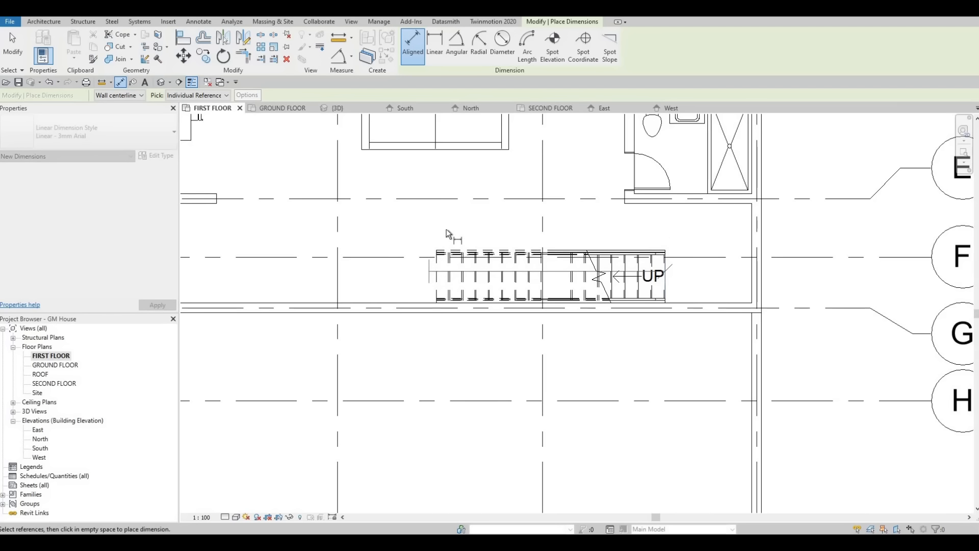
Step: Measure the shortened stair from its first to last riser without keeping the dimension
{"action": "left_click", "coordinate": [436, 271]}
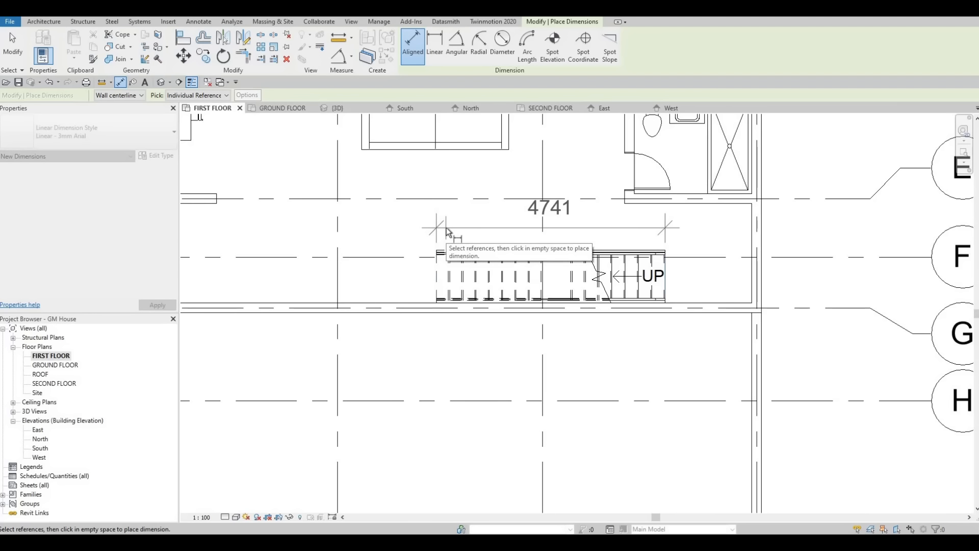
{"action": "key", "text": "Escape"}
{"action": "key", "text": "Escape"}
Step: Try to remove the landing between the stair's two runs and finish the stair edit
{"action": "left_click", "coordinate": [513, 277]}
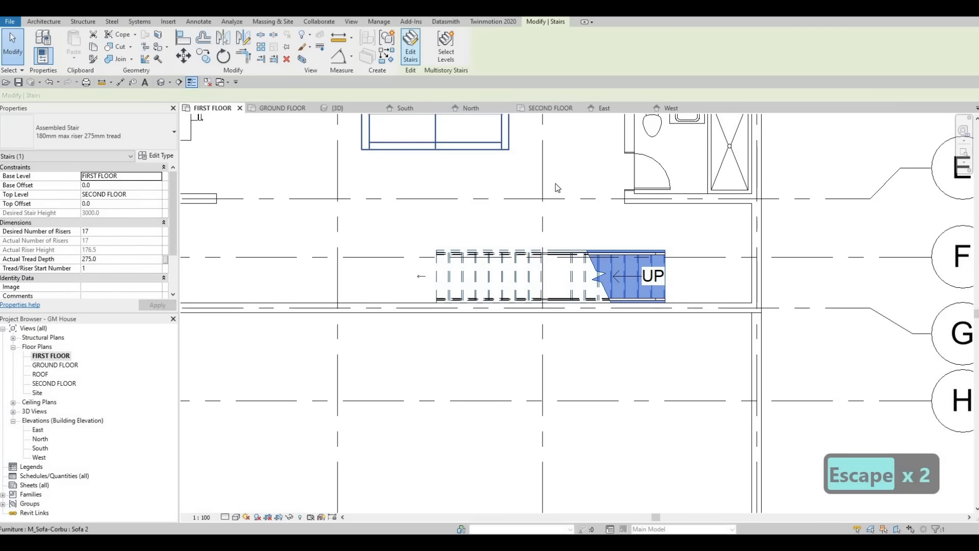
{"action": "double_click", "coordinate": [568, 267]}
{"action": "left_click", "coordinate": [565, 268]}
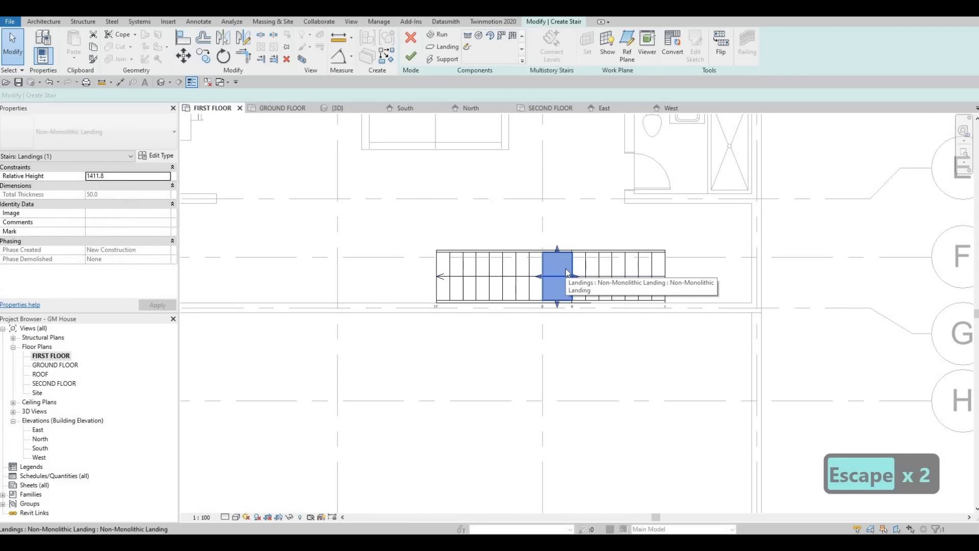
{"action": "key", "text": "Delete"}
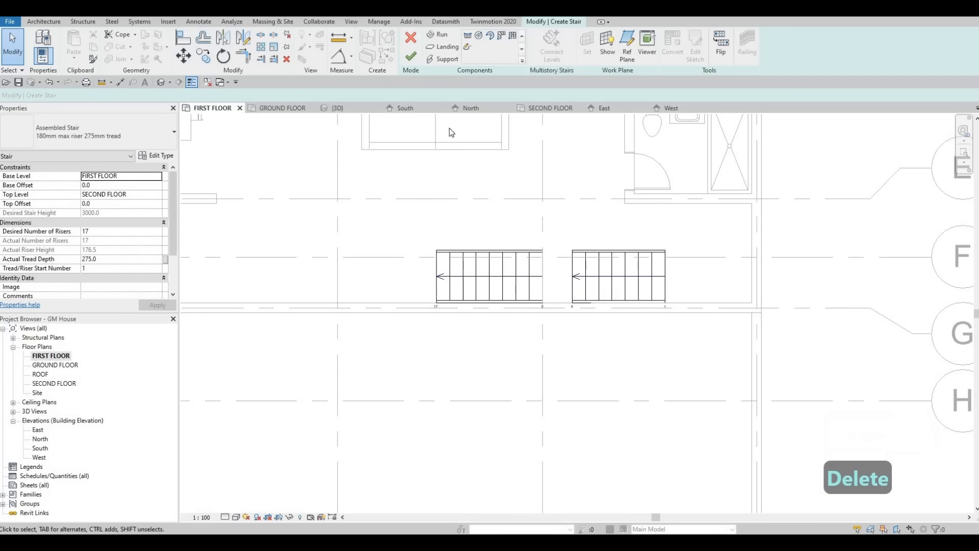
{"action": "left_click", "coordinate": [412, 58]}
{"action": "key", "text": "Escape"}
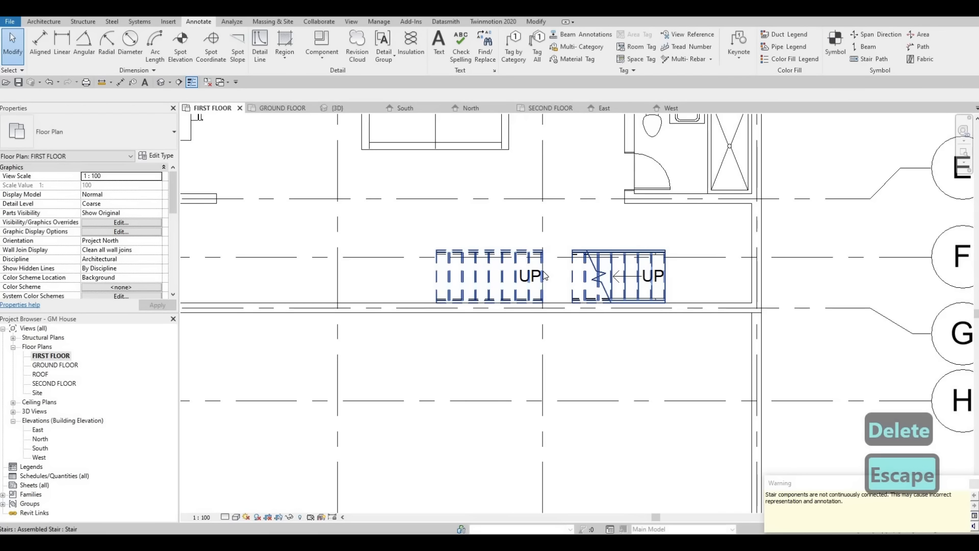
Step: Undo finishing the stair edit and discard the edit session to restore the landing
{"action": "key", "text": "ctrl+z"}
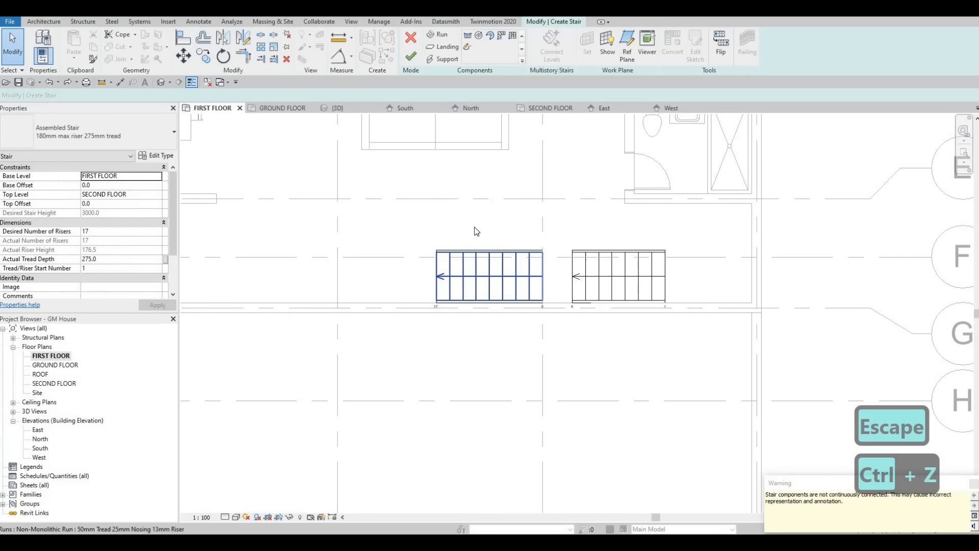
{"action": "key", "text": "Escape"}
{"action": "key", "text": "Escape"}
{"action": "key", "text": "Escape"}
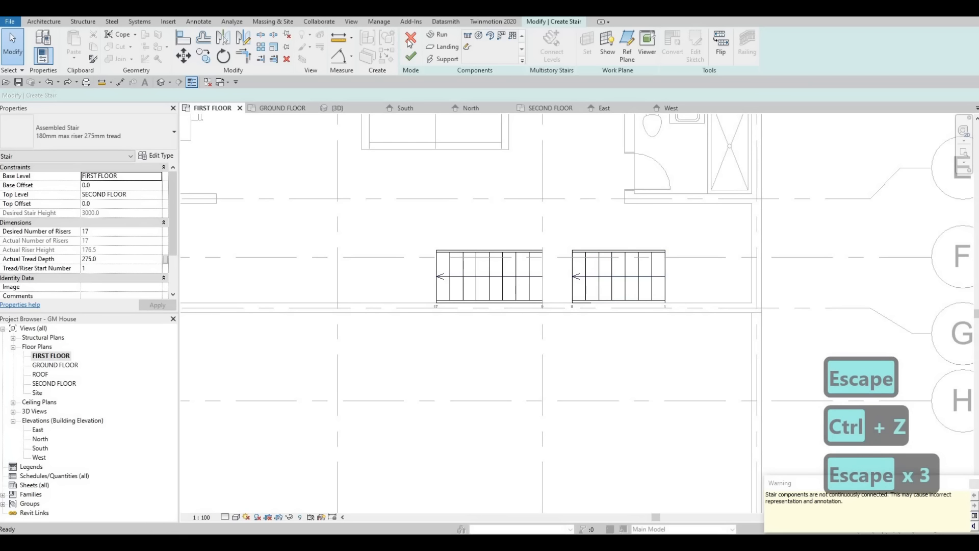
{"action": "key", "text": "Escape"}
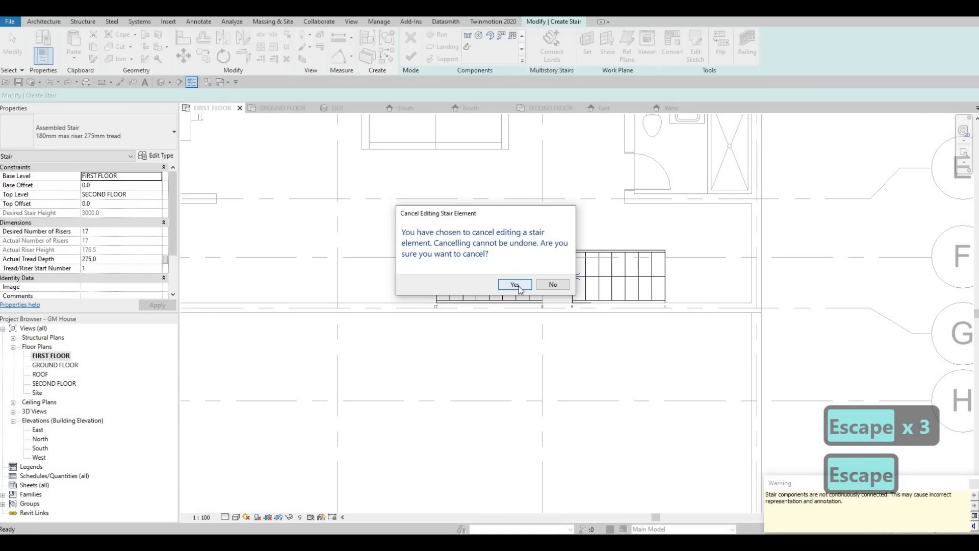
{"action": "left_click", "coordinate": [510, 284]}
{"action": "key", "text": "Escape"}
{"action": "key", "text": "Escape"}
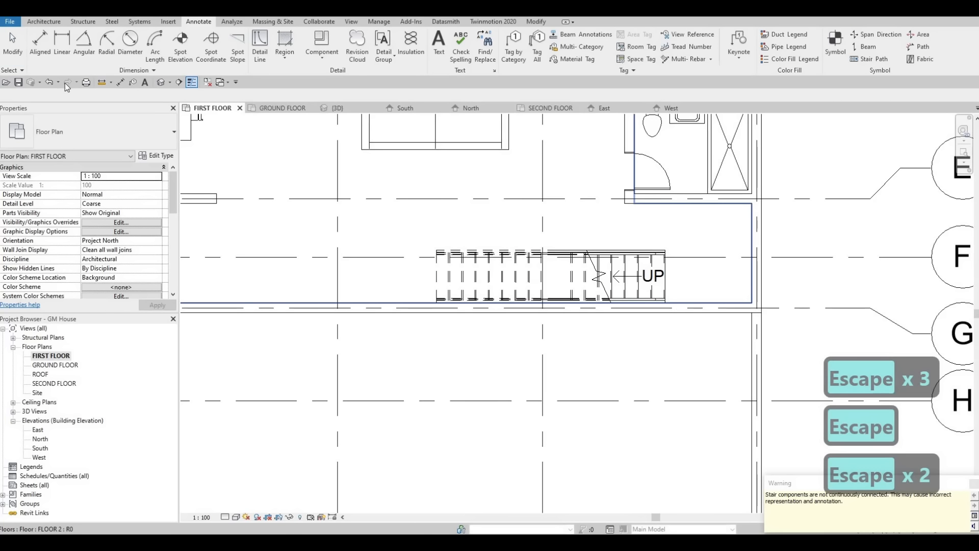
Step: Draw a vertical thin detail line along the stair's starting edge, from its wall-side corner to beyond the opposite side
{"action": "left_click", "coordinate": [260, 46]}
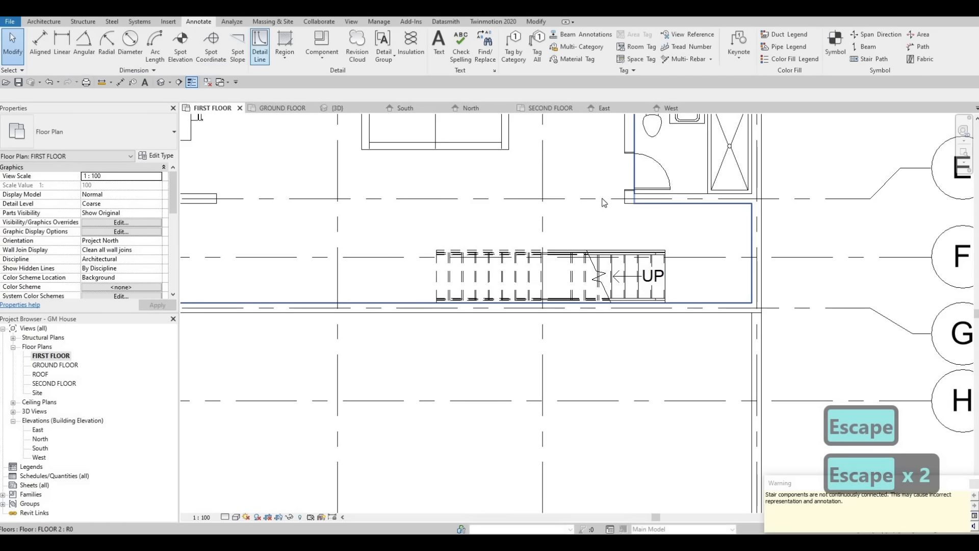
{"action": "left_click", "coordinate": [665, 300]}
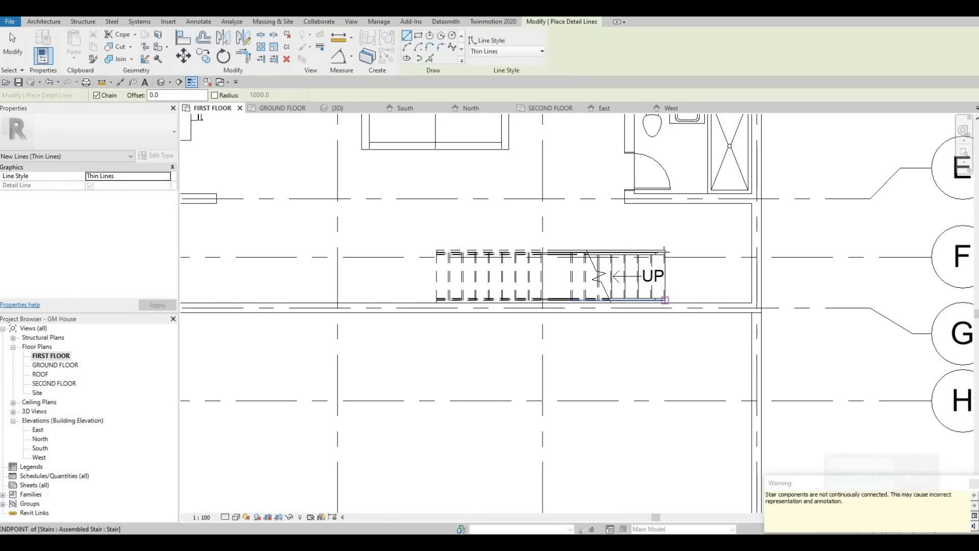
{"action": "left_click", "coordinate": [665, 233]}
{"action": "key", "text": "Escape"}
{"action": "key", "text": "Escape"}
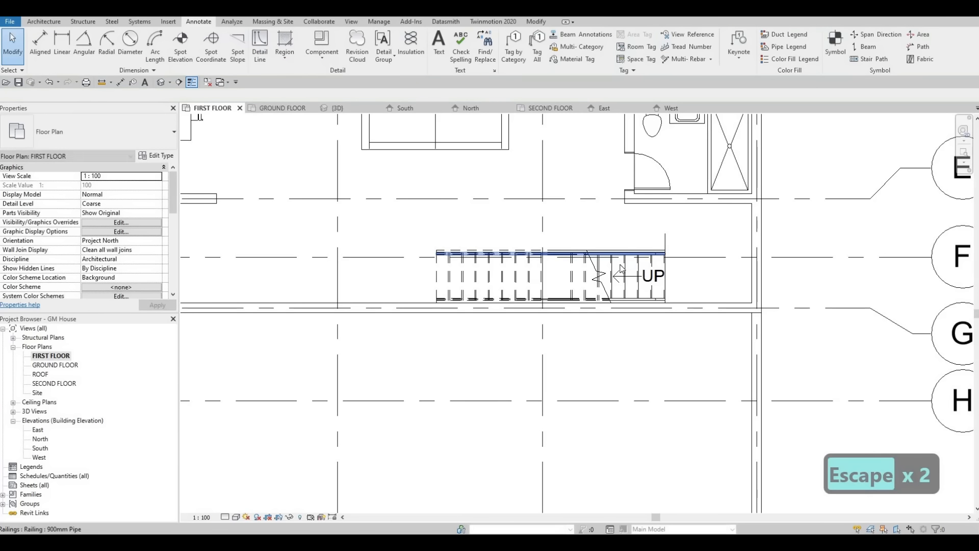
Step: Delete the two-run stair, keeping the vertical detail line that marks its start
{"action": "left_click", "coordinate": [621, 269]}
{"action": "key", "text": "Delete"}
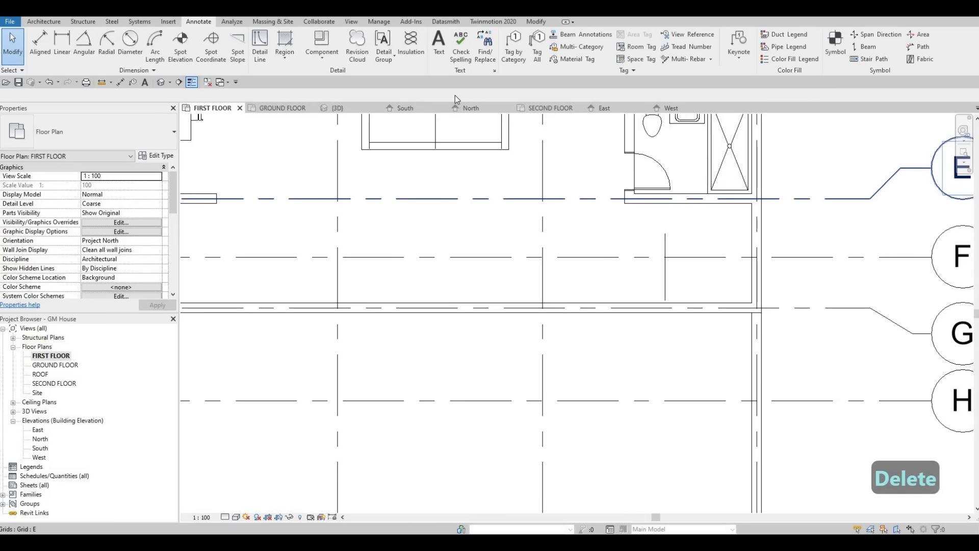
{"action": "key", "text": "F1"}
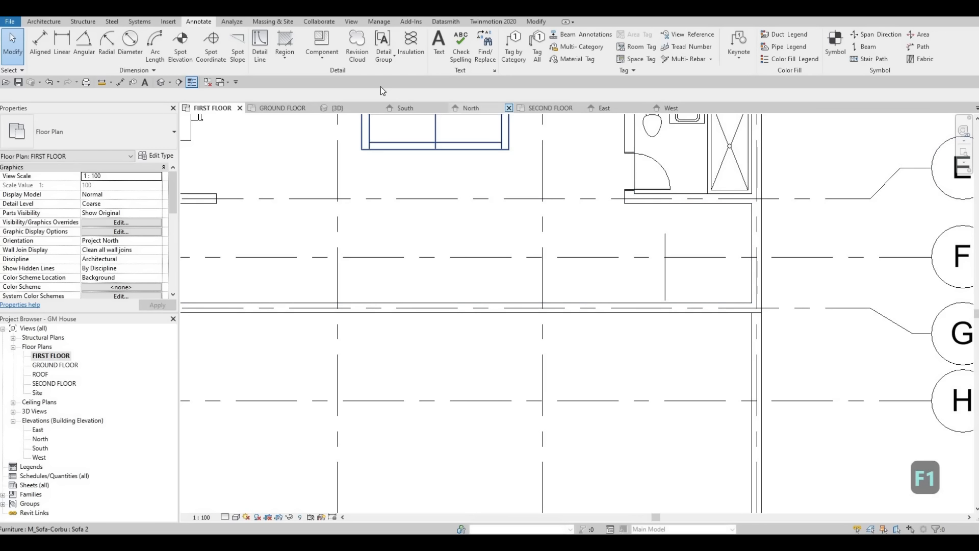
Step: Start a new stair from the first floor to the second floor and set its desired number of risers to 14
{"action": "left_click", "coordinate": [44, 21]}
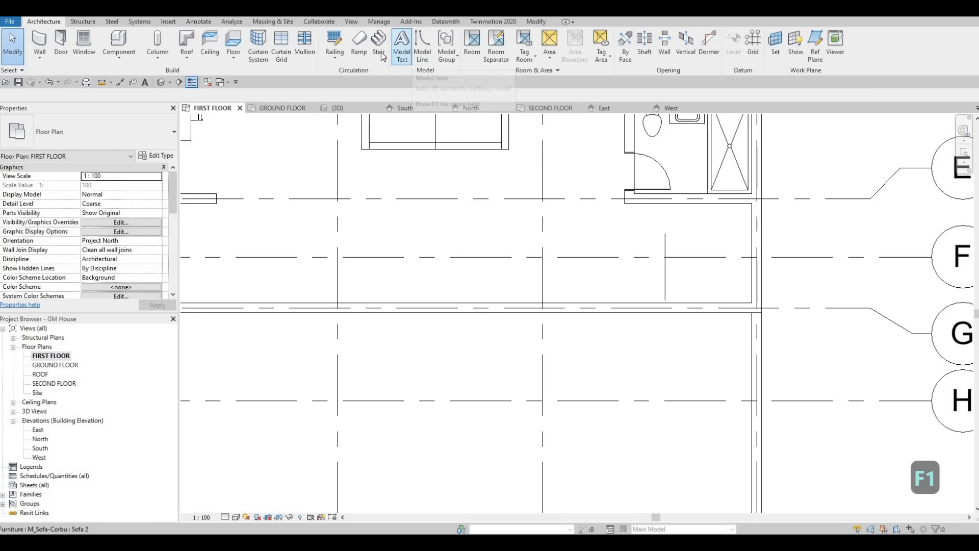
{"action": "left_click", "coordinate": [379, 53]}
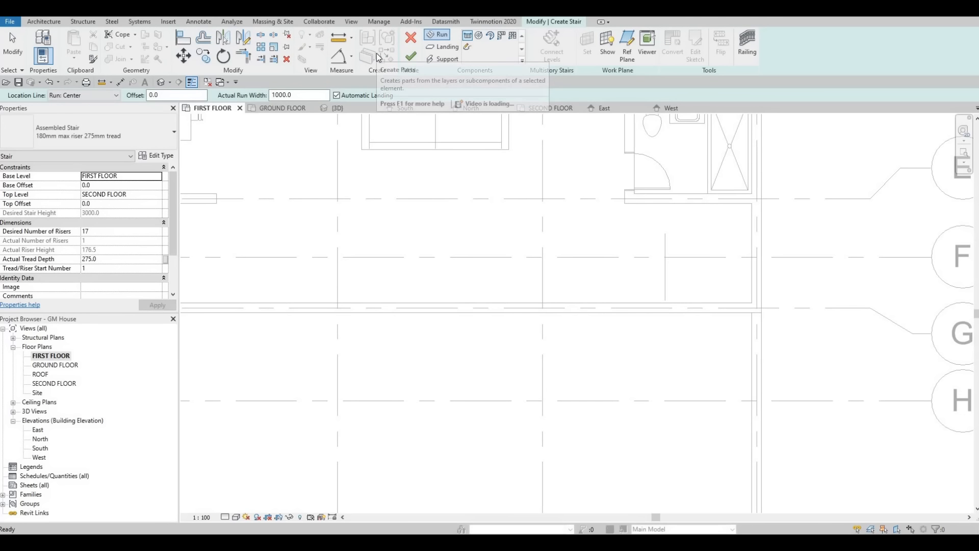
{"action": "left_click", "coordinate": [117, 234]}
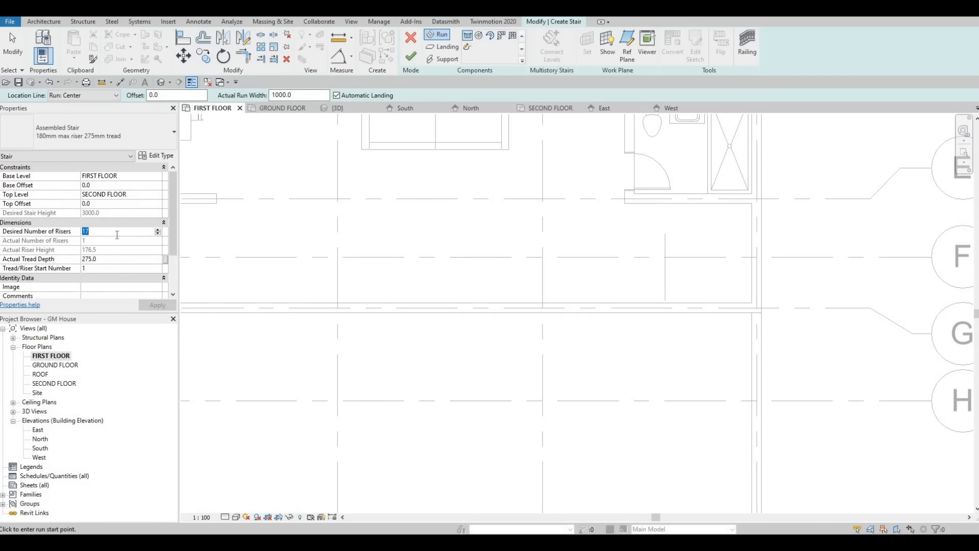
{"action": "type", "text": "14"}
{"action": "key", "text": "Return"}
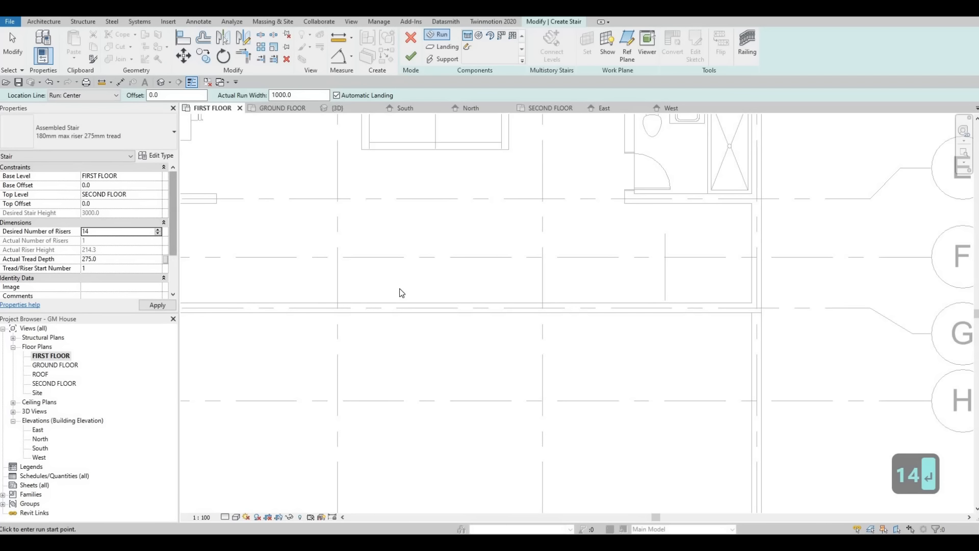
Step: Draw a straight 14-riser run along the grid G wall, starting at the vertical detail line, and finish the stair
{"action": "left_click", "coordinate": [527, 306]}
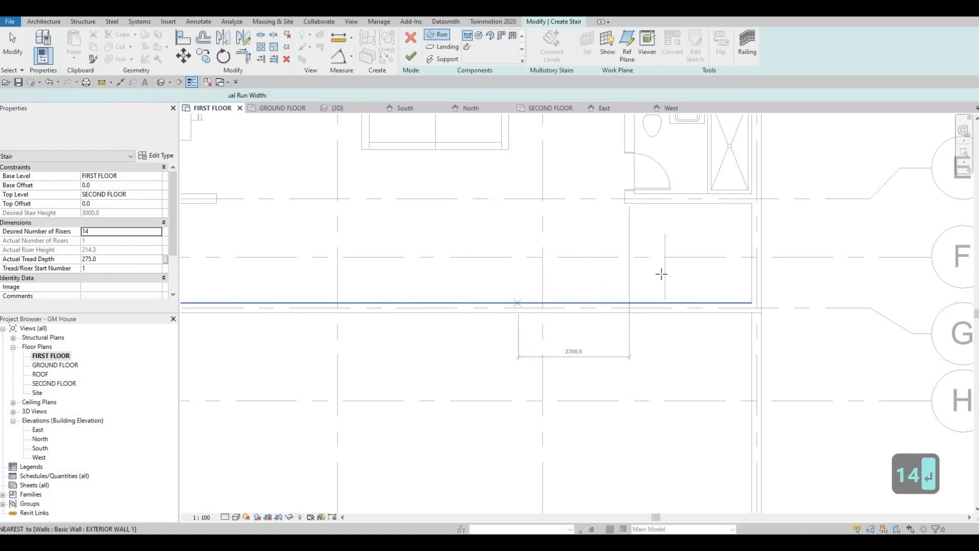
{"action": "left_click", "coordinate": [664, 276]}
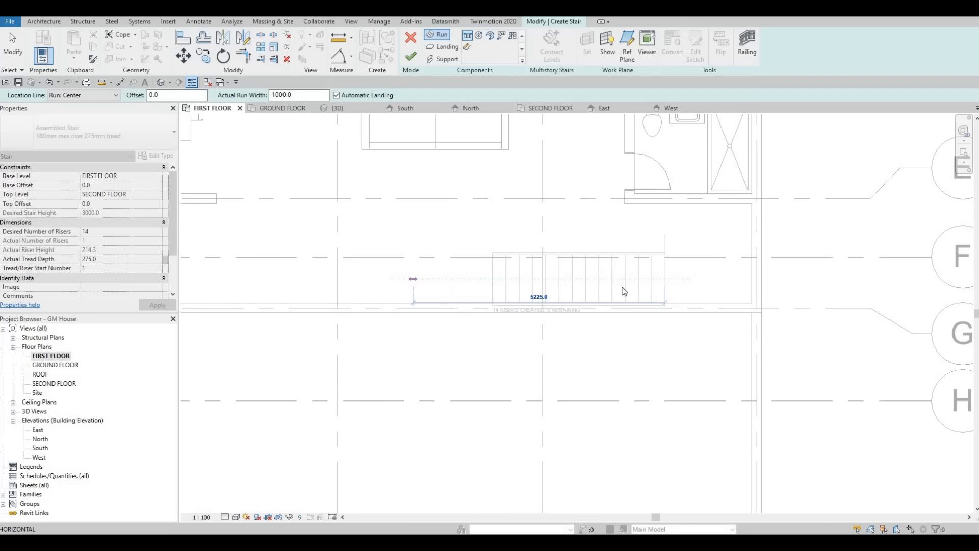
{"action": "left_click", "coordinate": [416, 279]}
{"action": "left_click", "coordinate": [411, 56]}
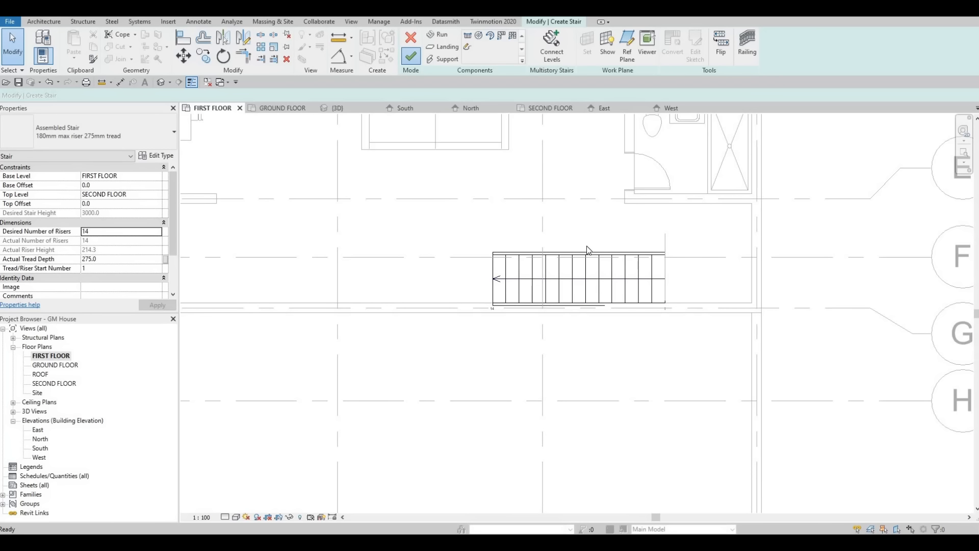
{"action": "key", "text": "Escape"}
{"action": "key", "text": "Escape"}
Step: Nudge the finished stair slightly away from the grid G wall so its side sits near the interior wall face
{"action": "left_click", "coordinate": [583, 269]}
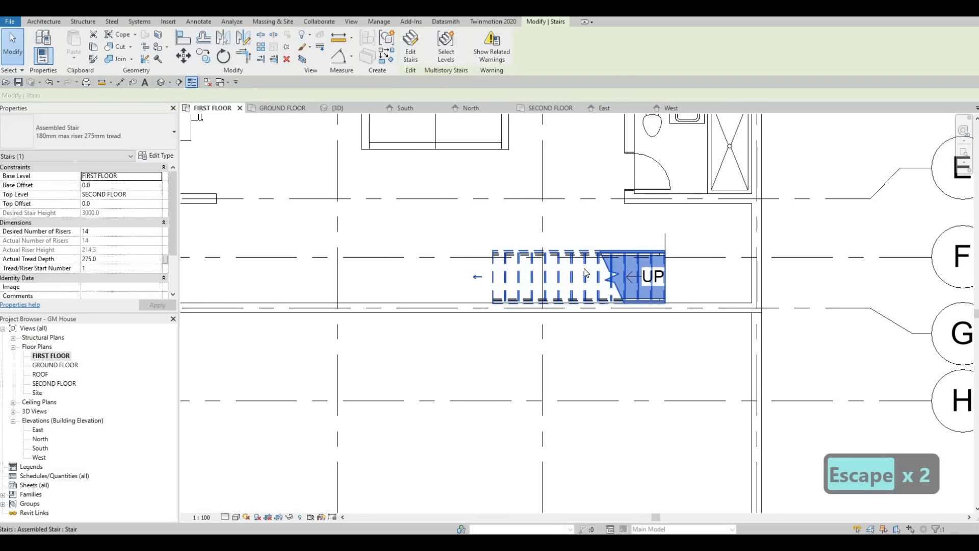
{"action": "key", "text": "Escape"}
{"action": "key", "text": "Escape"}
{"action": "key", "text": "a"}
{"action": "key", "text": "Escape"}
{"action": "key", "text": "Escape"}
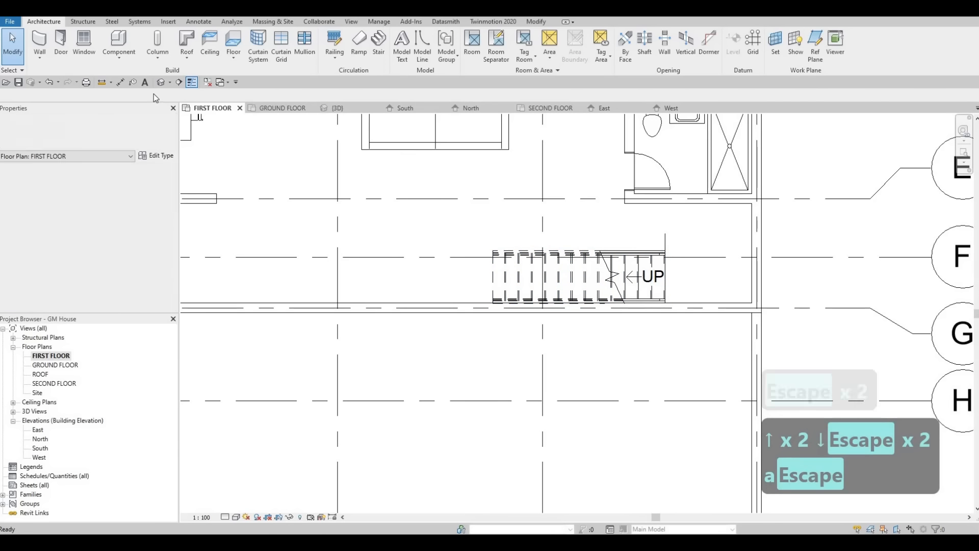
Step: Measure the stair's overall run length with a temporary aligned dimension
{"action": "key", "text": "d"}
{"action": "key", "text": "i"}
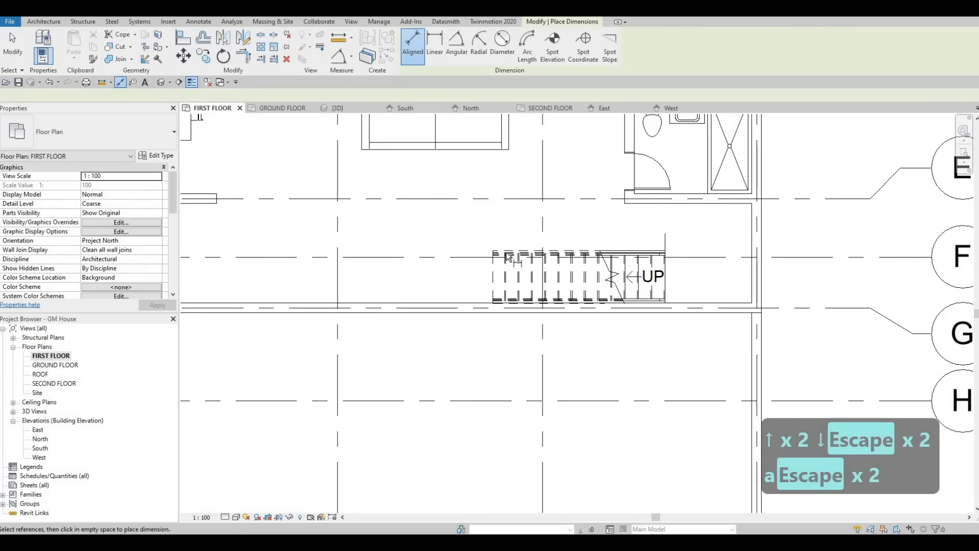
{"action": "left_click", "coordinate": [492, 271]}
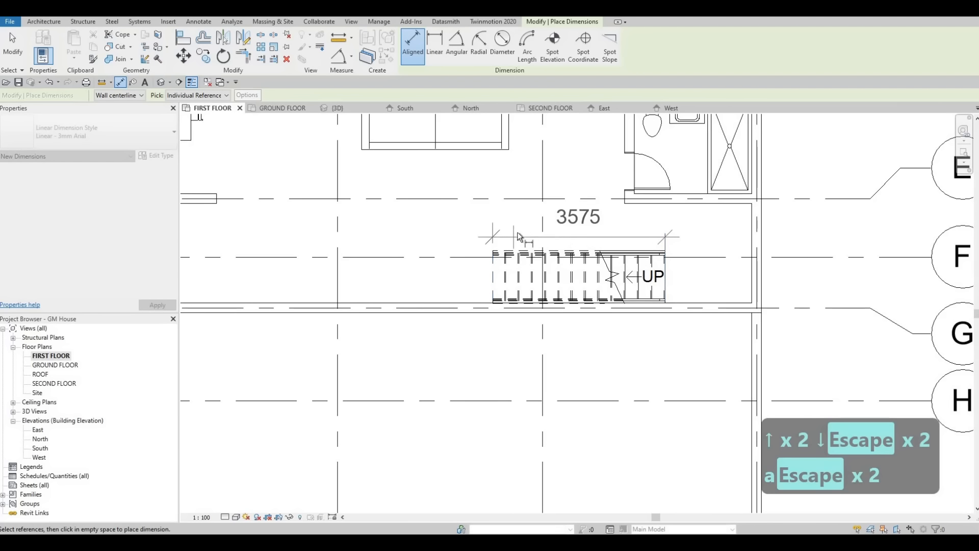
{"action": "key", "text": "Escape"}
{"action": "key", "text": "Escape"}
{"action": "key", "text": "Escape"}
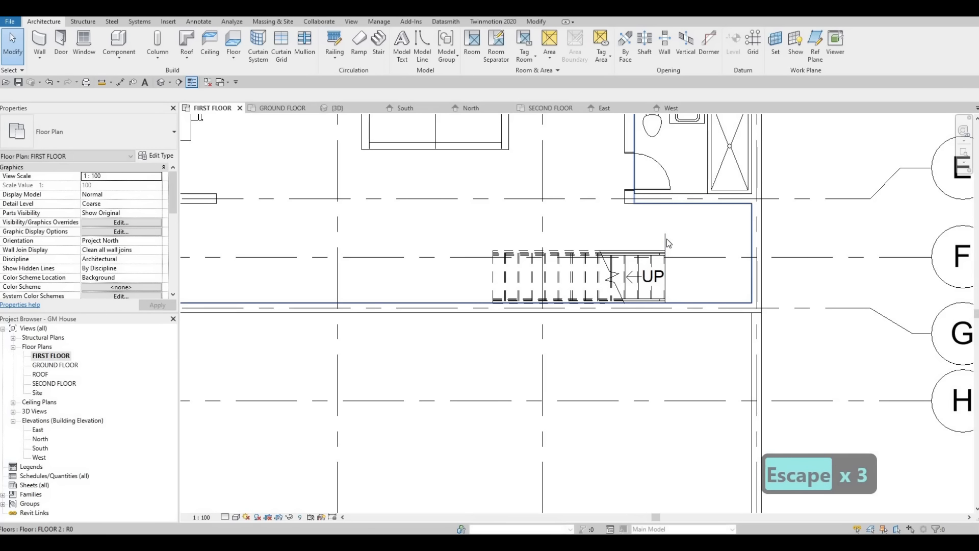
Step: Delete the vertical detail line at the start of the stair
{"action": "left_click", "coordinate": [666, 239]}
{"action": "key", "text": "Delete"}
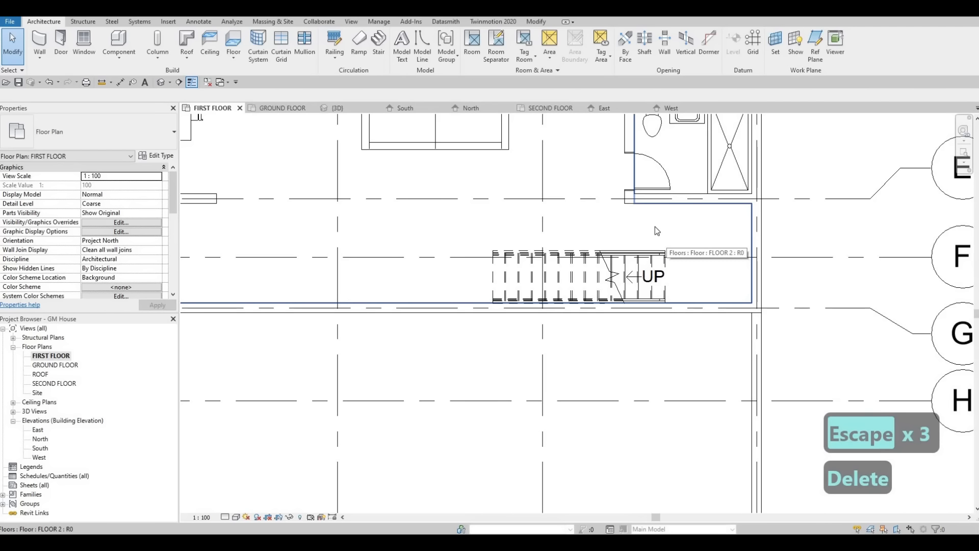
{"action": "key", "text": "Escape"}
Step: Nudge the stair clear of the grid G wall and align its wall-side edge with the interior wall face
{"action": "scroll", "coordinate": [653, 307], "scroll_direction": "up", "scroll_amount": 5}
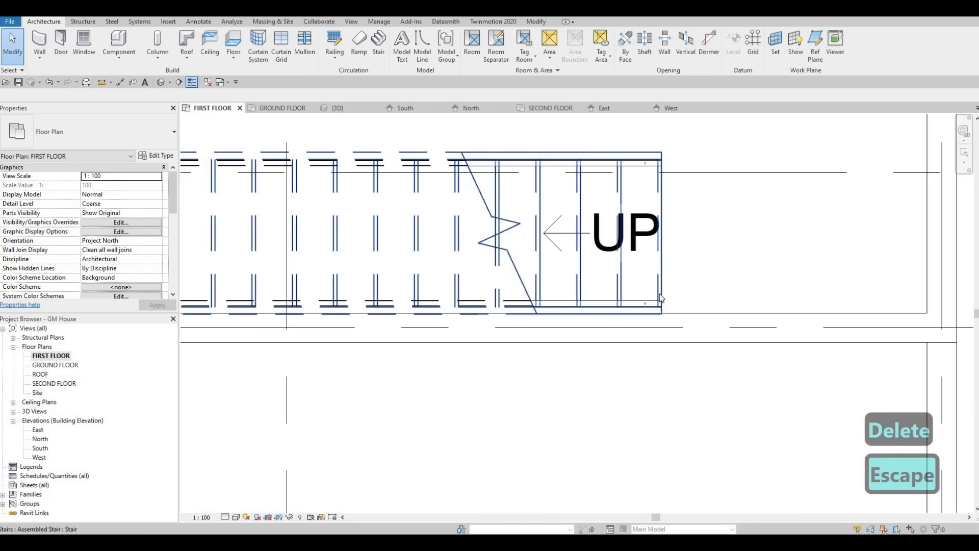
{"action": "left_click", "coordinate": [675, 267]}
{"action": "key", "text": "Up"}
{"action": "key", "text": "Up"}
{"action": "key", "text": "Up"}
{"action": "key", "text": "Up"}
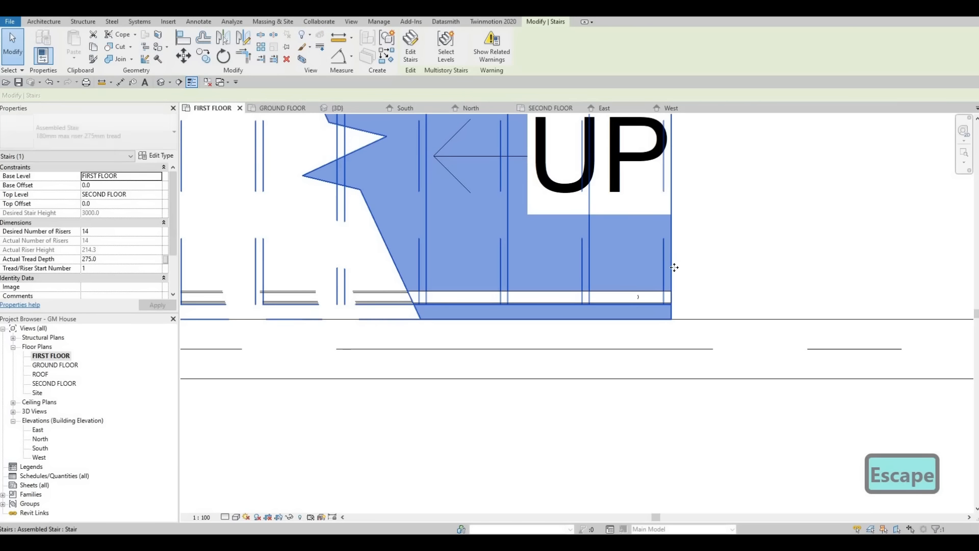
{"action": "key", "text": "Escape"}
{"action": "key", "text": "Escape"}
{"action": "key", "text": "a"}
{"action": "key", "text": "l"}
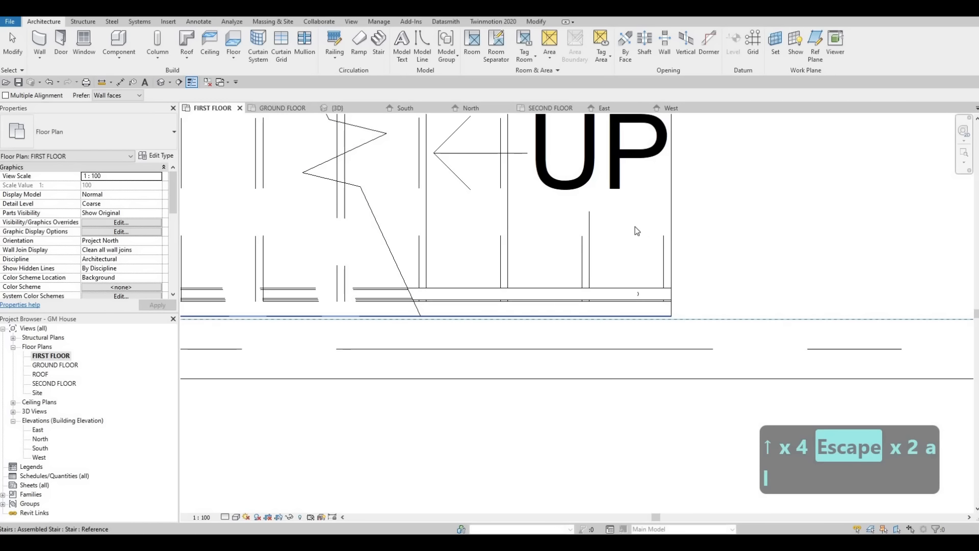
{"action": "key", "text": "Escape"}
{"action": "key", "text": "Escape"}
Step: Examine the straight stair's position in the whole first-floor plan and in the 3D view
{"action": "scroll", "coordinate": [591, 192], "scroll_direction": "down", "scroll_amount": 3}
{"action": "scroll", "coordinate": [510, 176], "scroll_direction": "down", "scroll_amount": 2}
{"action": "middle_click_drag", "start_coordinate": [479, 171], "coordinate": [567, 223]}
{"action": "scroll", "coordinate": [500, 174], "scroll_direction": "down", "scroll_amount": 3}
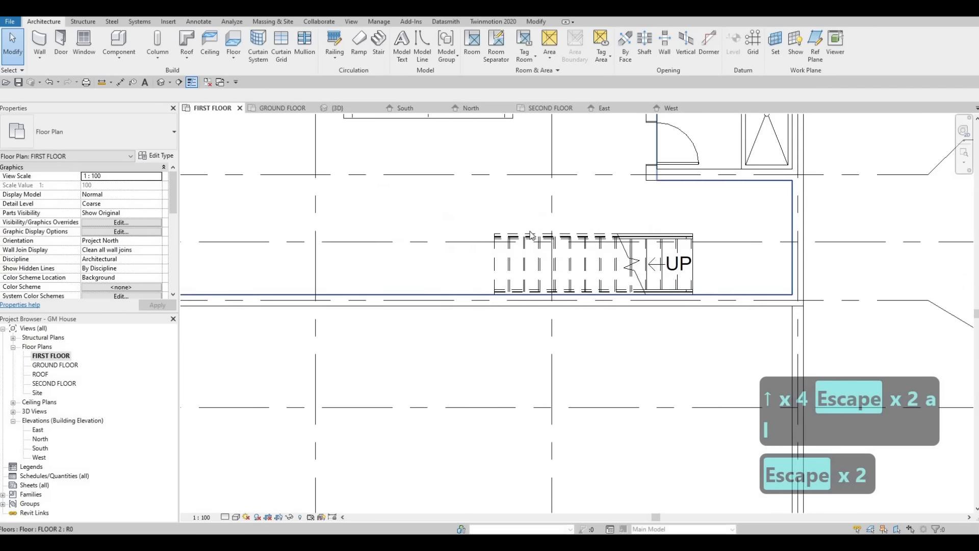
{"action": "scroll", "coordinate": [498, 137], "scroll_direction": "down", "scroll_amount": 3}
{"action": "middle_click_drag", "start_coordinate": [495, 133], "coordinate": [561, 225]}
{"action": "scroll", "coordinate": [434, 206], "scroll_direction": "down", "scroll_amount": 2}
{"action": "middle_click_drag", "start_coordinate": [431, 206], "coordinate": [504, 259]}
{"action": "scroll", "coordinate": [508, 168], "scroll_direction": "down", "scroll_amount": 1}
{"action": "middle_click_drag", "start_coordinate": [508, 169], "coordinate": [556, 246]}
{"action": "scroll", "coordinate": [510, 234], "scroll_direction": "down", "scroll_amount": 1}
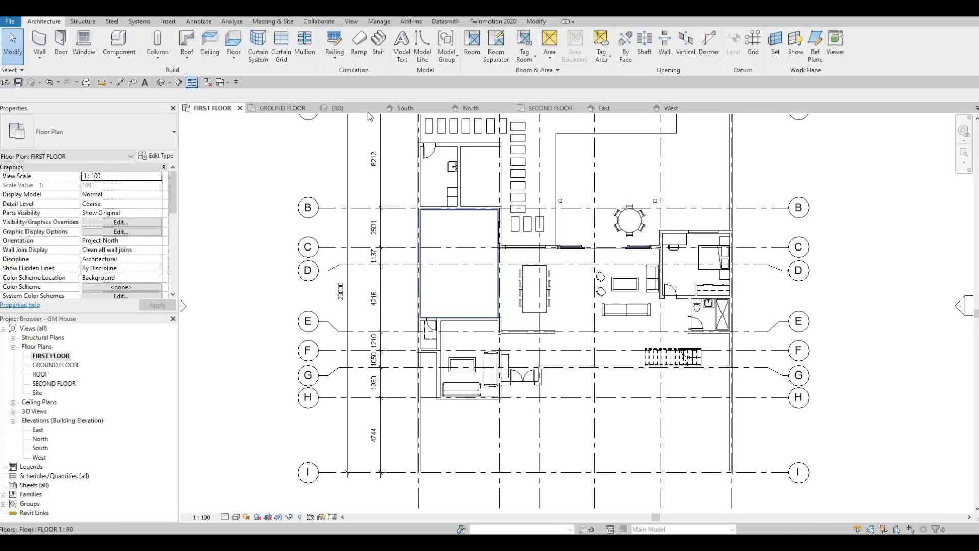
{"action": "key", "text": "ctrl+Tab"}
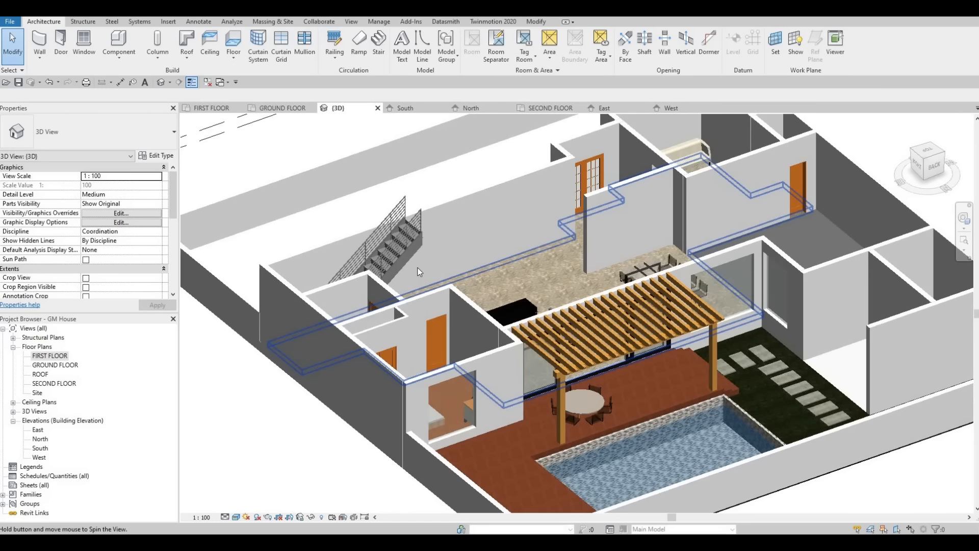
{"action": "middle_click_drag", "start_coordinate": [418, 272], "coordinate": [591, 259], "text": "shift"}
{"action": "scroll", "coordinate": [592, 259], "scroll_direction": "up", "scroll_amount": 3}
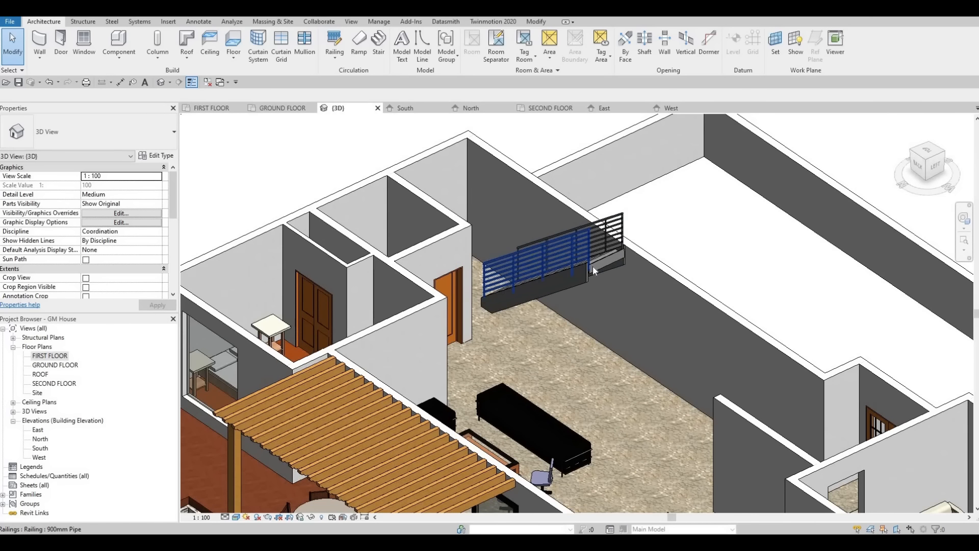
Step: Duplicate the straight stair's type under the name STAIRS
{"action": "left_click", "coordinate": [592, 262]}
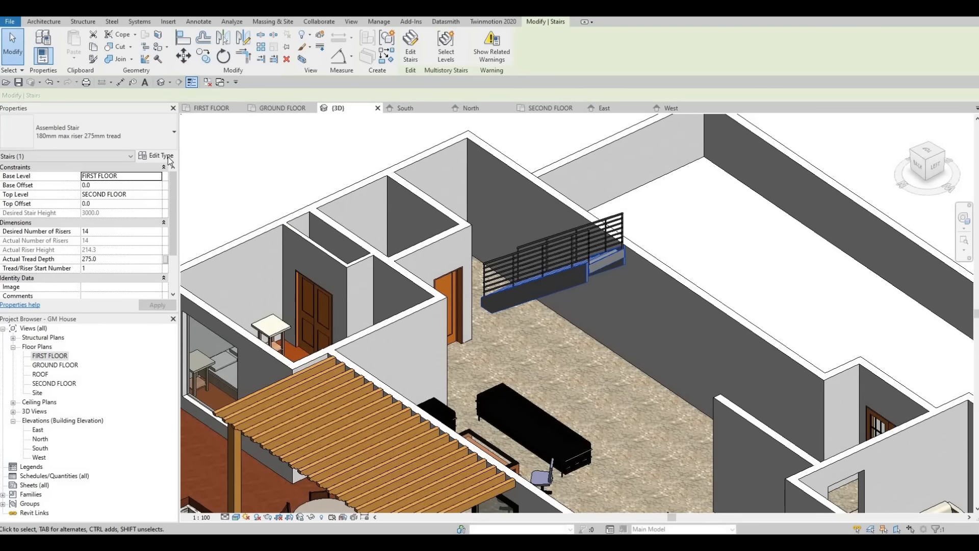
{"action": "left_click", "coordinate": [169, 158]}
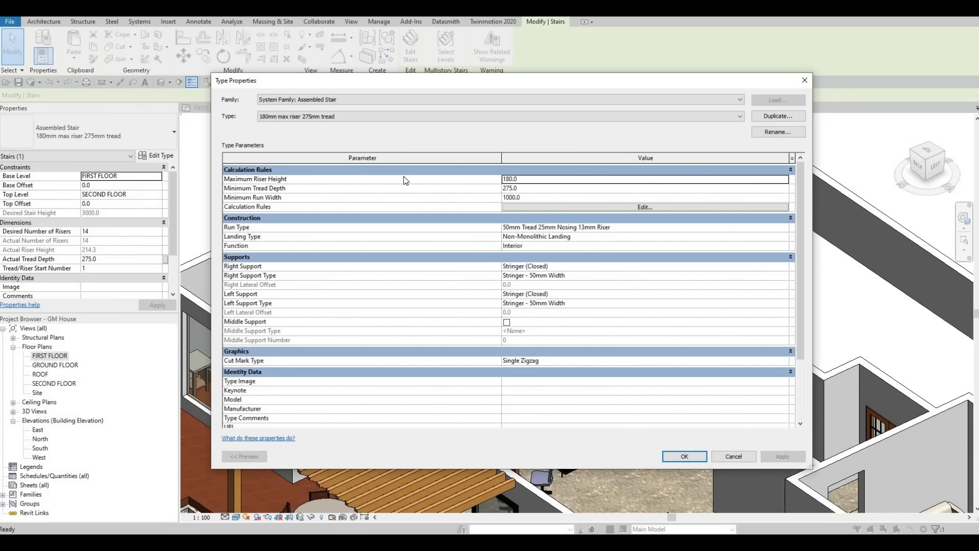
{"action": "key", "text": "Escape"}
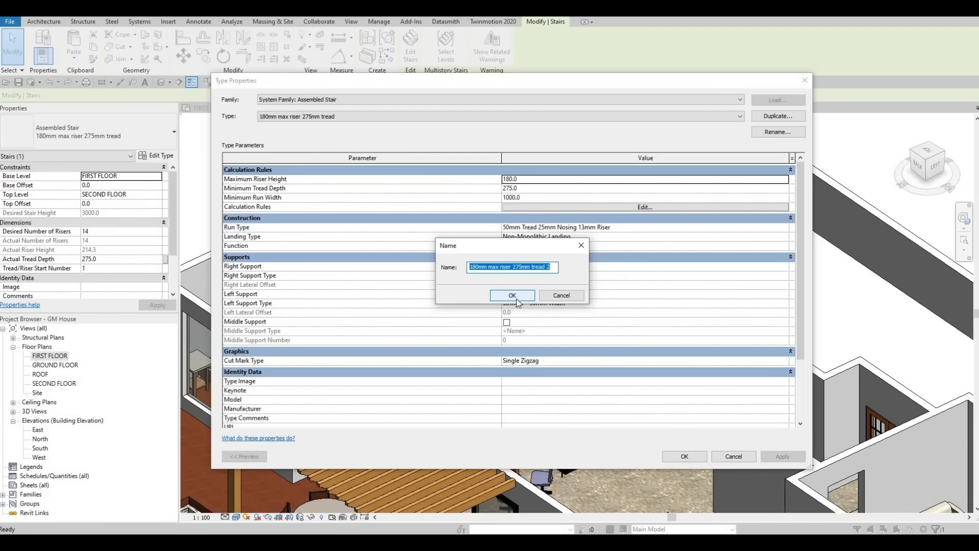
{"action": "type", "text": "STA"}
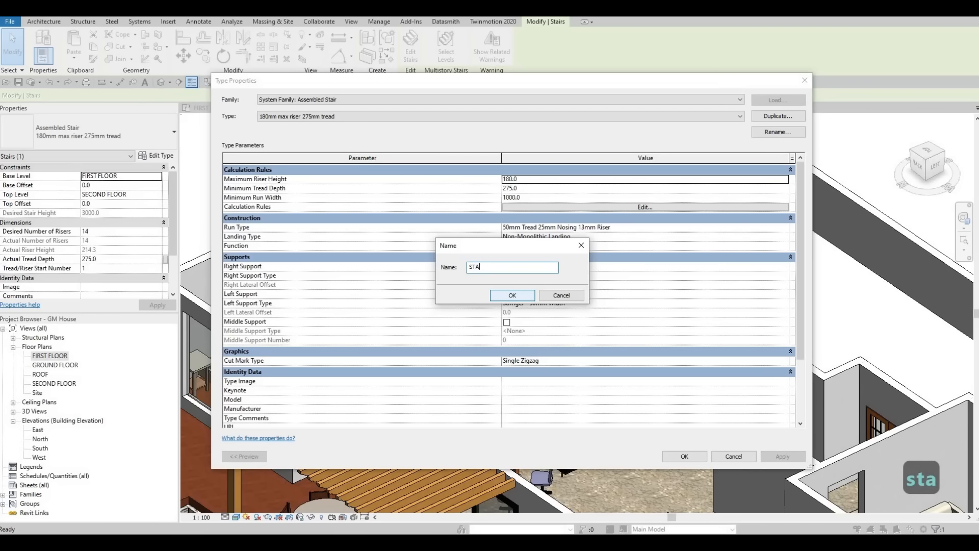
{"action": "type", "text": "IRS"}
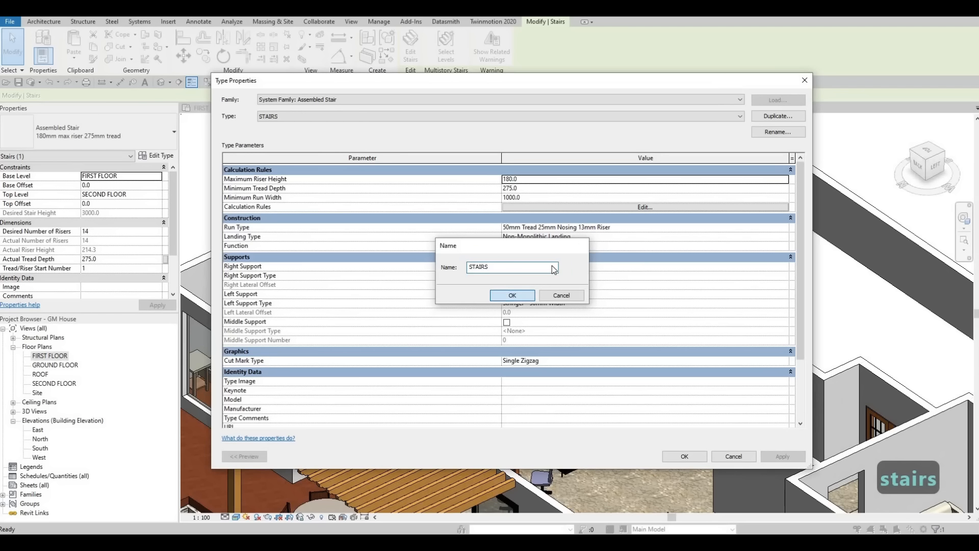
{"action": "left_click", "coordinate": [527, 292]}
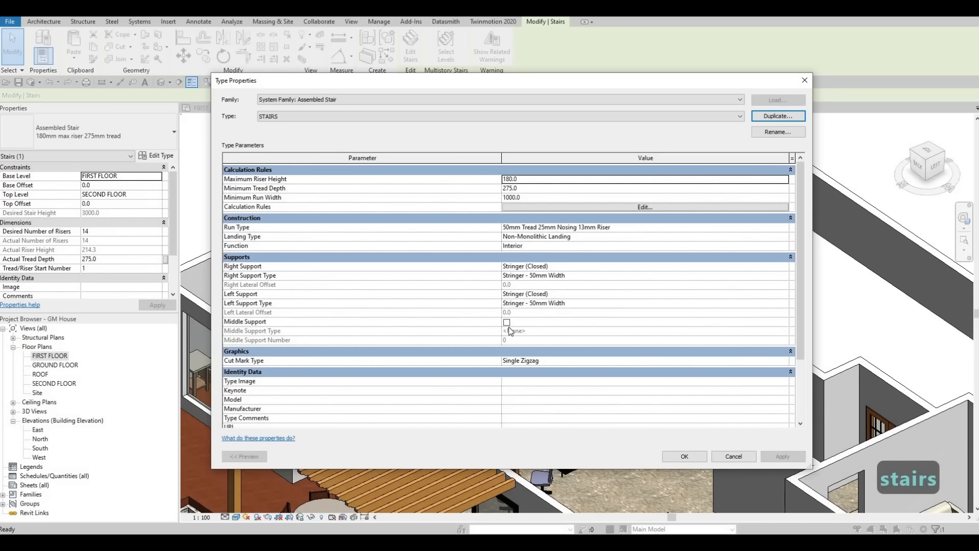
Step: Enable the middle support for the STAIRS type
{"action": "left_click", "coordinate": [571, 324]}
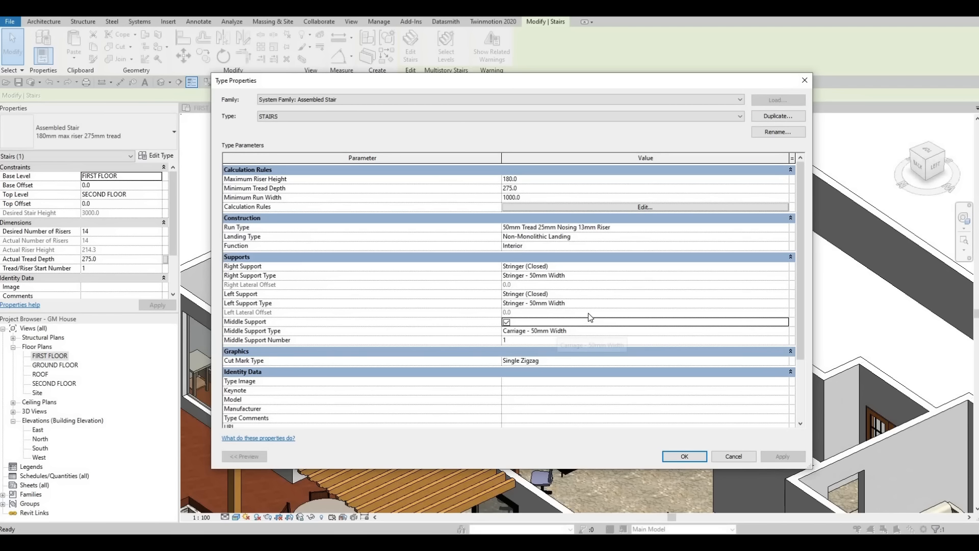
{"action": "left_click", "coordinate": [776, 276]}
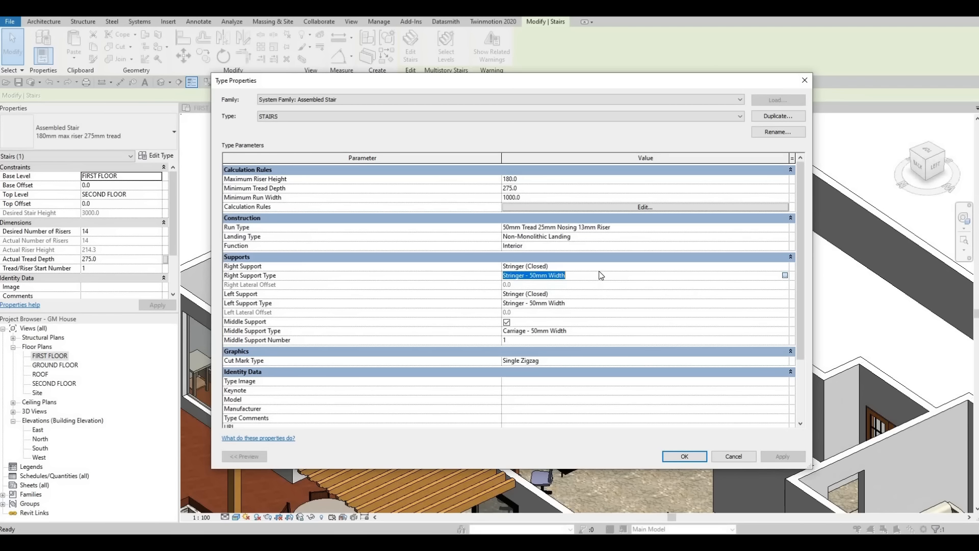
{"action": "key", "text": "Escape"}
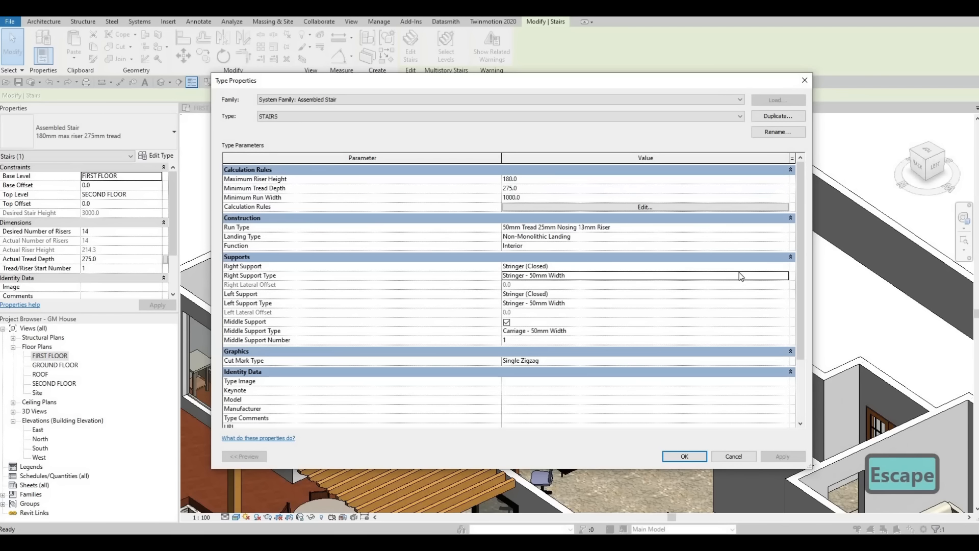
Step: Set both the right support and the left support of the STAIRS type to None
{"action": "left_click", "coordinate": [786, 268]}
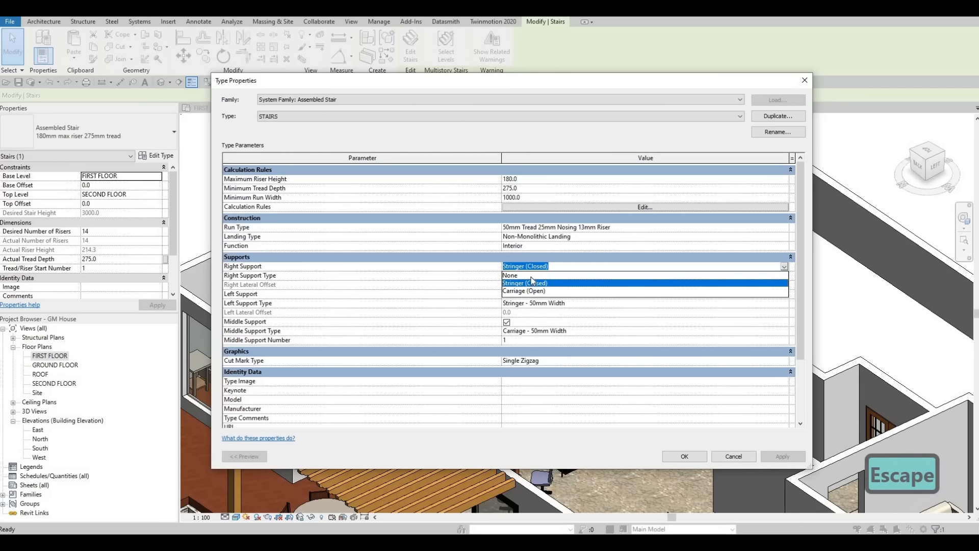
{"action": "left_click", "coordinate": [736, 284]}
{"action": "left_click", "coordinate": [786, 267]}
{"action": "left_click", "coordinate": [536, 276]}
{"action": "left_click", "coordinate": [712, 304]}
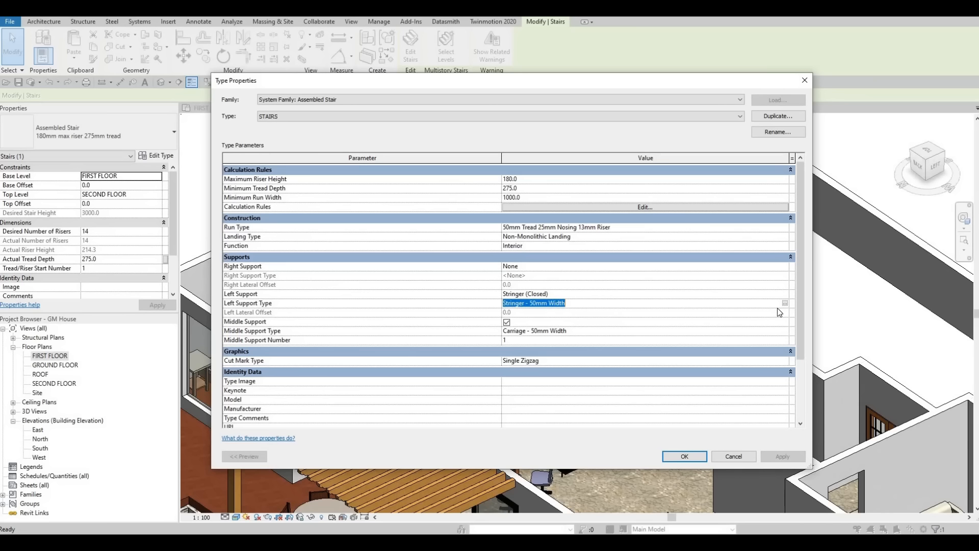
{"action": "left_click", "coordinate": [785, 303]}
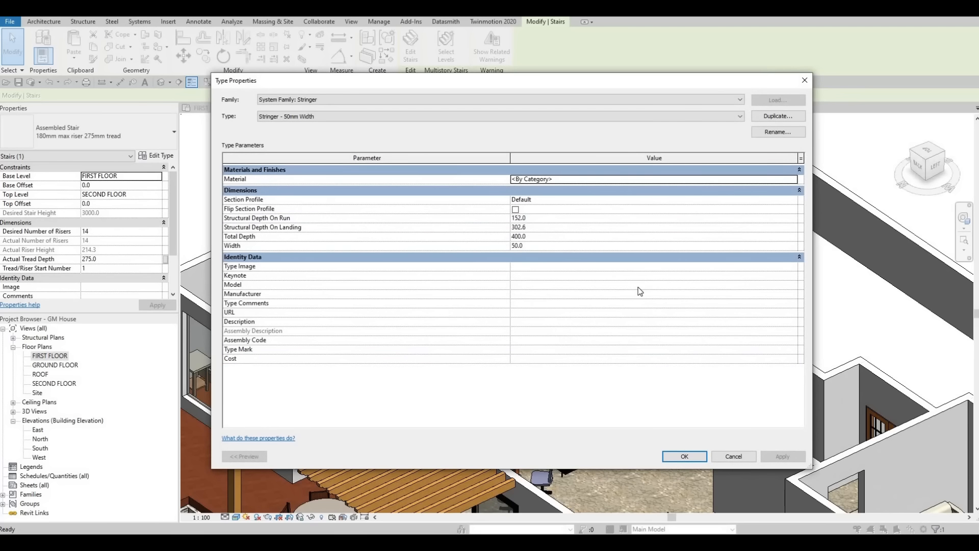
{"action": "key", "text": "Escape"}
{"action": "left_click", "coordinate": [784, 295]}
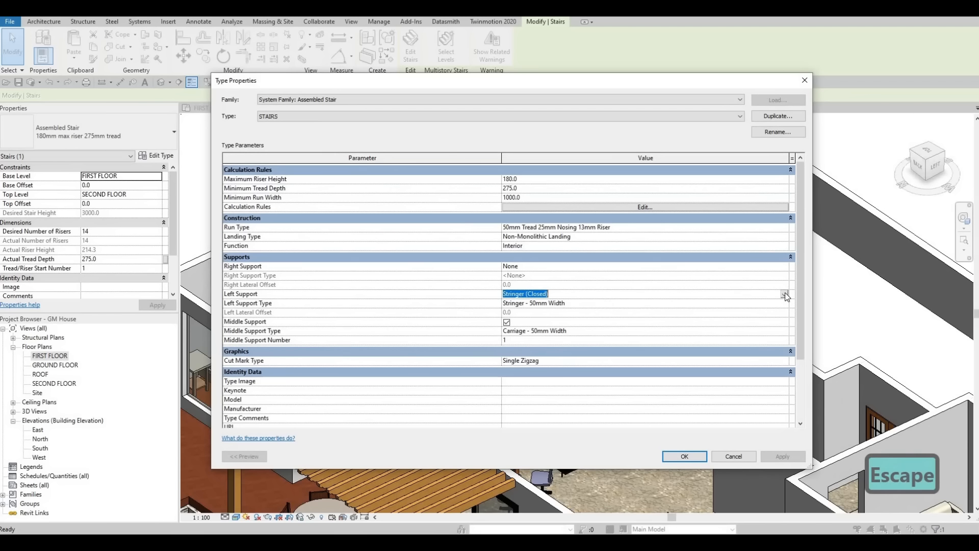
{"action": "left_click", "coordinate": [655, 293]}
{"action": "key", "text": "Up"}
{"action": "key", "text": "Return"}
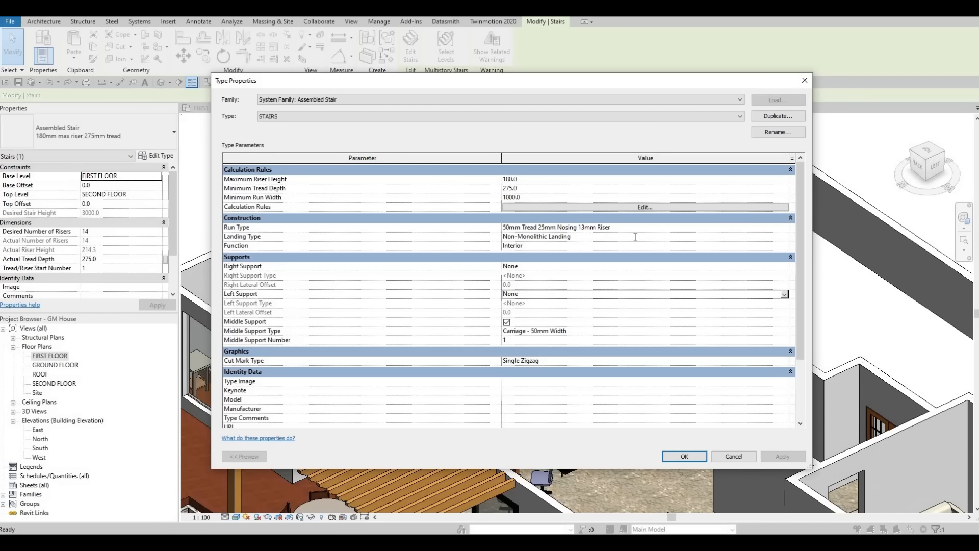
Step: Check the Non-Monolithic Landing type's tread settings by switching Same as Run off and back on
{"action": "left_click", "coordinate": [598, 237]}
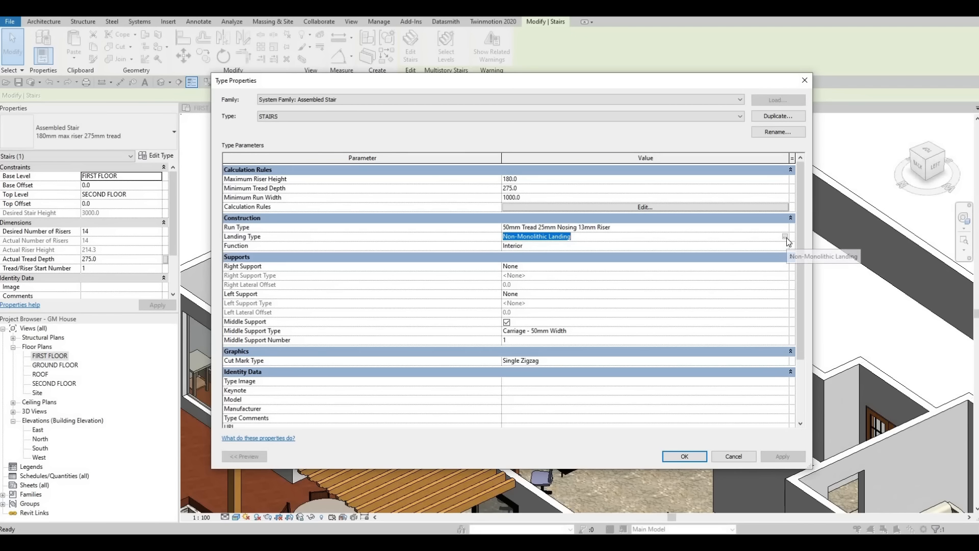
{"action": "left_click", "coordinate": [786, 237]}
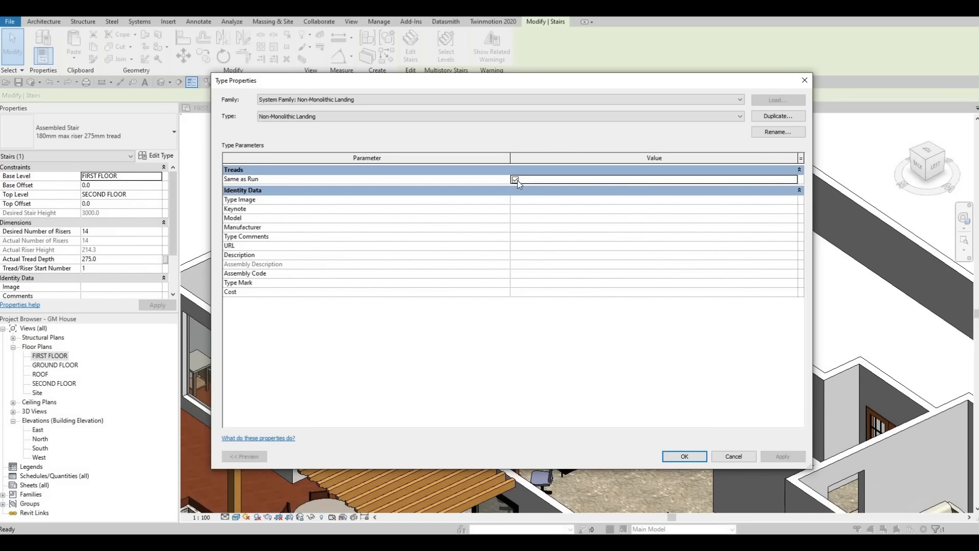
{"action": "left_click", "coordinate": [515, 180]}
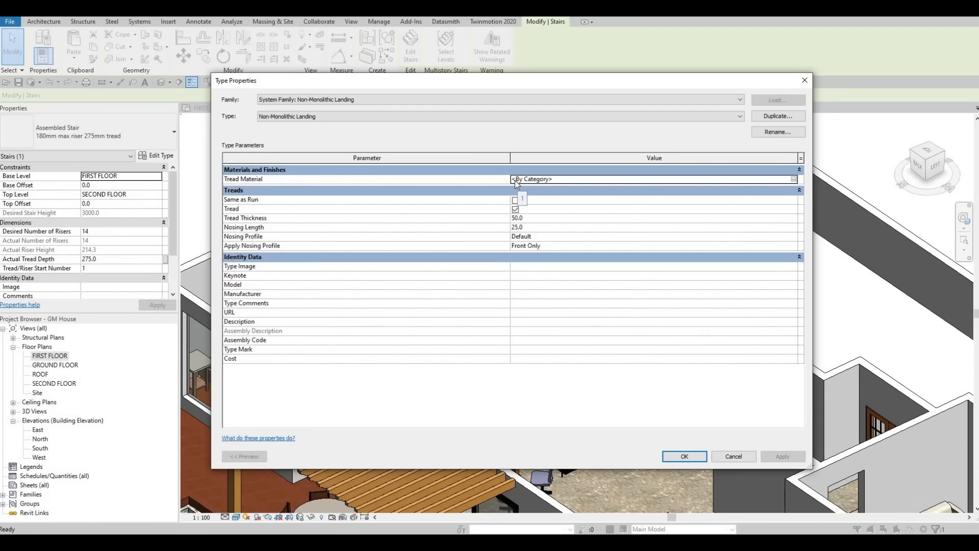
{"action": "left_click", "coordinate": [516, 200]}
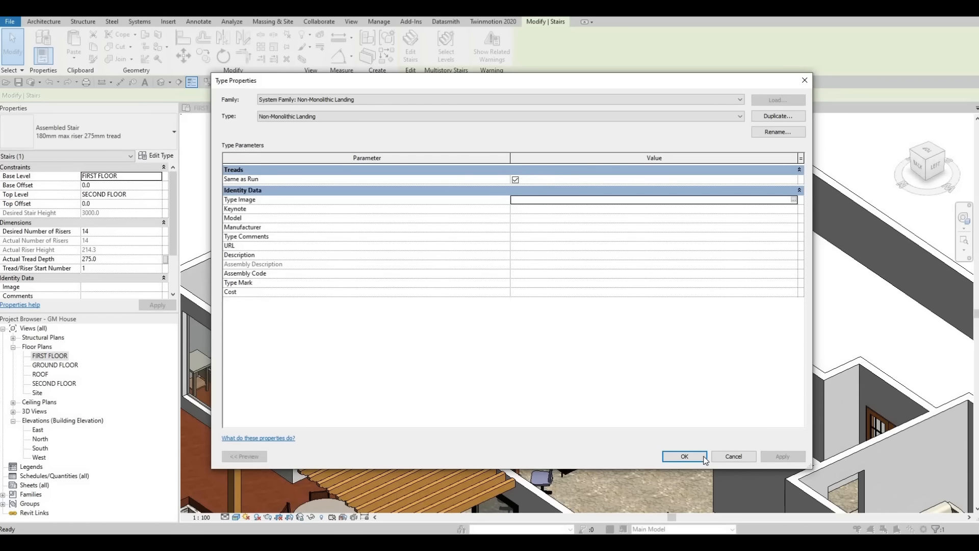
{"action": "key", "text": "Return"}
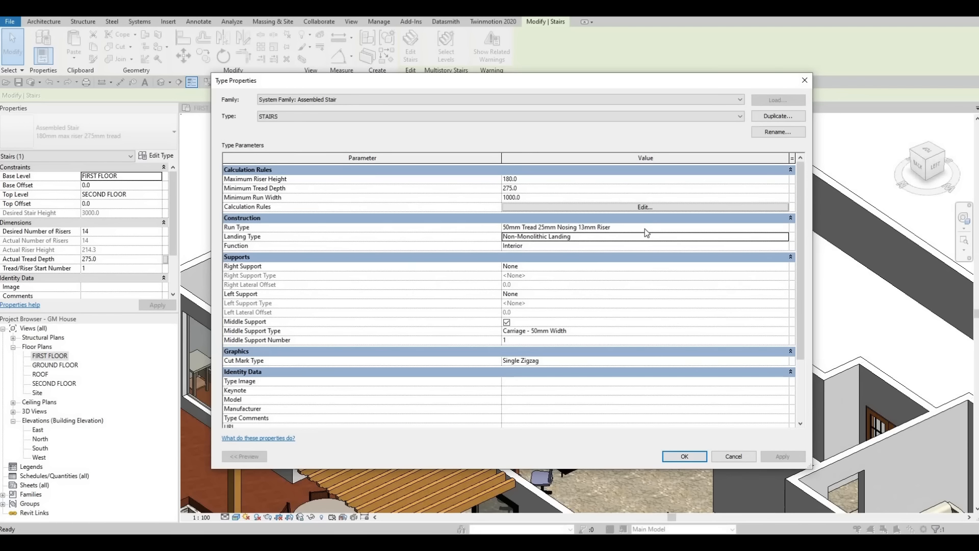
Step: Turn off the risers in the STAIRS type's 50mm Tread 25mm Nosing 13mm Riser run type and apply the stair type changes
{"action": "left_click", "coordinate": [646, 228]}
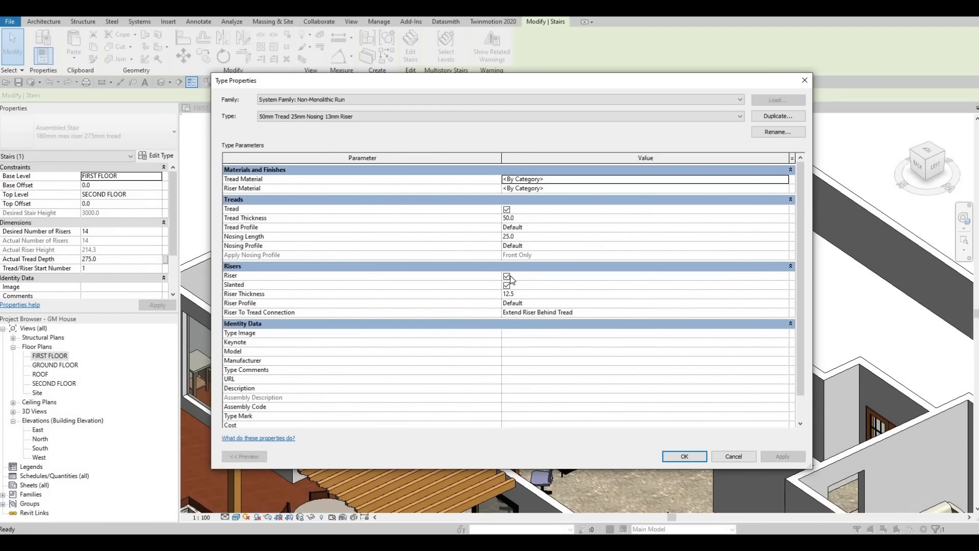
{"action": "left_click", "coordinate": [507, 276]}
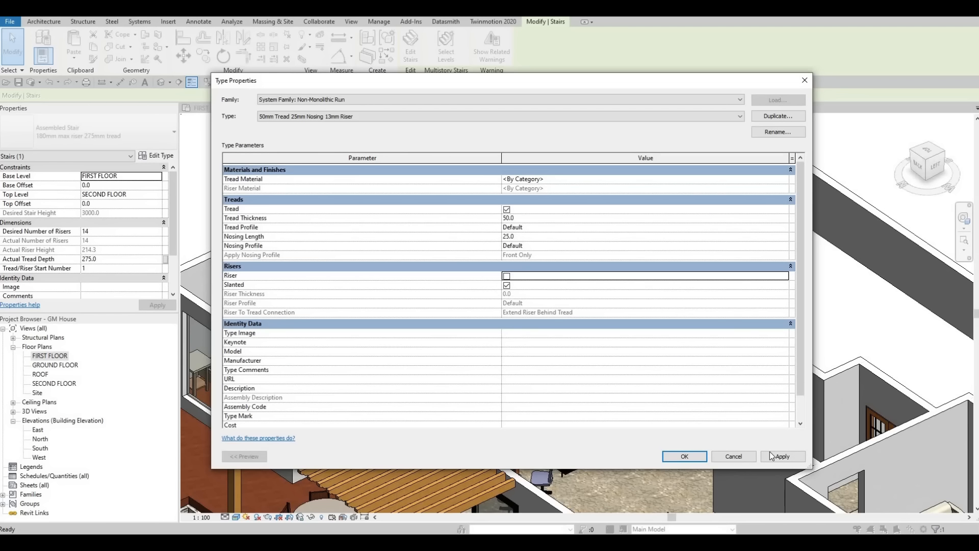
{"action": "left_click", "coordinate": [763, 456]}
{"action": "left_click", "coordinate": [683, 456]}
{"action": "left_click", "coordinate": [679, 455]}
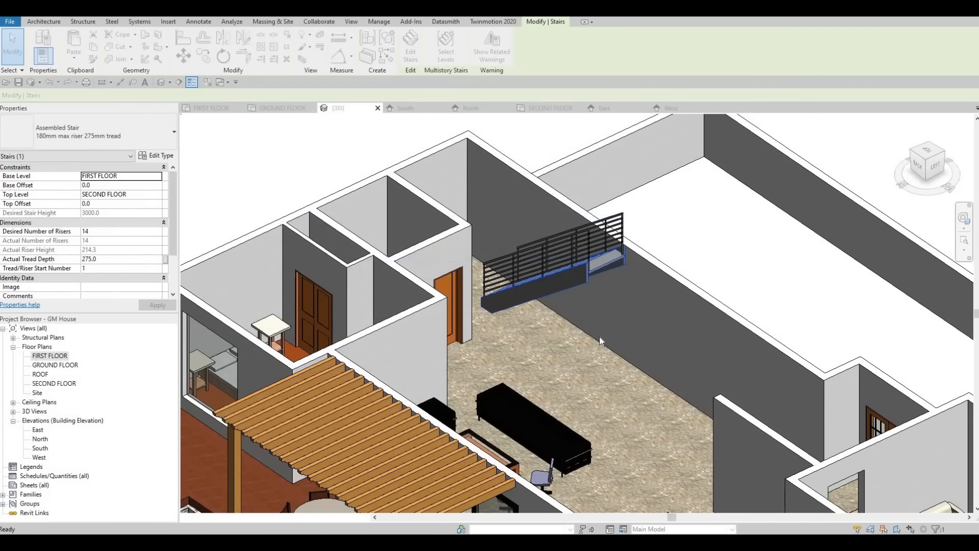
{"action": "left_click", "coordinate": [529, 307]}
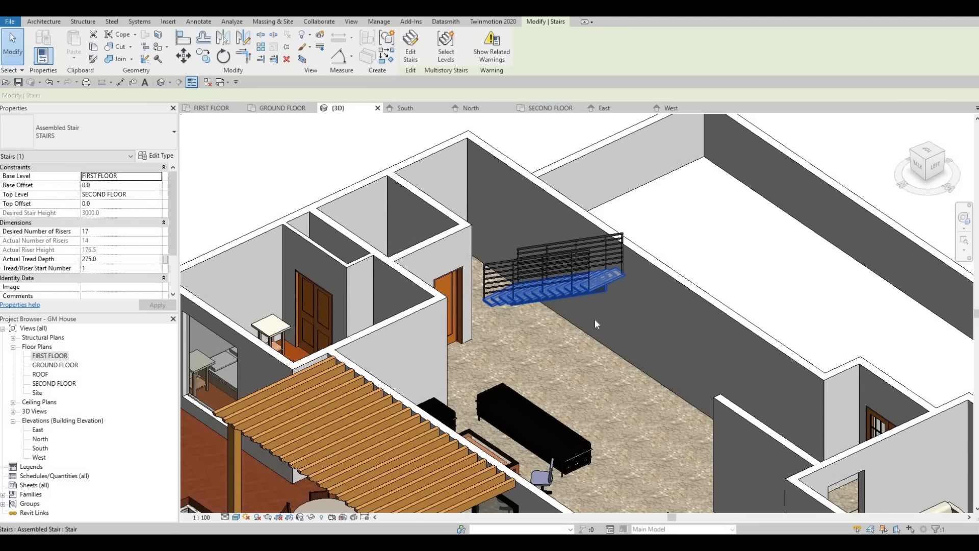
{"action": "scroll", "coordinate": [595, 319], "scroll_direction": "up", "scroll_amount": 4}
{"action": "key", "text": "Escape"}
Step: Set the Handrail 1 type of the wall-side railing's 900mm Pipe type to Pipe – Wall Mount
{"action": "middle_click_drag", "start_coordinate": [626, 278], "coordinate": [576, 339], "text": "shift"}
{"action": "scroll", "coordinate": [566, 322], "scroll_direction": "up", "scroll_amount": 2}
{"action": "middle_click_drag", "start_coordinate": [558, 305], "coordinate": [558, 302], "text": "shift"}
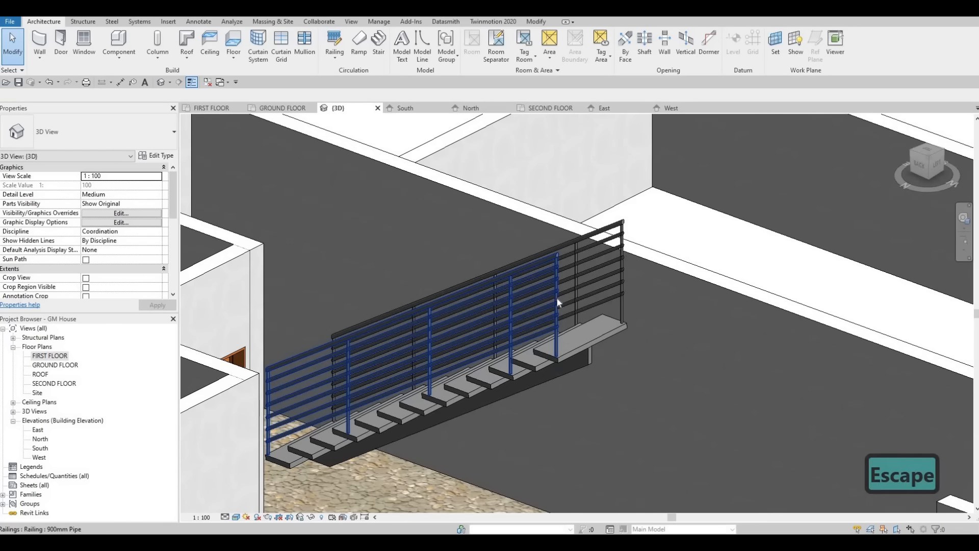
{"action": "left_click", "coordinate": [558, 303]}
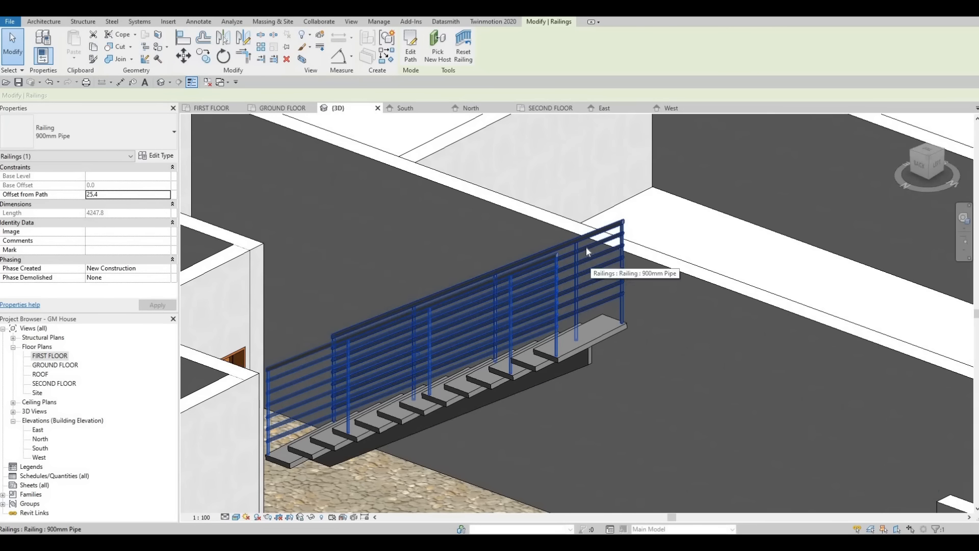
{"action": "key", "text": "Escape"}
{"action": "left_click", "coordinate": [576, 258]}
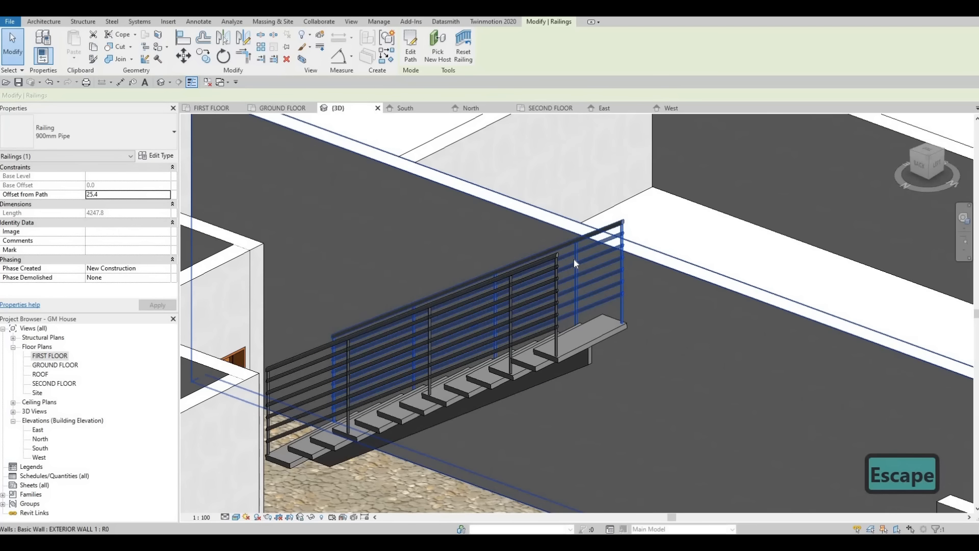
{"action": "key", "text": "F1"}
{"action": "key", "text": "Escape"}
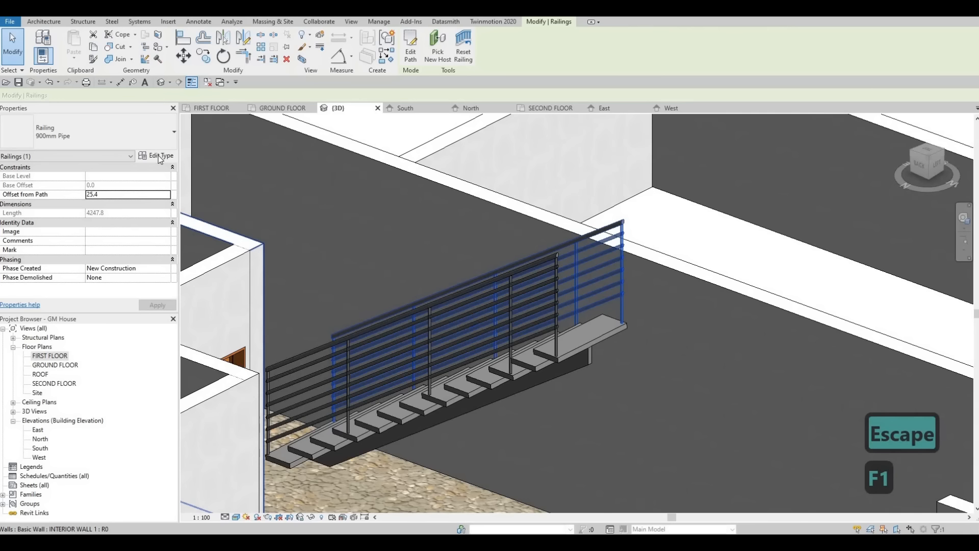
{"action": "left_click", "coordinate": [160, 156]}
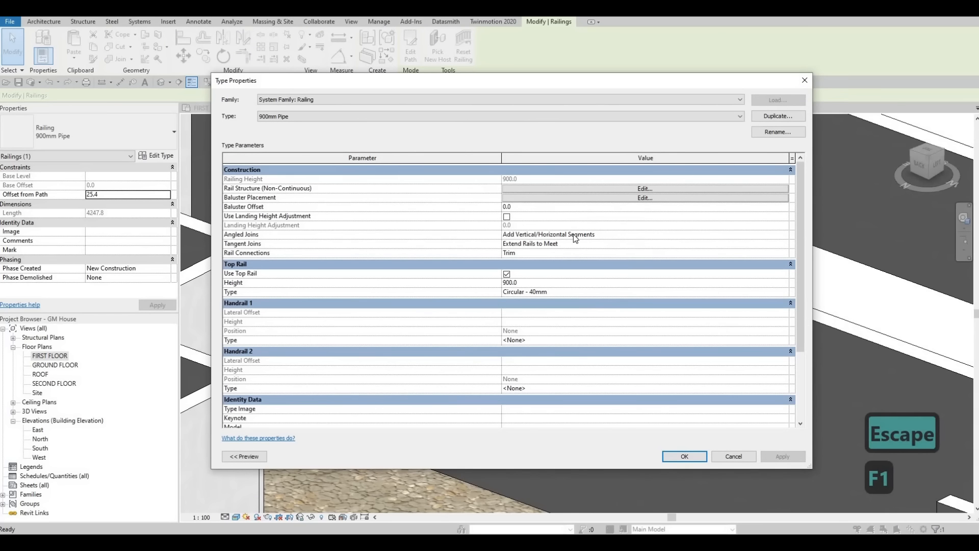
{"action": "scroll", "coordinate": [695, 383], "scroll_direction": "down", "scroll_amount": 3}
{"action": "left_click", "coordinate": [543, 255]}
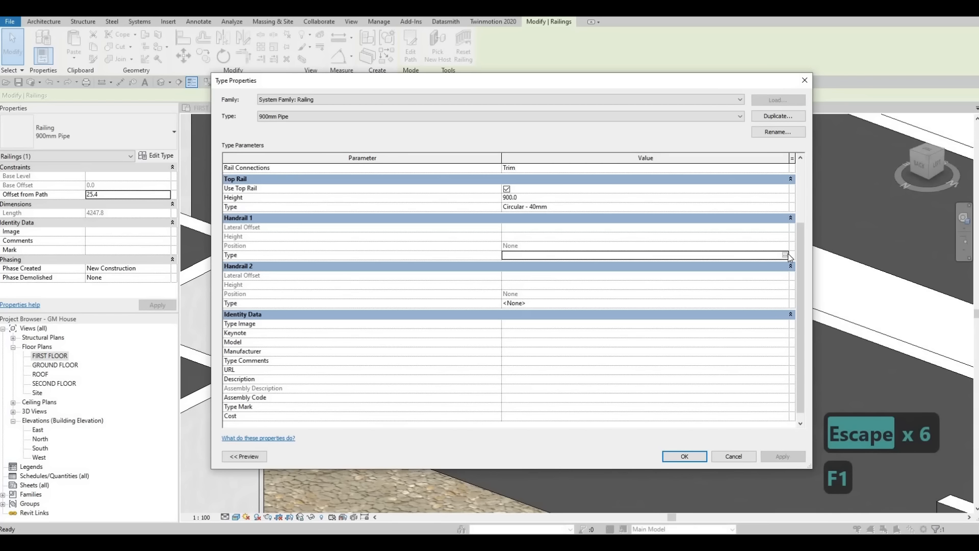
{"action": "left_click", "coordinate": [785, 255]}
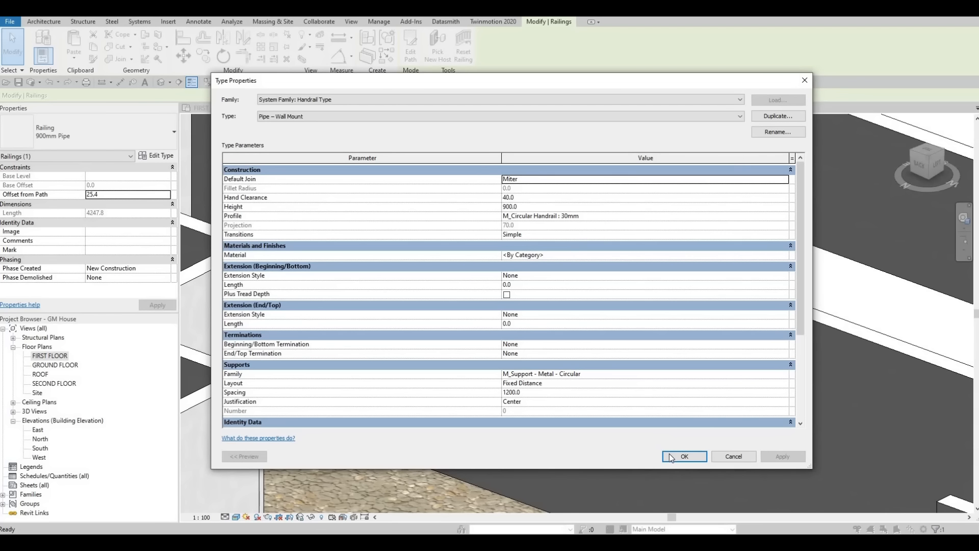
{"action": "left_click", "coordinate": [689, 457]}
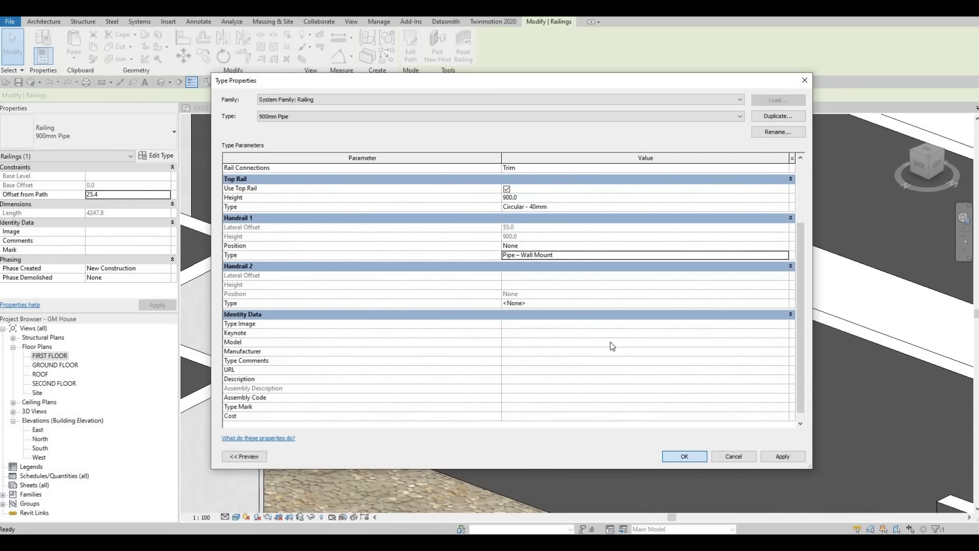
{"action": "key", "text": "Escape"}
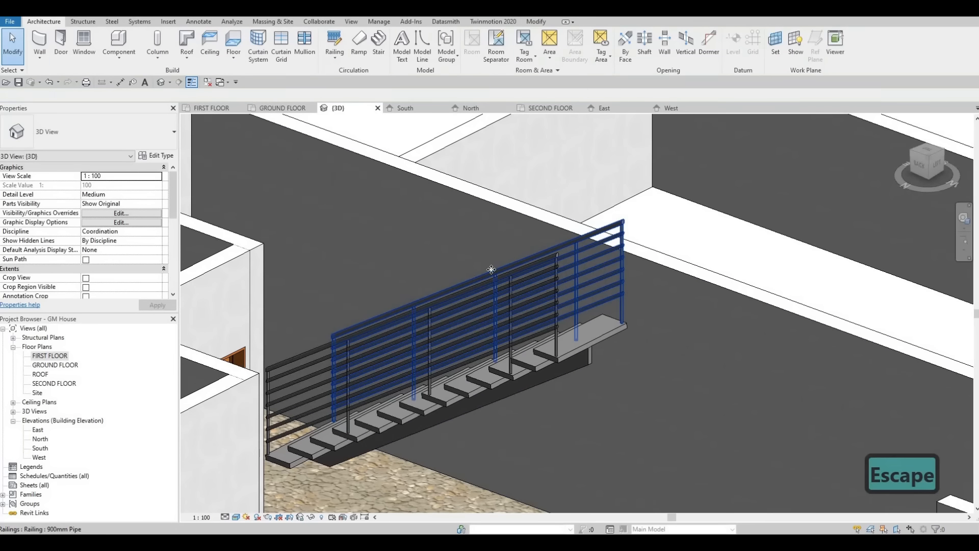
Step: Review the 900mm Pipe railing type's baluster placement, its rail structure and the profile options for Rail 1
{"action": "left_click", "coordinate": [491, 270]}
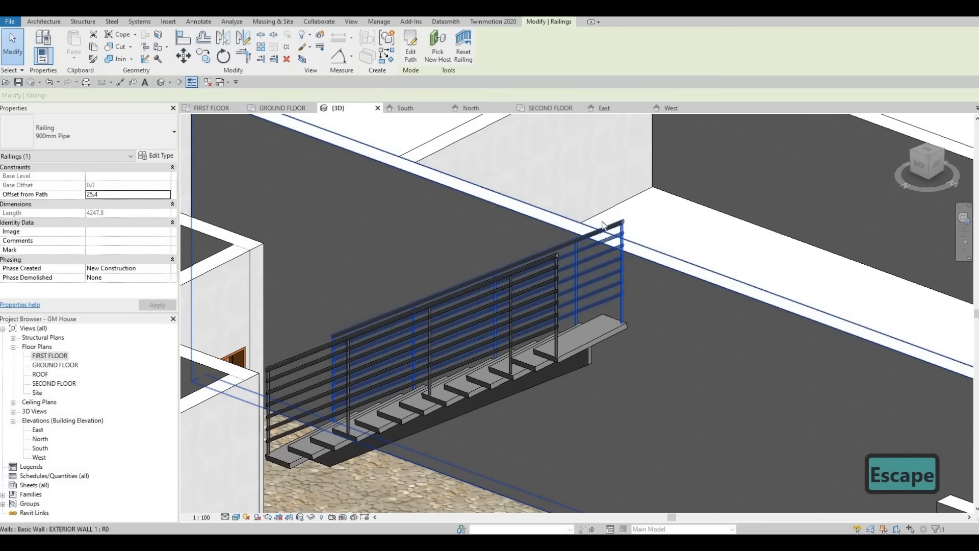
{"action": "key", "text": "F1"}
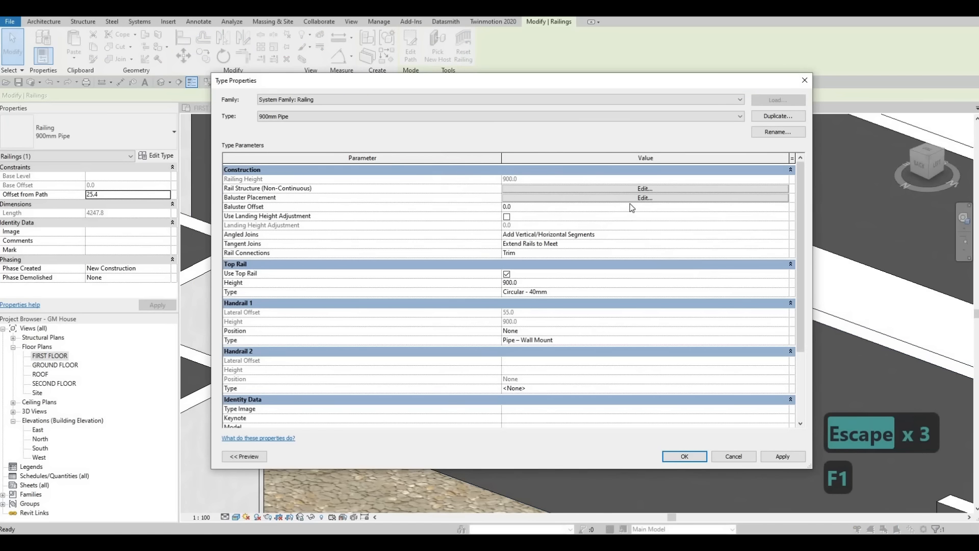
{"action": "left_click", "coordinate": [657, 197]}
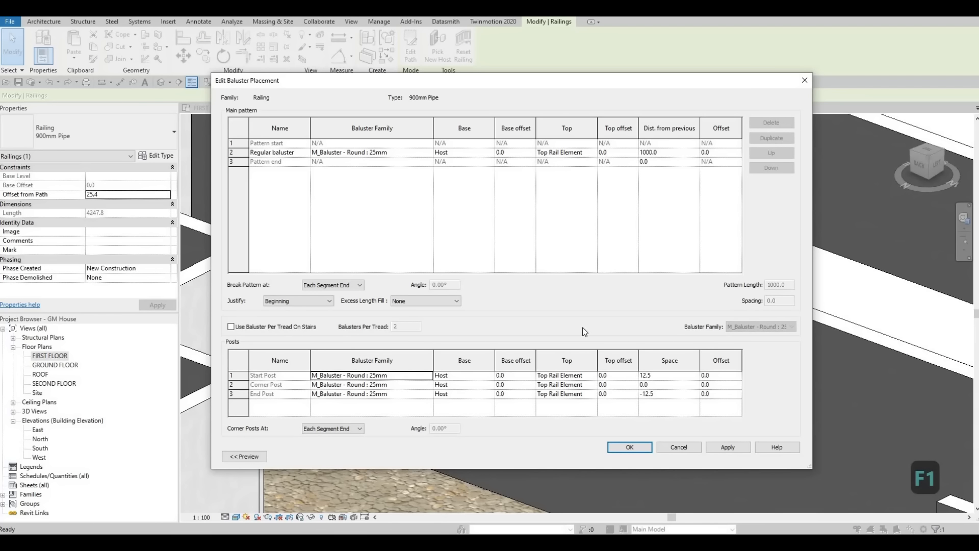
{"action": "key", "text": "Escape"}
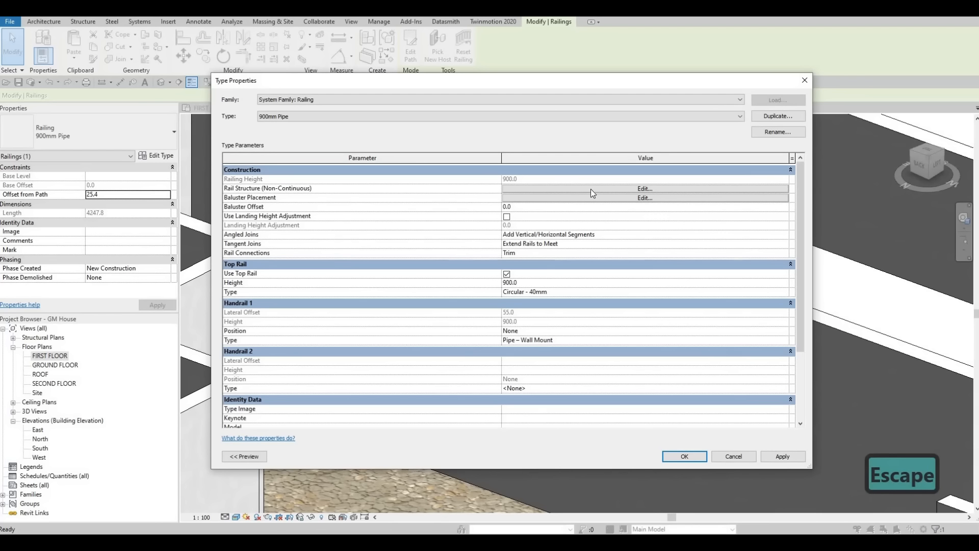
{"action": "left_click", "coordinate": [646, 189]}
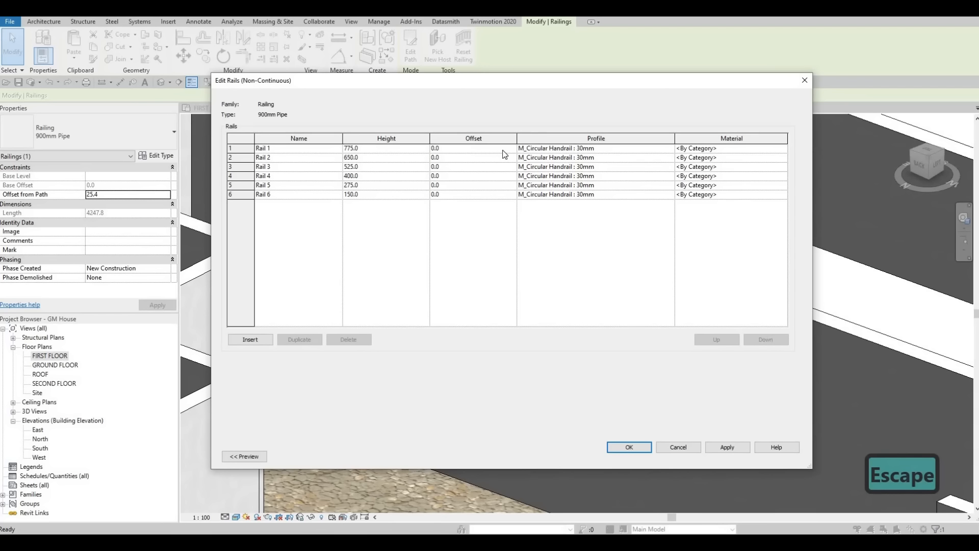
{"action": "left_click", "coordinate": [663, 148]}
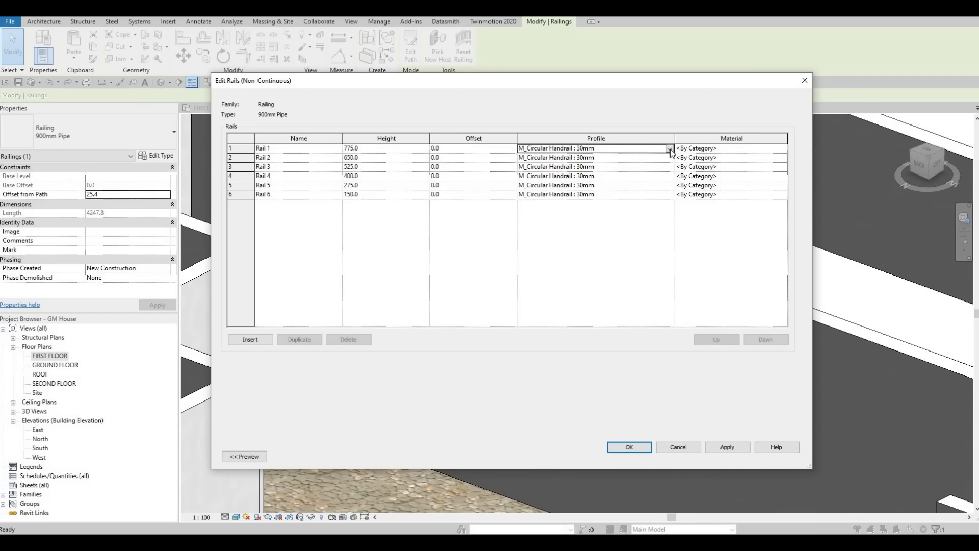
{"action": "left_click", "coordinate": [670, 149]}
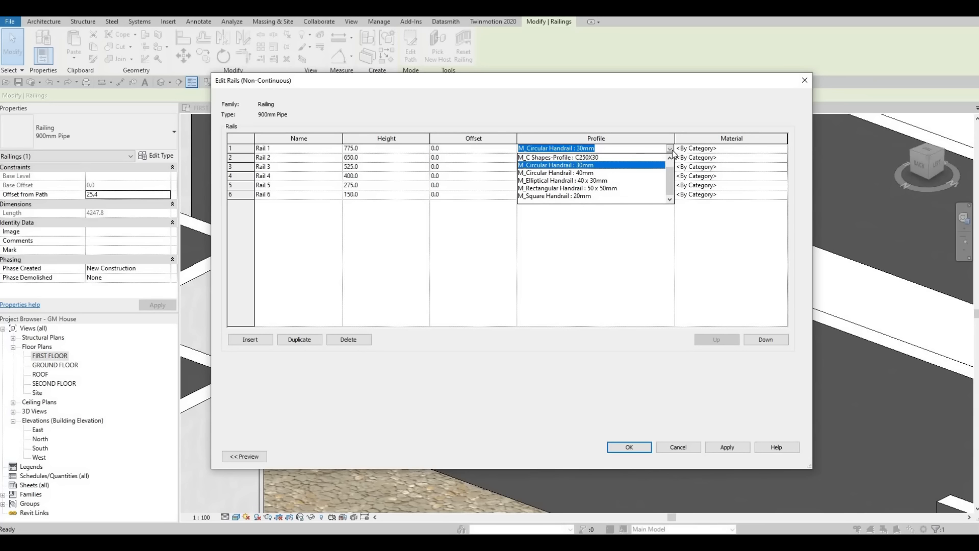
{"action": "key", "text": "Escape"}
{"action": "key", "text": "Escape"}
{"action": "key", "text": "Escape"}
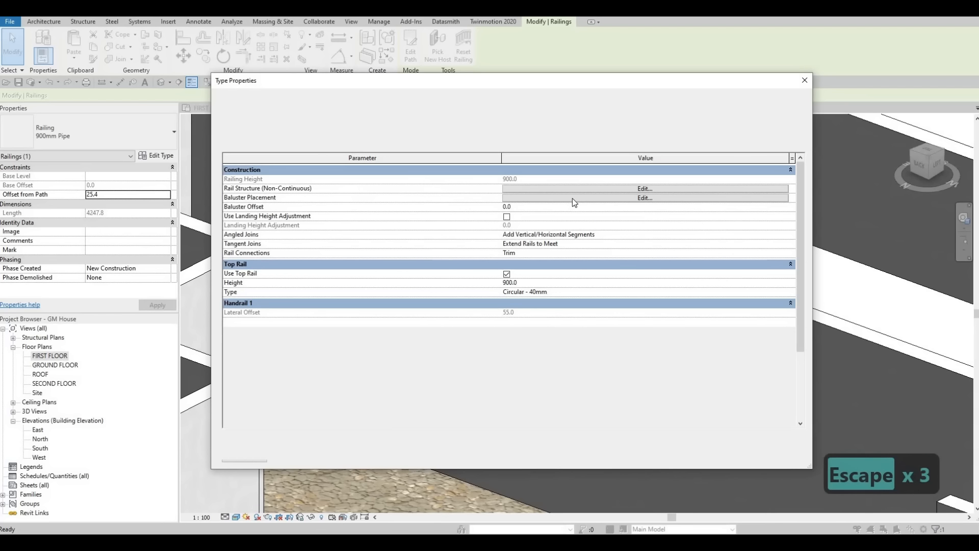
Step: Set the base of the start, corner and end posts to Rail 1 in the 900mm Pipe railing's baluster placement
{"action": "left_click", "coordinate": [575, 198]}
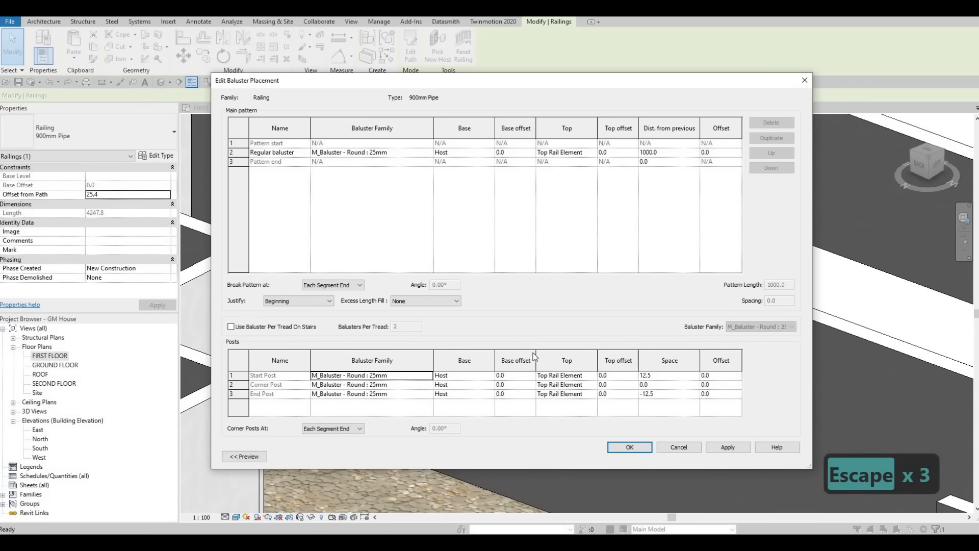
{"action": "left_click", "coordinate": [487, 374]}
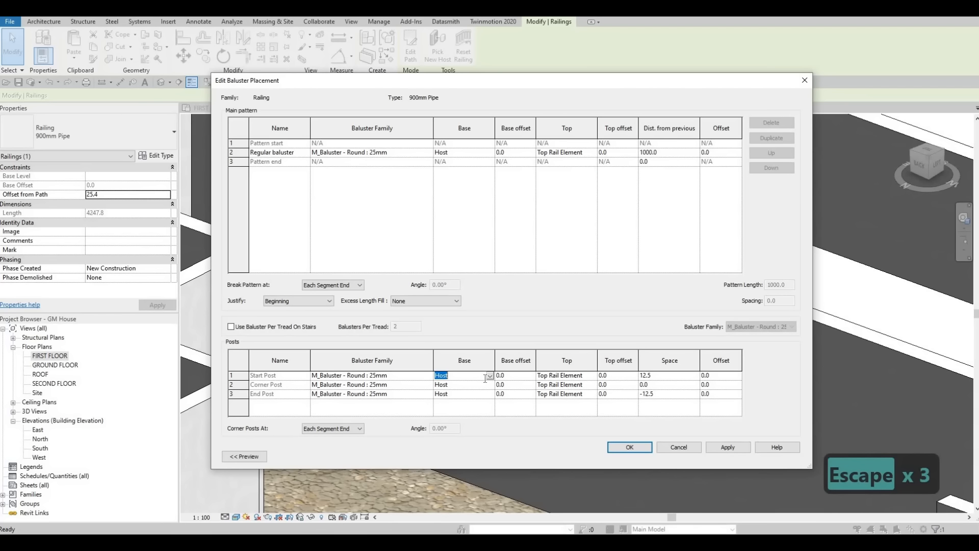
{"action": "left_click", "coordinate": [489, 376]}
{"action": "left_click", "coordinate": [487, 392]}
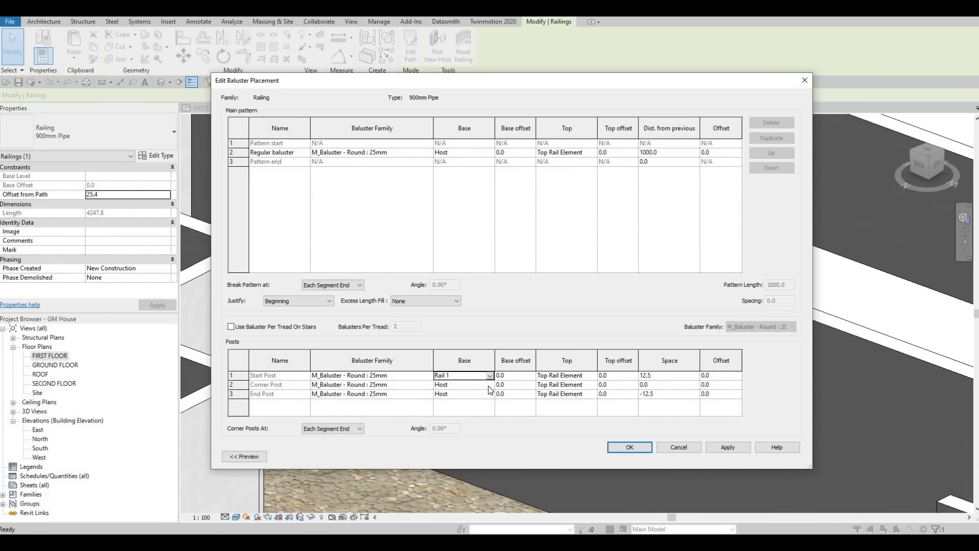
{"action": "left_click", "coordinate": [488, 386]}
{"action": "left_click", "coordinate": [455, 402]}
{"action": "left_click", "coordinate": [487, 394]}
{"action": "left_click", "coordinate": [490, 394]}
{"action": "left_click", "coordinate": [459, 411]}
Step: Set the regular baluster's base to Rail 1 and apply the baluster placement to the 900mm Pipe railing type
{"action": "left_click", "coordinate": [488, 152]}
{"action": "left_click", "coordinate": [489, 152]}
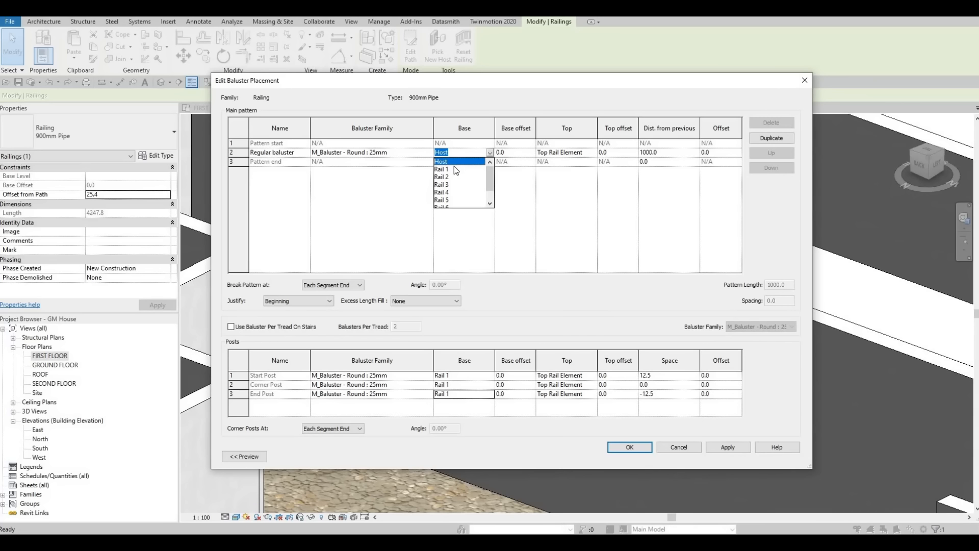
{"action": "left_click", "coordinate": [455, 168]}
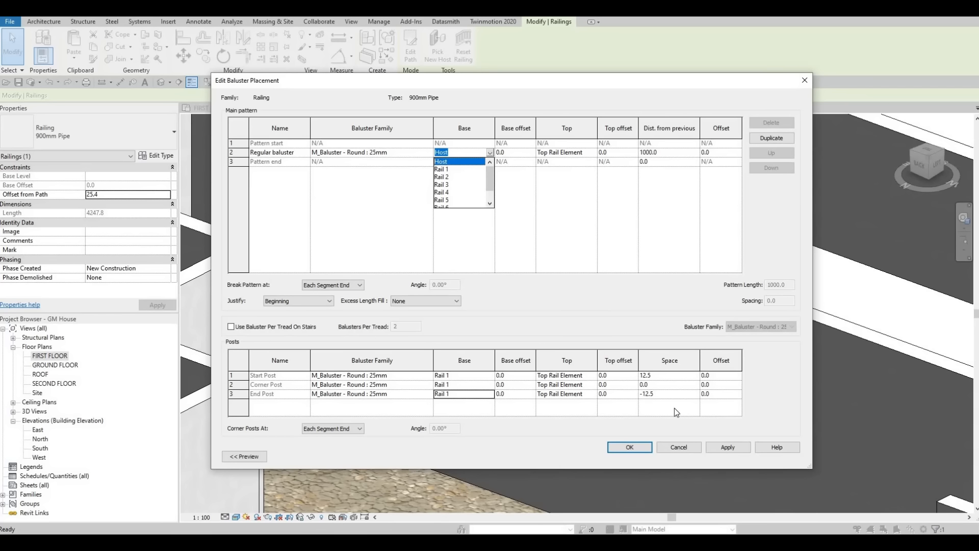
{"action": "left_click", "coordinate": [637, 448]}
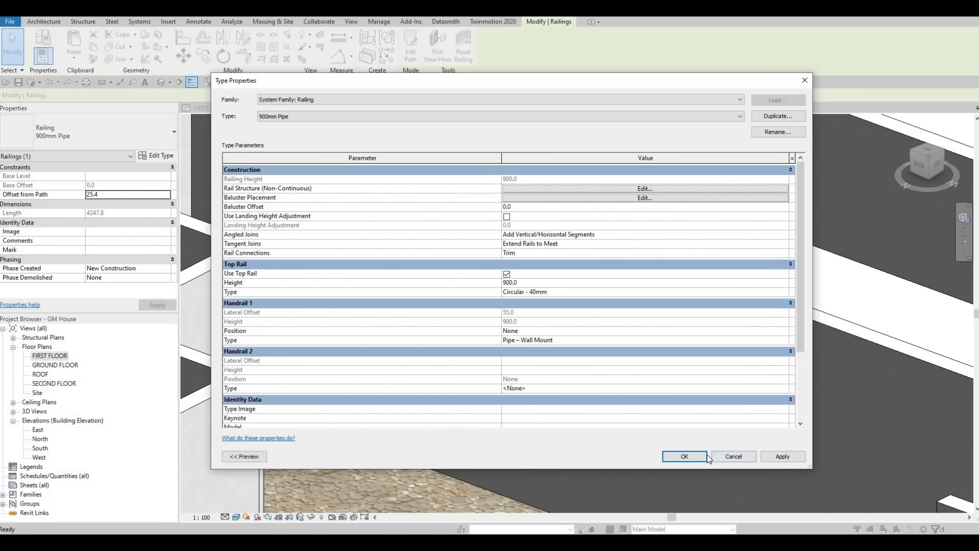
{"action": "left_click", "coordinate": [687, 455]}
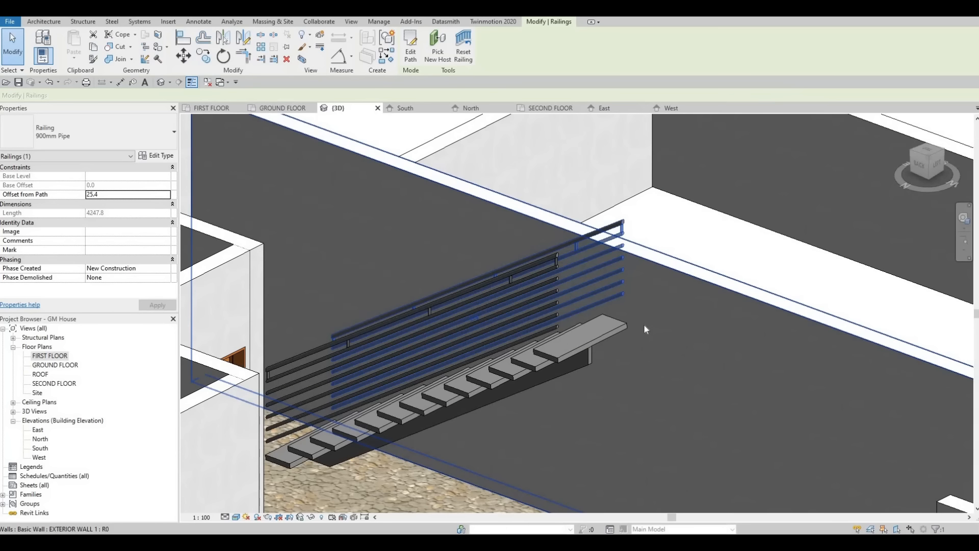
{"action": "key", "text": "Escape"}
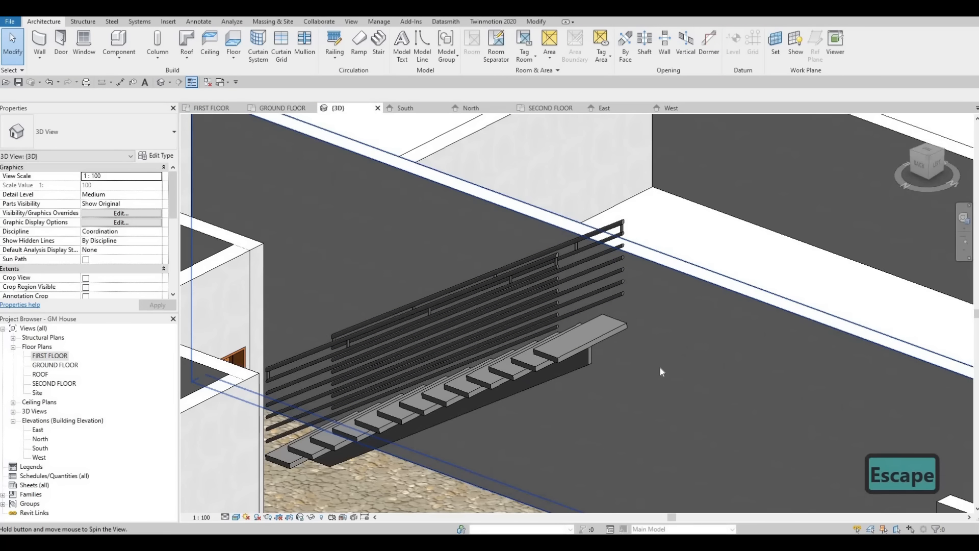
Step: Examine the balusters and rails of both stair railings from several angles in the 3D view
{"action": "middle_click_drag", "start_coordinate": [660, 368], "coordinate": [671, 203], "text": "shift"}
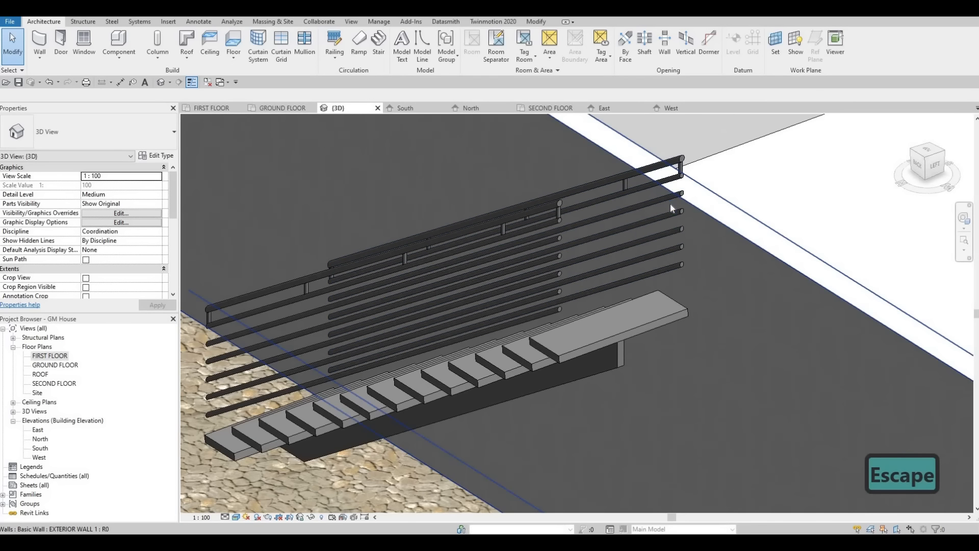
{"action": "left_click", "coordinate": [651, 184]}
{"action": "key", "text": "Escape"}
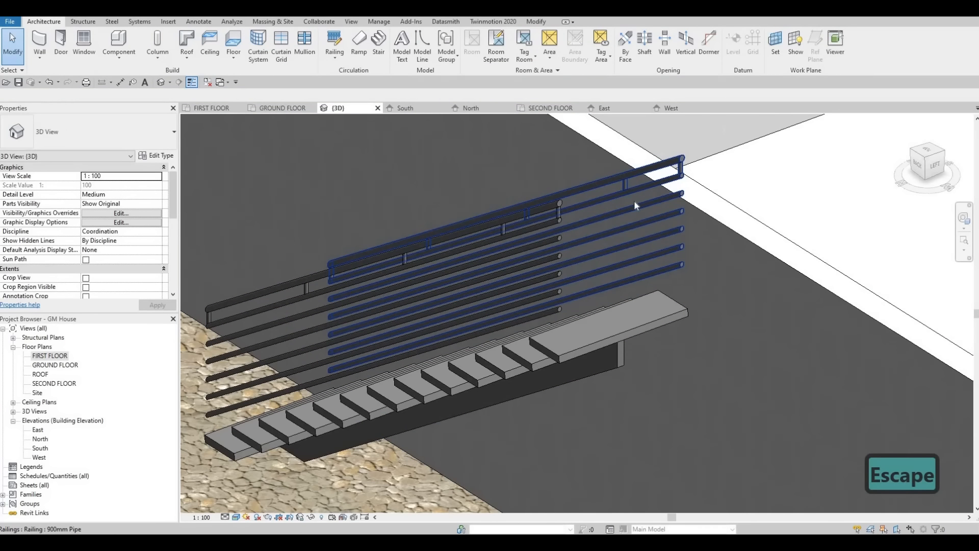
{"action": "left_click", "coordinate": [635, 205]}
{"action": "key", "text": "Escape"}
{"action": "middle_click_drag", "start_coordinate": [561, 265], "coordinate": [908, 270], "text": "shift"}
{"action": "middle_click_drag", "start_coordinate": [355, 351], "coordinate": [596, 317]}
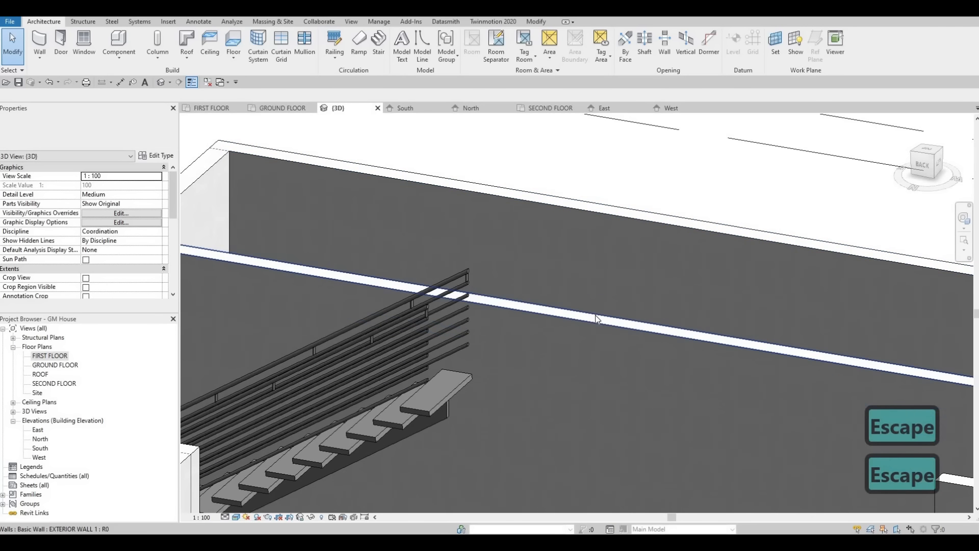
{"action": "scroll", "coordinate": [596, 315], "scroll_direction": "down", "scroll_amount": 1}
Step: Undo the last change to the 900mm Pipe railing type's baluster placement
{"action": "key", "text": "ctrl+z"}
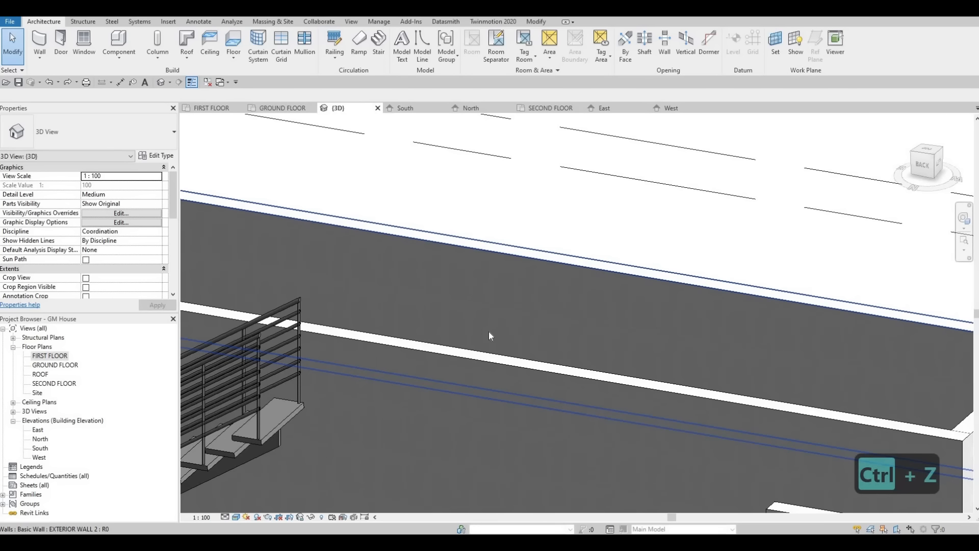
{"action": "middle_click_drag", "start_coordinate": [377, 365], "coordinate": [567, 332]}
{"action": "middle_click_drag", "start_coordinate": [454, 359], "coordinate": [569, 313]}
{"action": "scroll", "coordinate": [563, 319], "scroll_direction": "down", "scroll_amount": 1}
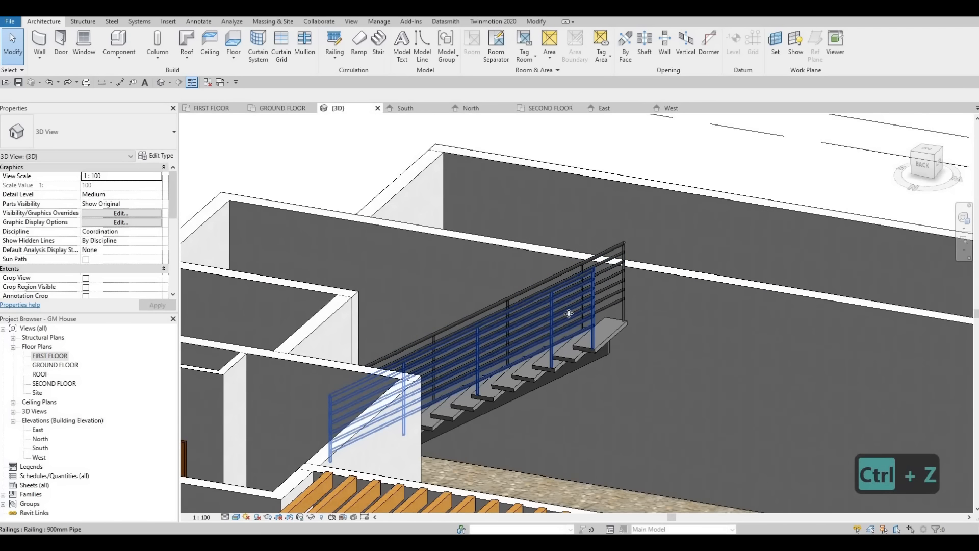
{"action": "left_click", "coordinate": [596, 279]}
{"action": "key", "text": "Escape"}
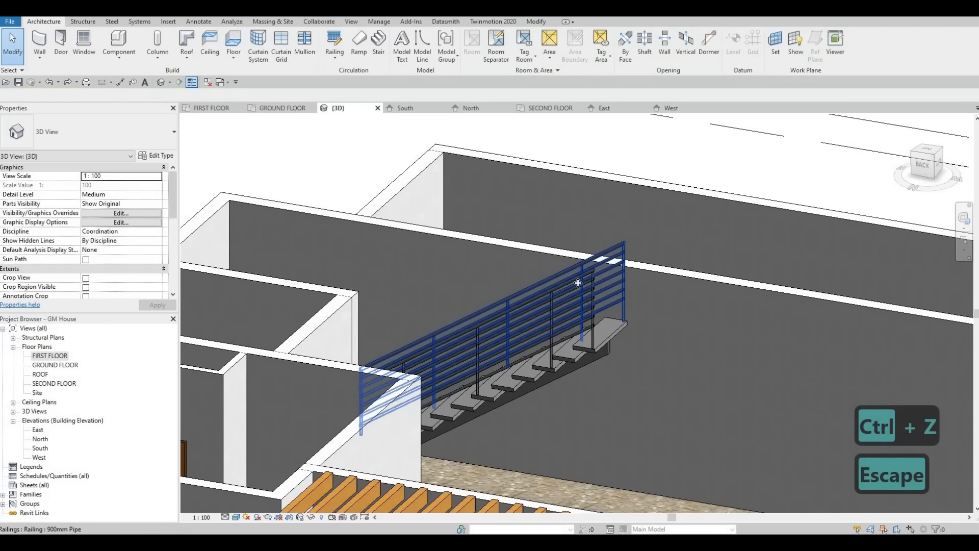
Step: Try the 900mm Rectangular type on the wall-side stair railing and undo the type change
{"action": "left_click", "coordinate": [578, 282]}
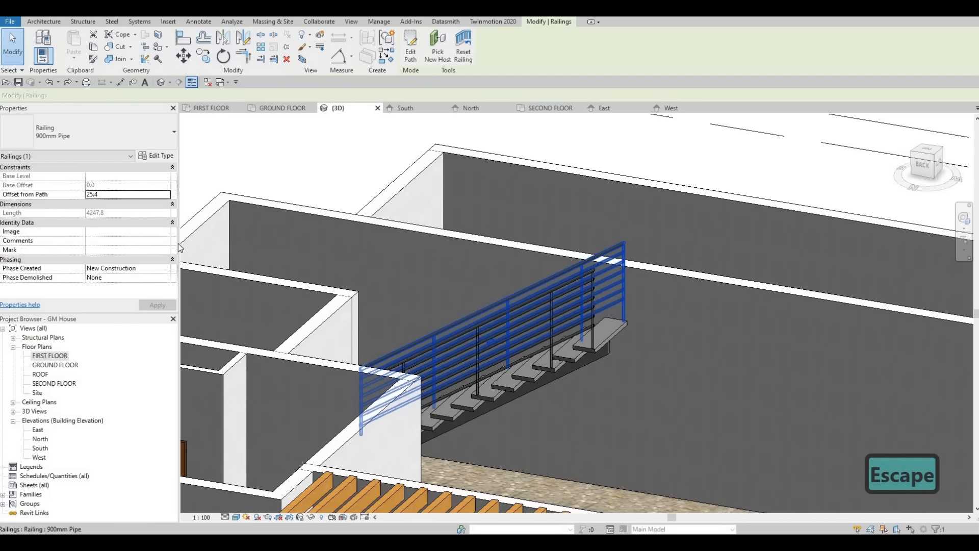
{"action": "left_click", "coordinate": [126, 148]}
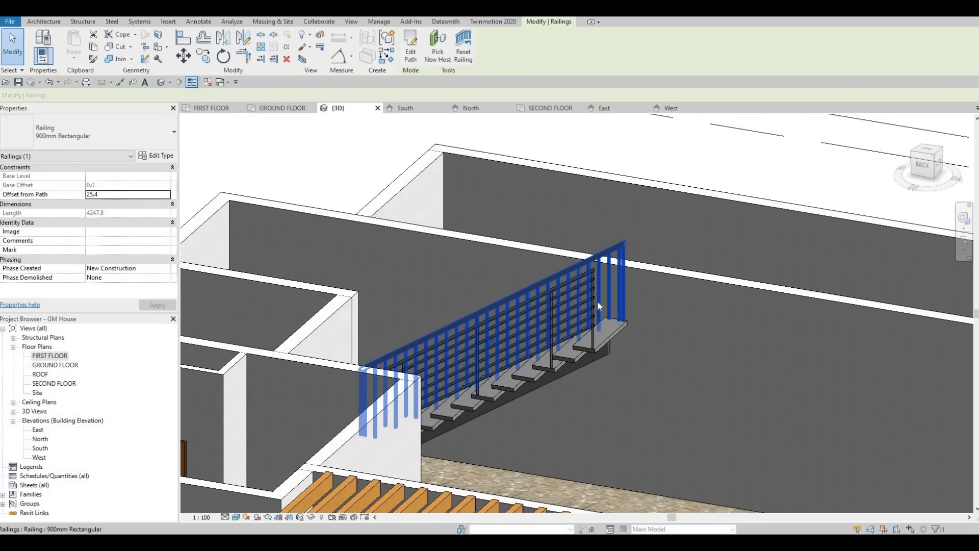
{"action": "key", "text": "Escape"}
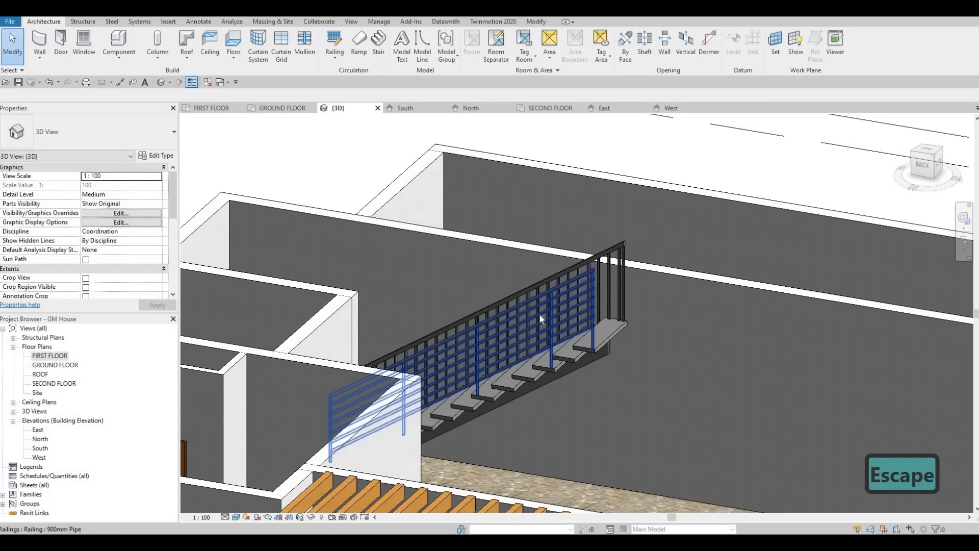
{"action": "key", "text": "ctrl+z"}
Step: Set the profile of the 900mm Pipe railing's Circular - 40mm top rail type to M_Rectangular Handrail : 50 x 50mm
{"action": "scroll", "coordinate": [547, 305], "scroll_direction": "down", "scroll_amount": 2}
{"action": "left_click", "coordinate": [542, 287]}
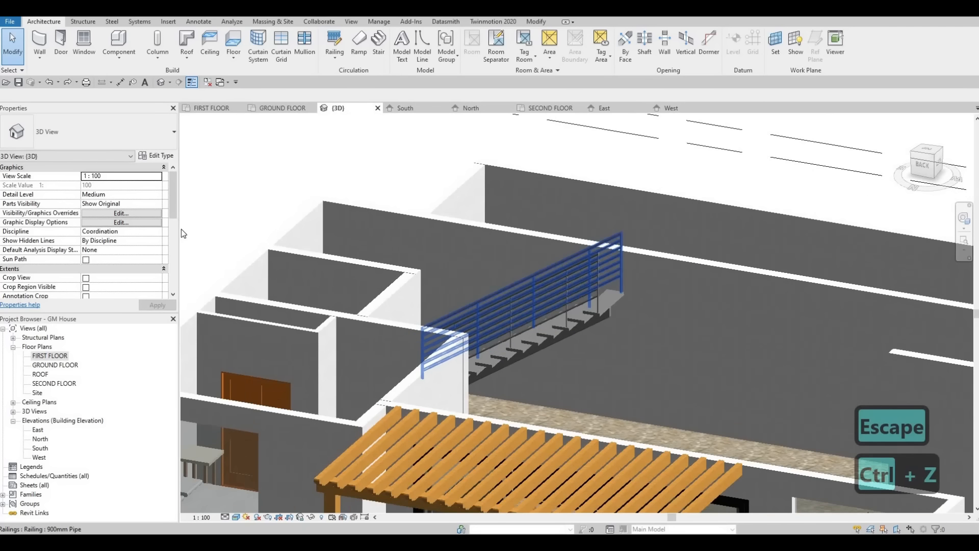
{"action": "left_click", "coordinate": [154, 155]}
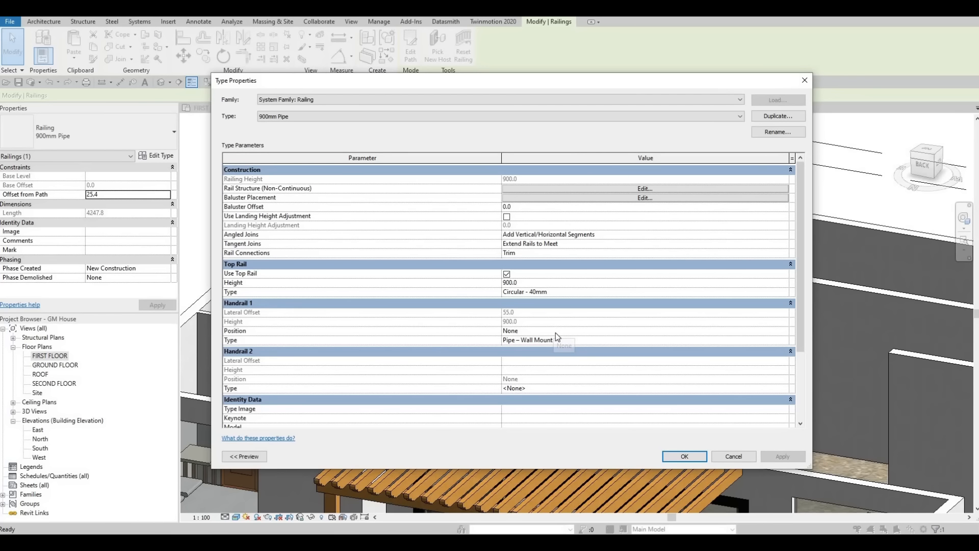
{"action": "left_click", "coordinate": [788, 292]}
{"action": "left_click", "coordinate": [785, 292]}
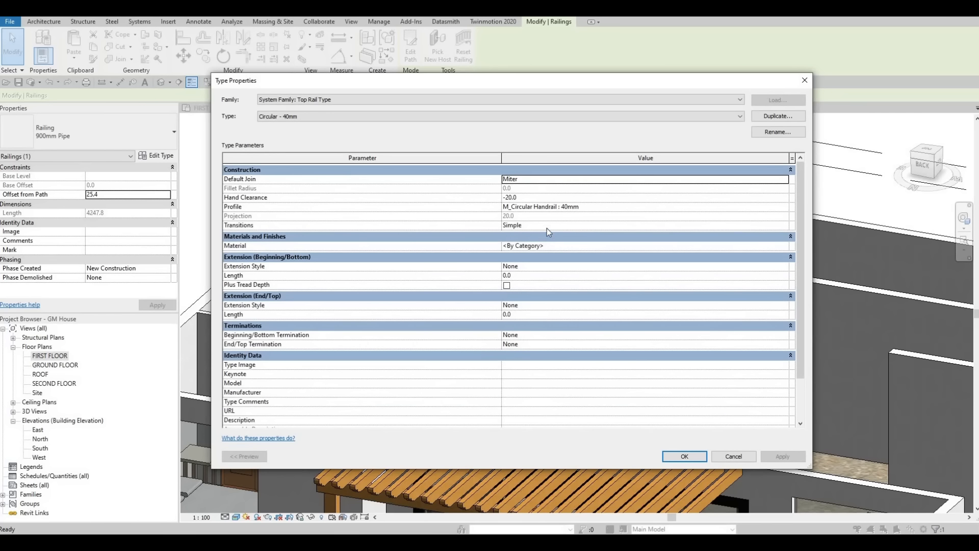
{"action": "left_click", "coordinate": [769, 209]}
{"action": "left_click", "coordinate": [635, 206]}
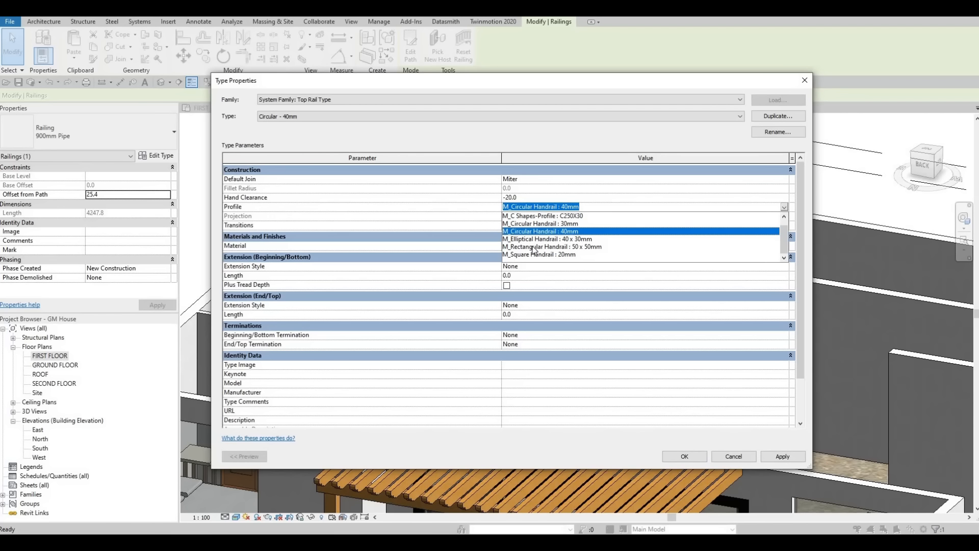
{"action": "left_click", "coordinate": [551, 247]}
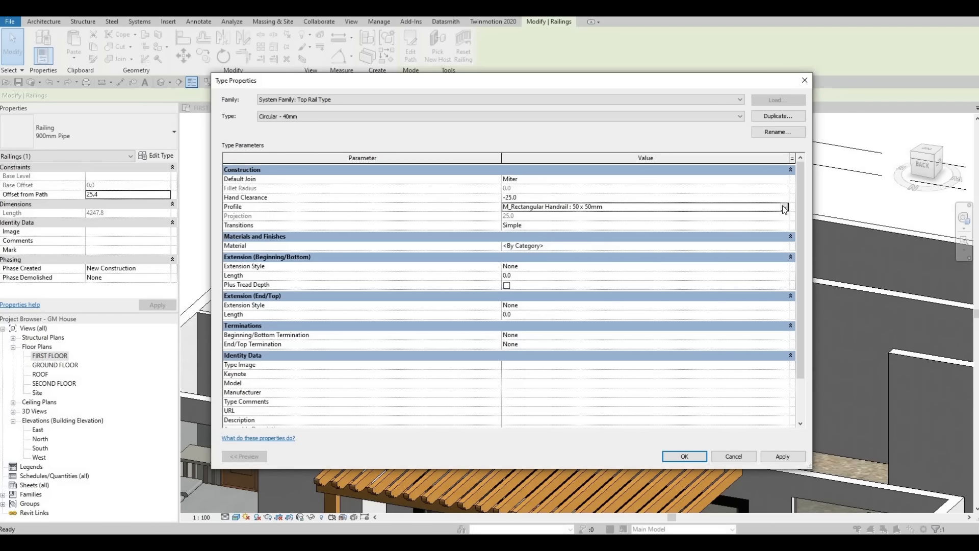
Step: Switch the top rail profile to M_Square Handrail : 20mm and apply it to the 900mm Pipe railing type
{"action": "left_click", "coordinate": [785, 207]}
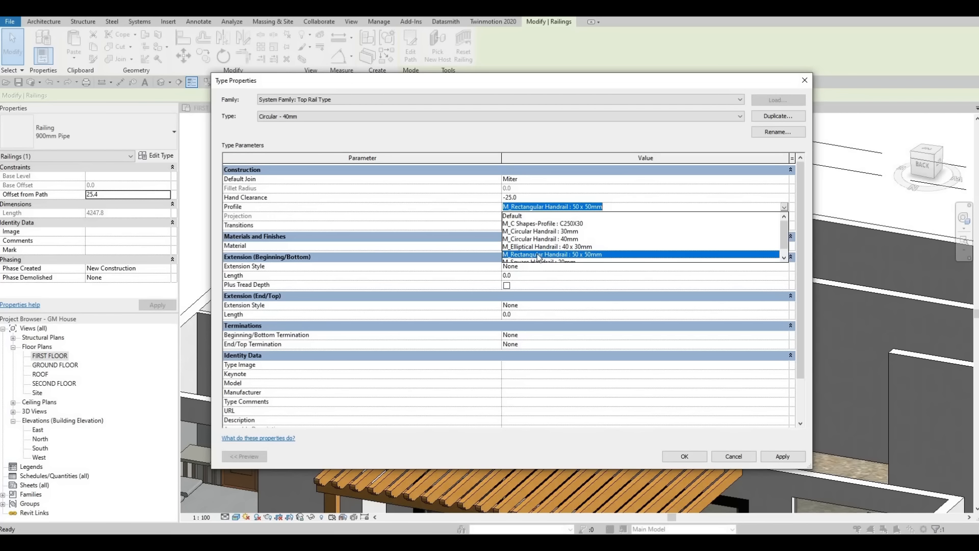
{"action": "scroll", "coordinate": [535, 260], "scroll_direction": "down", "scroll_amount": 1}
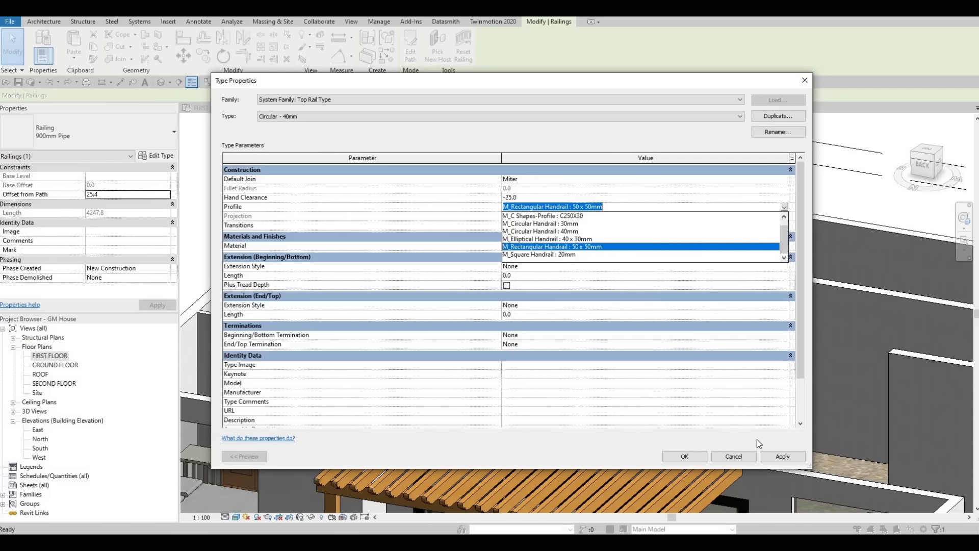
{"action": "left_click", "coordinate": [535, 254]}
{"action": "left_click", "coordinate": [691, 457]}
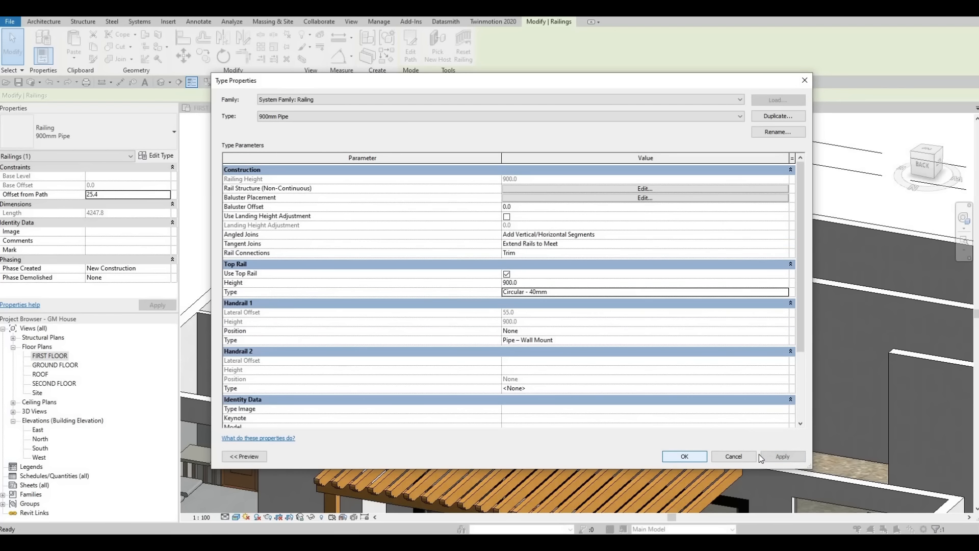
{"action": "left_click", "coordinate": [685, 456]}
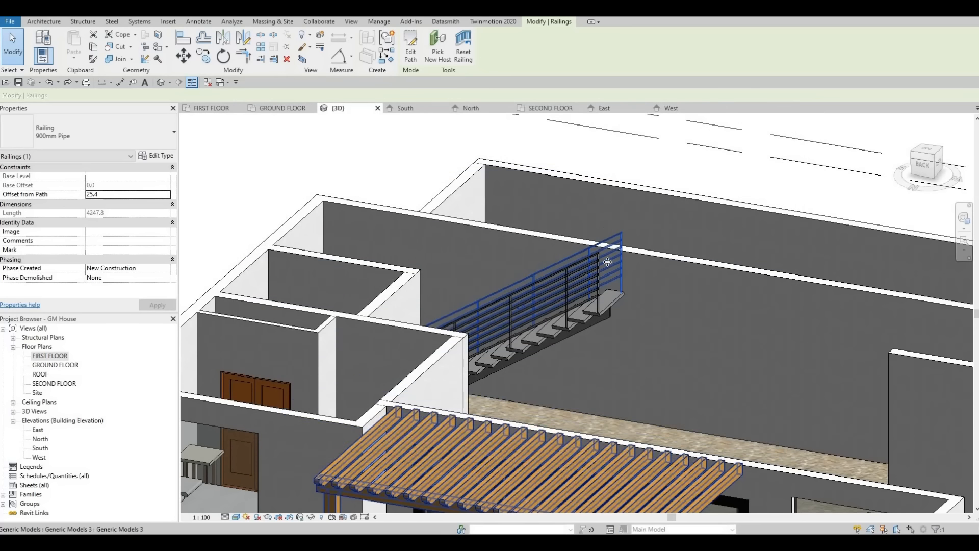
Step: Examine the top rails of both stair railings up close and the stair within the whole house in the 3D view
{"action": "scroll", "coordinate": [602, 256], "scroll_direction": "up", "scroll_amount": 3}
{"action": "scroll", "coordinate": [602, 256], "scroll_direction": "up", "scroll_amount": 2}
{"action": "key", "text": "Escape"}
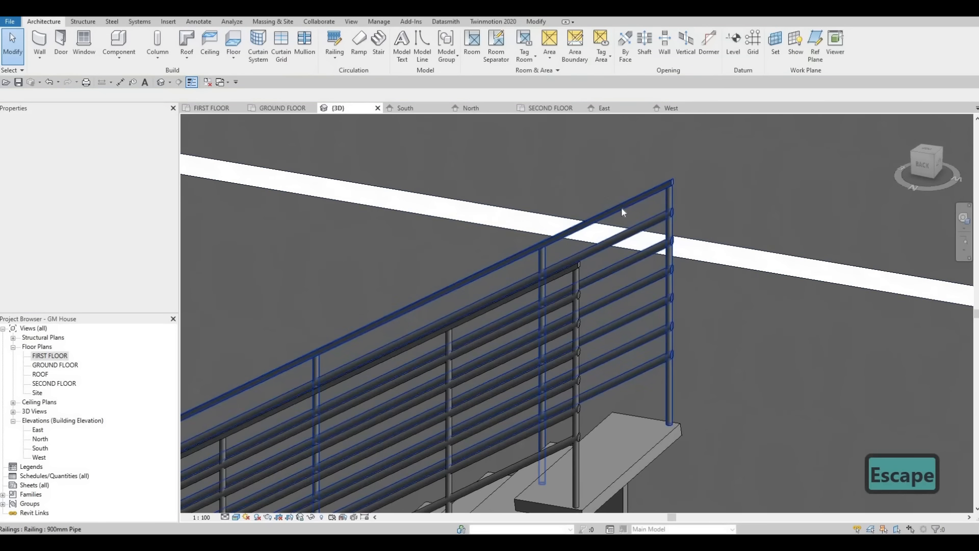
{"action": "scroll", "coordinate": [568, 307], "scroll_direction": "down", "scroll_amount": 1}
{"action": "middle_click_drag", "start_coordinate": [557, 311], "coordinate": [595, 290]}
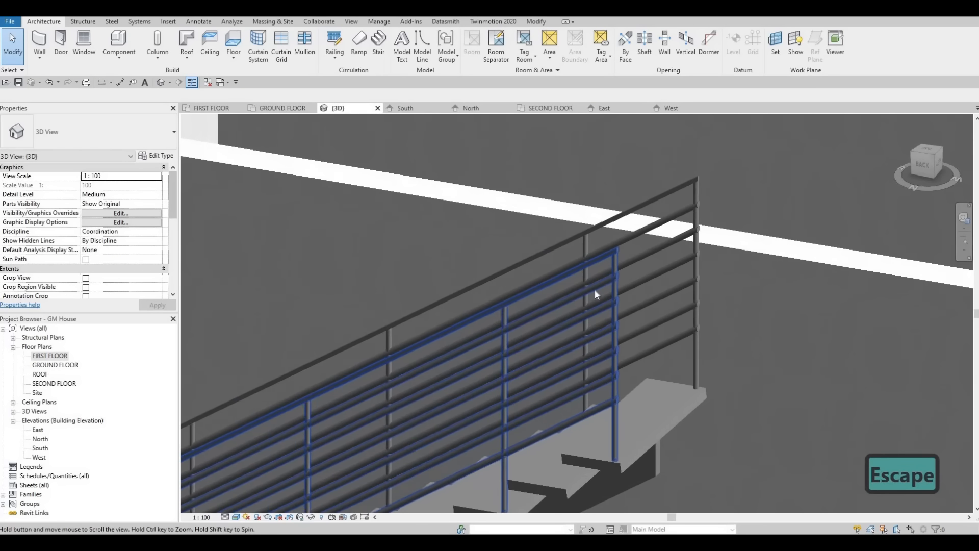
{"action": "scroll", "coordinate": [594, 293], "scroll_direction": "down", "scroll_amount": 1}
{"action": "scroll", "coordinate": [655, 356], "scroll_direction": "down", "scroll_amount": 3}
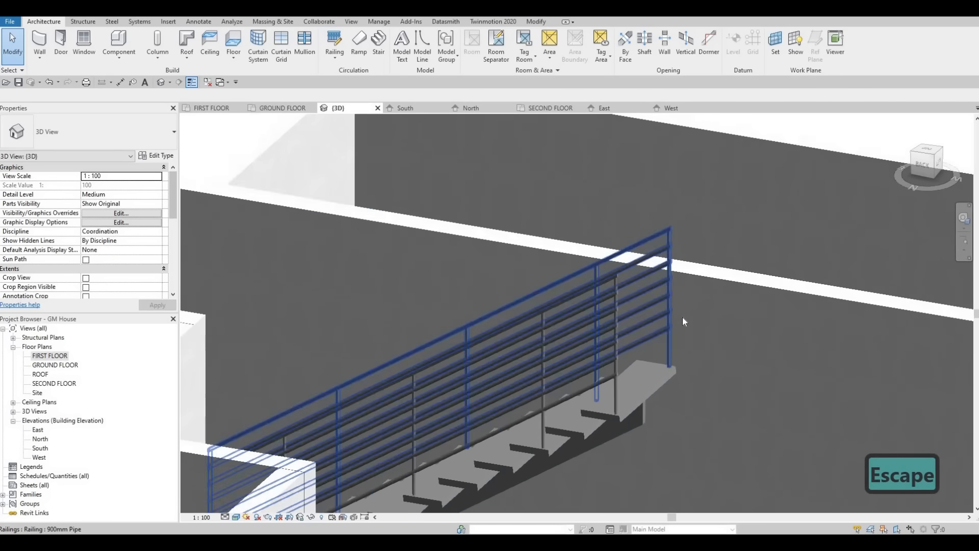
{"action": "middle_click_drag", "start_coordinate": [662, 357], "coordinate": [652, 269]}
{"action": "scroll", "coordinate": [652, 269], "scroll_direction": "down", "scroll_amount": 1}
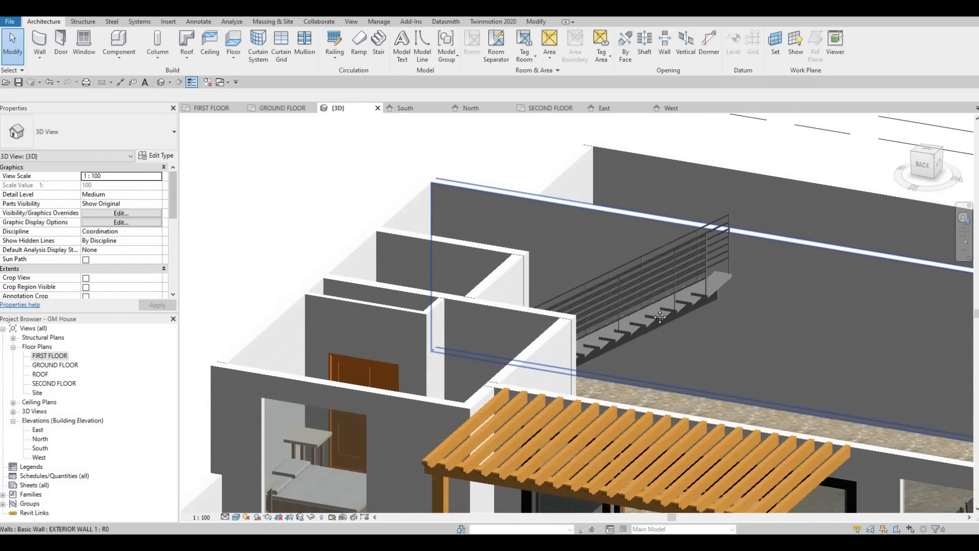
{"action": "scroll", "coordinate": [668, 326], "scroll_direction": "down", "scroll_amount": 1}
{"action": "middle_click_drag", "start_coordinate": [668, 326], "coordinate": [602, 264]}
{"action": "scroll", "coordinate": [676, 370], "scroll_direction": "down", "scroll_amount": 1}
{"action": "middle_click_drag", "start_coordinate": [675, 370], "coordinate": [632, 312]}
{"action": "middle_click_drag", "start_coordinate": [663, 404], "coordinate": [694, 403], "text": "shift"}
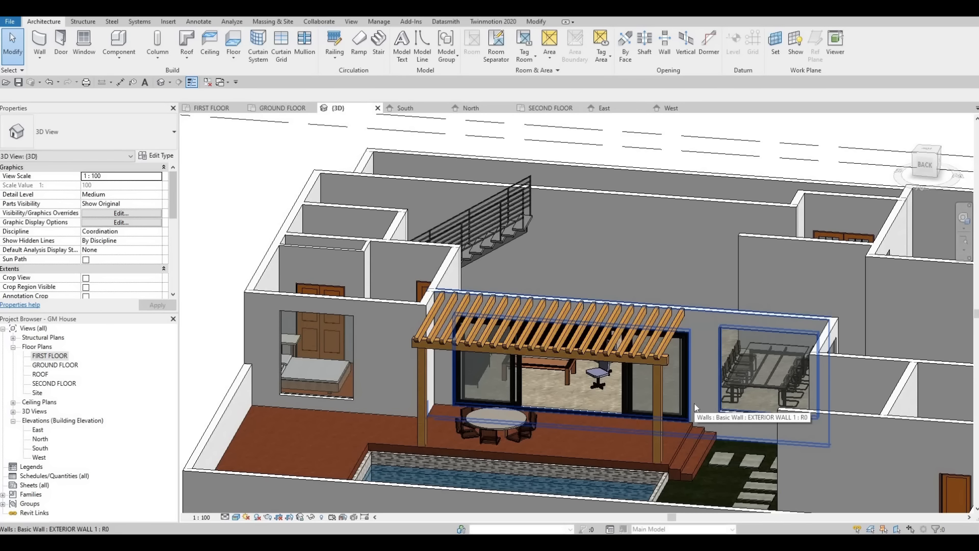